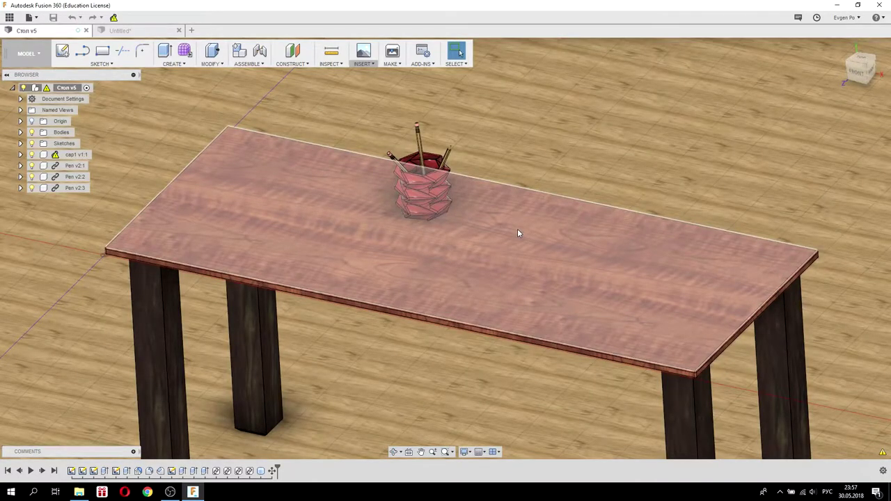
Zoom around the table model, then switch to the Untitled document with the lamp reference.
scroll(536, 300, "up", 5)
scroll(543, 306, "down", 5)
scroll(541, 312, "down", 5)
scroll(540, 313, "down", 2)
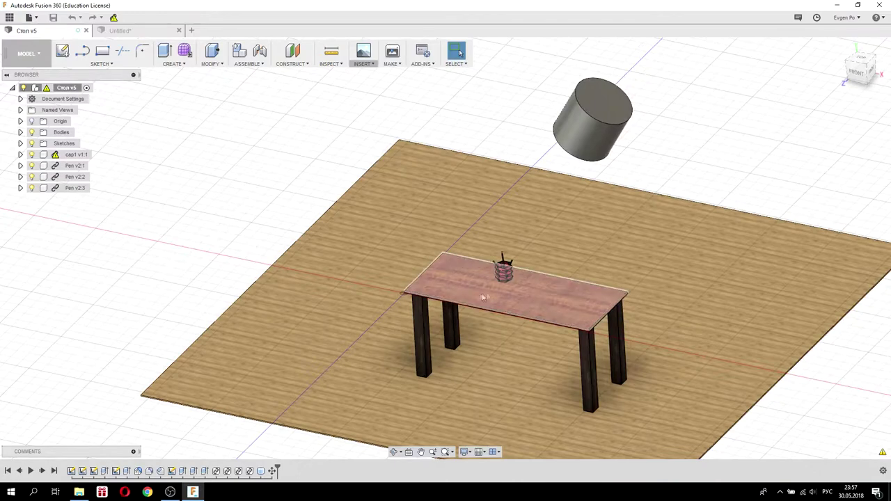
scroll(474, 290, "up", 2)
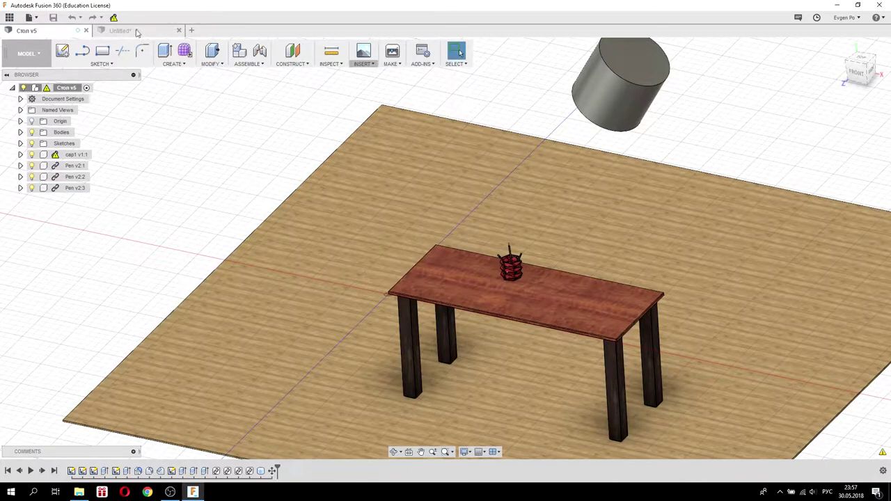
left_click(137, 33)
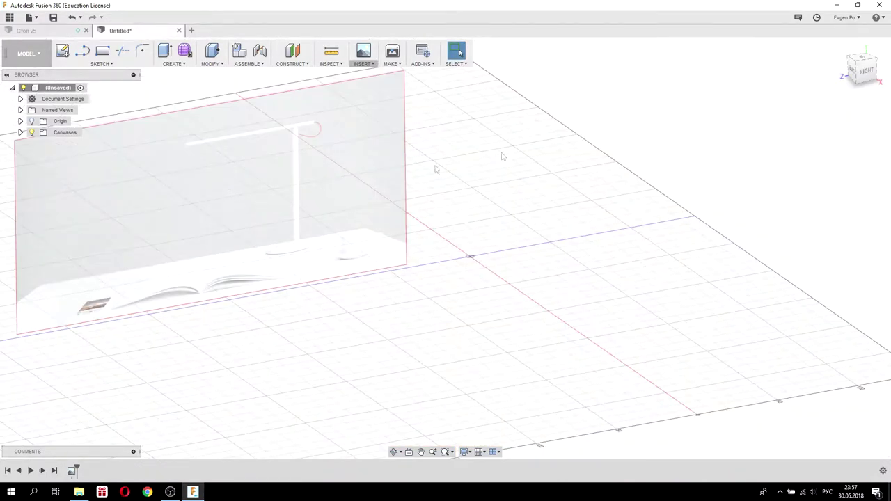
View the lamp reference canvas from the RIGHT side and zoom in on it.
left_click(866, 71)
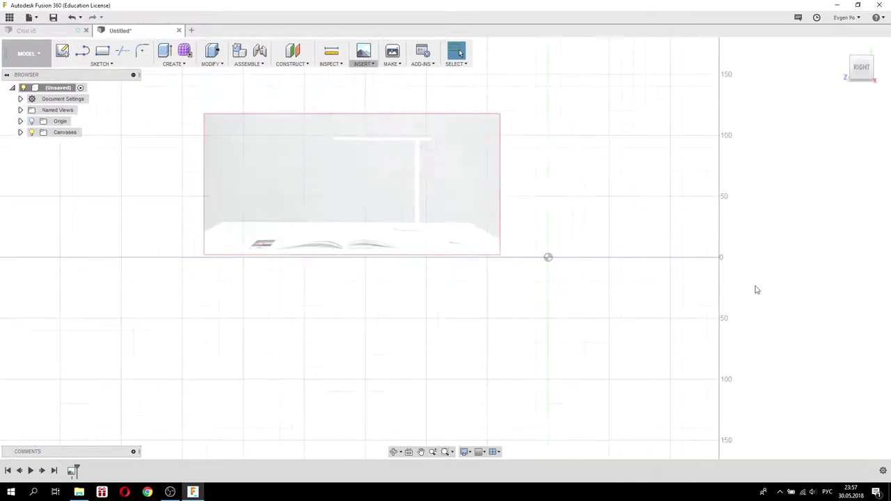
scroll(757, 290, "down", 1)
scroll(448, 195, "up", 1)
scroll(451, 191, "up", 1)
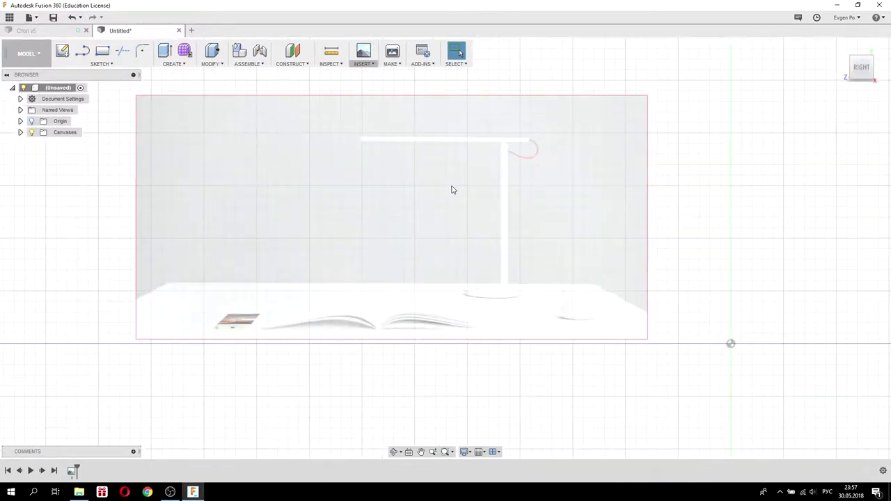
scroll(453, 190, "up", 1)
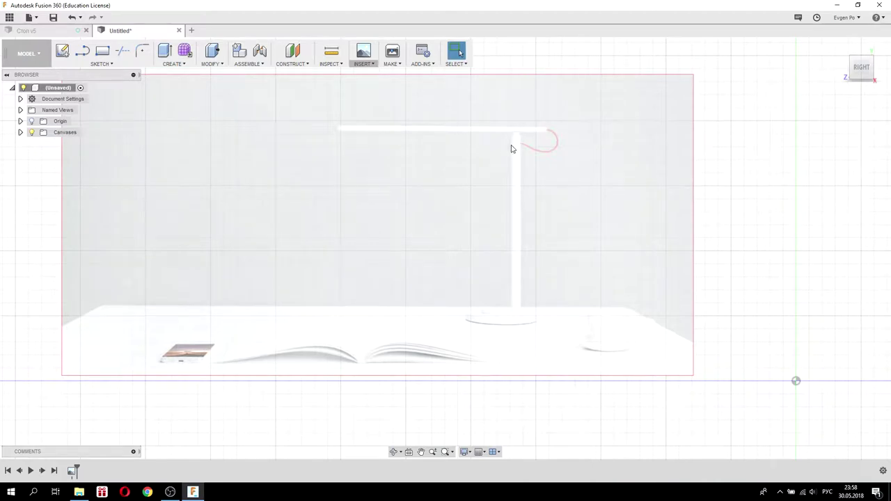
Orbit around the canvas, then settle on a top-down view rotated 90°.
middle_click_drag(478, 156, 332, 131, "shift")
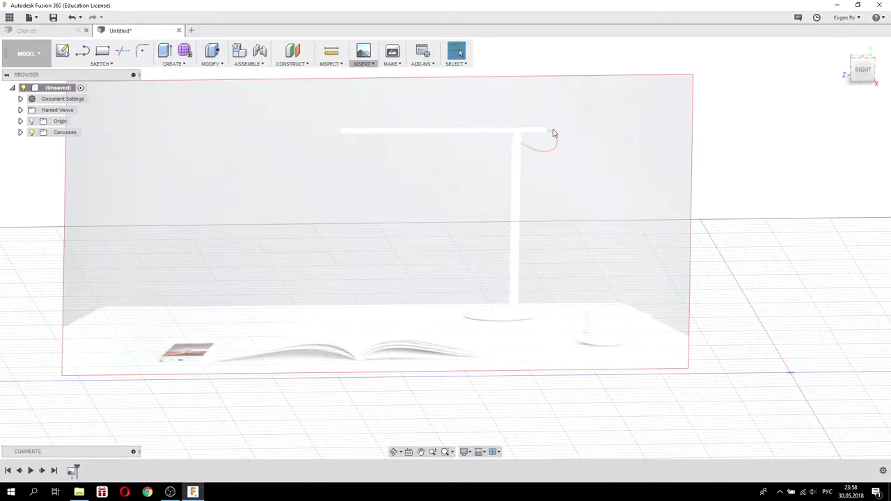
mouse_move(439, 138)
middle_mouse_down("shift")
mouse_move(453, 126)
mouse_move(458, 133)
mouse_move(440, 146)
middle_mouse_up("shift")
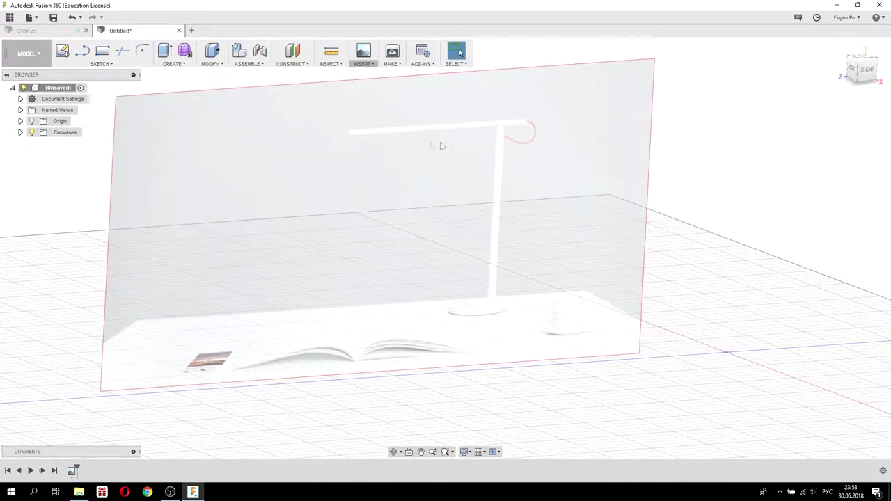
middle_click_drag(503, 275, 470, 243, "shift")
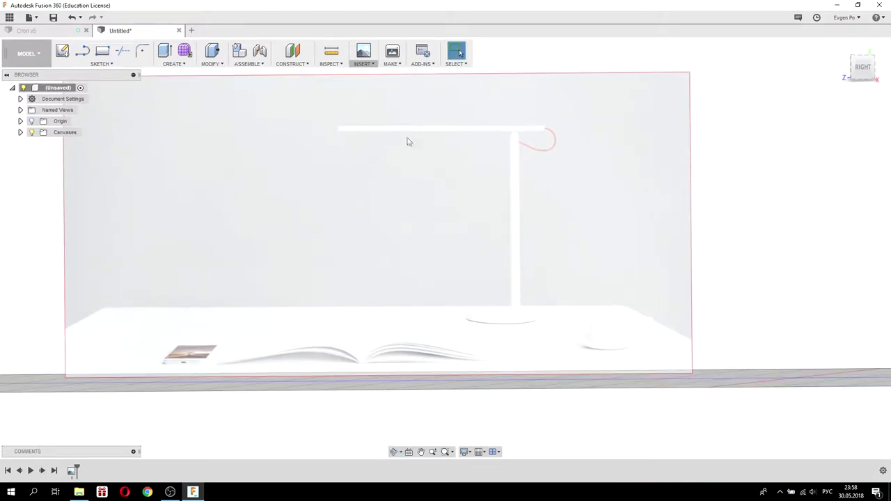
middle_click_drag(487, 183, 511, 197, "shift")
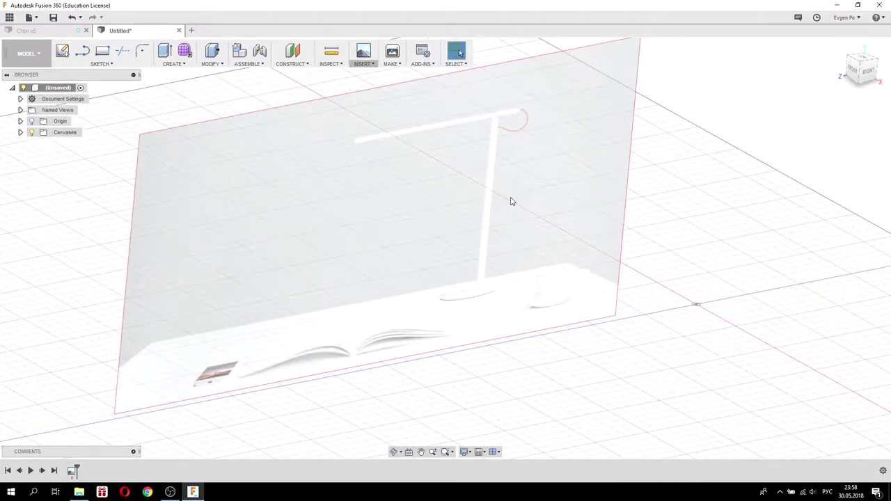
mouse_move(863, 68)
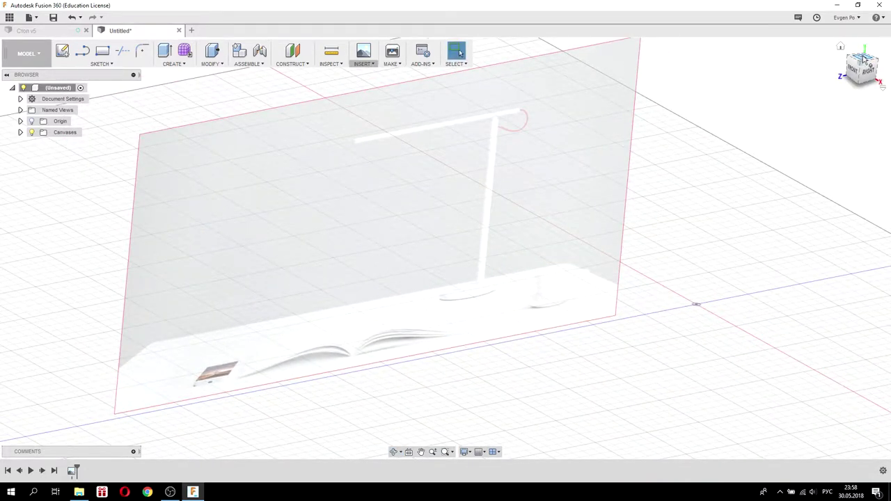
left_click(864, 59)
left_click(876, 49)
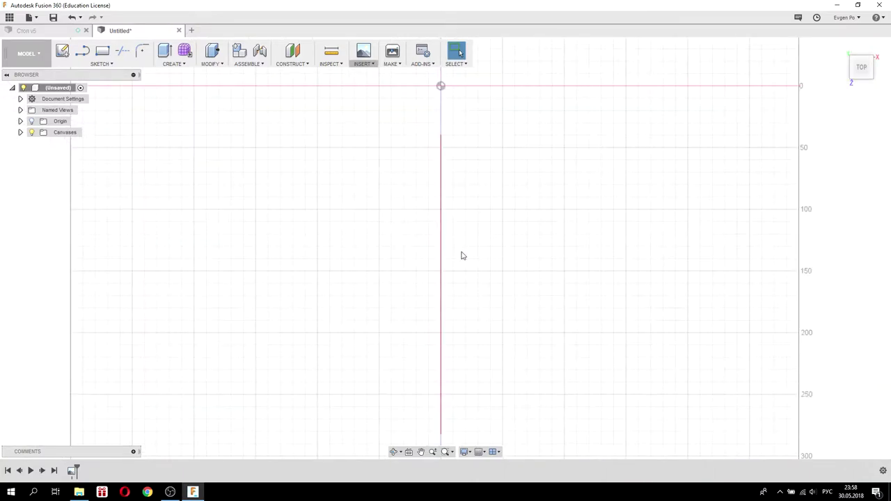
Start a sketch on the horizontal plane with a 100 mm centre-diameter circle at the origin.
left_click(66, 54)
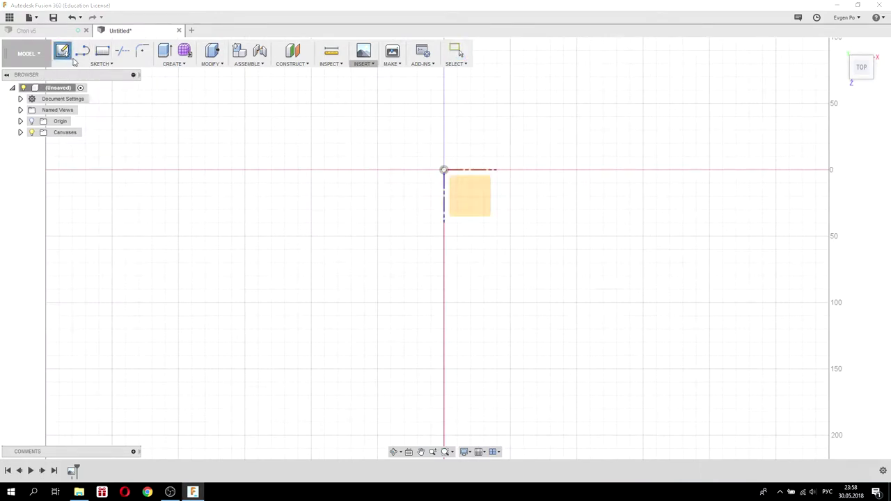
left_click(94, 64)
mouse_move(70, 106)
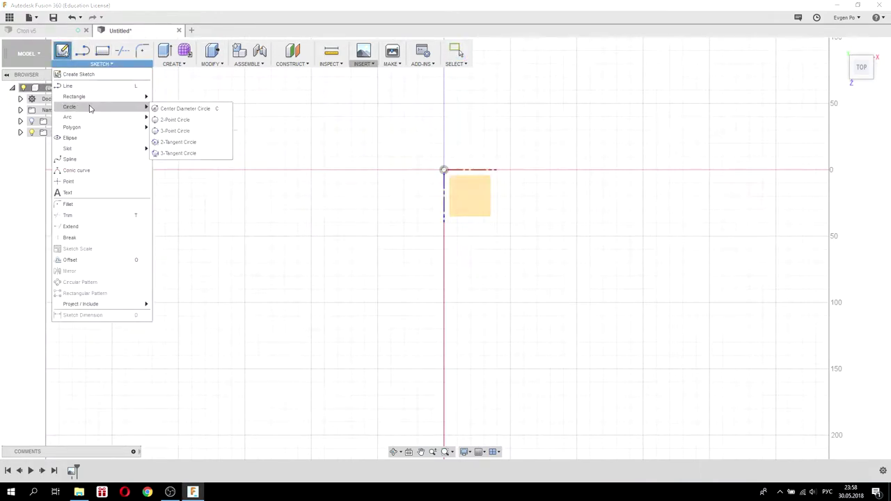
left_click(157, 110)
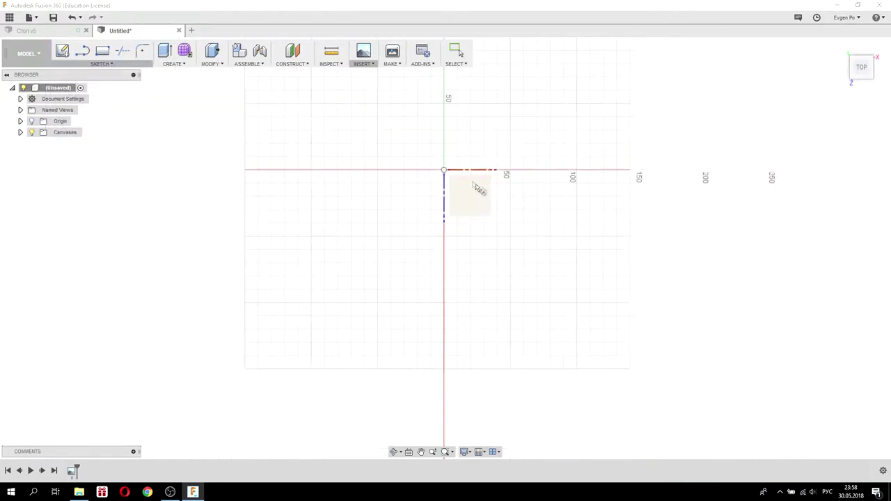
left_click(451, 180)
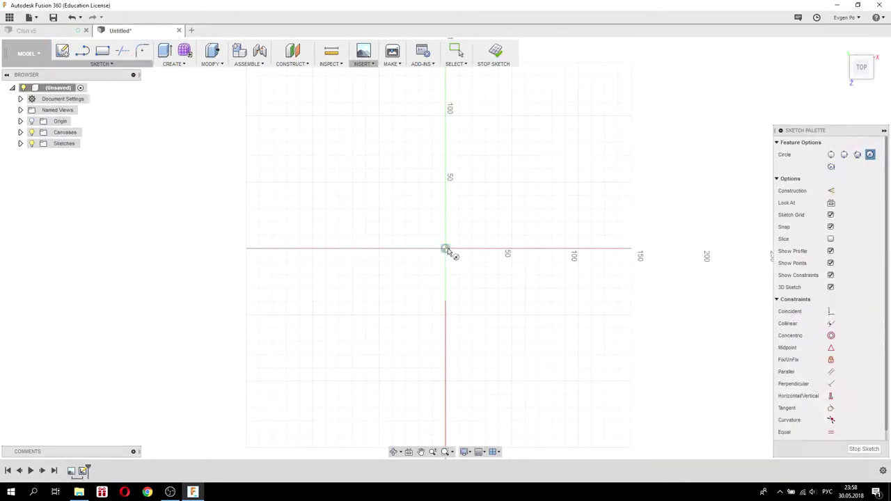
left_click(445, 249)
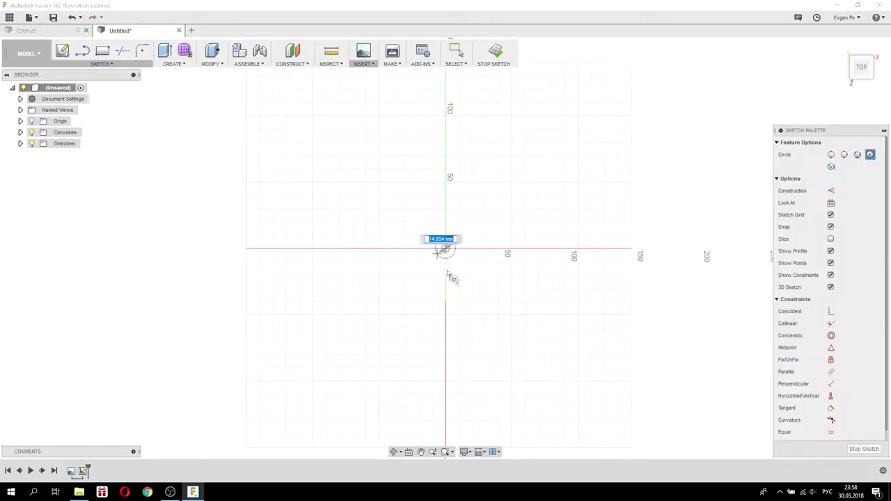
left_click(445, 315)
Add two concentric small circles above the origin and one small circle below.
left_click(446, 203)
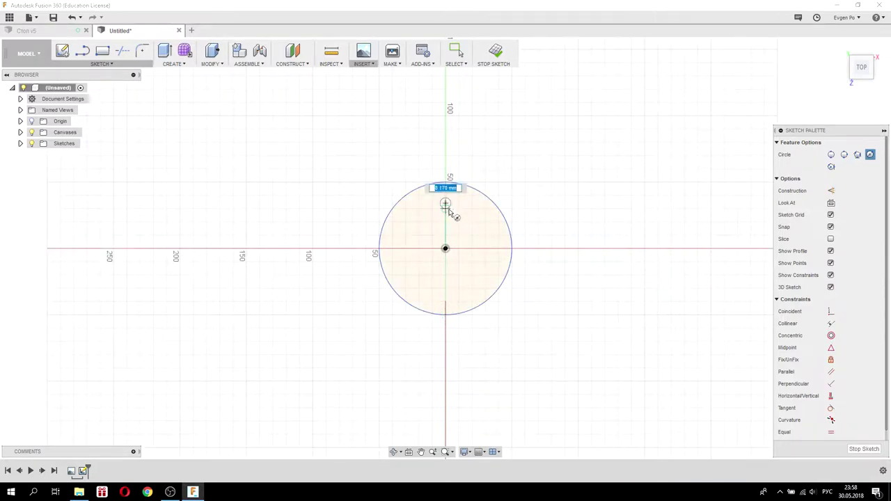
left_click(450, 209)
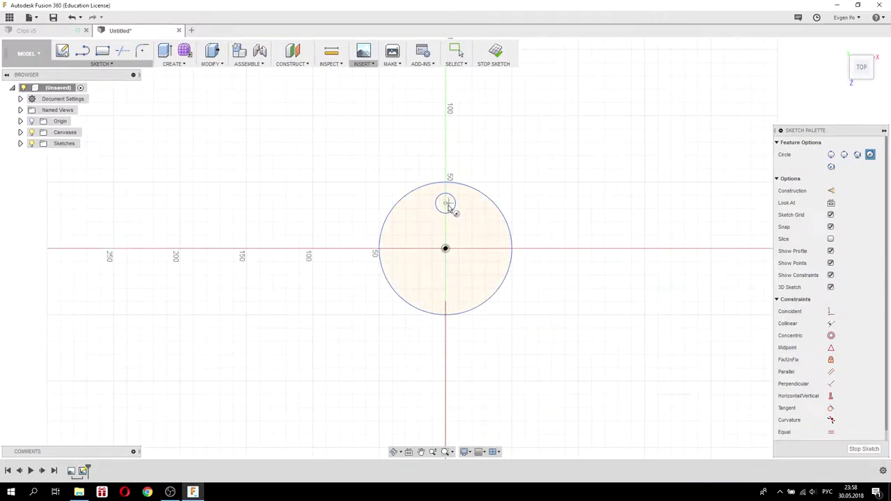
left_click(446, 203)
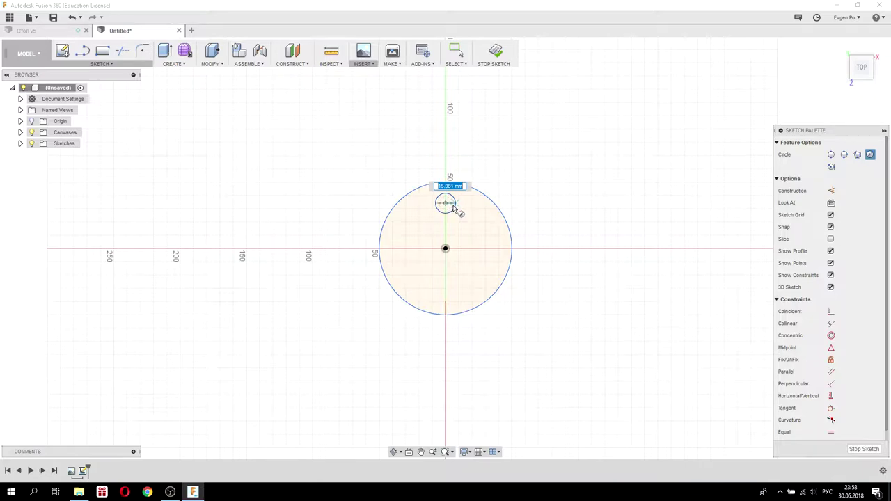
scroll(453, 209, "up", 2)
left_click(453, 212)
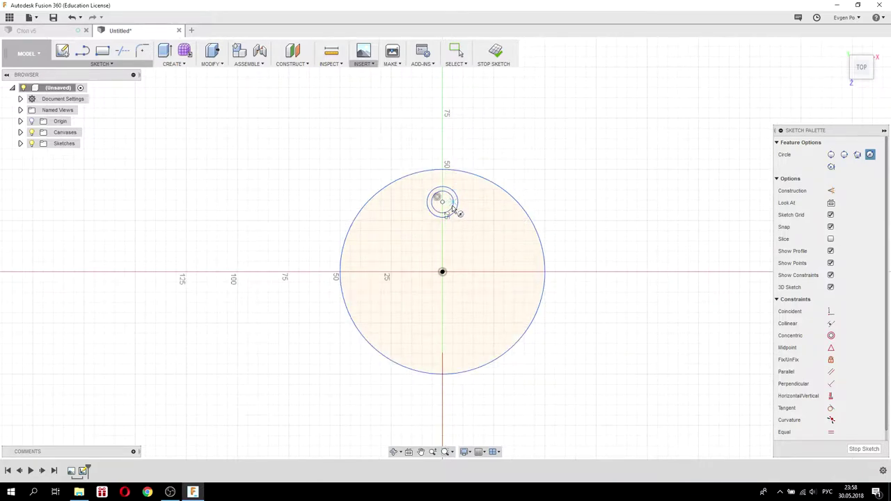
left_click(442, 333)
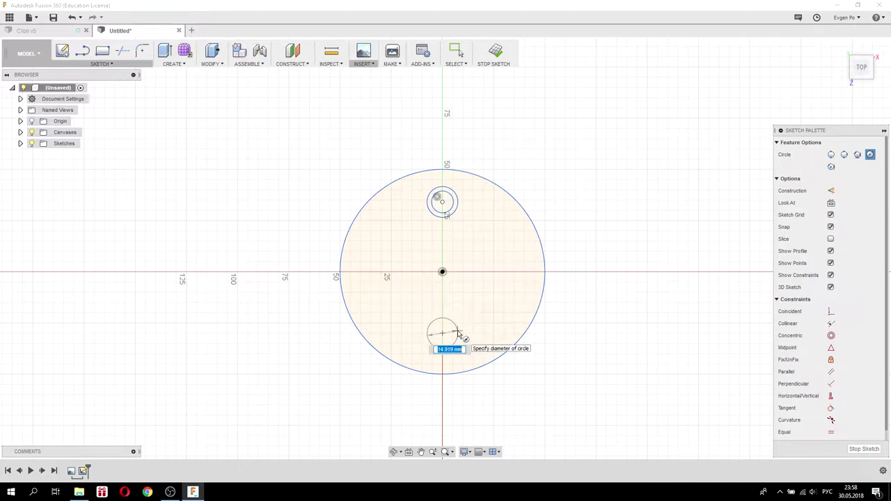
left_click(457, 337)
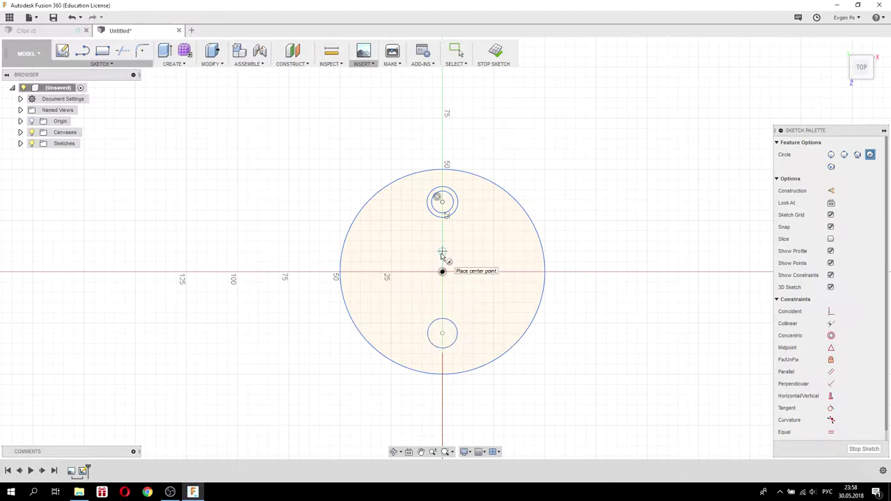
key("Escape")
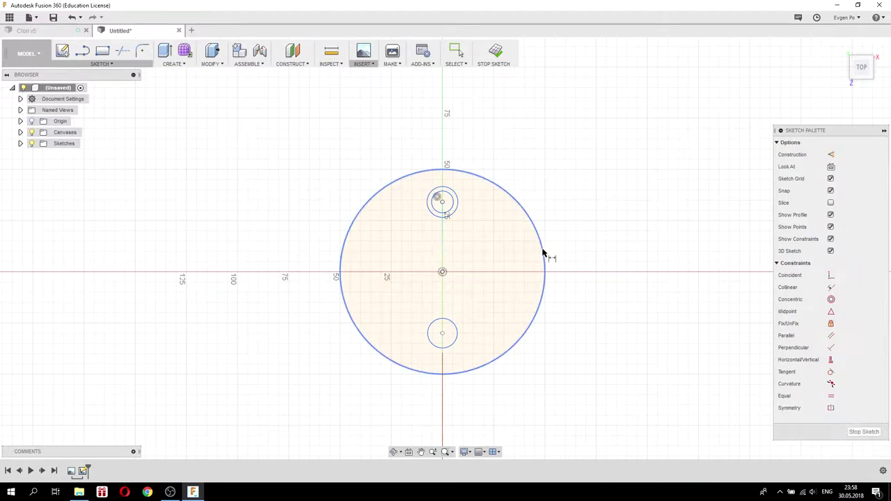
Dimension the base circle to Ø150 and the lower small circle to Ø22.
left_click(542, 245)
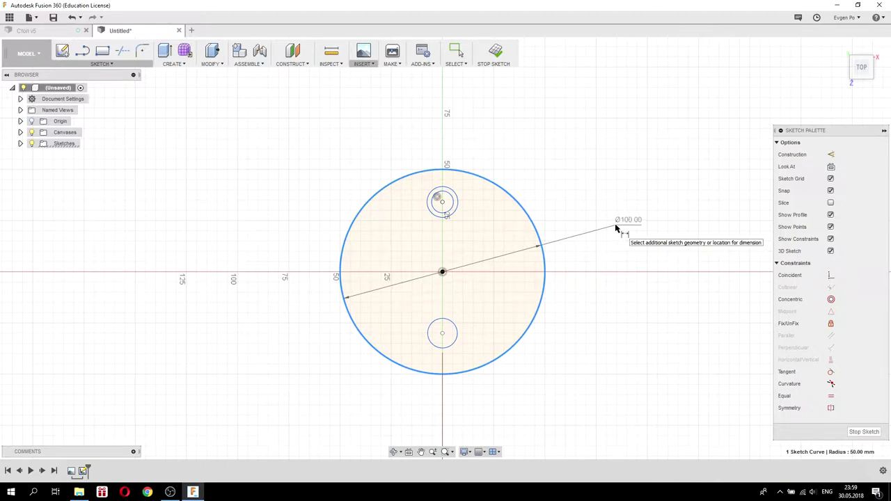
left_click(616, 227)
type("1")
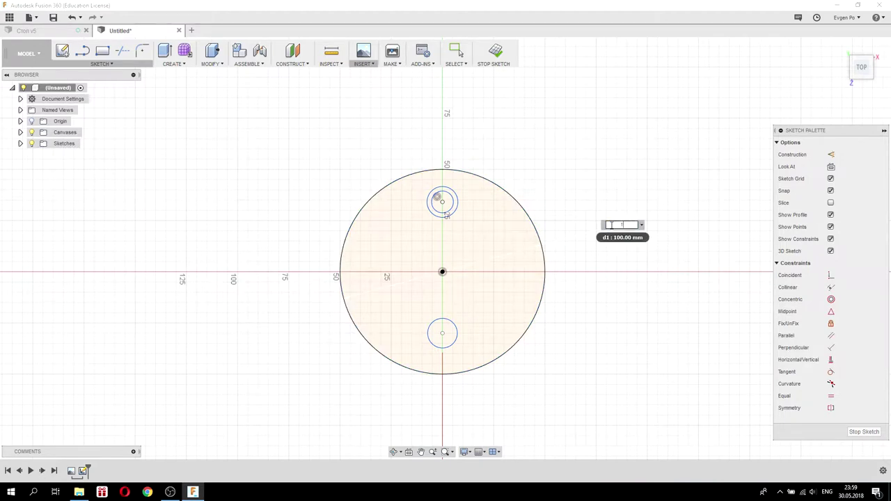
key("Return")
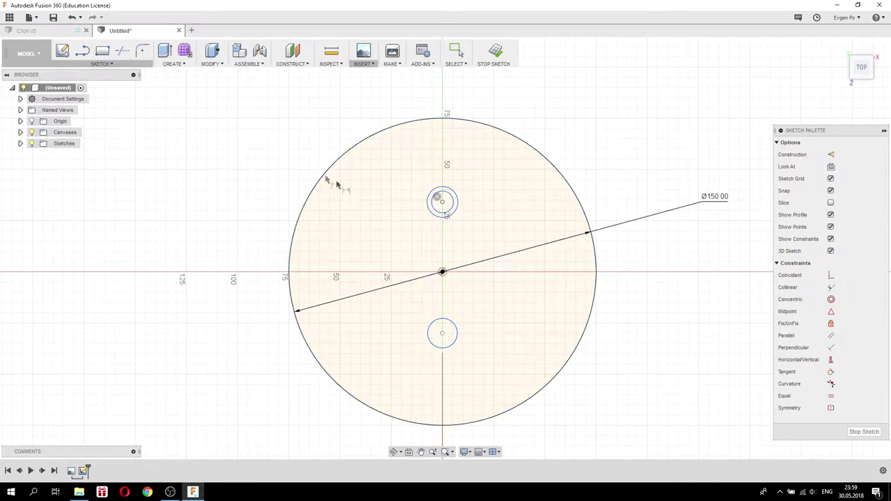
scroll(240, 170, "down", 3)
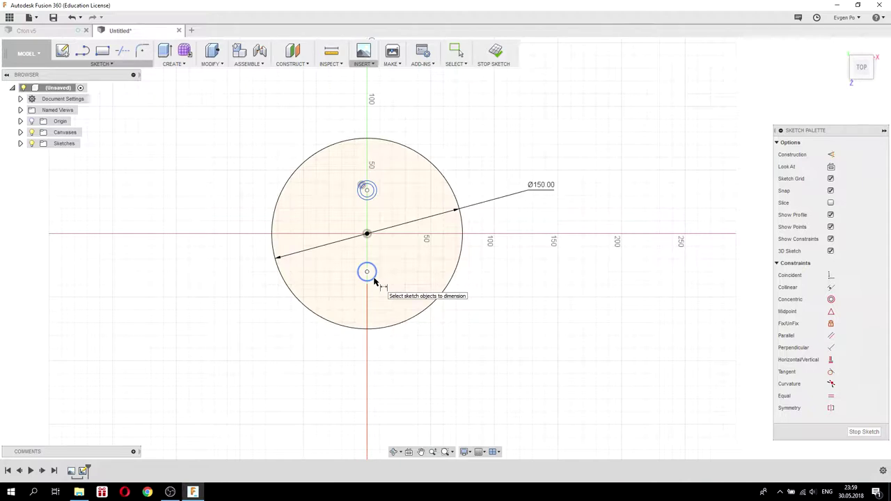
left_click(374, 280)
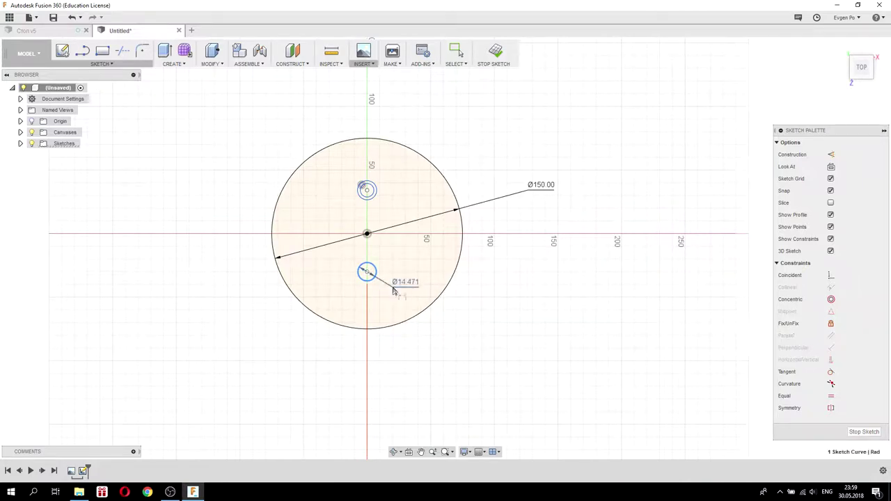
left_click(392, 285)
type("22")
key("Return")
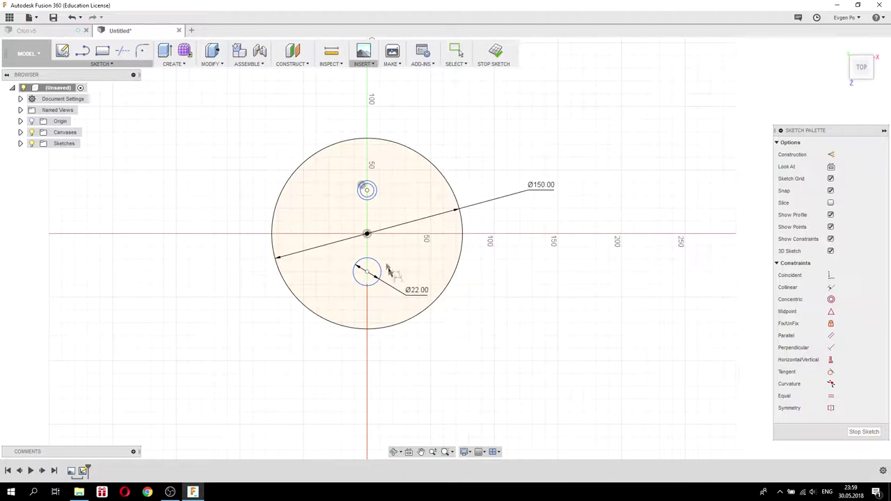
Dimension the outer upper small circle to Ø19.
left_click(365, 182)
left_click(317, 129)
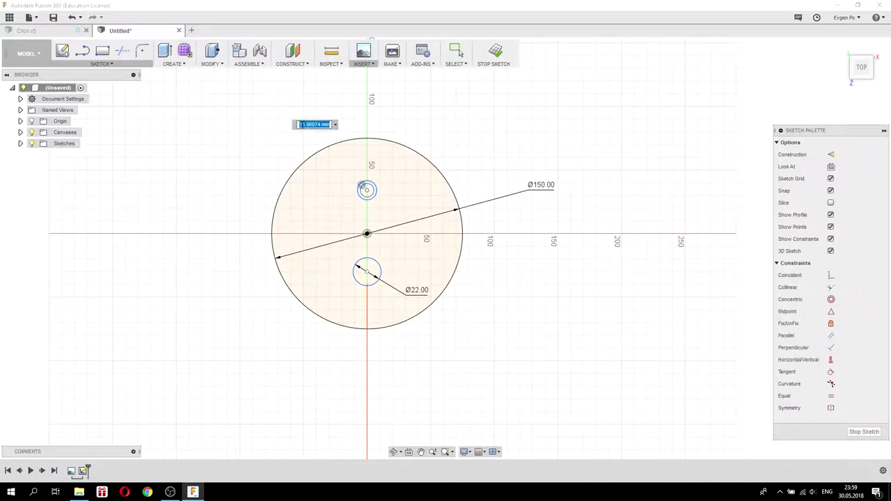
type("19")
key("Return")
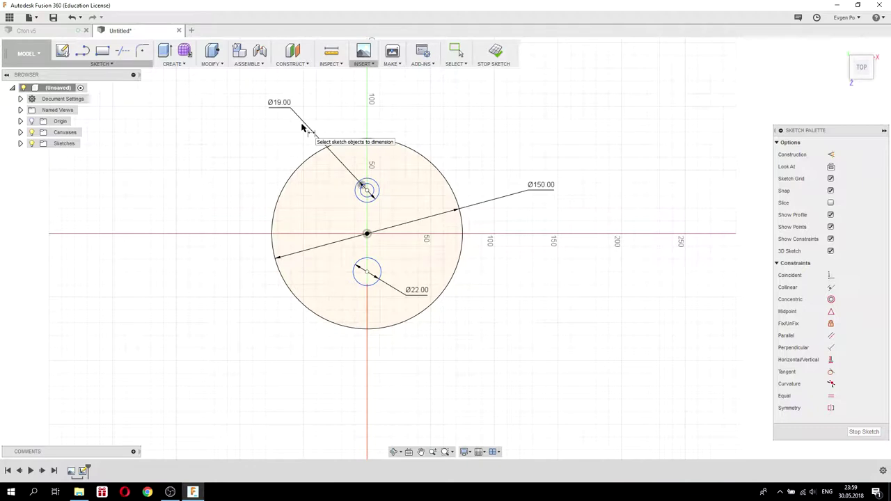
scroll(365, 189, "up", 2)
scroll(364, 191, "up", 2)
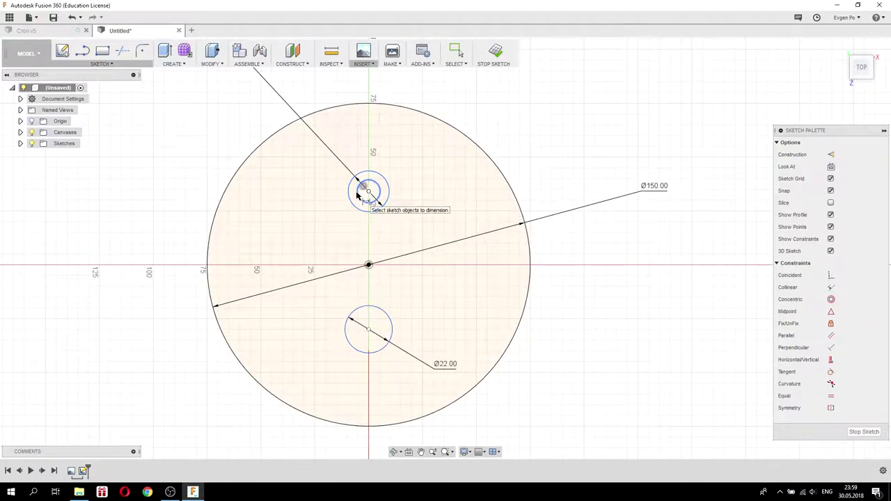
scroll(358, 197, "down", 2)
scroll(363, 194, "down", 1)
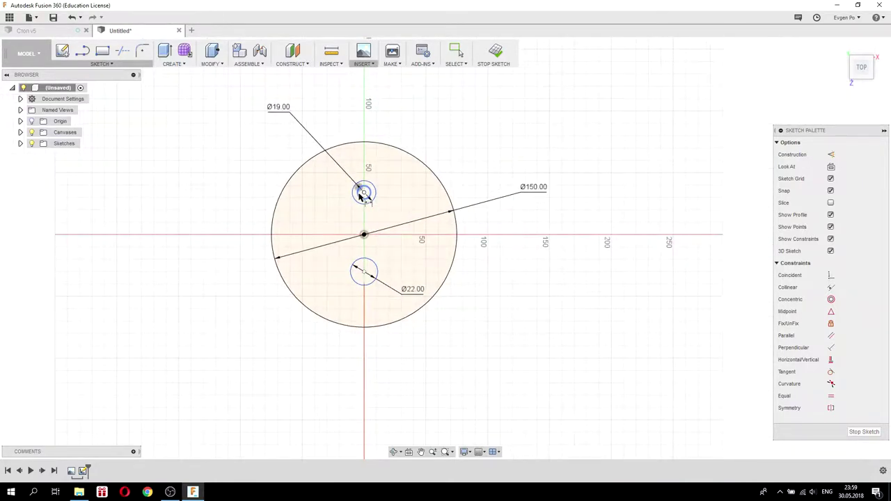
Dimension the inner upper circle at 17 mm, then edit it to Ø16.
left_click(361, 196)
left_click(275, 147)
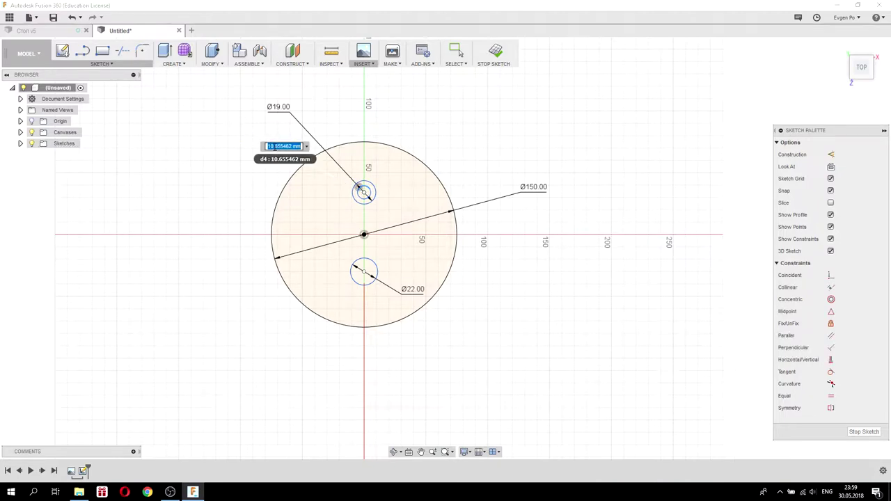
type("17")
key("Return")
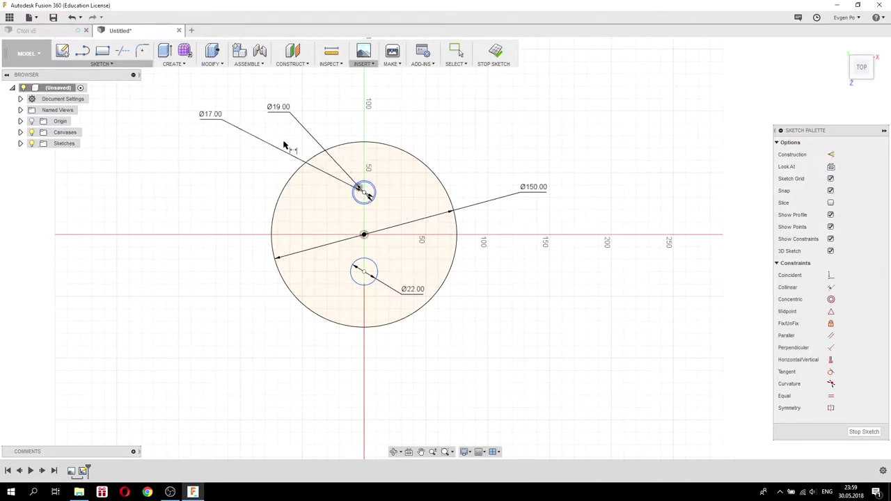
double_click(212, 115)
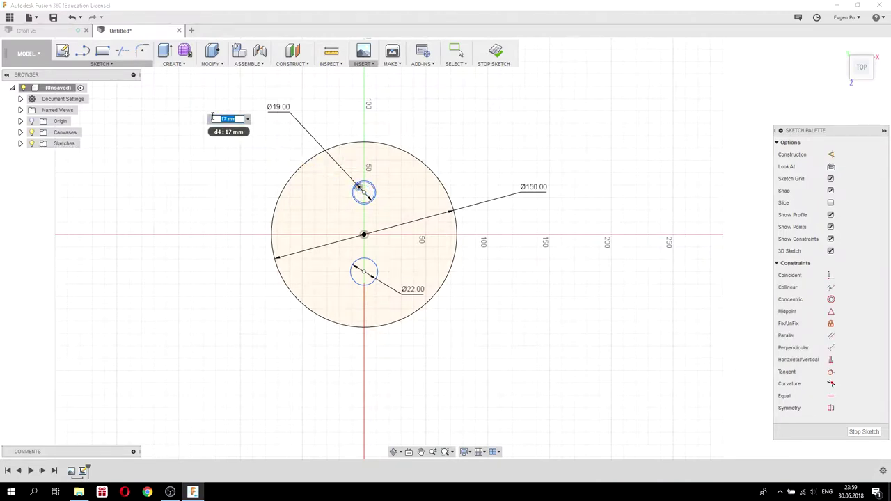
key("Return")
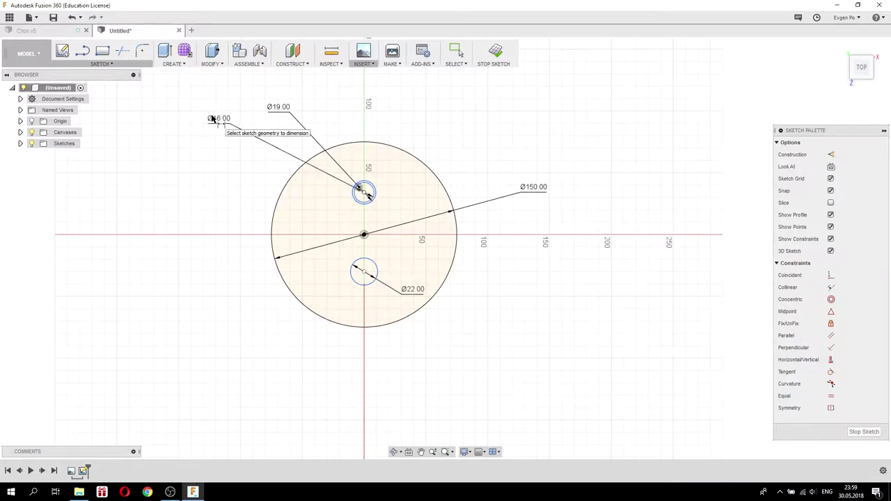
left_click(362, 190)
left_click(366, 143)
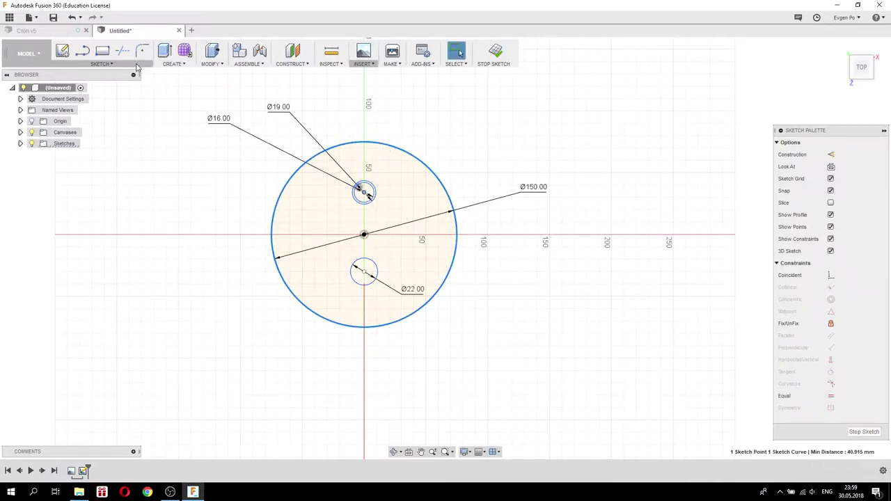
Draw a vertical line through the circle centre extending above and below the big circle.
left_click(82, 51)
left_click(364, 234)
left_click(364, 87)
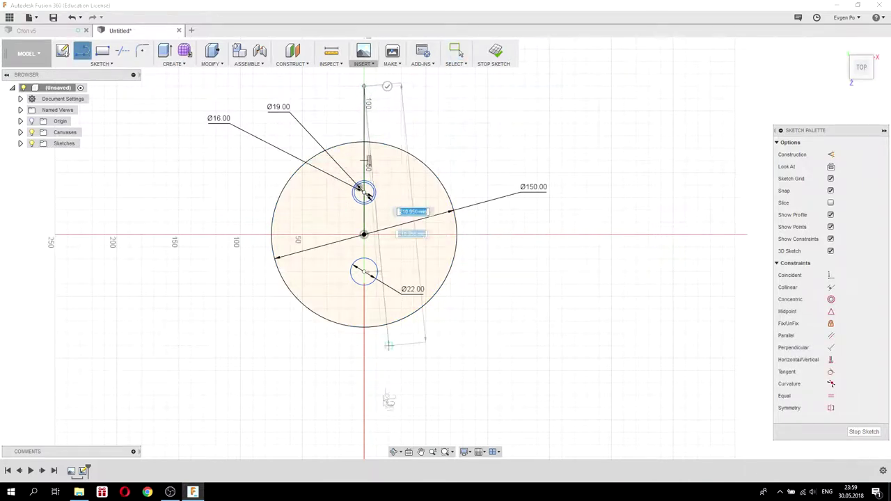
left_click(363, 401)
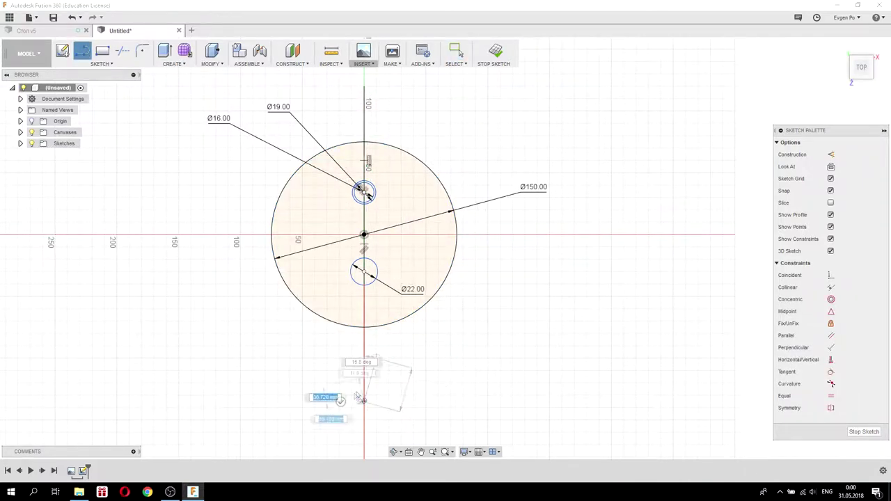
key("Escape")
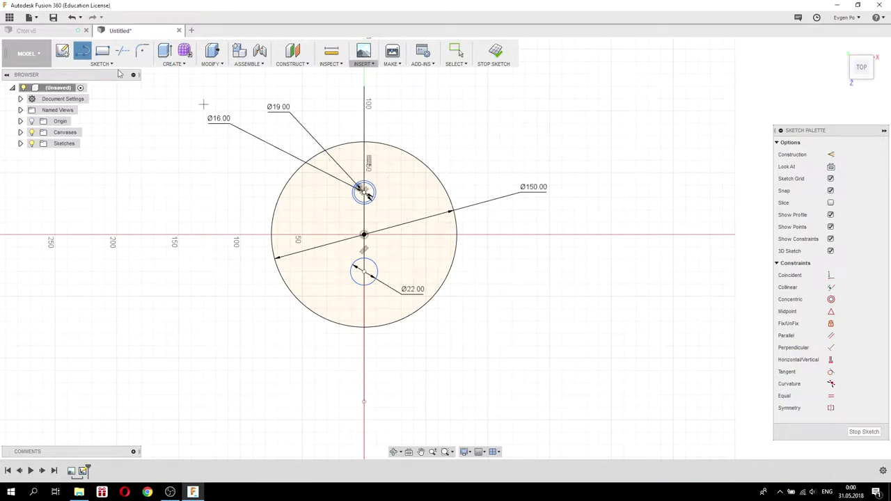
Place sketch points at the top and bottom of the Ø150 circle.
left_click(116, 64)
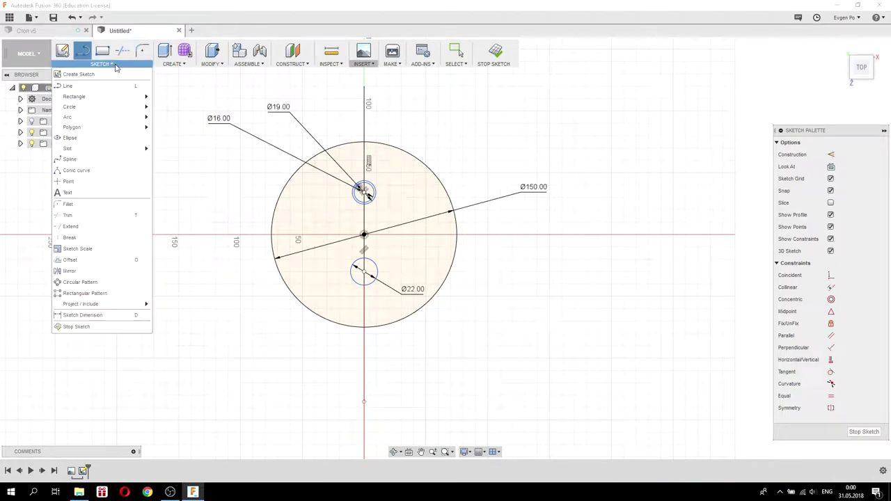
left_click(69, 181)
left_click(364, 142)
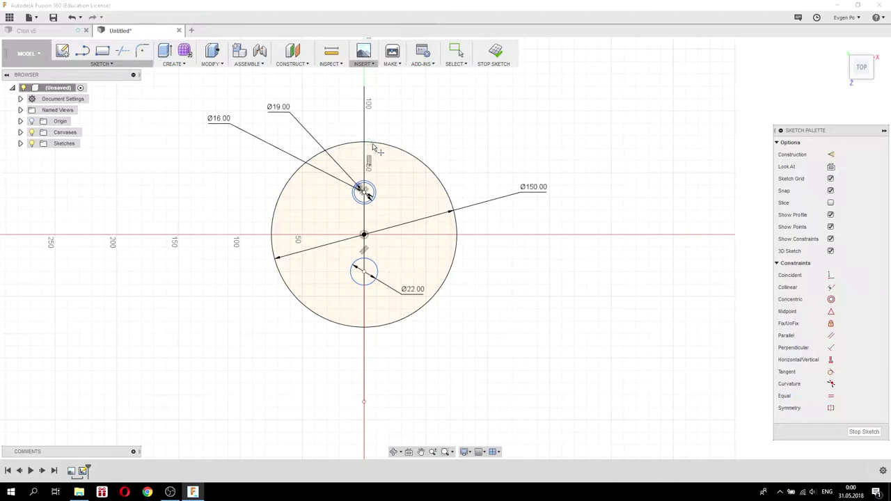
left_click(365, 327)
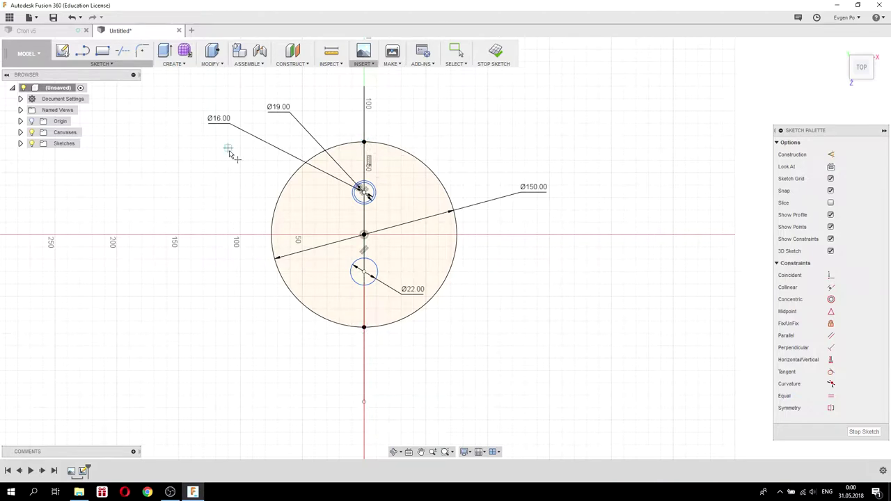
key("Escape")
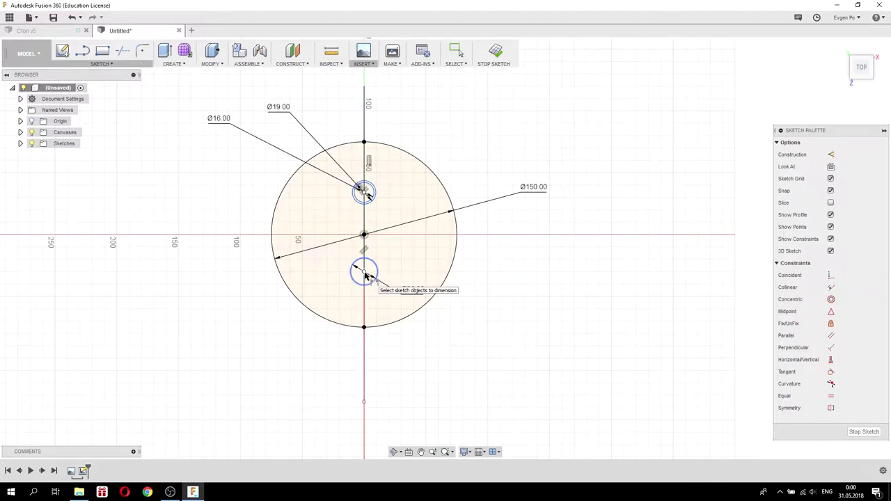
Dimension the lower and upper small-circle centres 45 mm from the big circle's bottom and top points.
left_click(363, 328)
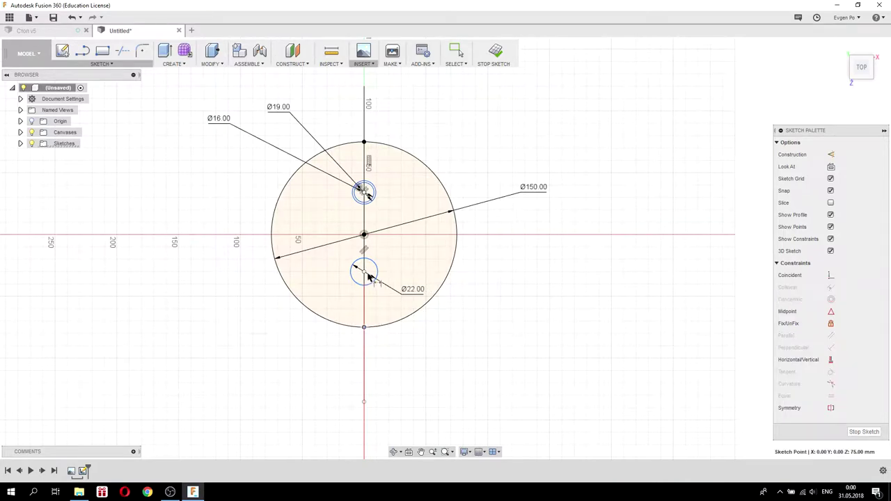
left_click(364, 272)
left_click(227, 278)
key("Return")
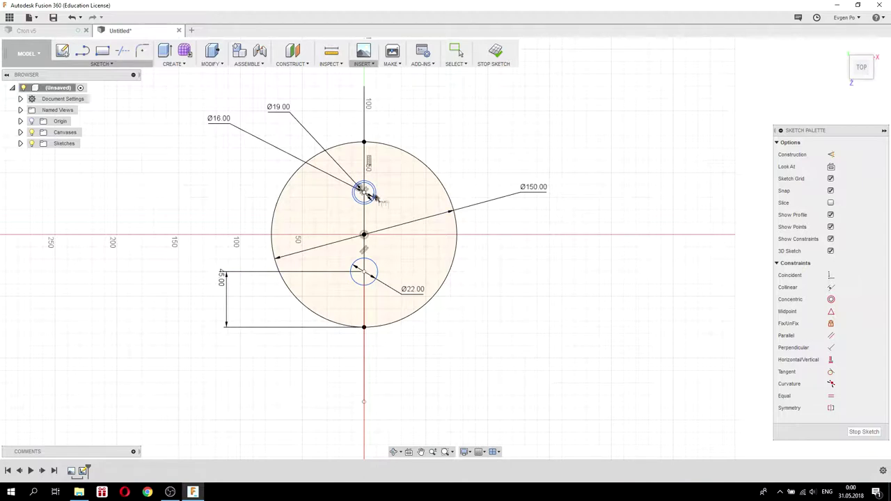
left_click(364, 143)
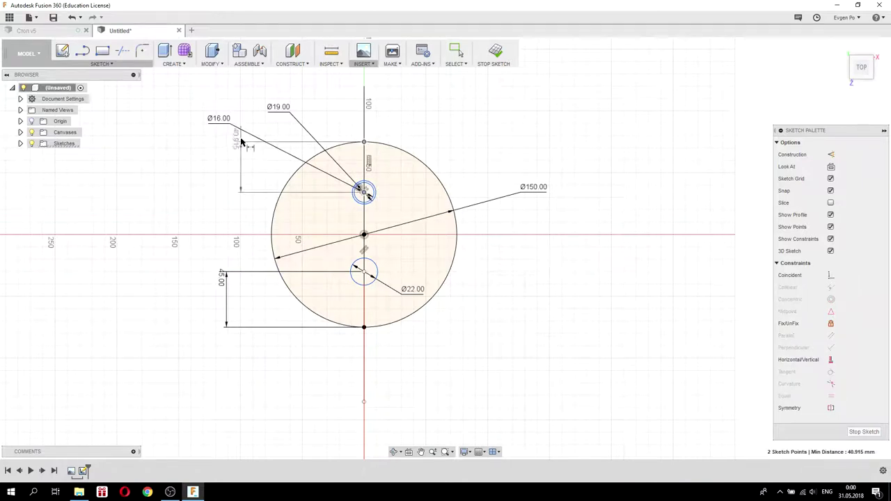
left_click(461, 142)
type("45")
key("Return")
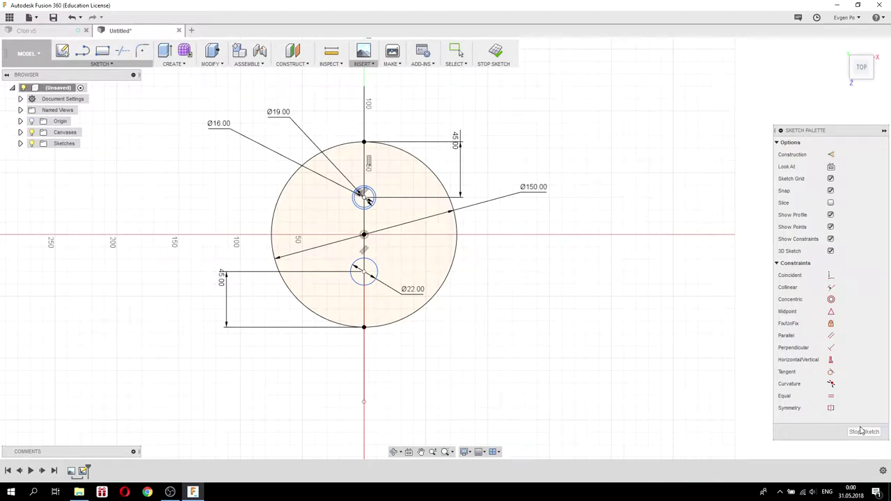
Finish the sketch and select all the circle profiles for an extrusion.
left_click(858, 433)
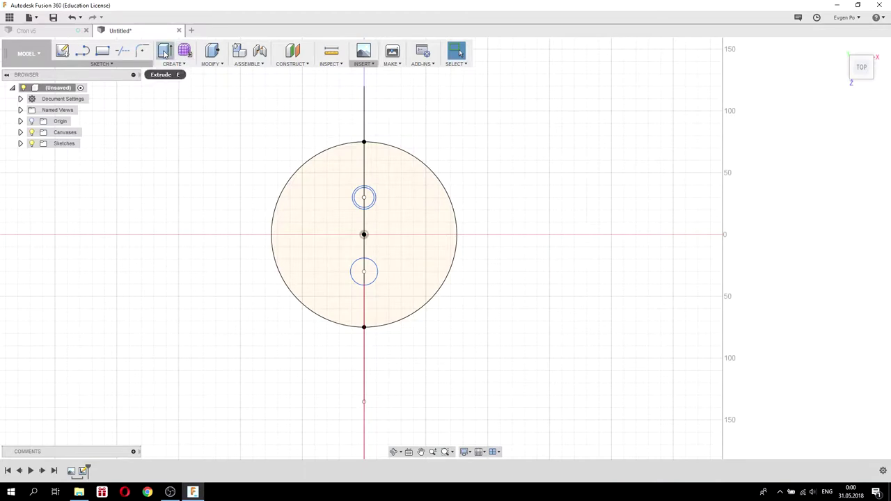
left_click(165, 51)
left_click(409, 206)
left_click(325, 189)
scroll(349, 204, "up", 5)
left_click(362, 183)
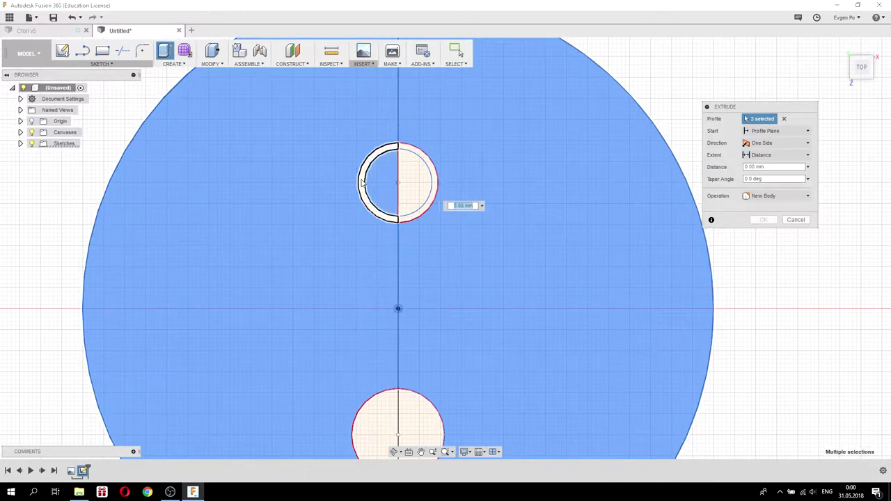
left_click(430, 165)
left_click(420, 305)
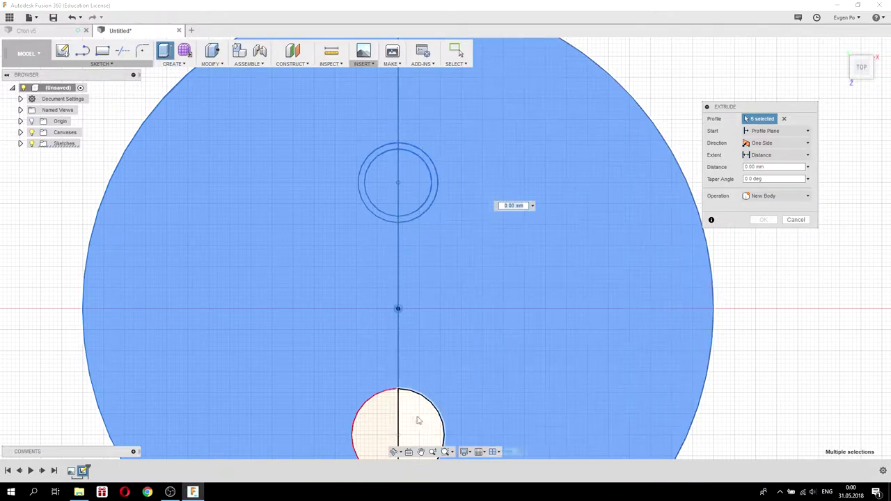
Extrude the profiles downward -13 mm as a new body.
middle_click_drag(383, 327, 376, 294, "shift")
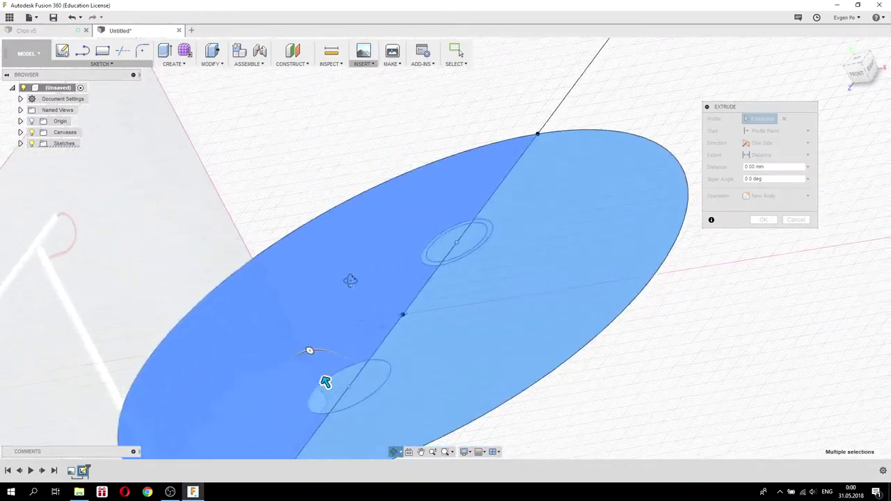
scroll(362, 263, "down", 2)
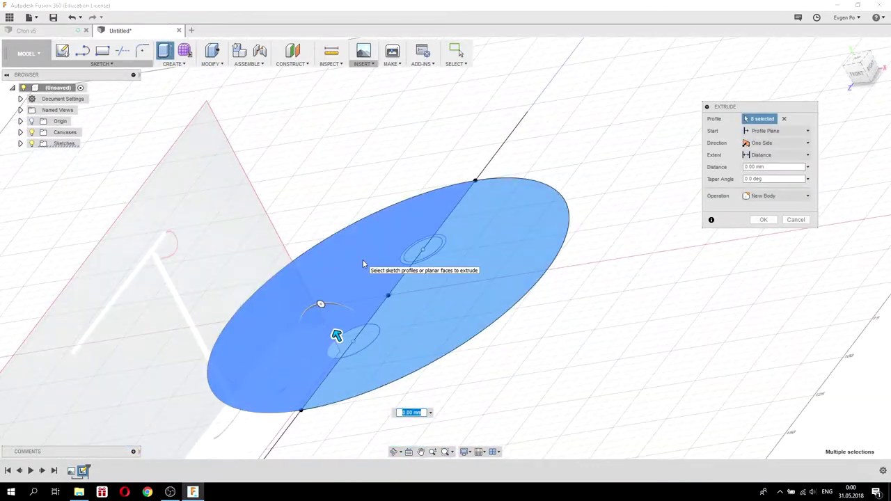
mouse_move(448, 280)
middle_mouse_down("shift")
mouse_move(352, 265)
mouse_move(332, 252)
middle_mouse_up("shift")
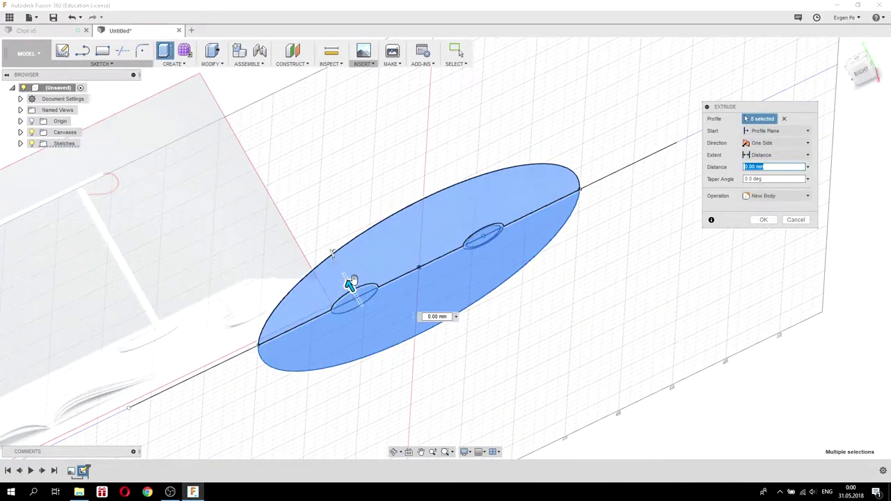
left_click_drag(352, 285, 357, 292)
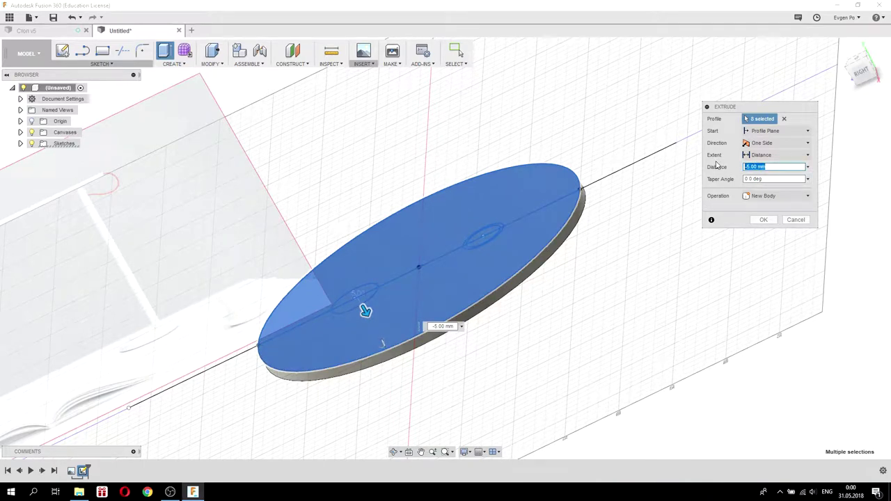
type("3")
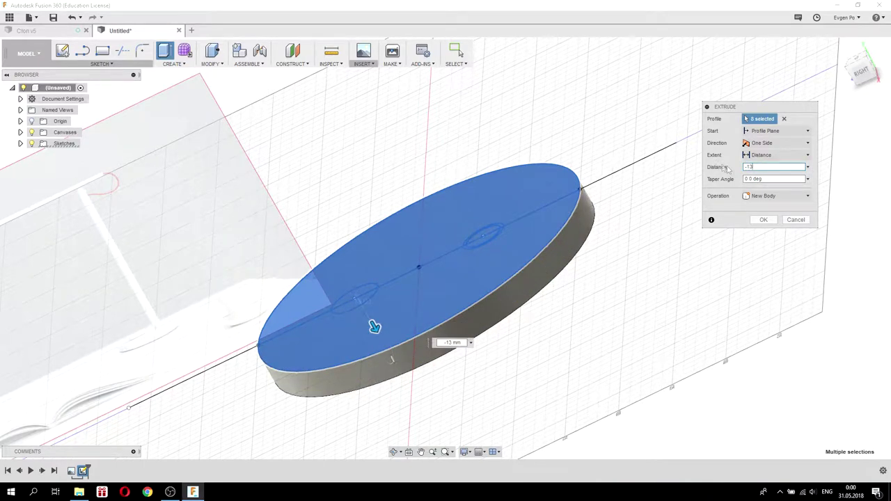
left_click(769, 225)
Orbit and zoom around the new disc, then select and right-click its top face.
mouse_move(645, 259)
middle_mouse_down("shift")
mouse_move(628, 238)
mouse_move(537, 223)
mouse_move(548, 239)
mouse_move(541, 217)
mouse_move(591, 244)
mouse_move(489, 314)
middle_mouse_up("shift")
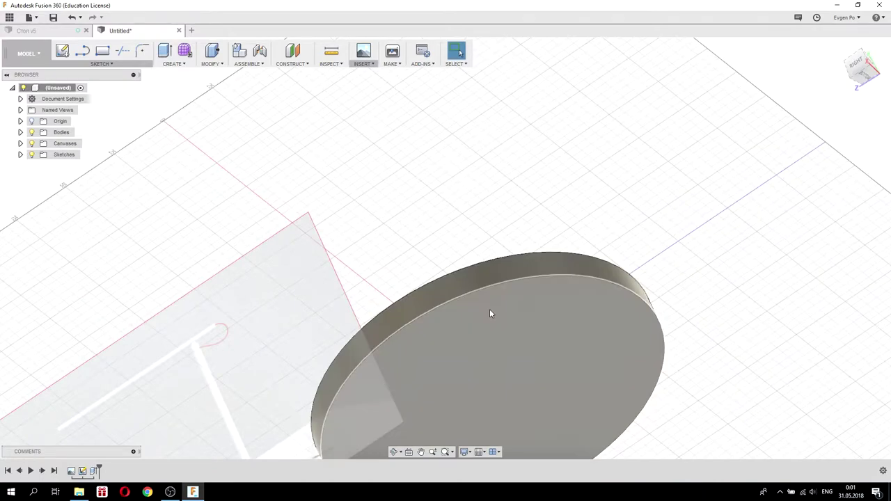
scroll(490, 342, "down", 2)
scroll(515, 350, "down", 2)
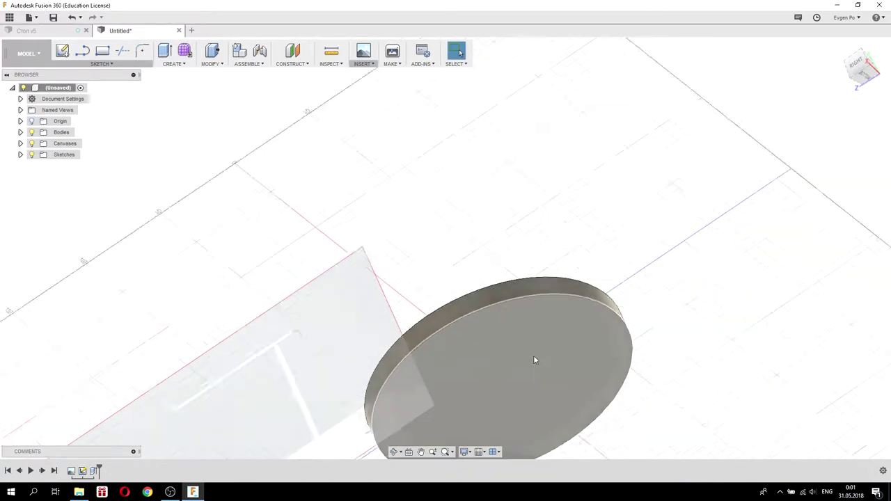
mouse_move(499, 362)
middle_mouse_down("shift")
mouse_move(488, 359)
mouse_move(494, 334)
mouse_move(513, 369)
mouse_move(501, 310)
mouse_move(511, 376)
middle_mouse_up("shift")
left_click(510, 375)
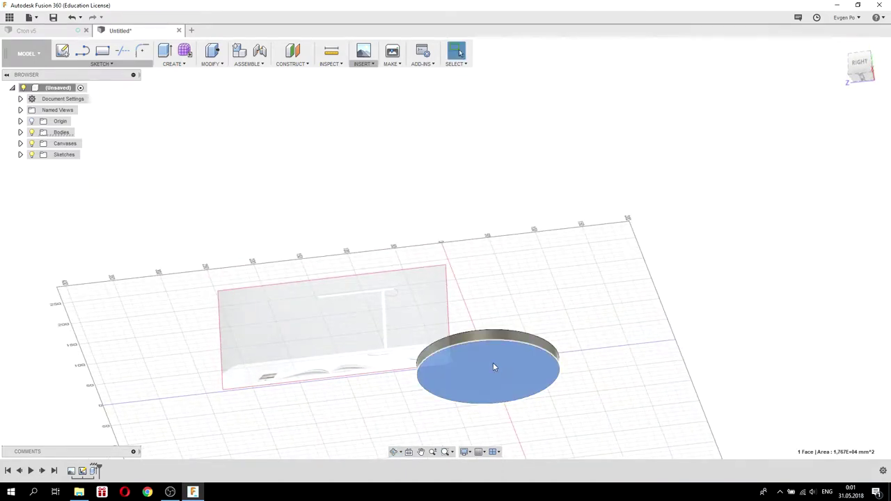
right_click(485, 362)
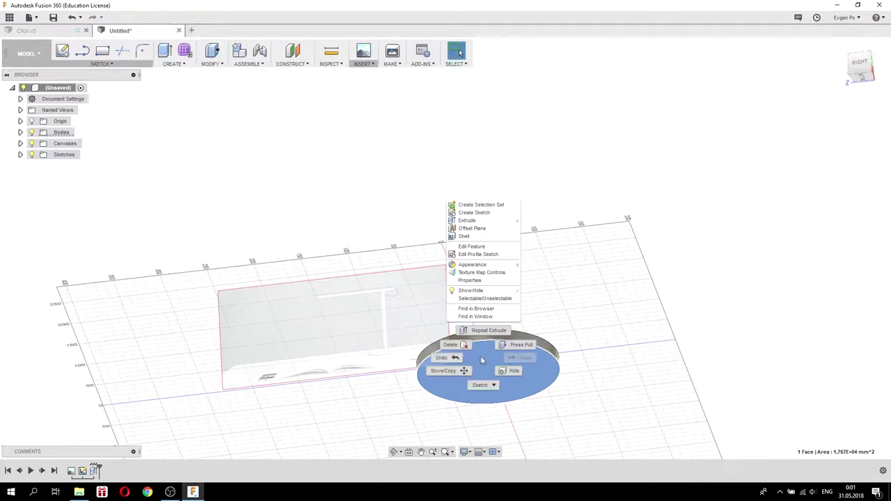
Sketch a 146 mm diameter circle centred on the origin on the disc's top face.
left_click(488, 213)
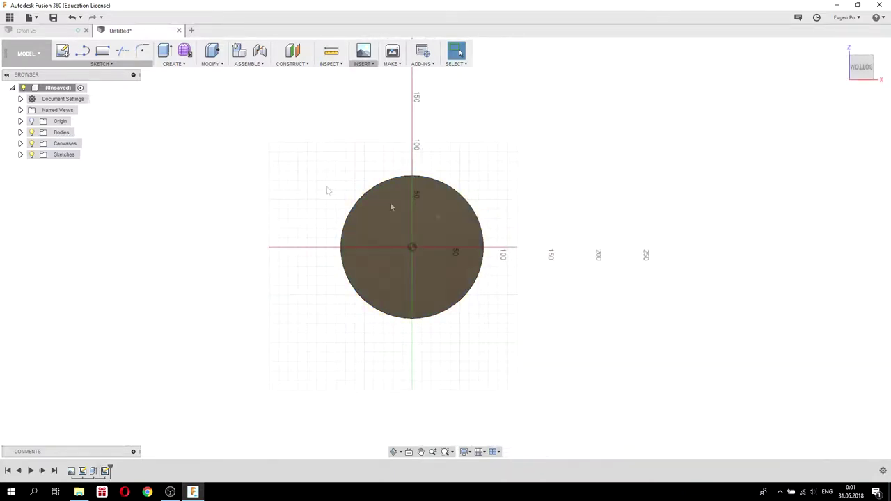
left_click(110, 65)
mouse_move(70, 107)
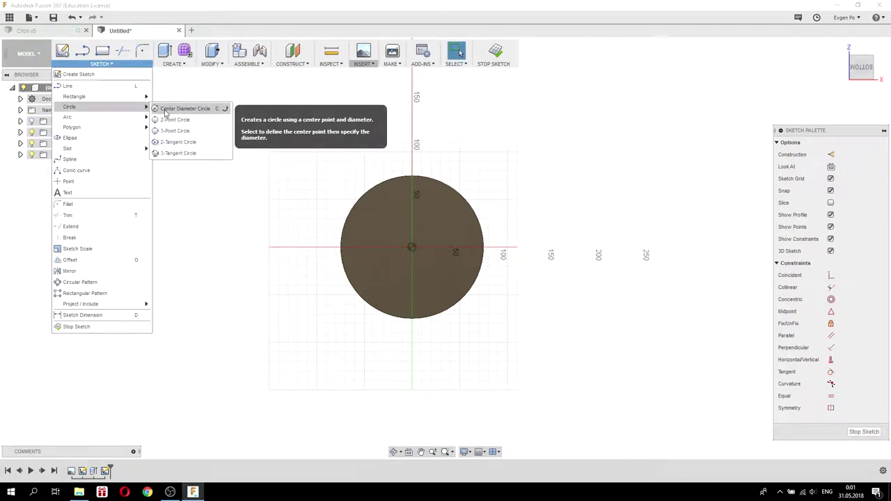
left_click(166, 110)
left_click(411, 249)
scroll(414, 202, "up", 2)
scroll(416, 183, "up", 3)
scroll(410, 176, "up", 2)
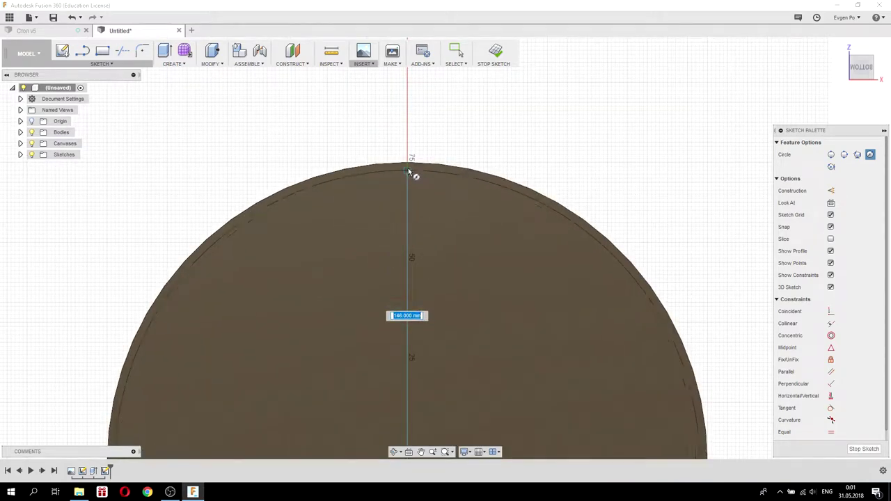
left_click(408, 168)
scroll(410, 178, "down", 3)
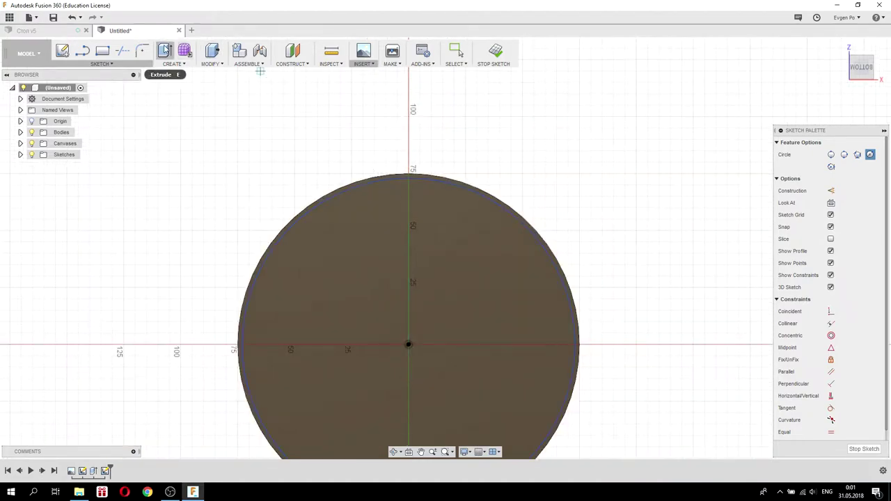
Extrude the Ø146 circle 2 mm as a separate new body.
left_click(165, 50)
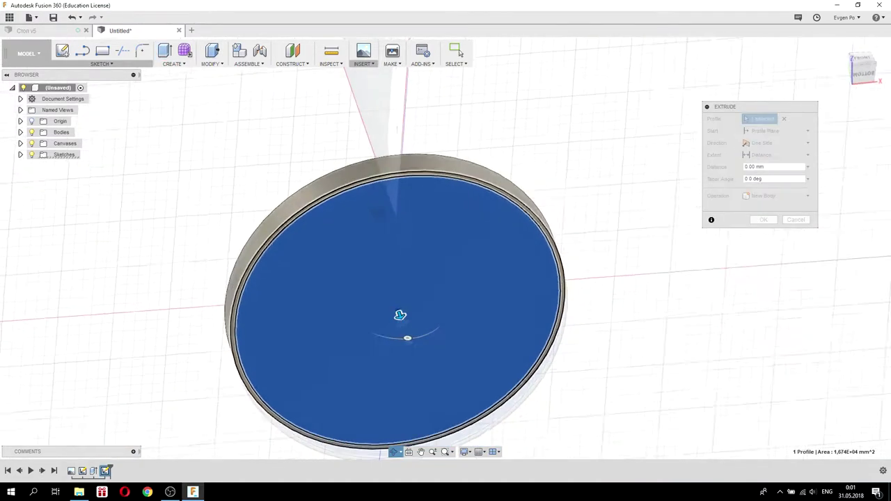
middle_click_drag(375, 192, 388, 240, "shift")
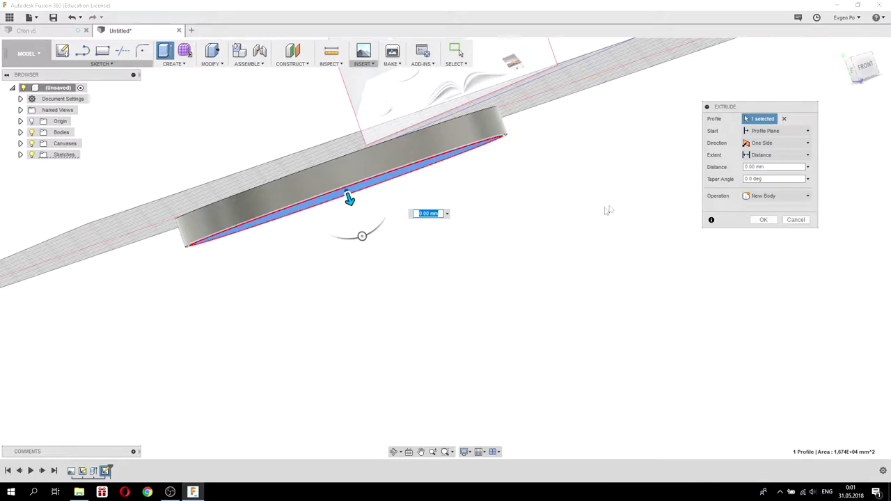
left_click(728, 168)
type("2")
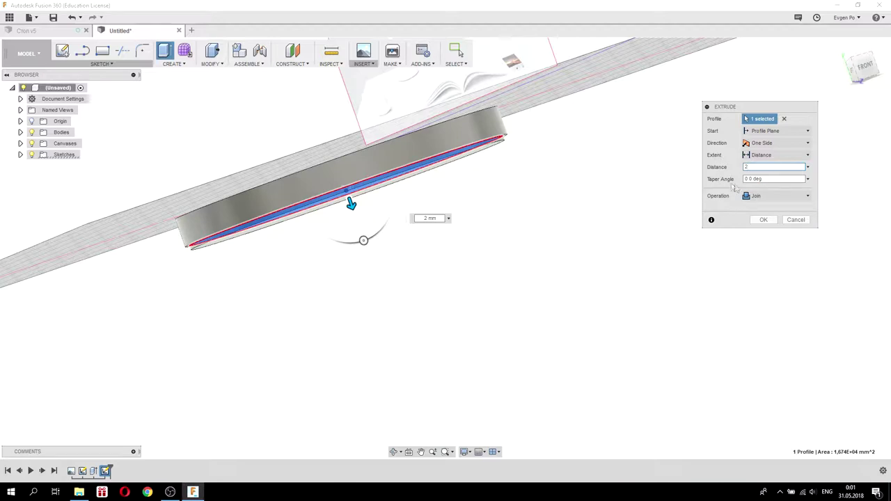
left_click(757, 197)
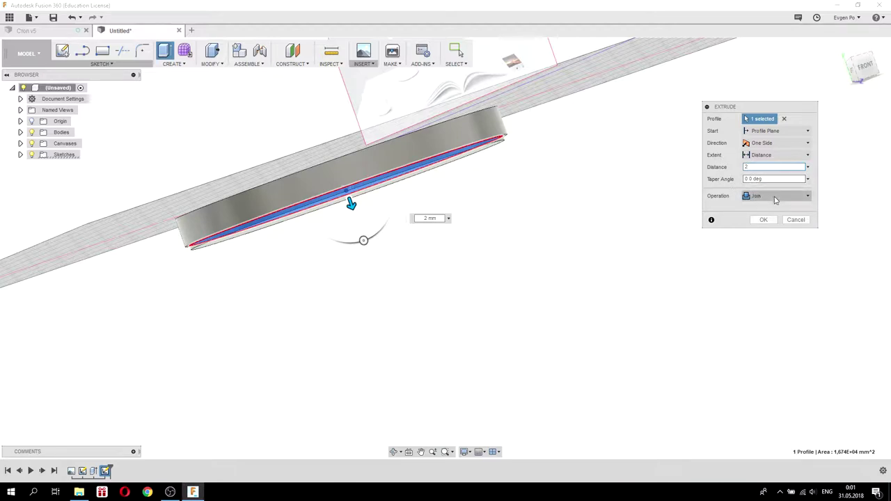
left_click(781, 239)
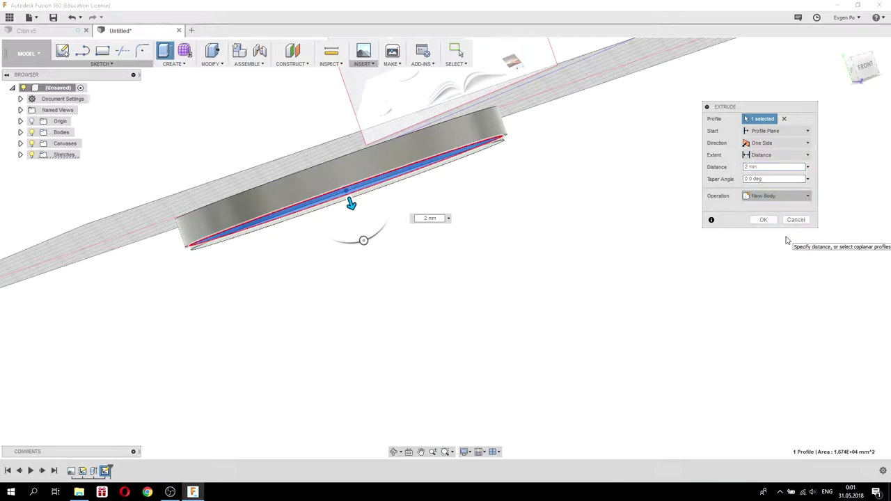
left_click(763, 220)
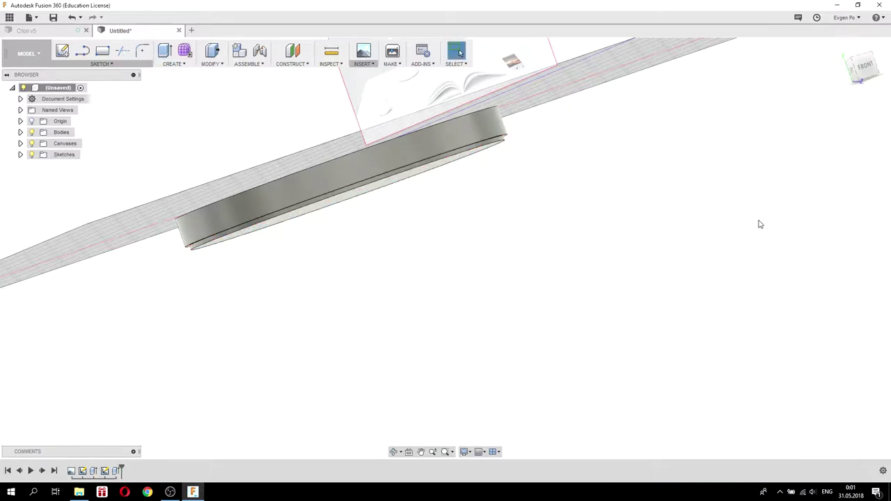
From a tilted front view, select the Ø150 disc's top circular edge (radius 75 mm).
middle_click_drag(328, 156, 282, 122, "shift")
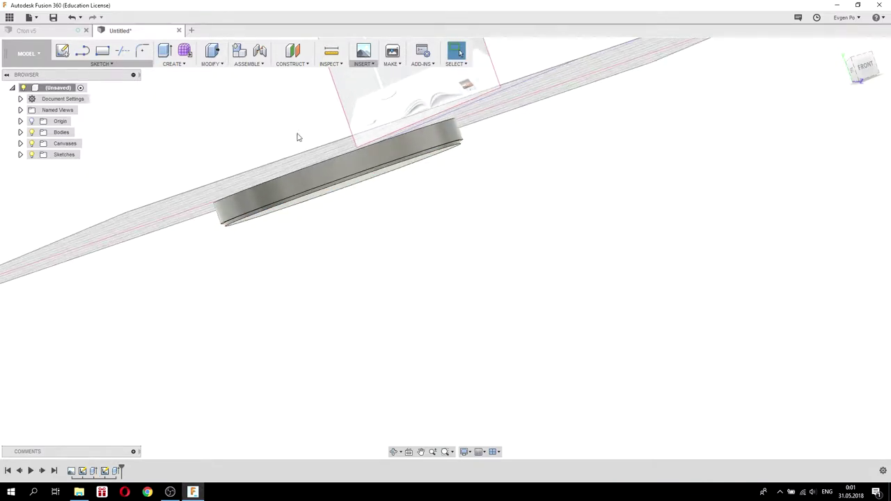
mouse_move(324, 141)
middle_mouse_down("shift")
mouse_move(372, 171)
mouse_move(625, 155)
middle_mouse_up("shift")
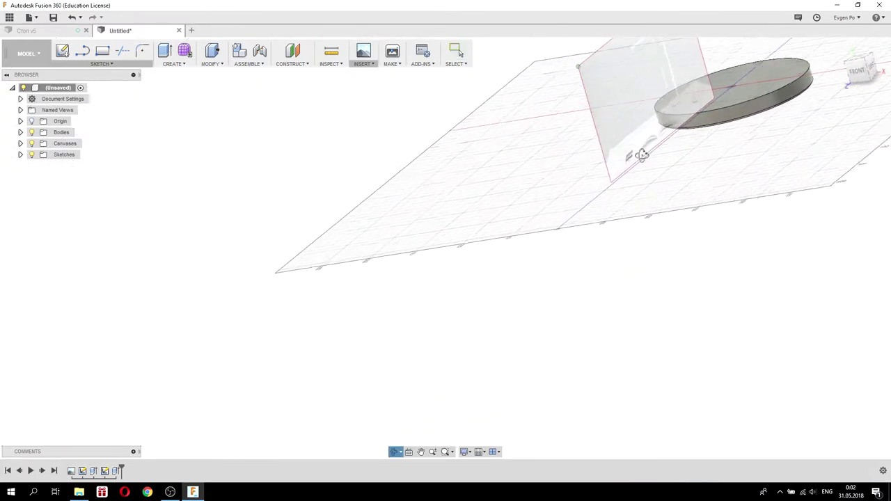
left_click(861, 69)
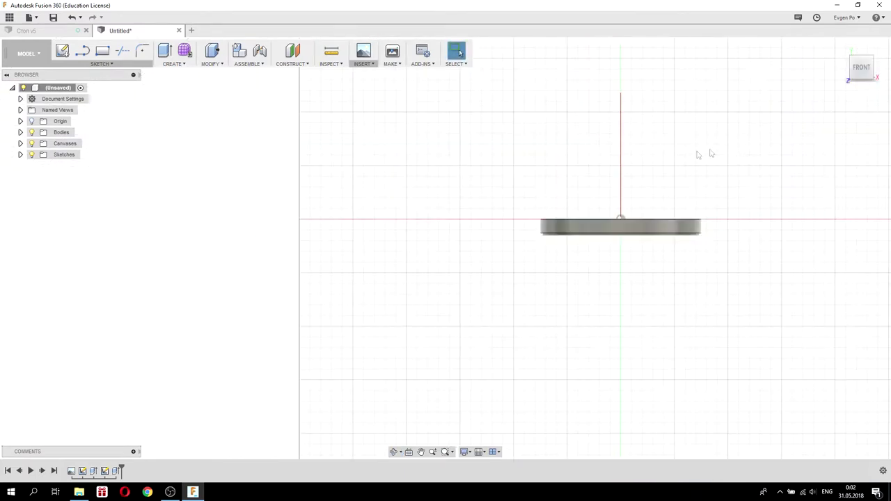
middle_click_drag(670, 163, 673, 173, "shift")
scroll(689, 167, "up", 5)
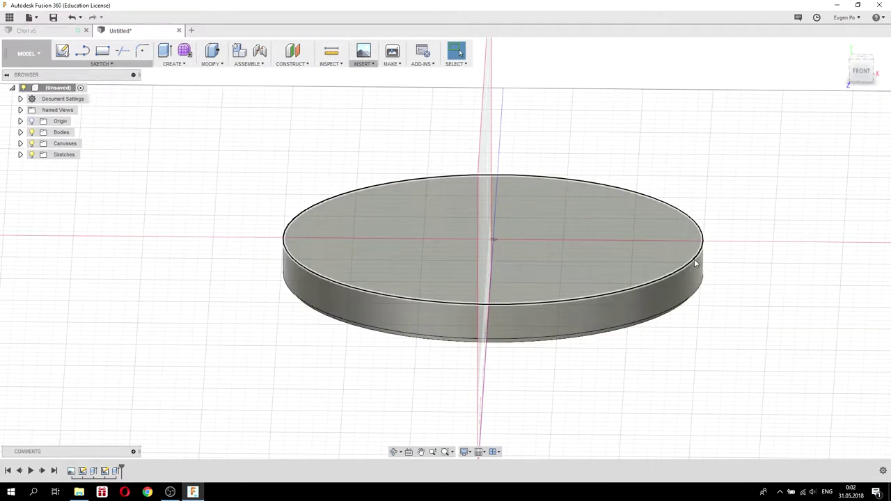
left_click(695, 263)
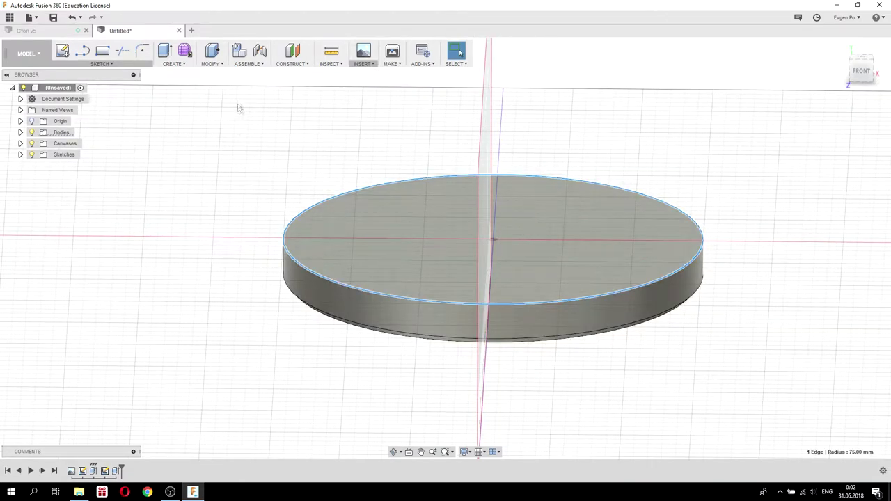
Fillet the Ø150 disc's top circular edge with a 0.5 mm radius.
left_click(211, 63)
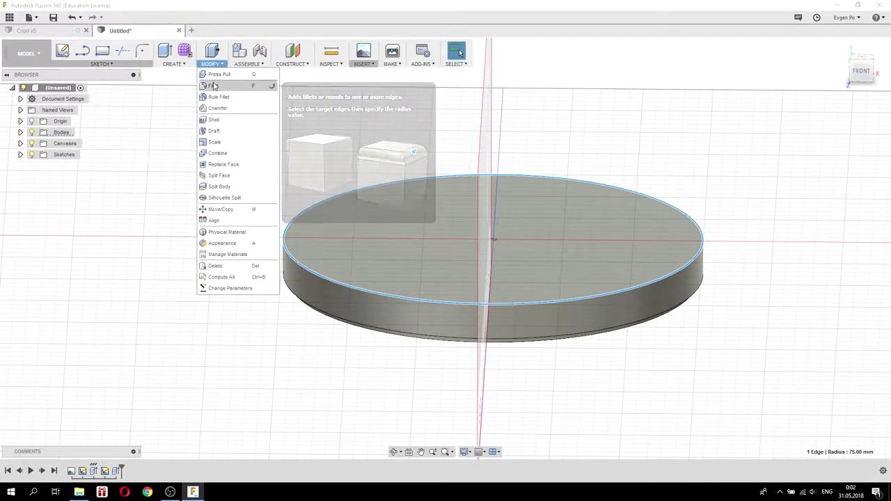
left_click(216, 87)
left_click(776, 156)
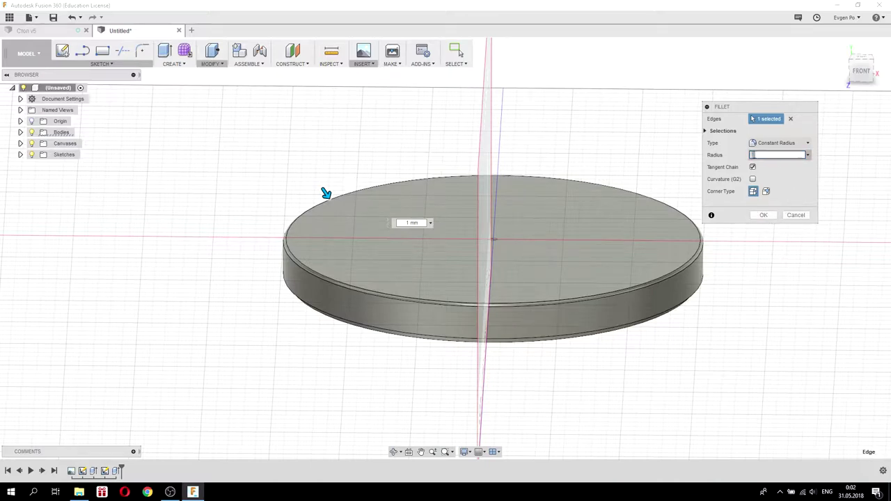
key("BackSpace")
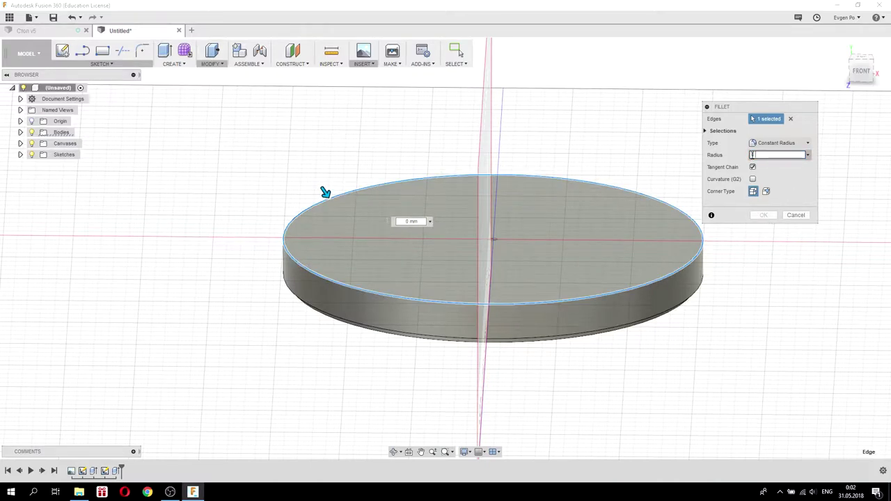
type("0.5")
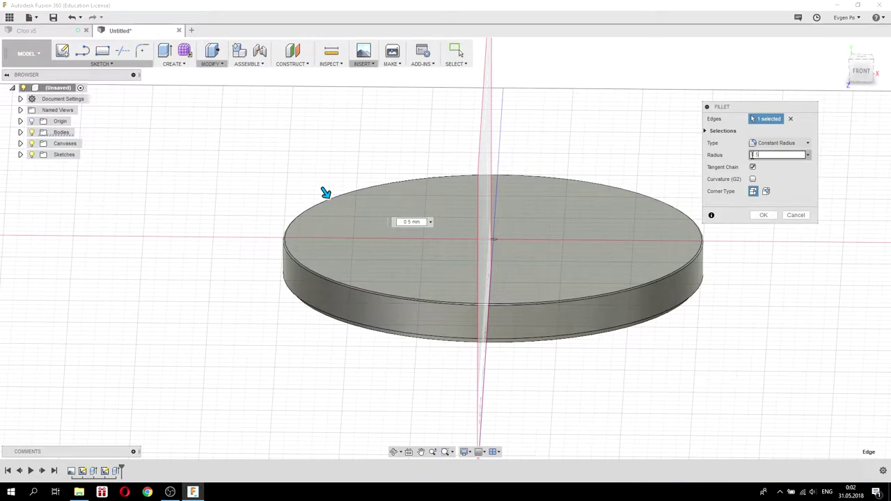
left_click(766, 216)
middle_click_drag(594, 213, 494, 221, "shift")
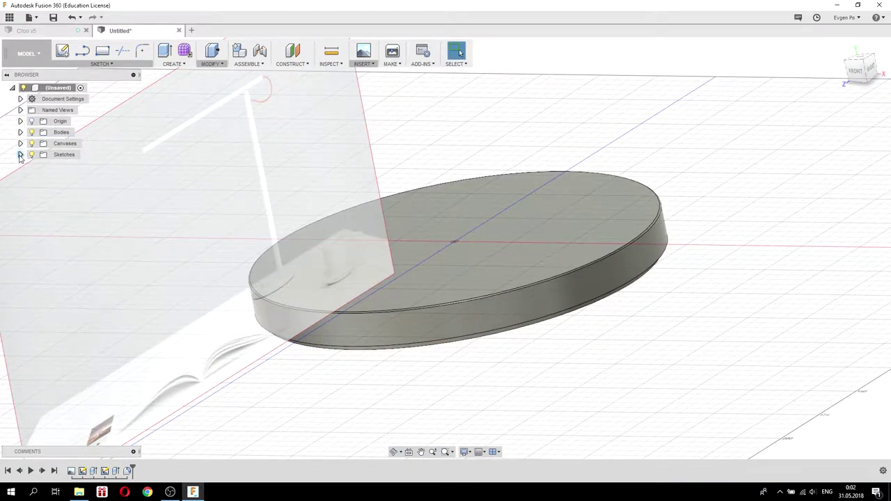
Switch the visible sketch on the disc from Sketch2 to Sketch1.
left_click(20, 155)
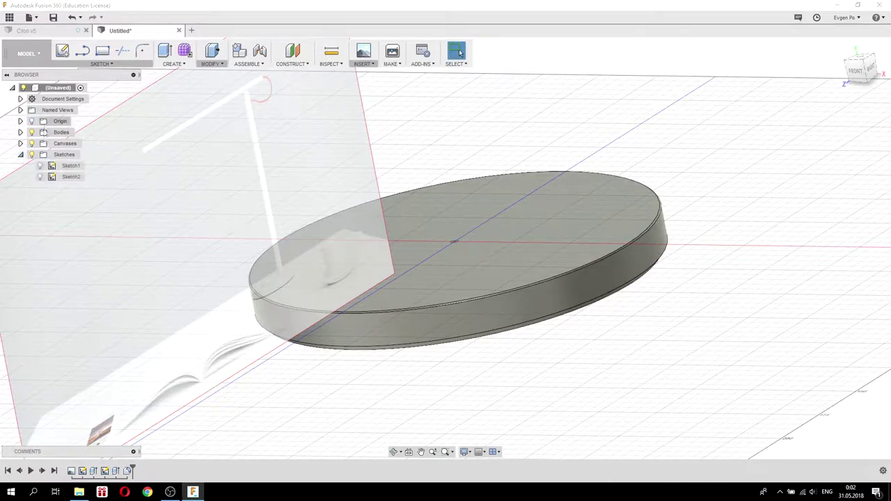
left_click(40, 177)
left_click(40, 166)
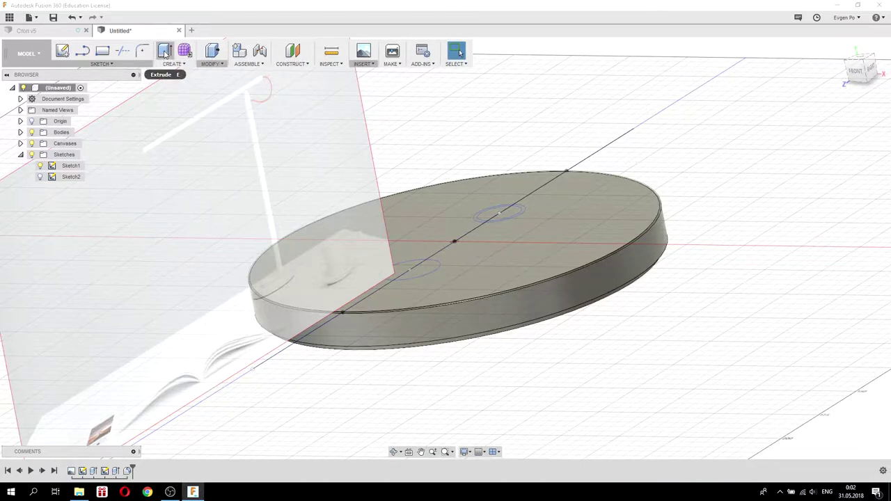
Extrude both halves of the Ø22 circle profile 8 mm as a new body.
left_click(164, 51)
left_click(424, 270)
left_click(408, 267)
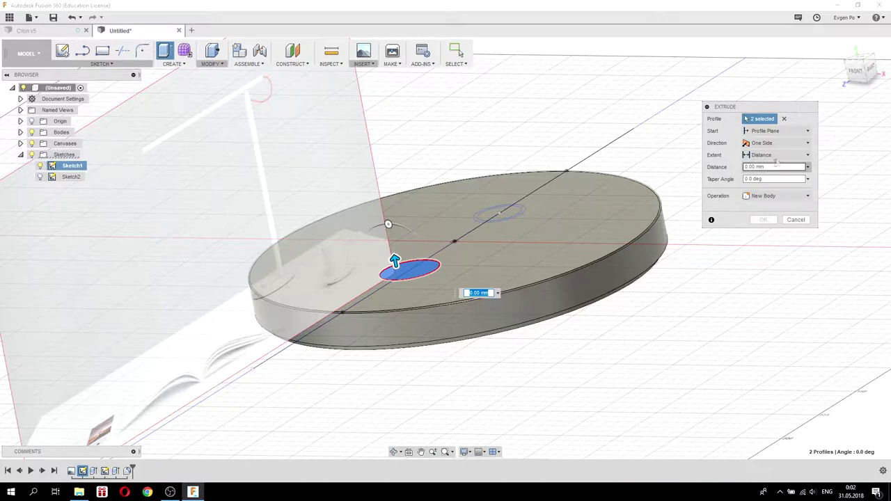
left_click(772, 166)
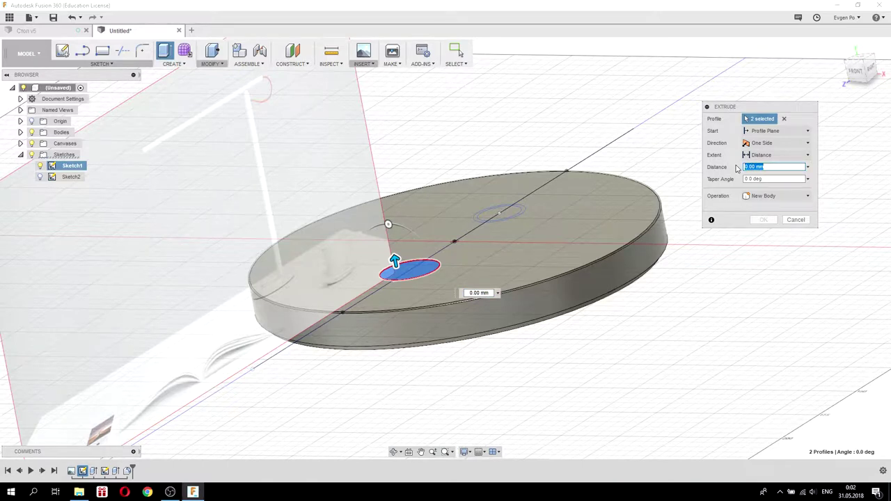
type("8")
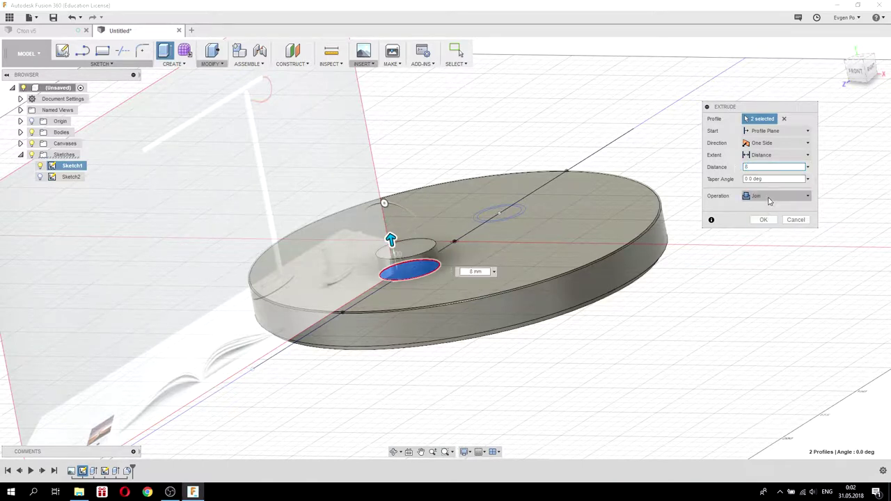
left_click(770, 199)
left_click(784, 242)
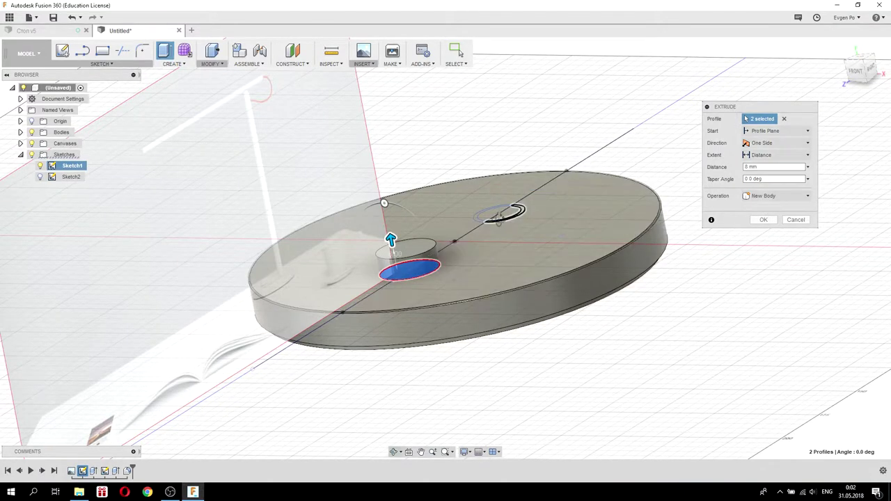
Give the extrusion a -5° taper and commit the tapered post.
middle_click_drag(543, 232, 415, 255, "shift")
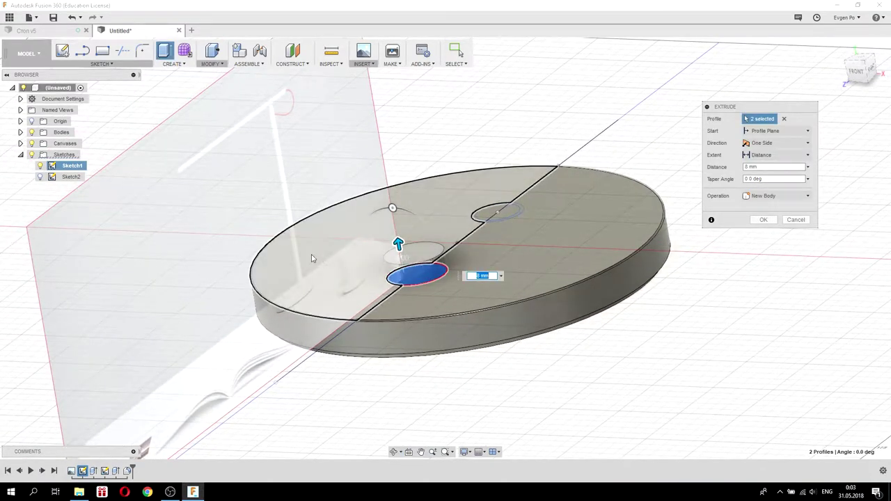
scroll(418, 251, "up", 2)
scroll(439, 236, "up", 2)
scroll(444, 227, "up", 2)
left_click(441, 220)
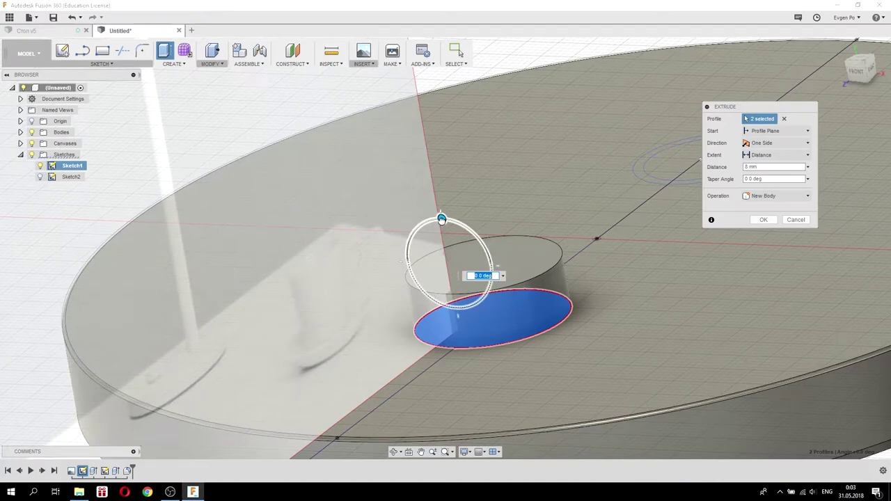
left_click_drag(441, 220, 438, 219)
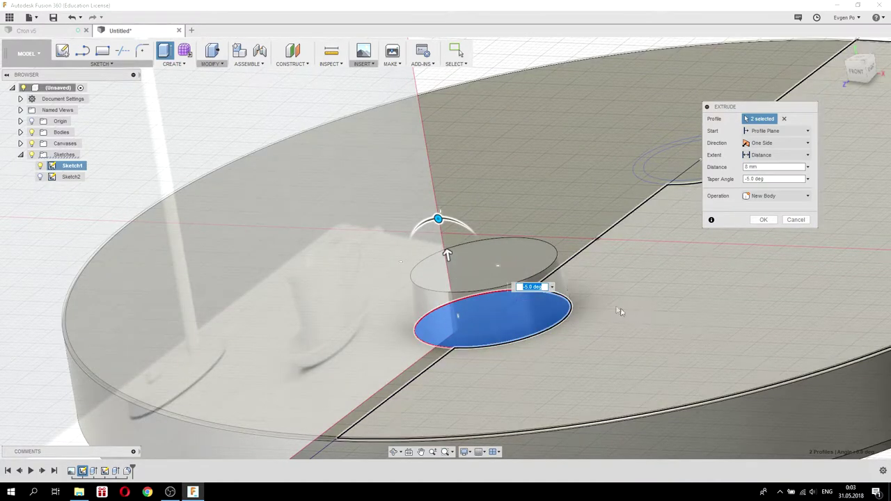
left_click(755, 220)
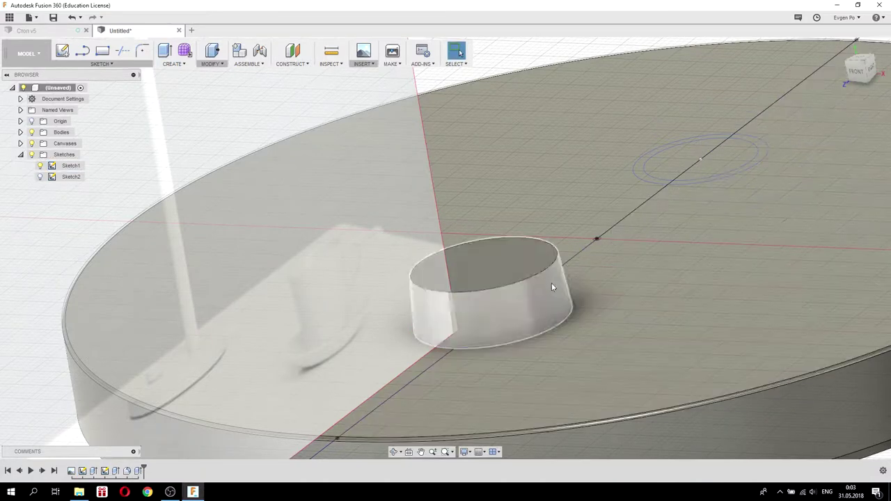
Fillet the tapered post's top circular edge with a 0.5 mm radius.
left_click(519, 277)
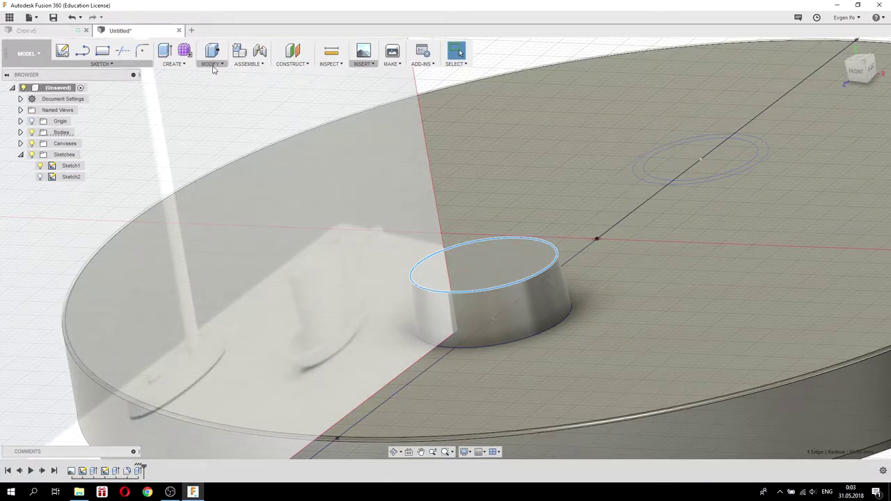
left_click(214, 67)
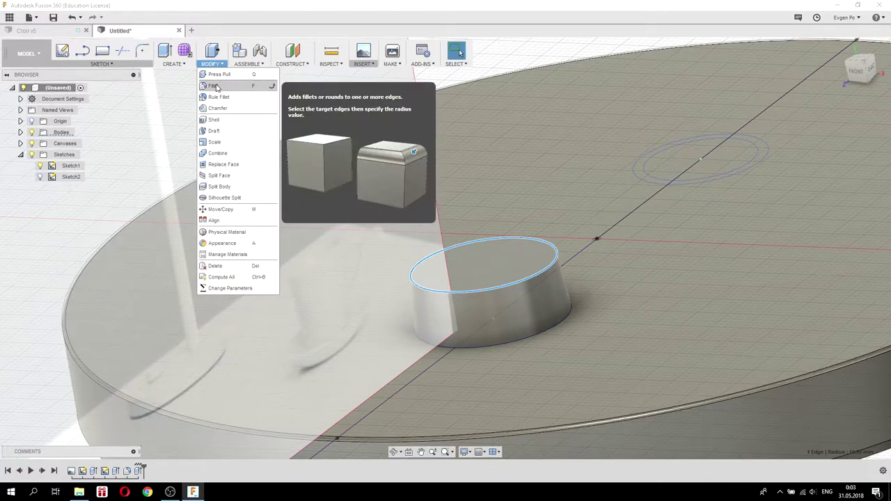
left_click(213, 86)
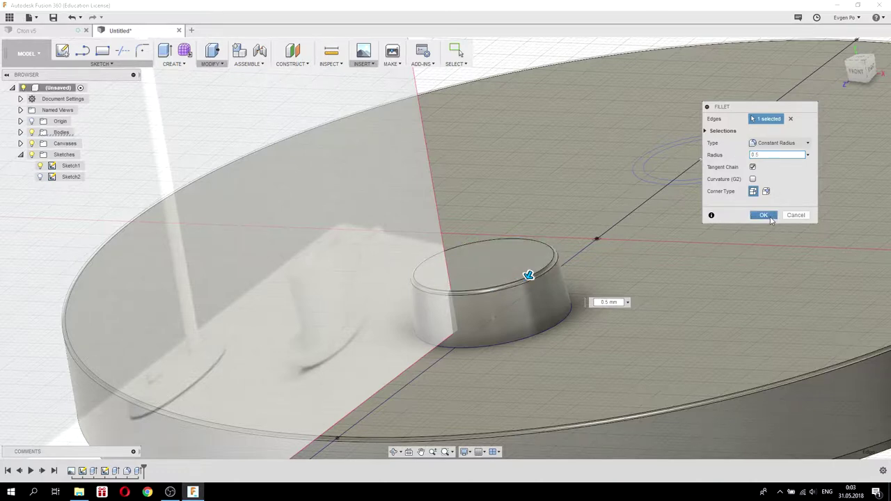
left_click(771, 220)
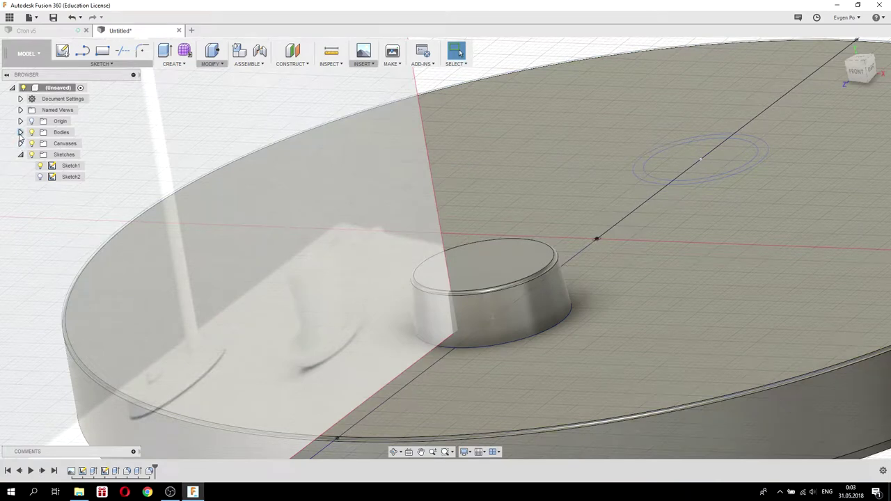
left_click(20, 132)
Move Body3, the tapered post, 1.00 mm along the Y axis.
left_click(73, 166)
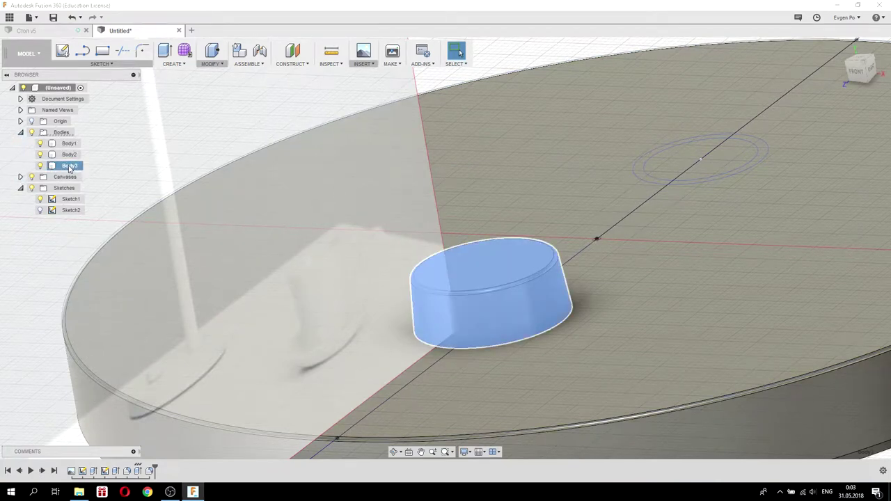
right_click(71, 168)
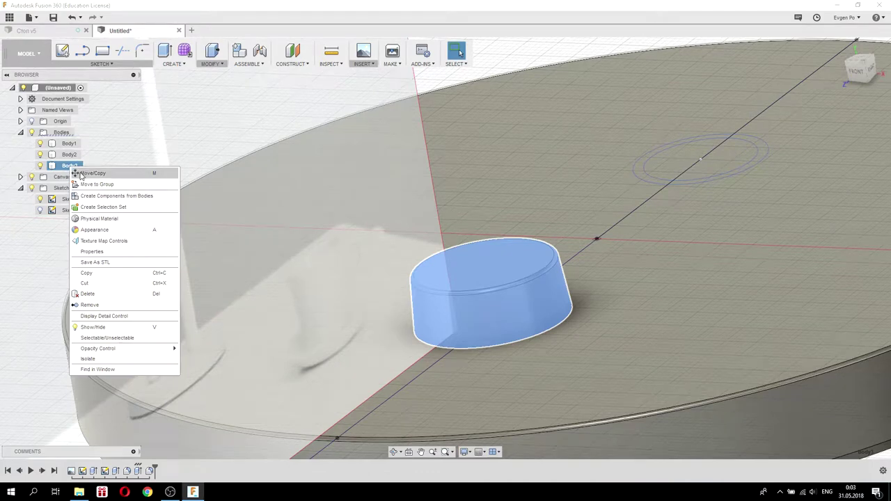
left_click(81, 174)
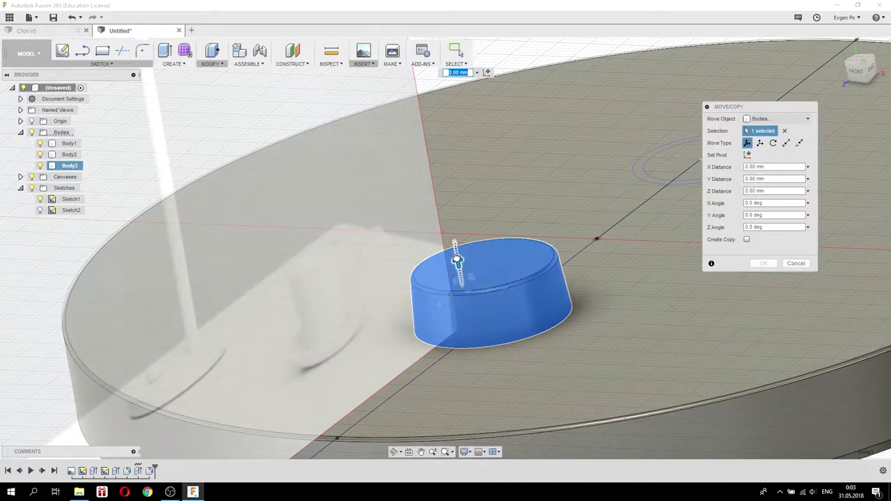
left_click_drag(457, 259, 457, 254)
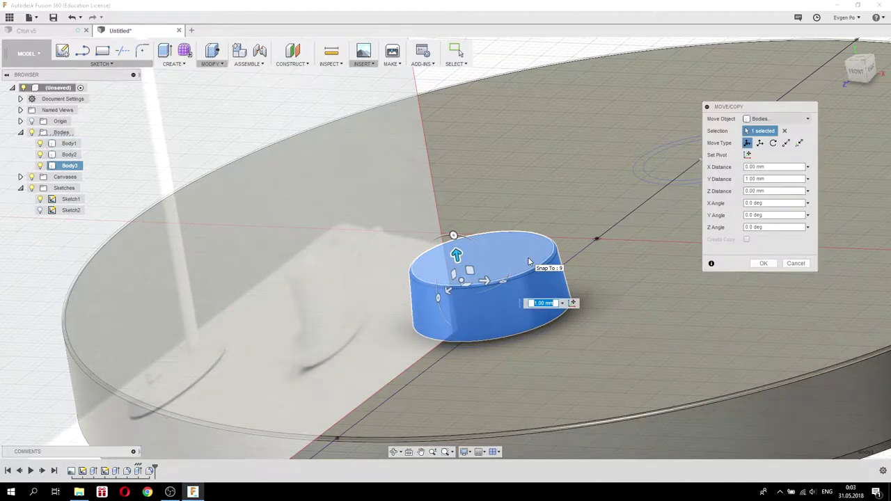
scroll(532, 259, "down", 2)
scroll(530, 251, "down", 3)
scroll(526, 229, "down", 2)
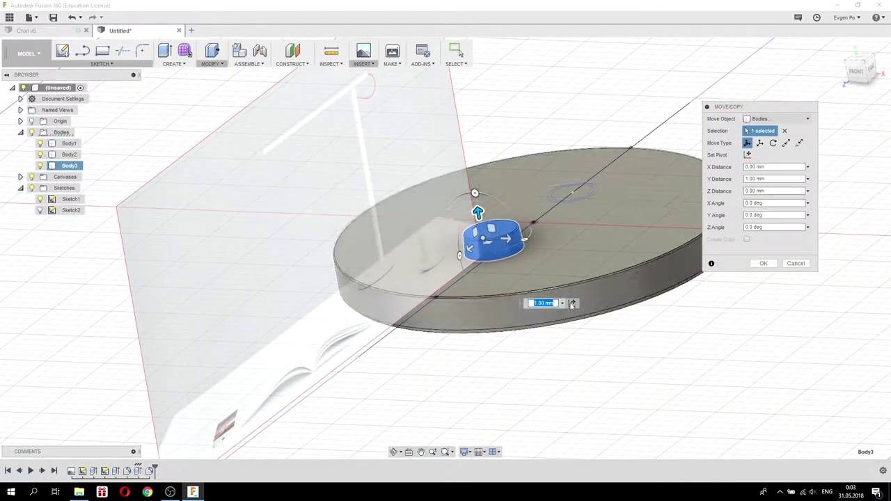
middle_click_drag(523, 221, 541, 235, "shift")
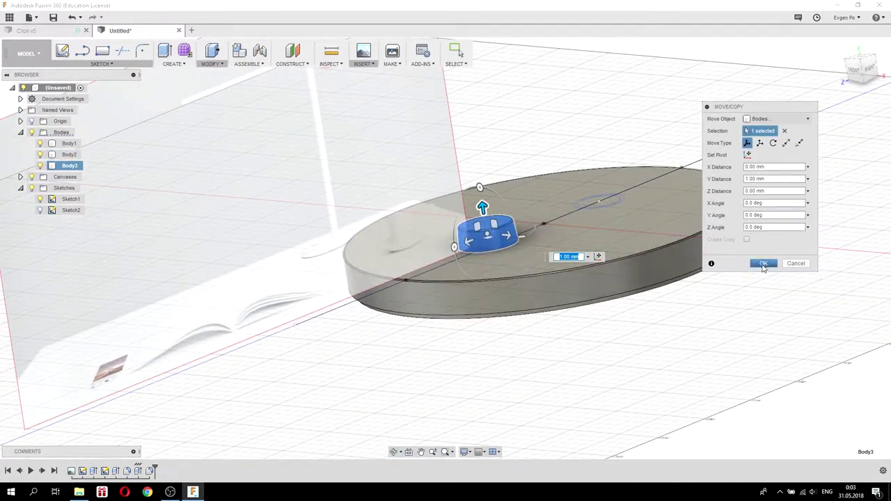
left_click(764, 263)
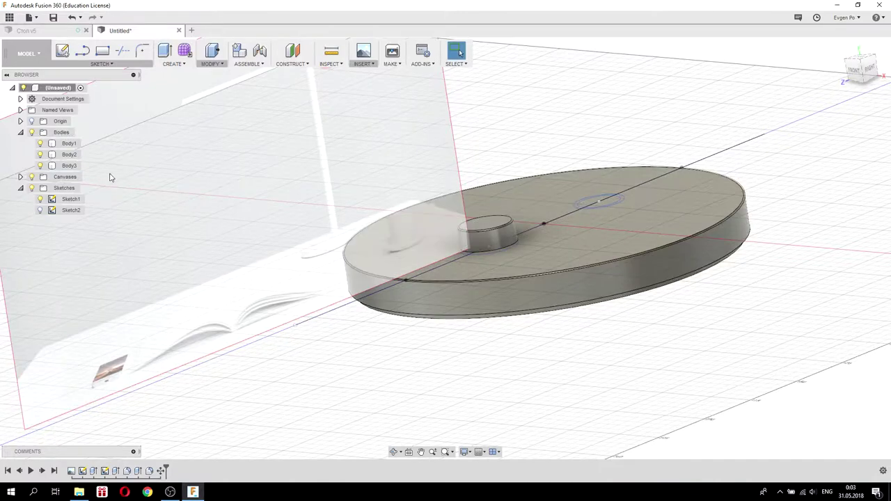
Hide the small cylinder body to reveal Sketch1's circles on the disc top.
left_click(40, 166)
left_click(40, 166)
left_click(69, 143)
middle_click_drag(488, 279, 446, 264, "shift")
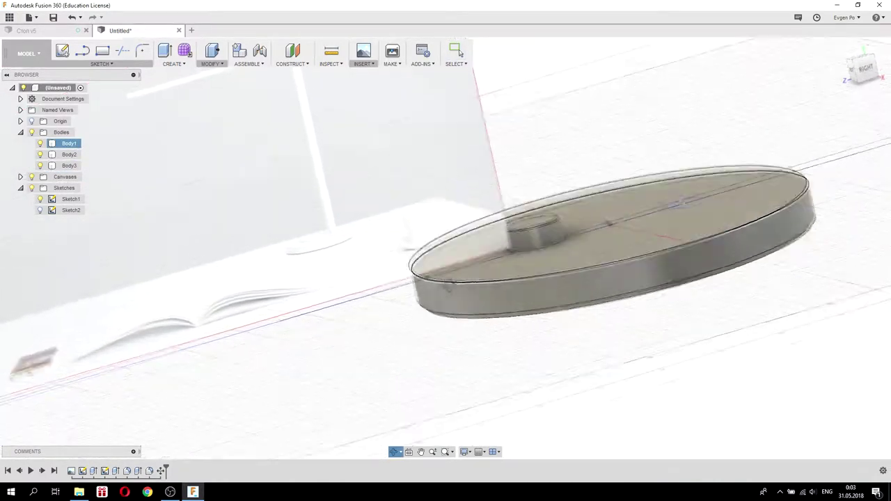
left_click(40, 166)
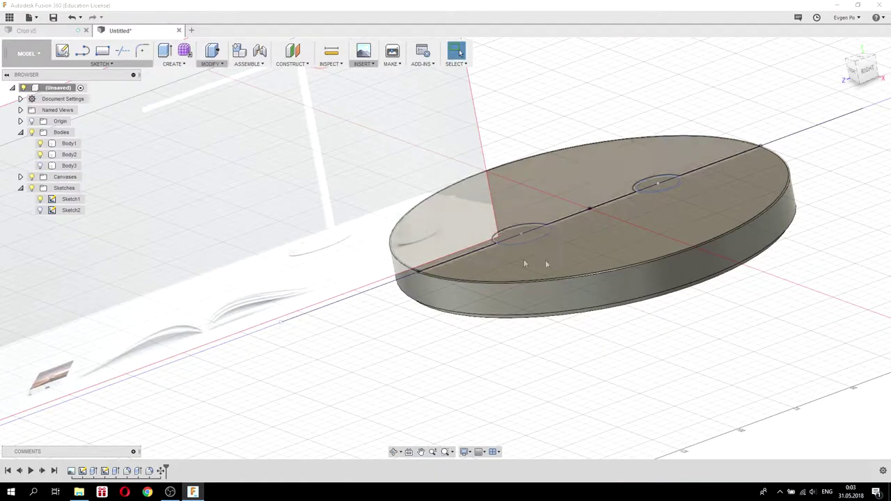
middle_click_drag(545, 260, 518, 233, "shift")
scroll(507, 225, "up", 5)
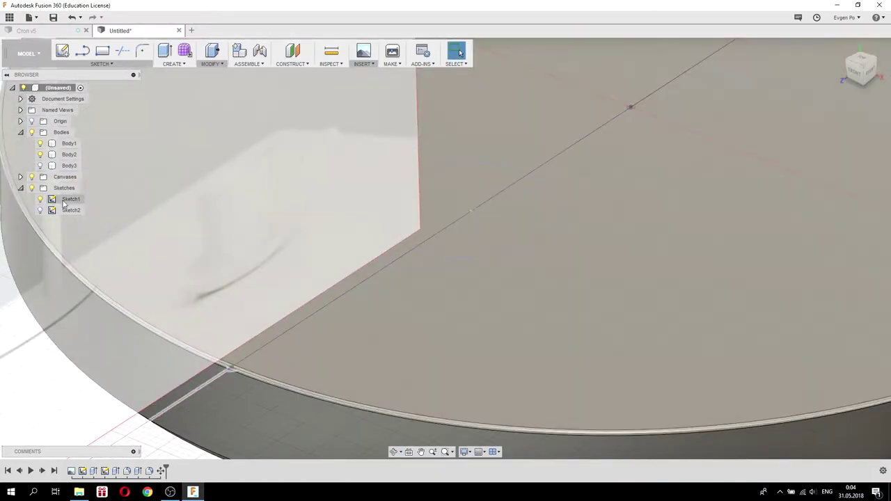
Reopen Sketch1 and draw a centre-diameter circle concentric with the Ø22 circle.
right_click(67, 200)
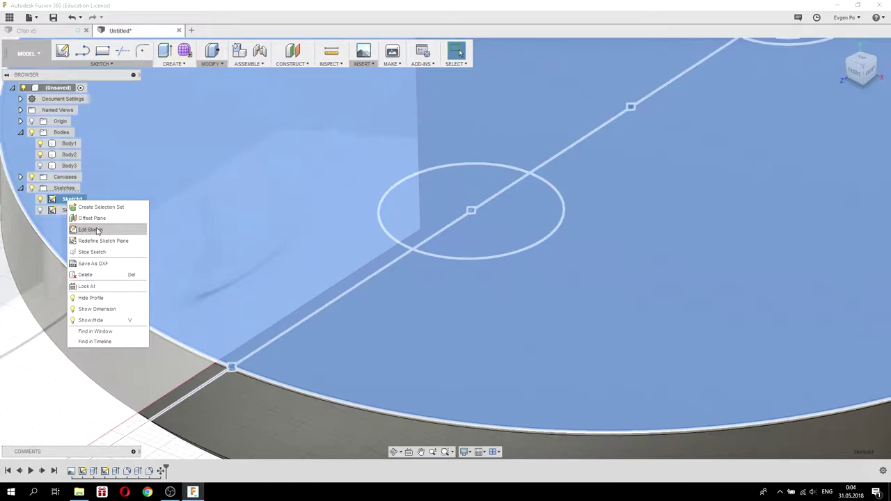
left_click(90, 230)
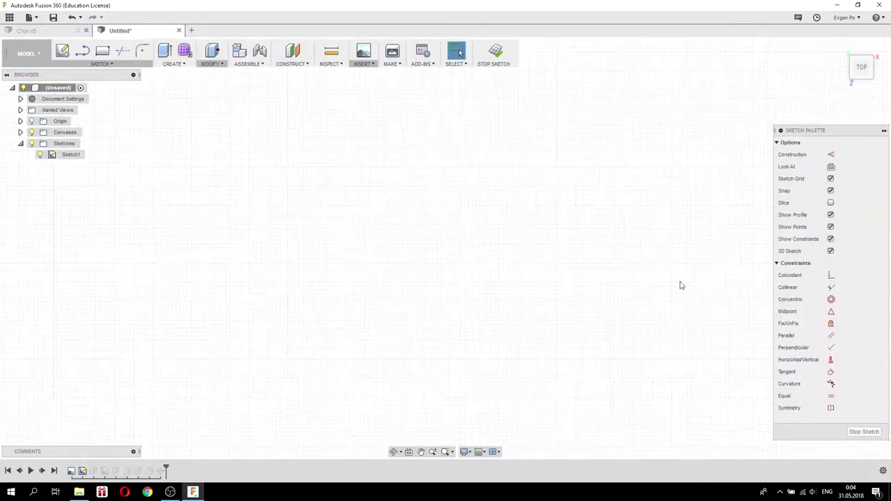
scroll(537, 229, "up", 5)
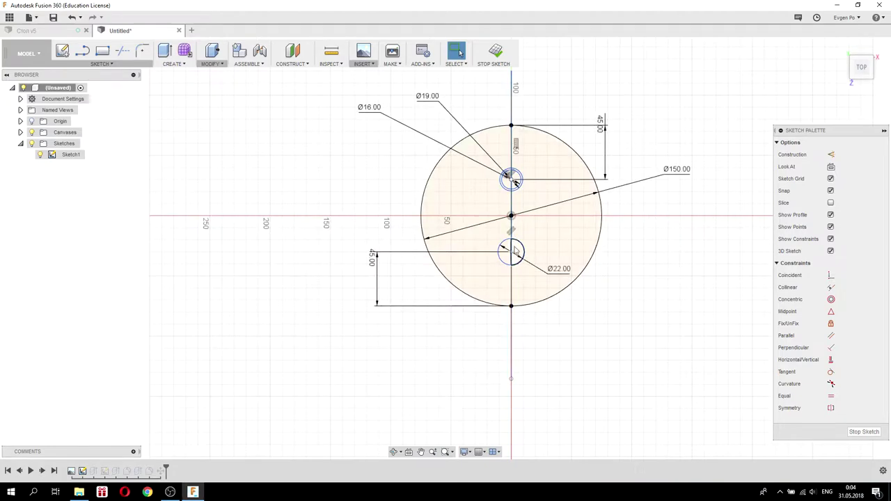
scroll(536, 230, "up", 4)
left_click(125, 66)
mouse_move(69, 106)
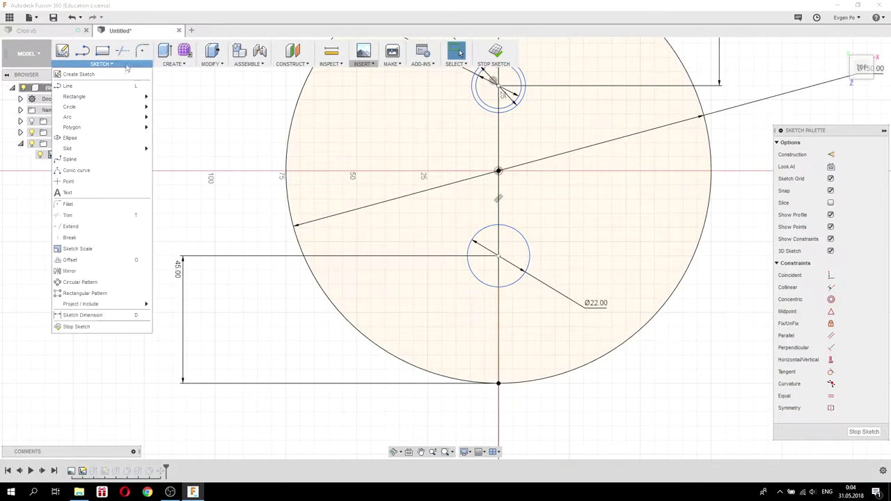
left_click(184, 109)
scroll(563, 272, "up", 3)
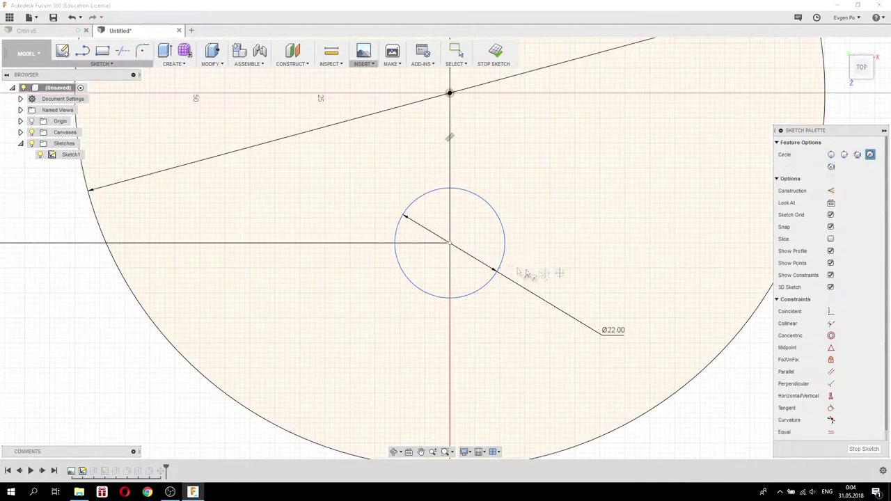
left_click(451, 244)
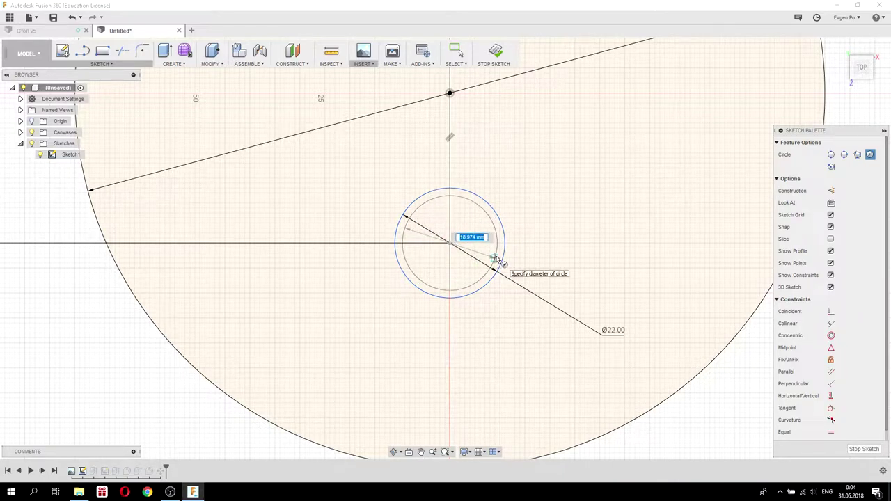
left_click(497, 259)
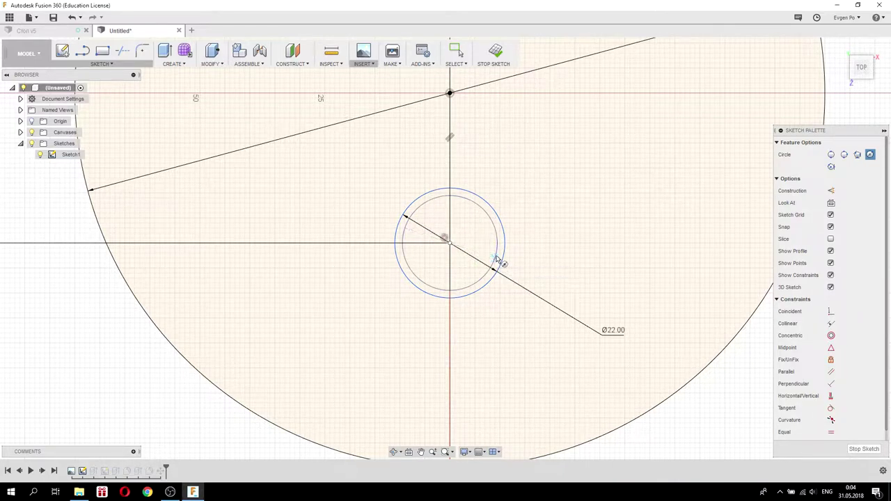
key("Escape")
Dimension the new concentric circle to Ø18 mm.
left_click(501, 242)
left_click(530, 208)
key("Return")
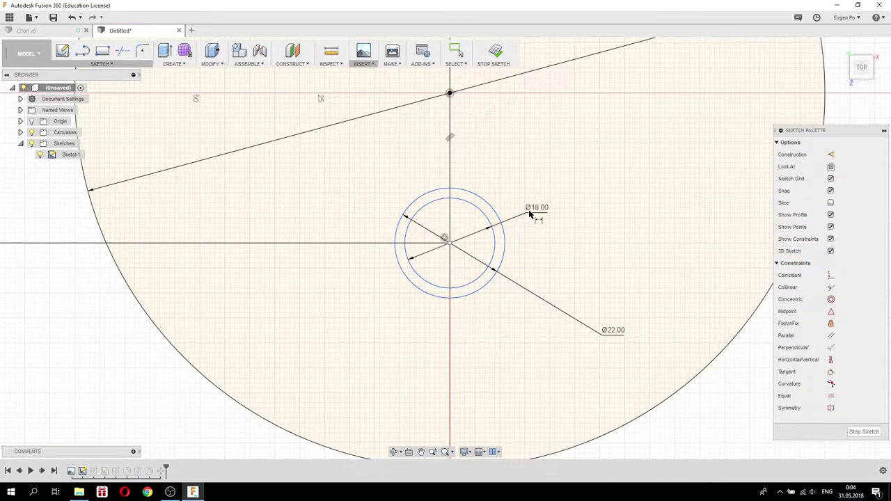
left_click(167, 53)
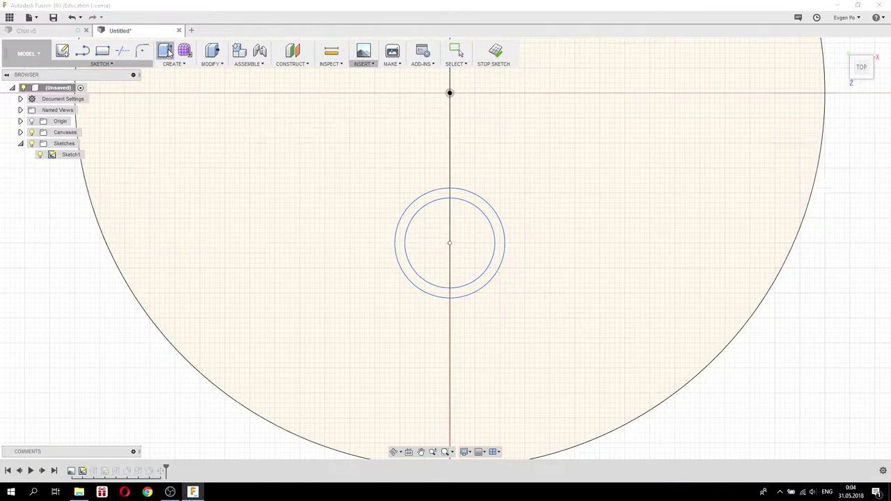
Extrude both halves of the Ø18 circle 2 mm, creating Body4.
left_click(465, 232)
left_click(436, 235)
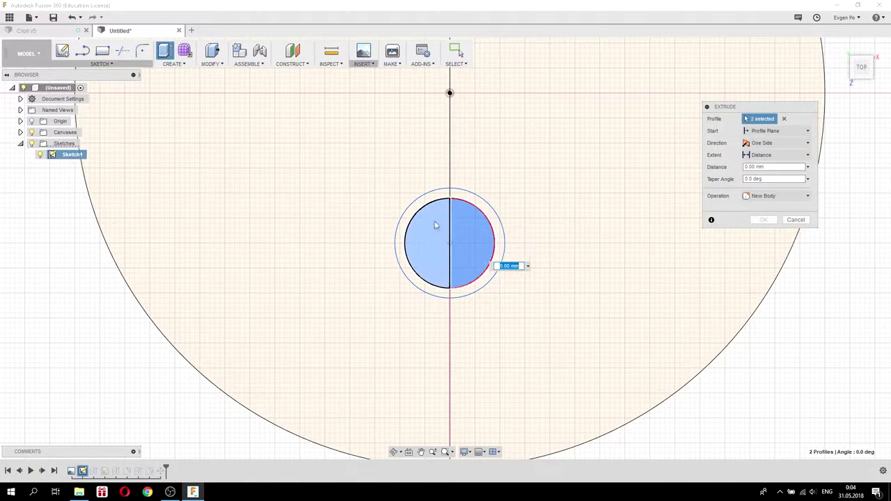
left_click(768, 168)
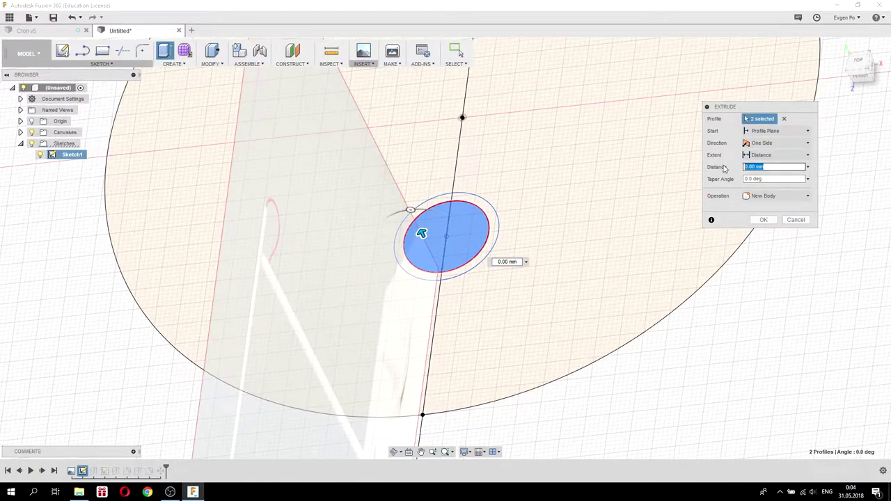
type("2")
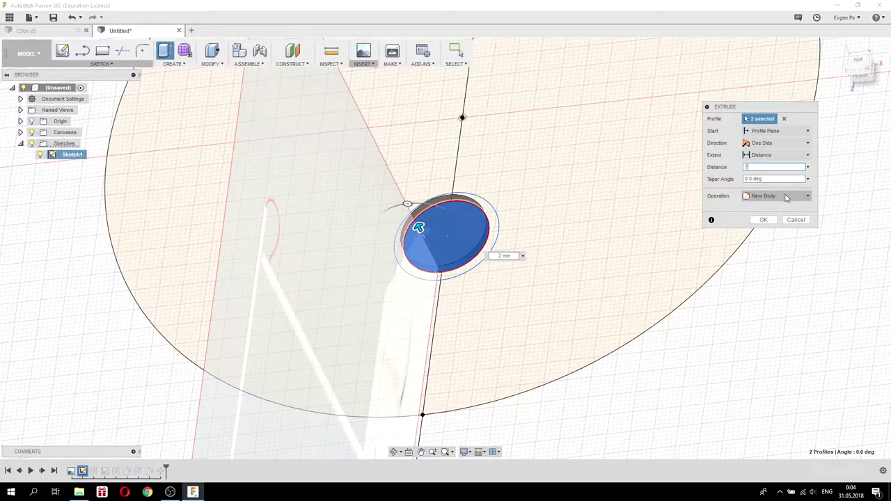
left_click(788, 198)
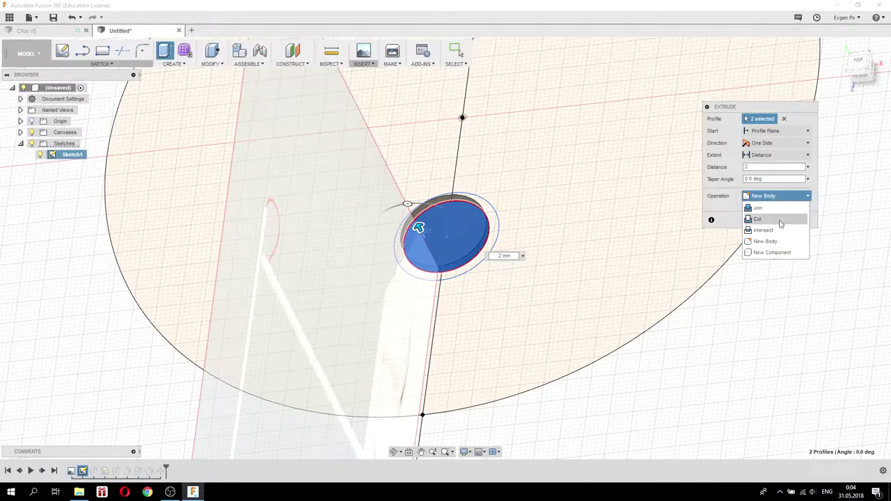
left_click(779, 209)
left_click(765, 219)
mouse_move(765, 219)
middle_mouse_down("shift")
mouse_move(639, 207)
mouse_move(629, 228)
middle_mouse_up("shift")
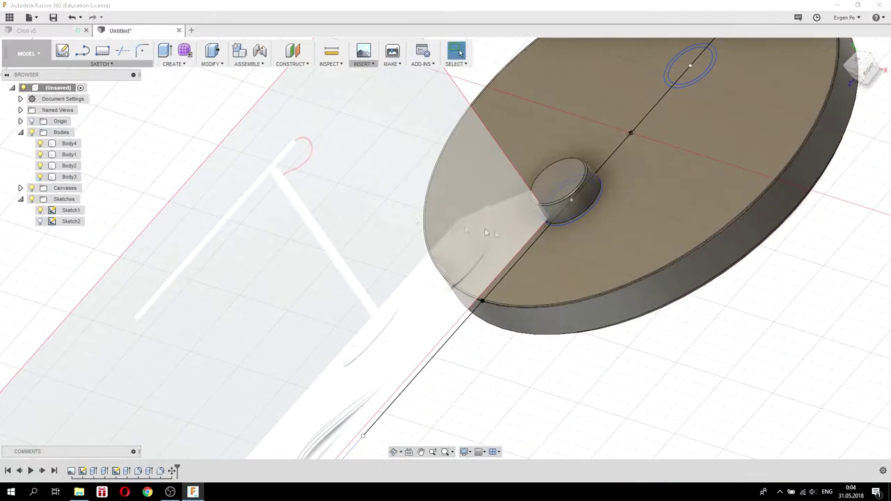
mouse_move(626, 279)
middle_mouse_down("shift")
mouse_move(841, 446)
mouse_move(582, 234)
middle_mouse_up("shift")
scroll(582, 234, "up", 5)
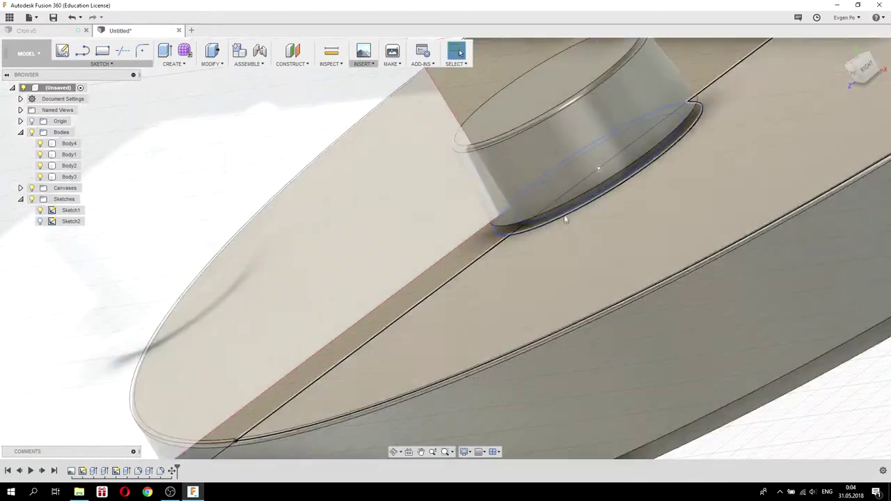
middle_click_drag(564, 204, 575, 213, "shift")
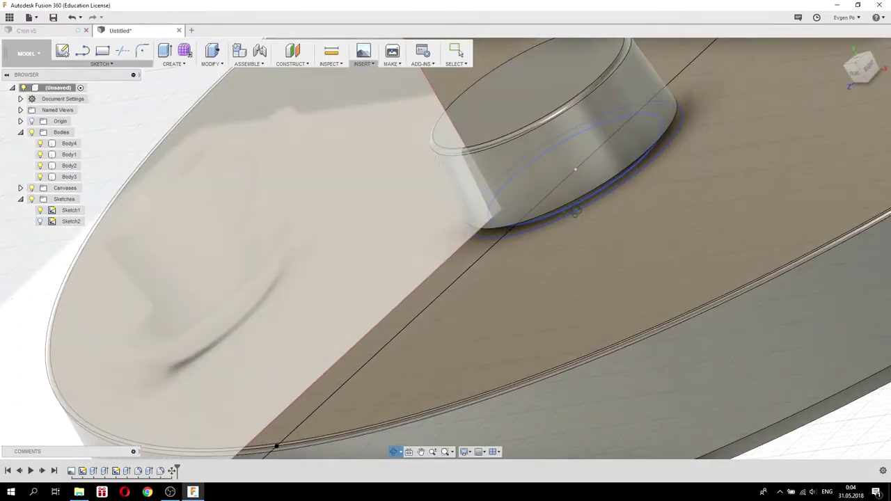
scroll(584, 218, "down", 3)
scroll(582, 244, "down", 3)
scroll(588, 261, "down", 3)
mouse_move(575, 212)
middle_mouse_down("shift")
mouse_move(517, 231)
mouse_move(532, 291)
middle_mouse_up("shift")
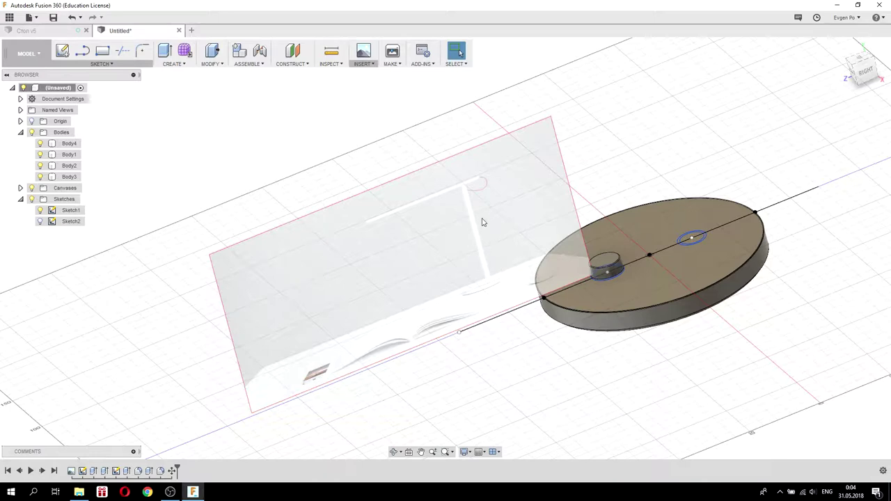
mouse_move(484, 223)
middle_mouse_down("shift")
mouse_move(588, 190)
mouse_move(686, 209)
mouse_move(701, 239)
mouse_move(686, 234)
mouse_move(707, 245)
middle_mouse_up("shift")
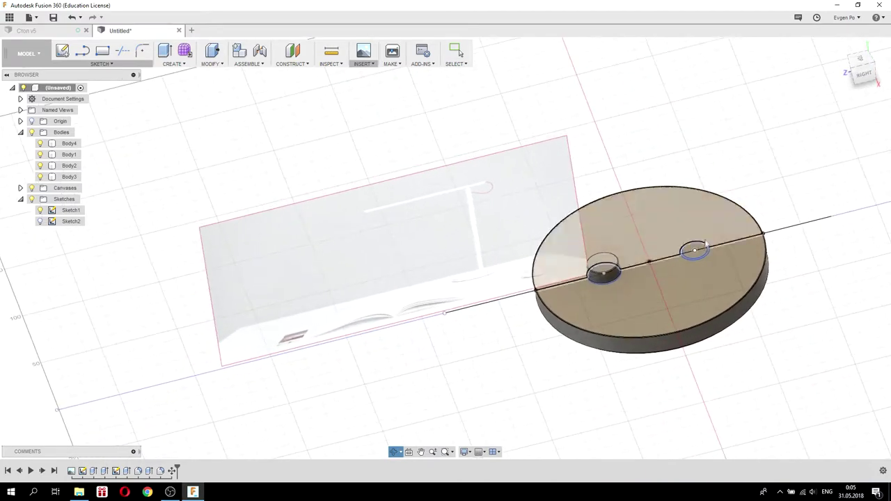
left_click(165, 51)
Extrude both ring profiles 380 mm upward as a new body, Body5.
scroll(703, 251, "up", 3)
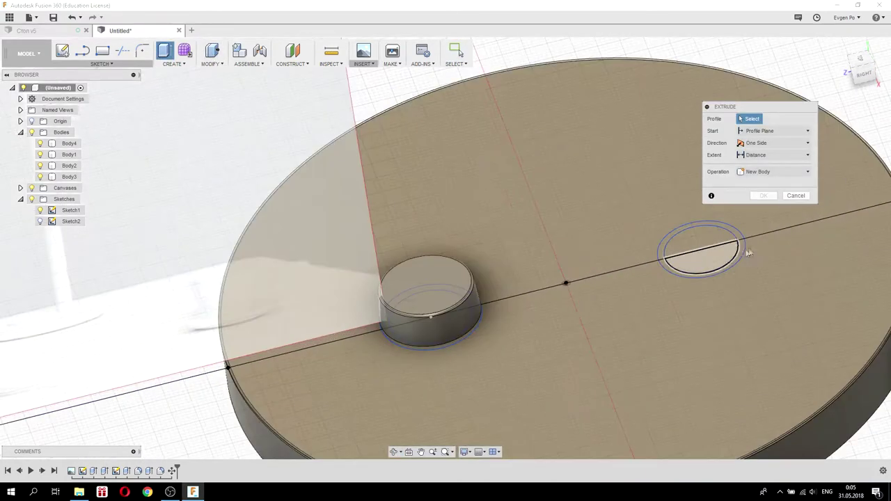
scroll(703, 251, "up", 3)
left_click(736, 236)
left_click(740, 259)
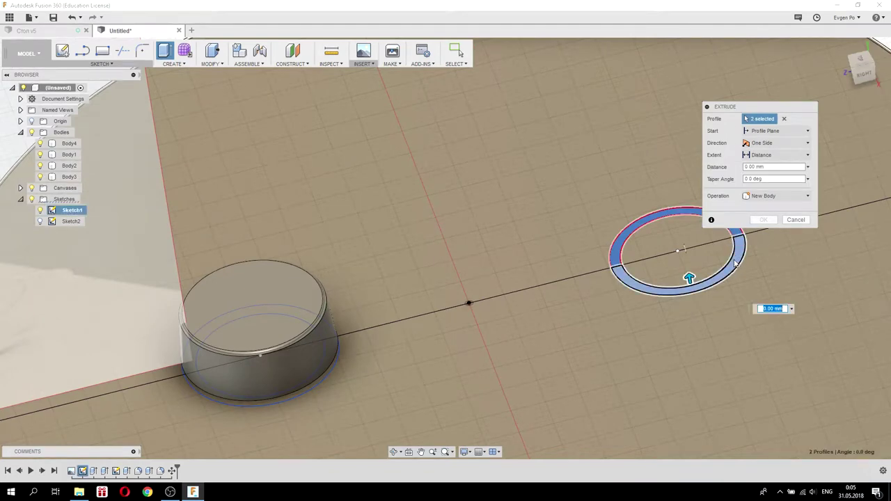
scroll(593, 292, "down", 3)
scroll(592, 293, "down", 2)
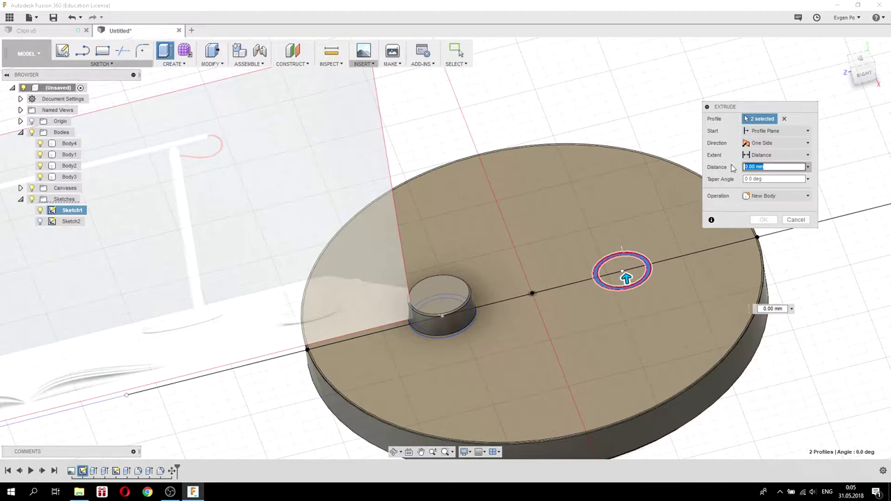
type("38")
type("0")
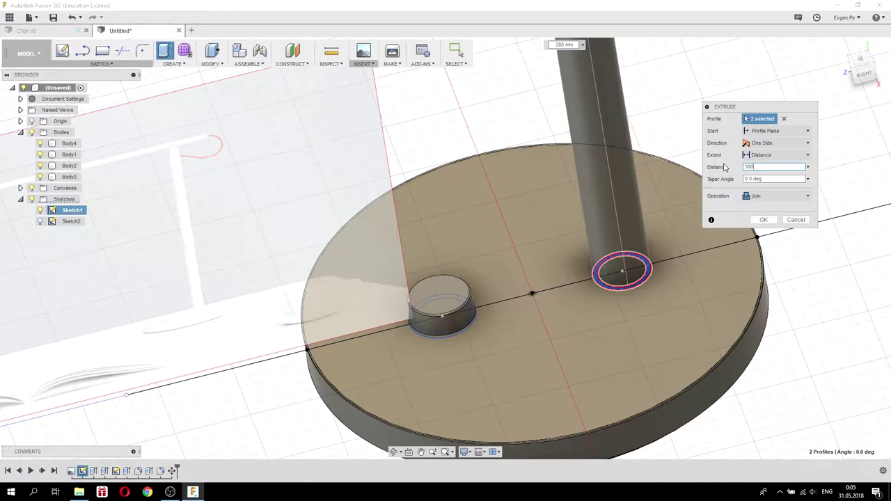
left_click(769, 198)
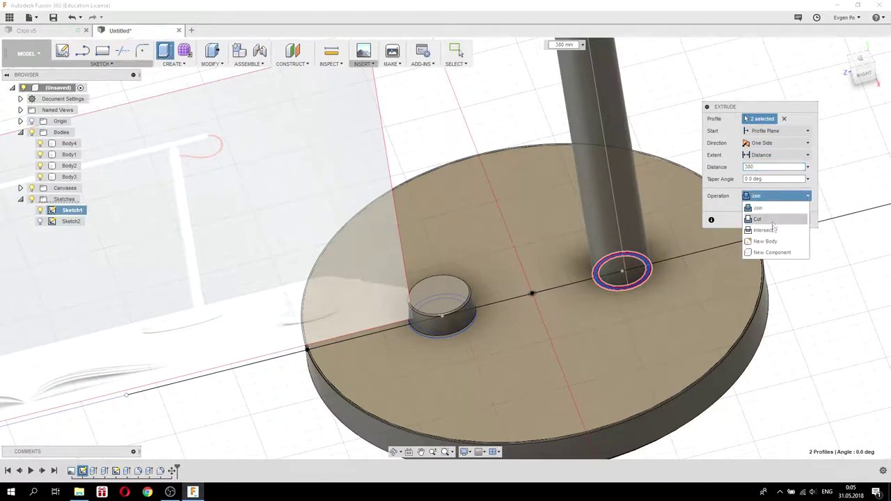
left_click(770, 241)
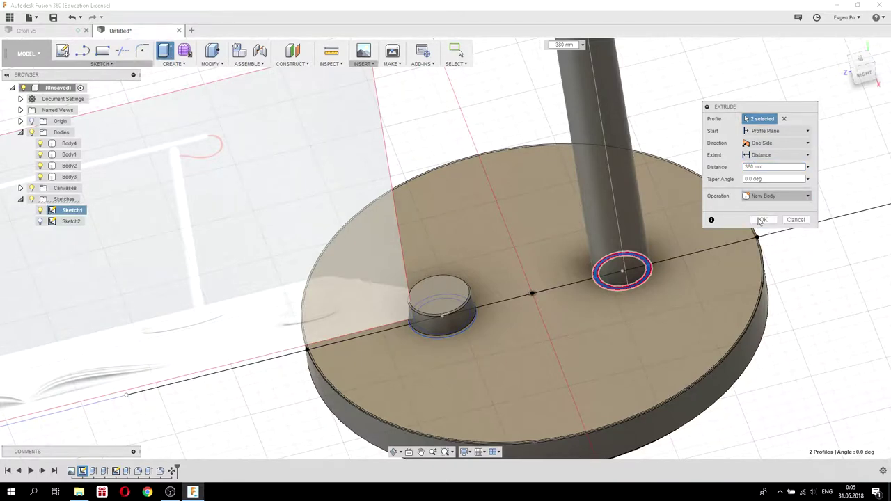
left_click(763, 222)
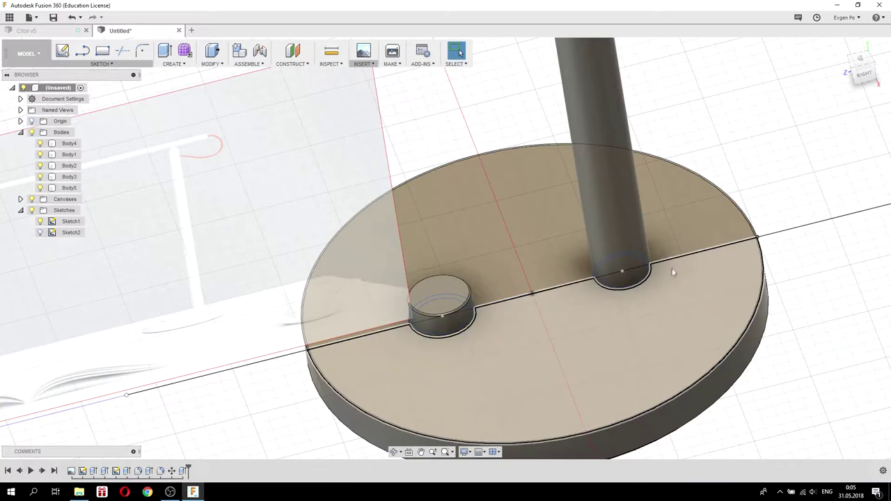
Orbit and zoom to inspect the tall tube from below and the side.
mouse_move(630, 301)
middle_mouse_down("shift")
mouse_move(638, 284)
mouse_move(811, 303)
middle_mouse_up("shift")
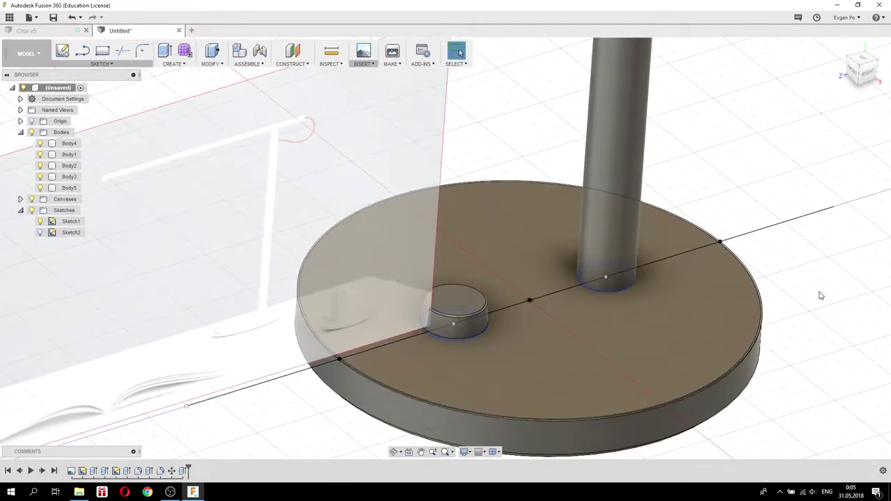
scroll(820, 296, "down", 5)
scroll(766, 279, "down", 3)
scroll(626, 300, "down", 2)
mouse_move(684, 213)
middle_mouse_down("shift")
mouse_move(647, 200)
mouse_move(643, 229)
mouse_move(664, 202)
mouse_move(692, 201)
mouse_move(669, 217)
mouse_move(665, 206)
middle_mouse_up("shift")
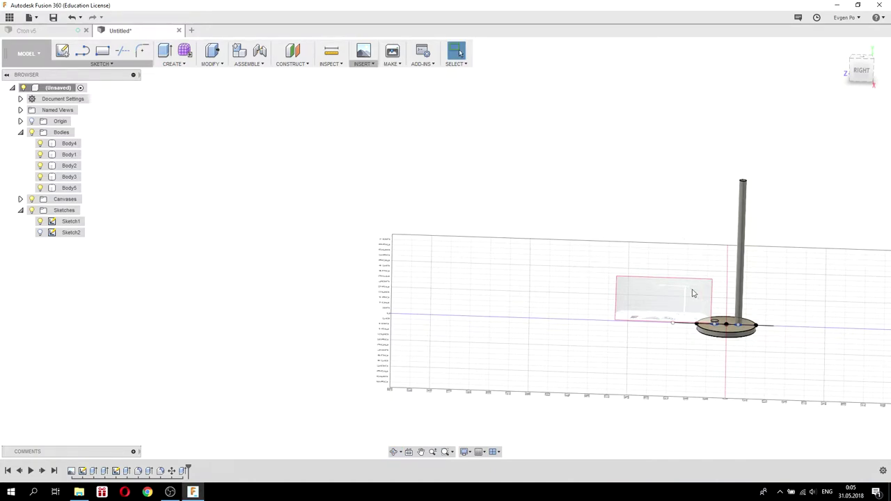
scroll(693, 293, "up", 3)
scroll(681, 293, "up", 5)
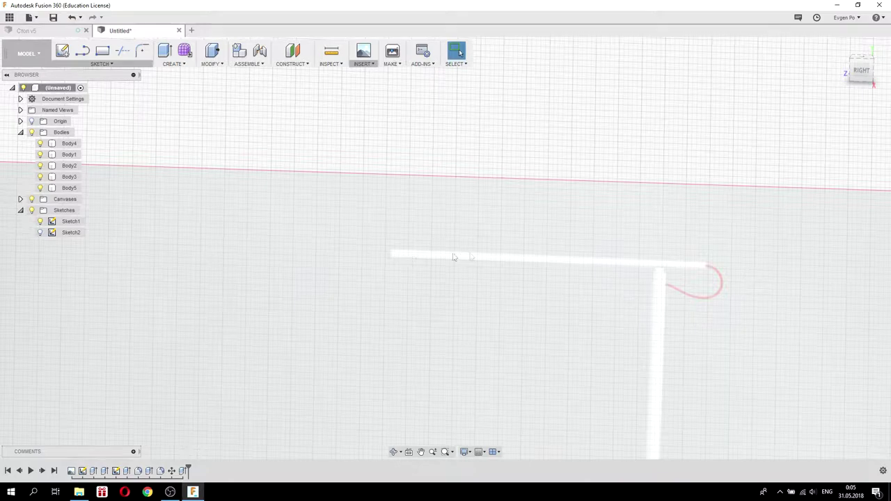
Hide Sketch1's base lines and create Sketch3 on the front origin plane through the stem.
scroll(454, 237, "down", 3)
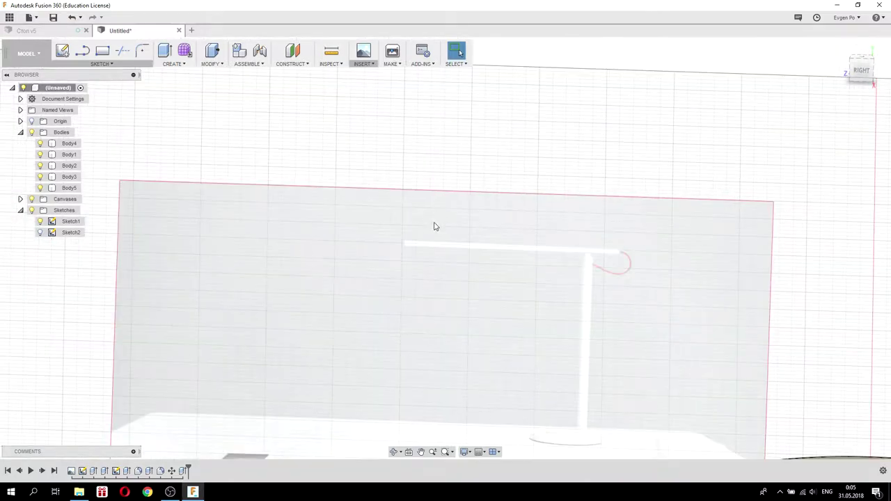
scroll(437, 226, "down", 2)
scroll(447, 230, "down", 2)
mouse_move(487, 246)
middle_mouse_down("shift")
mouse_move(564, 217)
mouse_move(564, 226)
middle_mouse_up("shift")
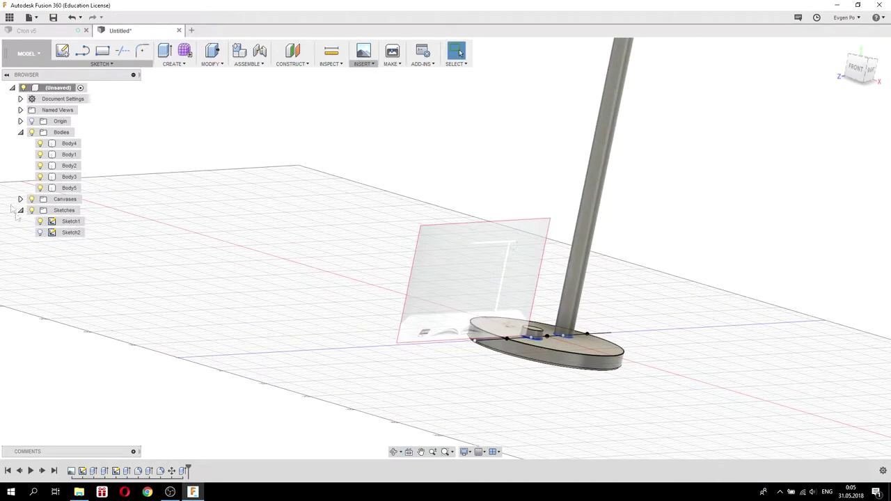
left_click(40, 221)
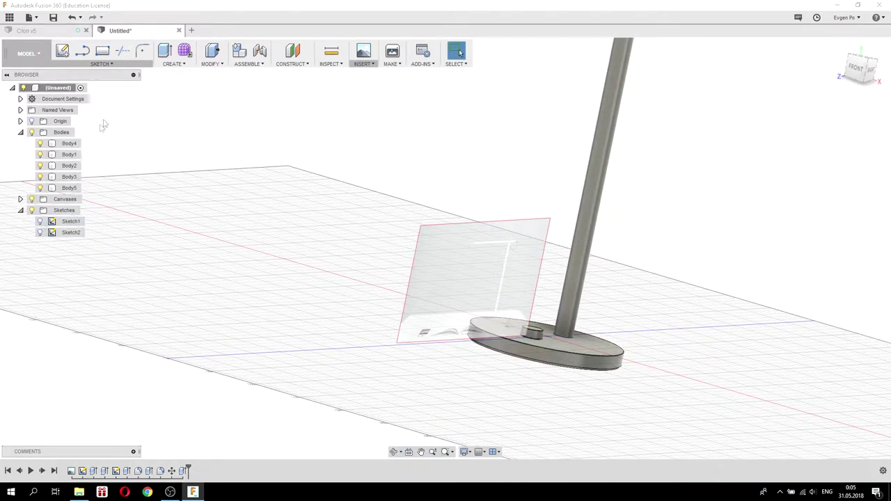
left_click(66, 55)
left_click(568, 313)
scroll(547, 378, "up", 5)
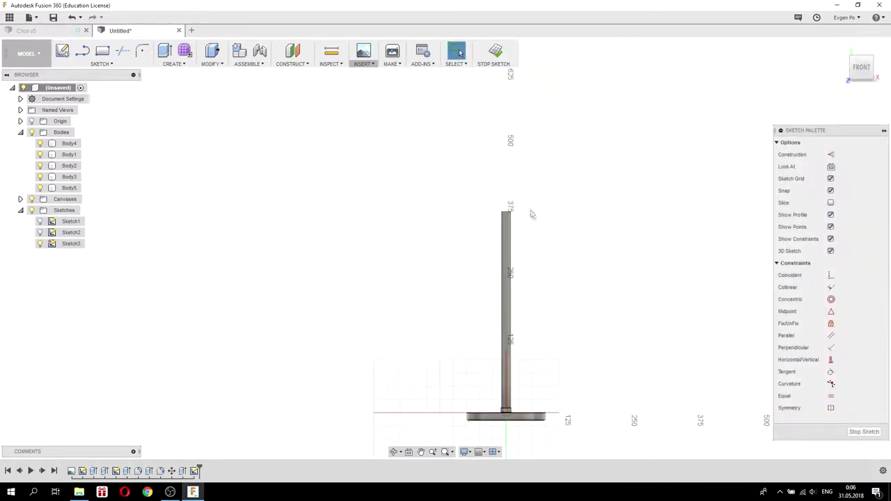
Set the Line tool to draw construction geometry via the Sketch Palette.
left_click(82, 51)
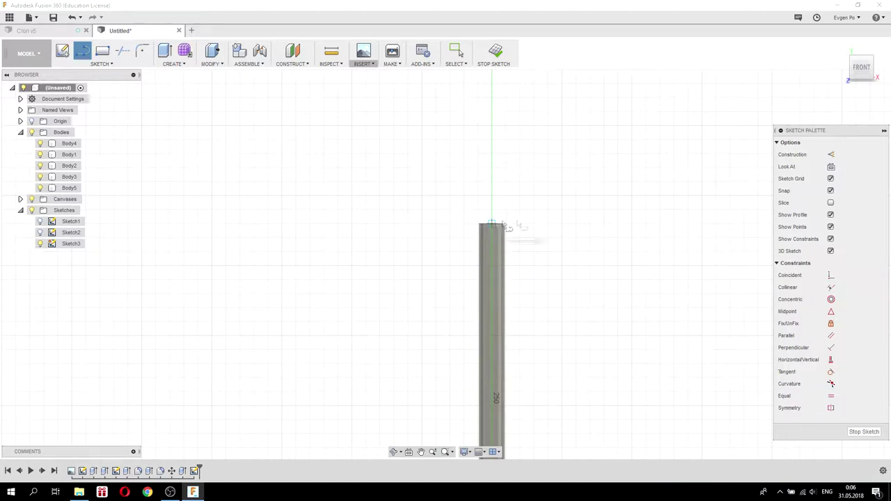
left_click(831, 155)
left_click_drag(843, 133, 816, 121)
left_click(806, 141)
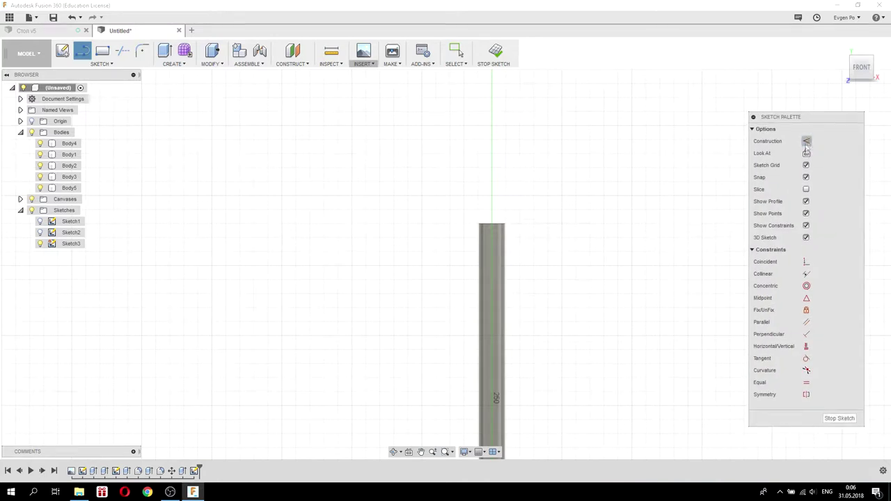
Draw a vertical construction line along the post axis from above the top down to the base.
left_click(492, 112)
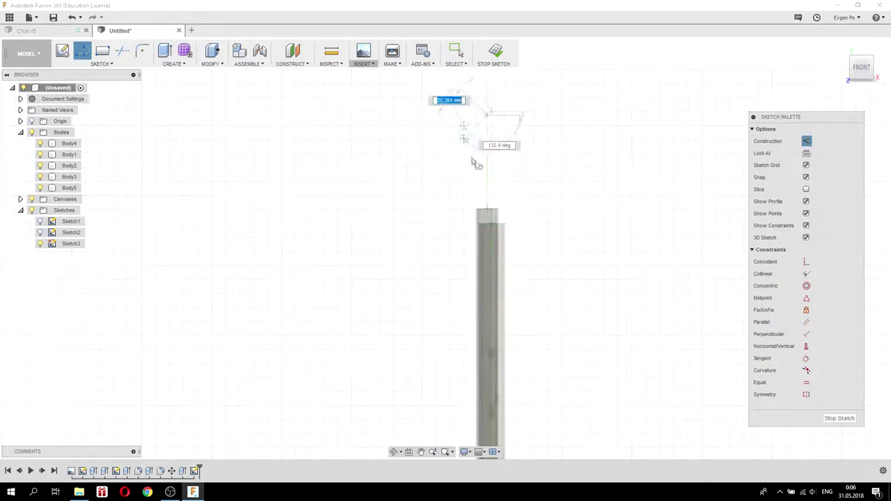
scroll(480, 164, "down", 3)
scroll(463, 268, "up", 2)
scroll(473, 343, "up", 2)
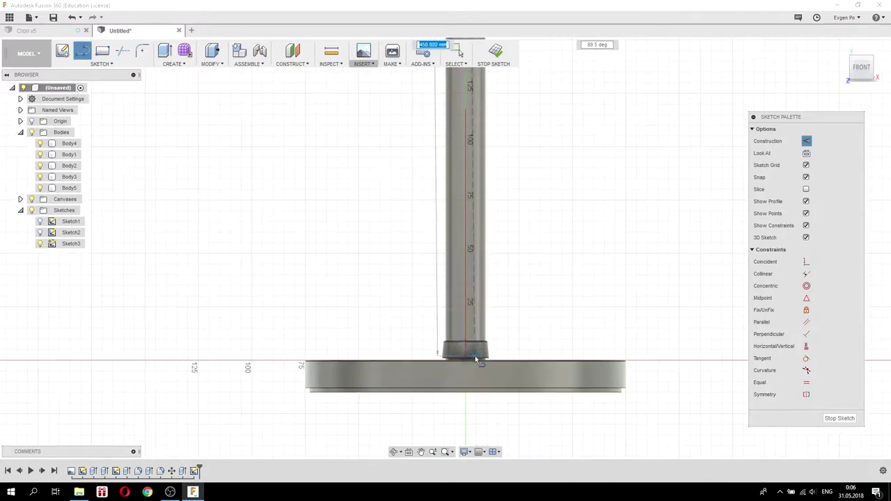
scroll(466, 366, "up", 3)
scroll(466, 366, "up", 2)
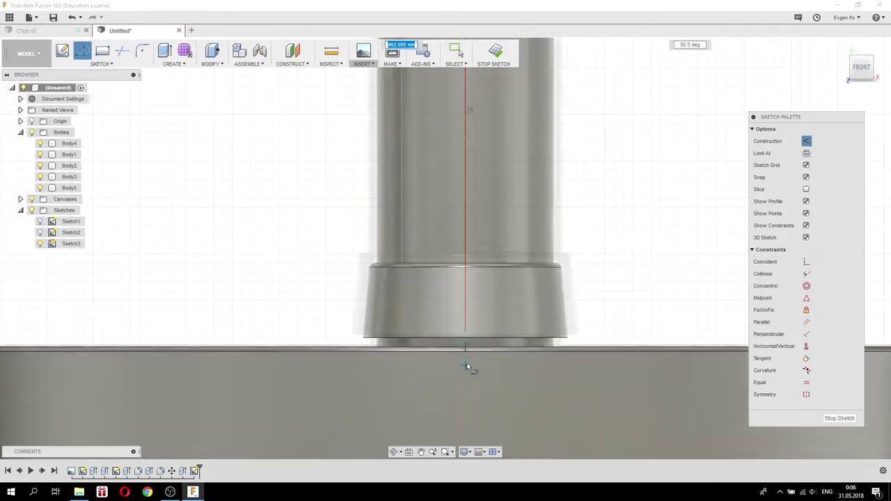
scroll(465, 355, "up", 1)
left_click(465, 343)
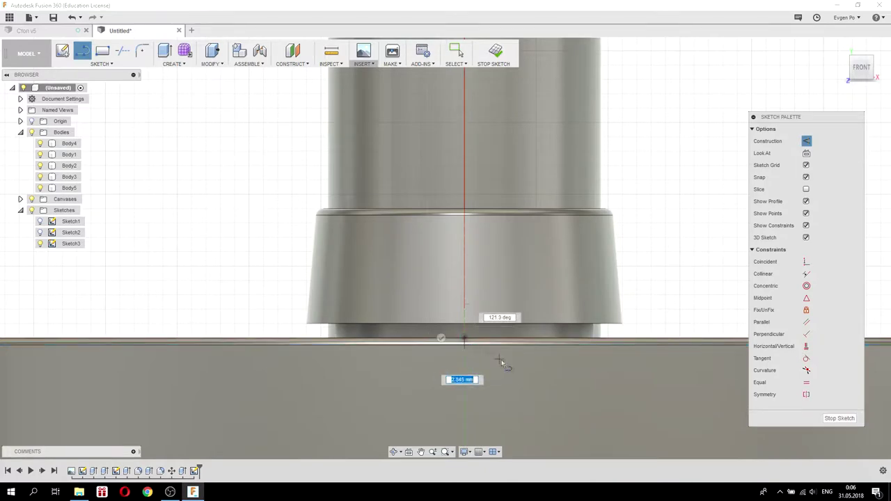
scroll(500, 360, "down", 3)
scroll(510, 367, "down", 2)
scroll(515, 367, "down", 2)
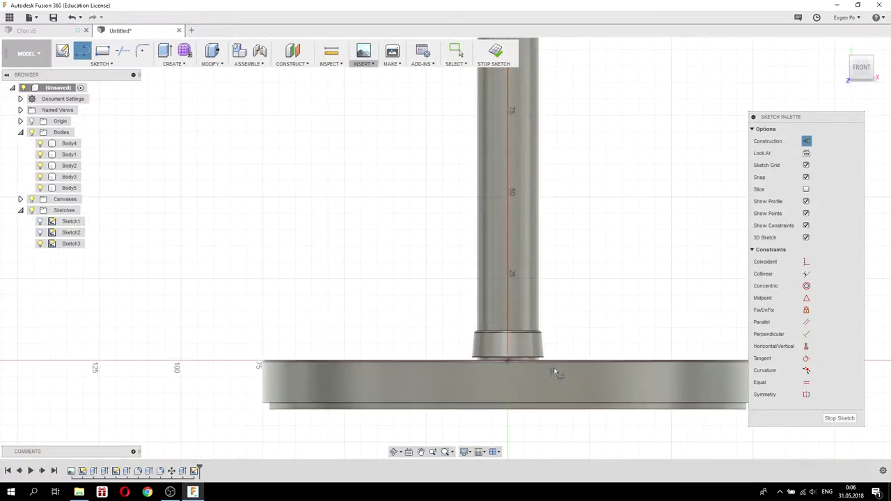
scroll(573, 279, "down", 2)
scroll(571, 199, "down", 2)
scroll(603, 294, "down", 1)
scroll(625, 170, "down", 3)
scroll(587, 258, "up", 4)
scroll(581, 282, "up", 2)
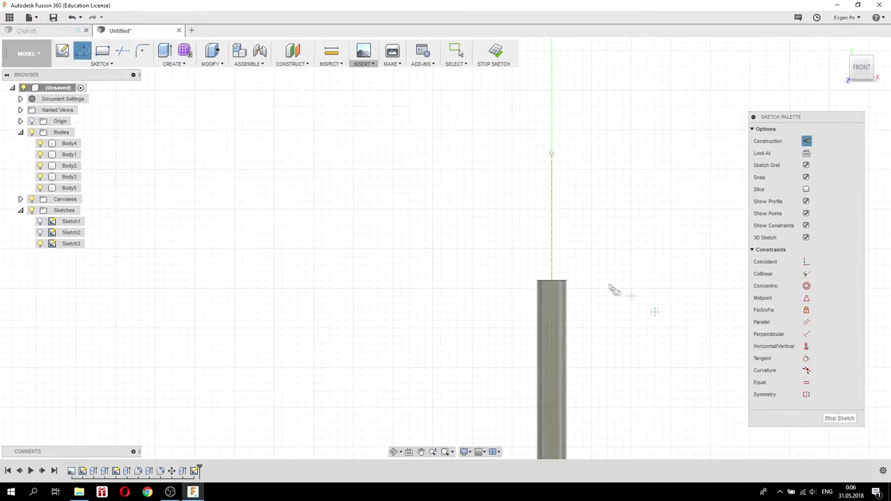
key("Escape")
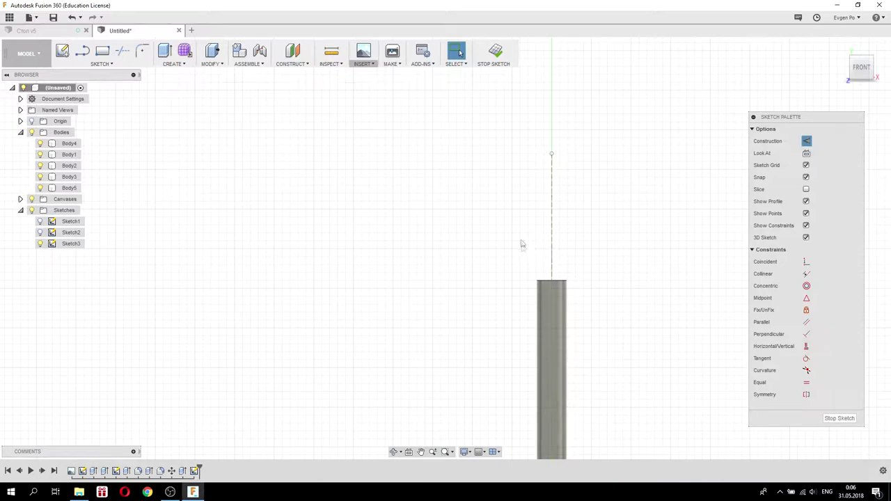
Begin a center rectangle on the post's axis line, spanning over the post top.
left_click(113, 64)
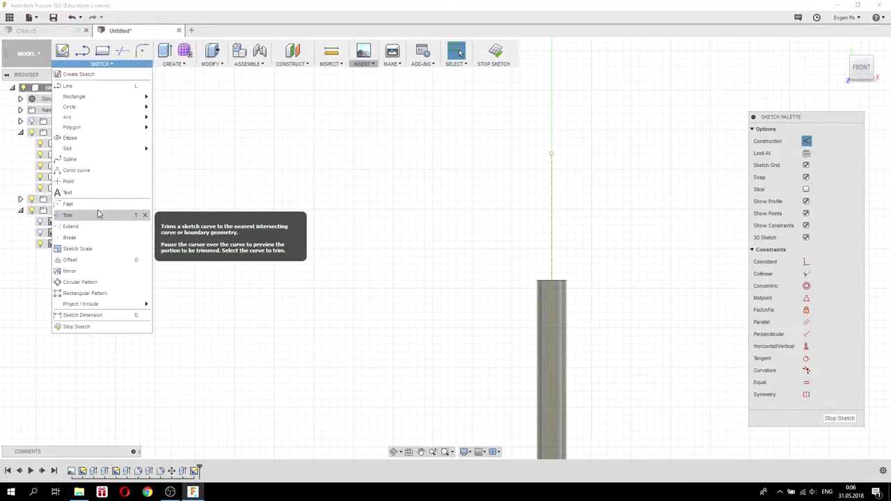
mouse_move(74, 97)
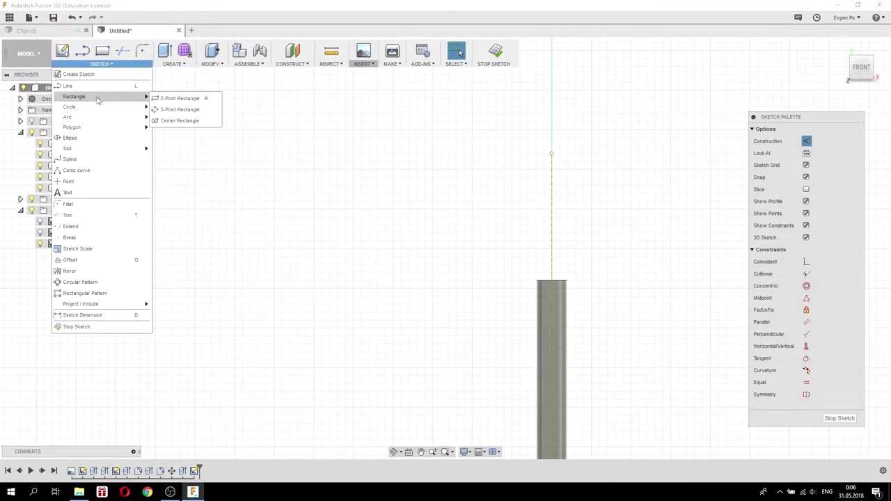
left_click(180, 121)
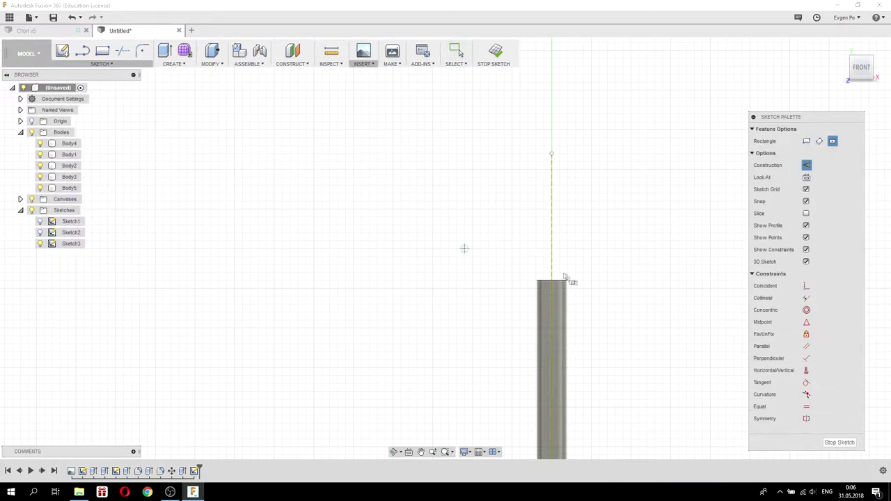
left_click(551, 242)
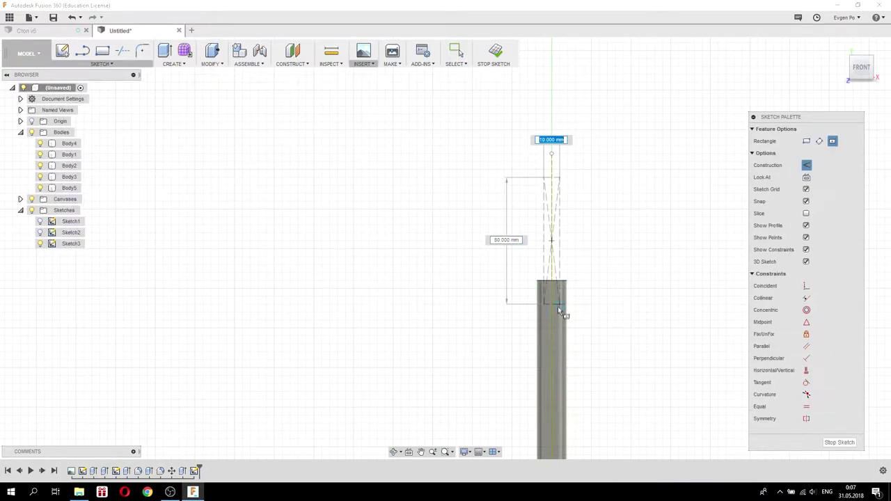
scroll(557, 308, "up", 4)
scroll(557, 308, "up", 1)
left_click(555, 306)
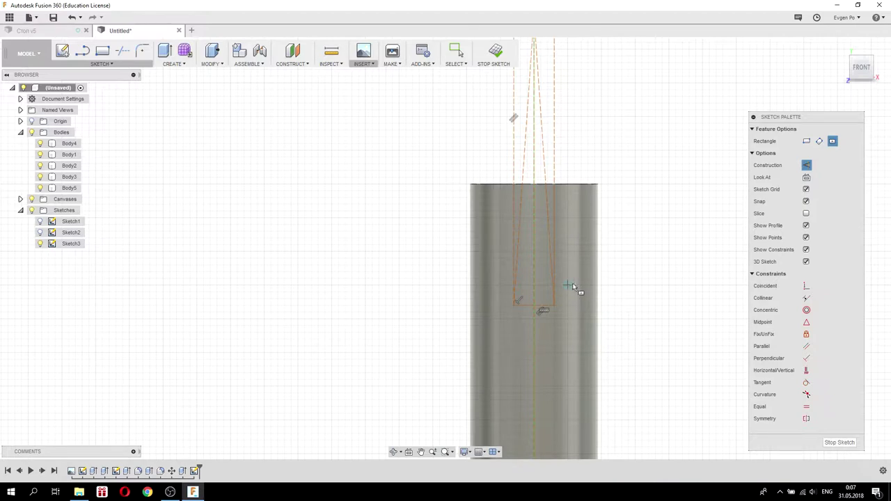
Cancel the unfinished rectangle and toggle Construction on and back off.
key("Escape")
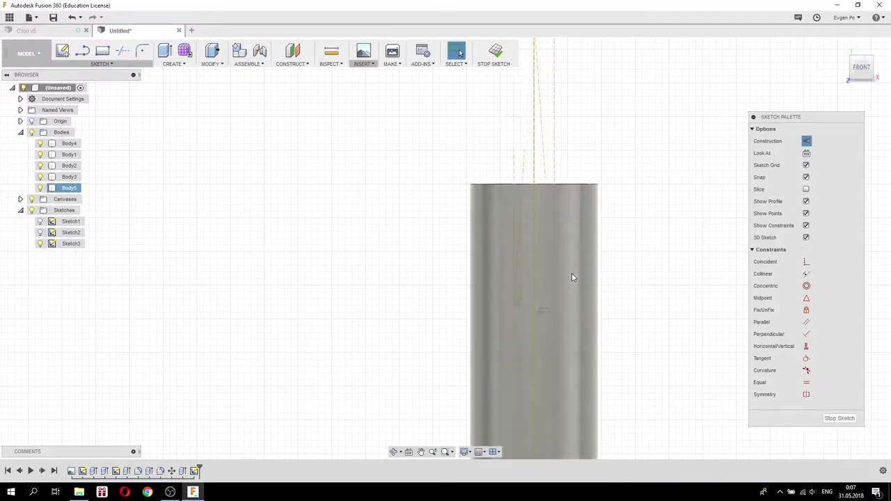
left_click(807, 142)
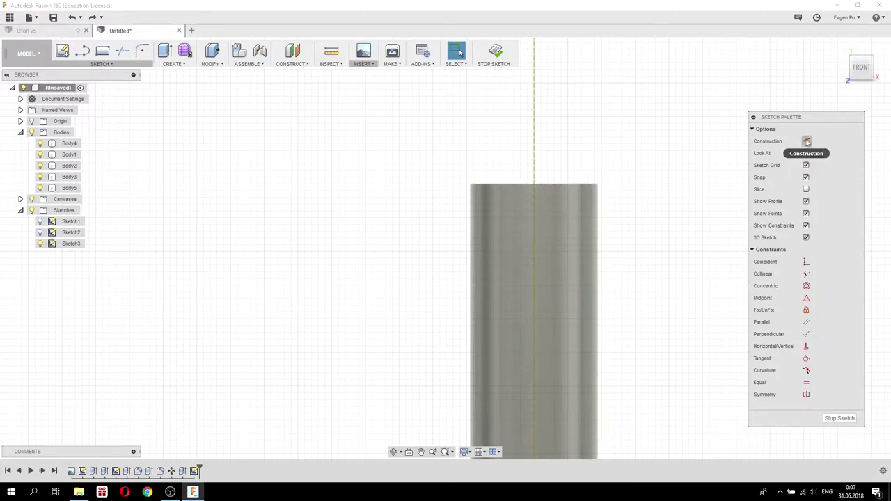
left_click(812, 143)
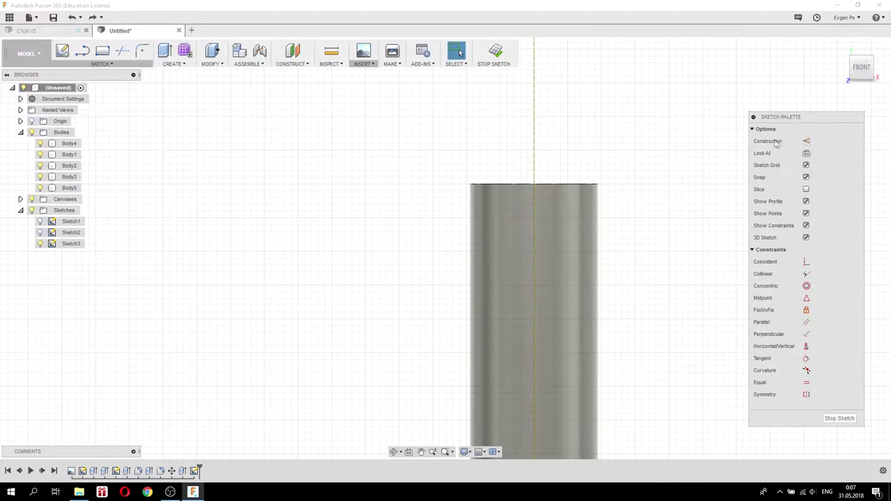
left_click(95, 65)
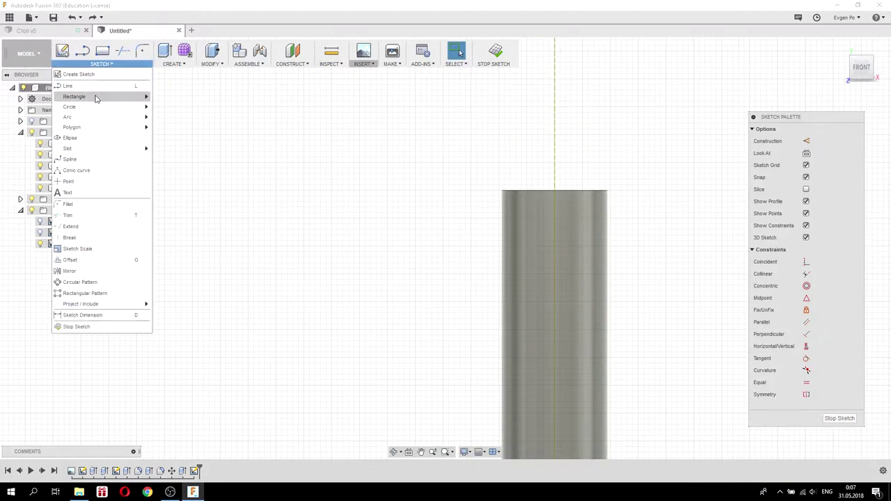
mouse_move(74, 97)
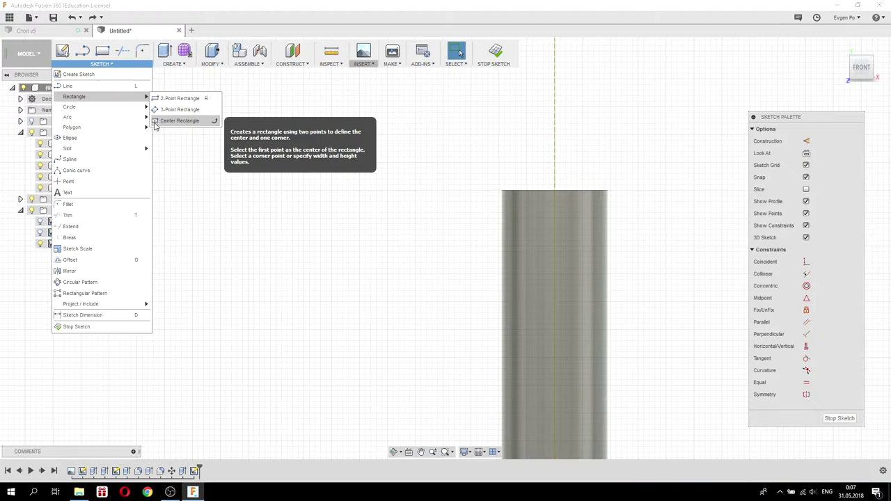
Draw a center rectangle from the post axis above the tube down to a corner inside it.
left_click(174, 121)
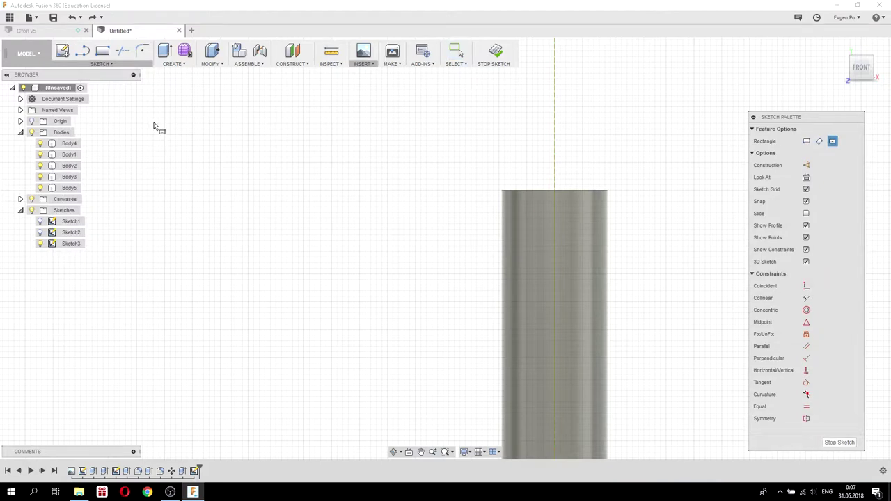
left_click(555, 90)
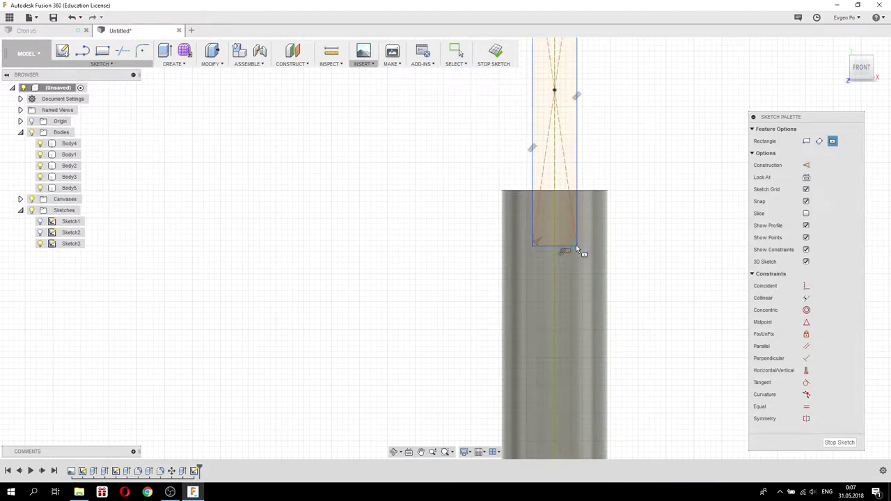
left_click(576, 245)
scroll(472, 236, "down", 2)
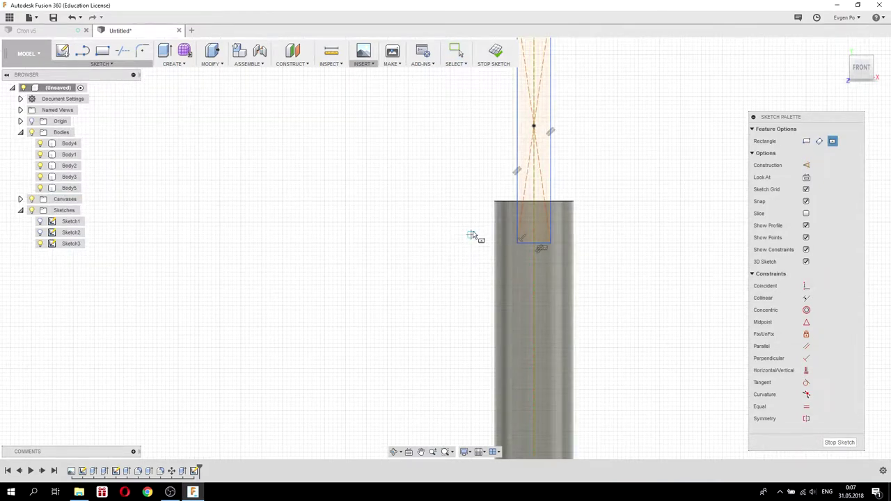
key("Escape")
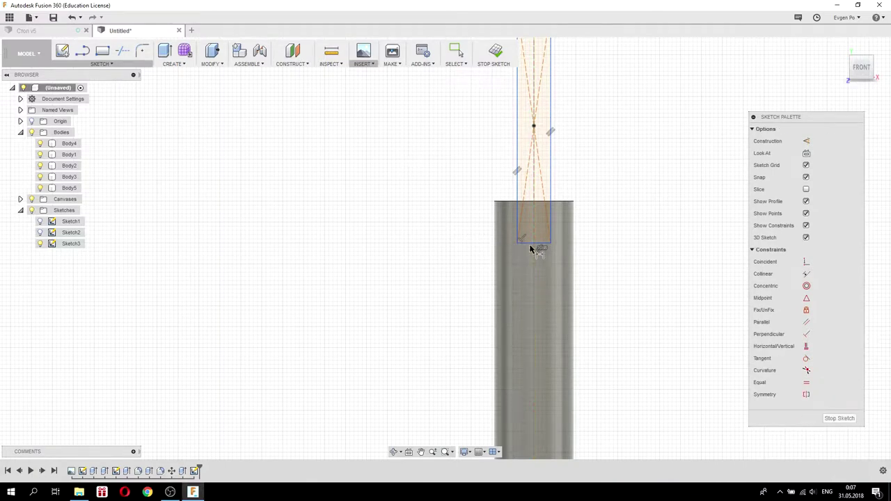
Dimension the rectangle 6 mm wide with its bottom edge 10 mm below the tube's top.
left_click(531, 243)
left_click(639, 298)
type("6")
key("Return")
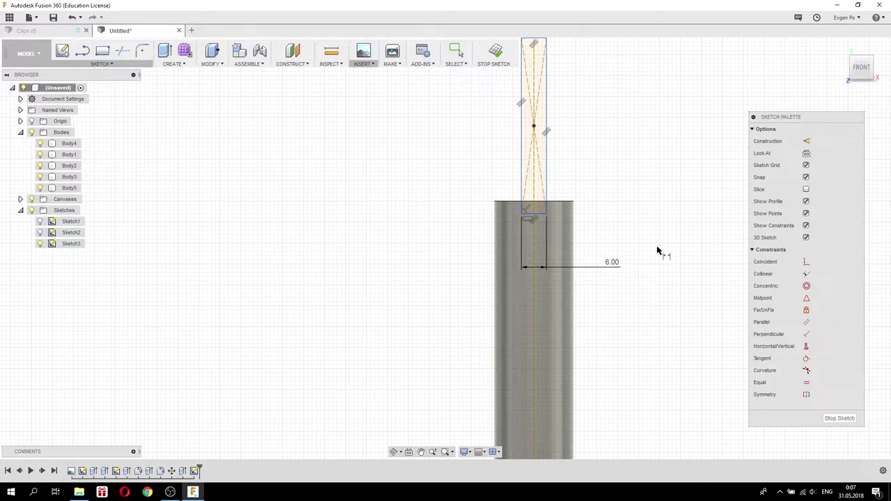
left_click(539, 217)
left_click(562, 202)
left_click(636, 216)
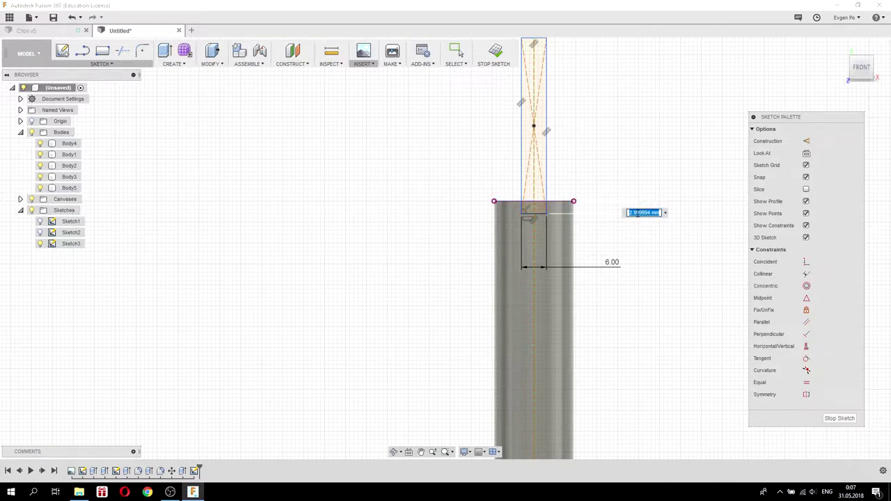
type("10")
key("Return")
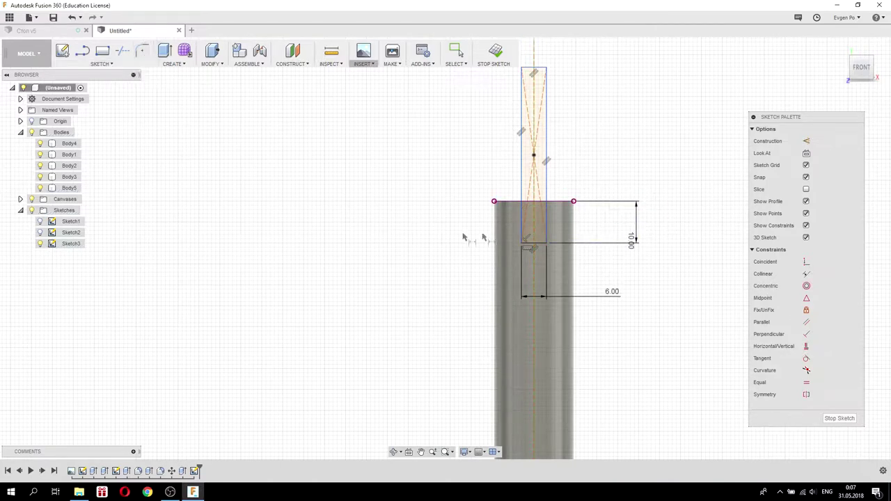
scroll(531, 245, "up", 2)
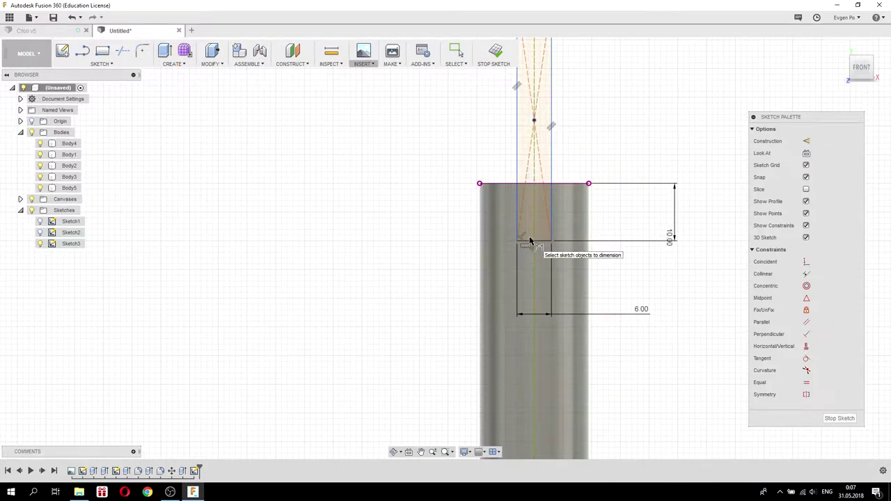
left_click(143, 53)
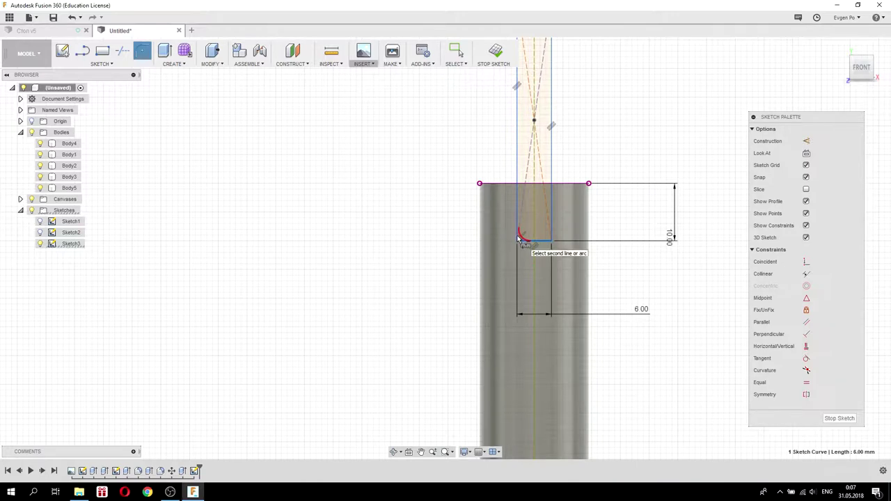
Try a 1 mm fillet on the rectangle's bottom corners, then cancel and undo it.
left_click(517, 241)
scroll(551, 236, "up", 2)
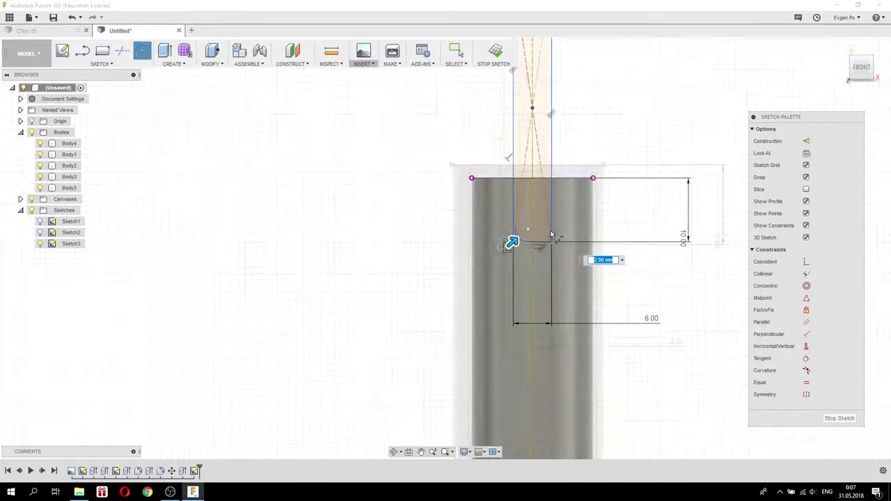
scroll(556, 238, "up", 1)
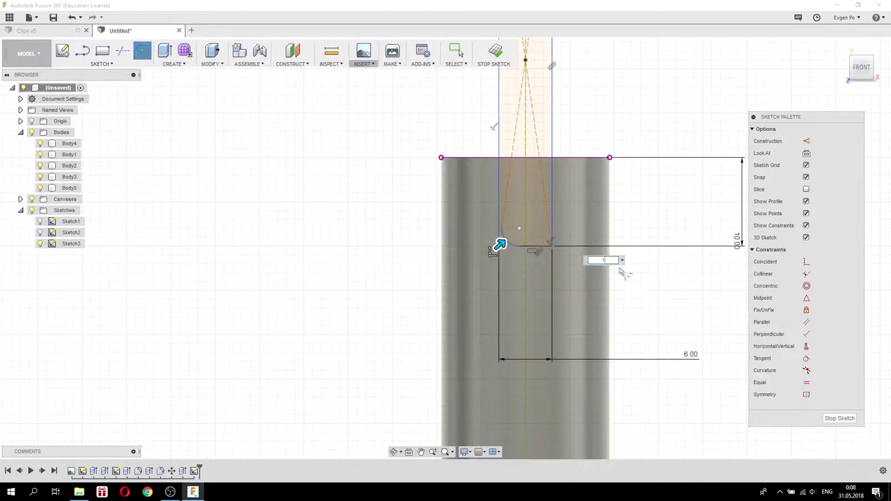
type("1")
key("Return")
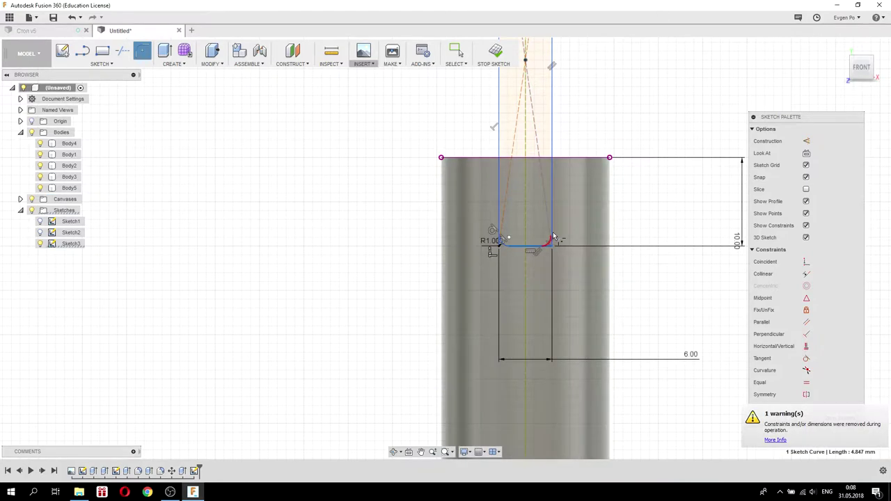
left_click(551, 245)
scroll(550, 247, "up", 4)
scroll(547, 245, "up", 1)
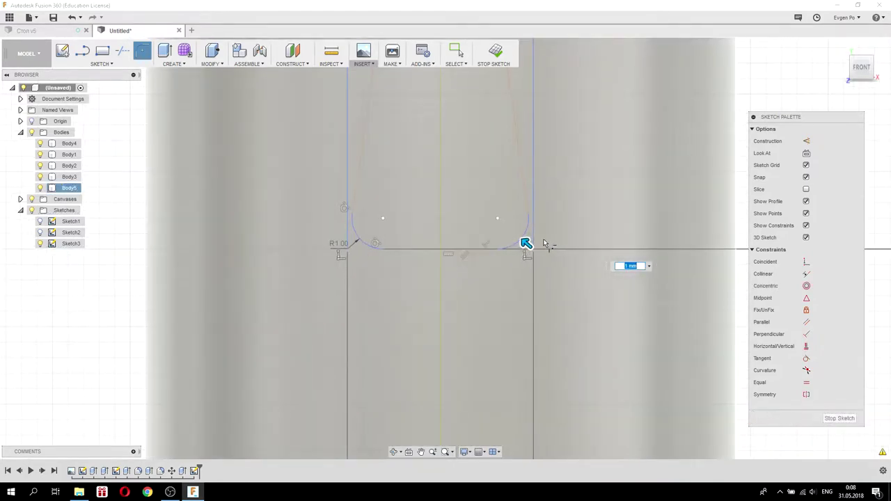
key("Escape")
key("ctrl+z")
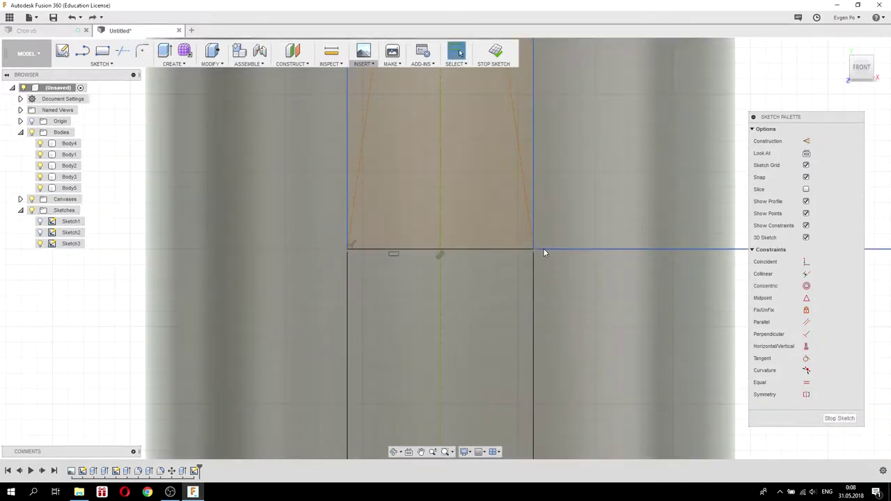
Fillet the rectangle's bottom-left and bottom-right corners with a 1 mm radius.
key("l")
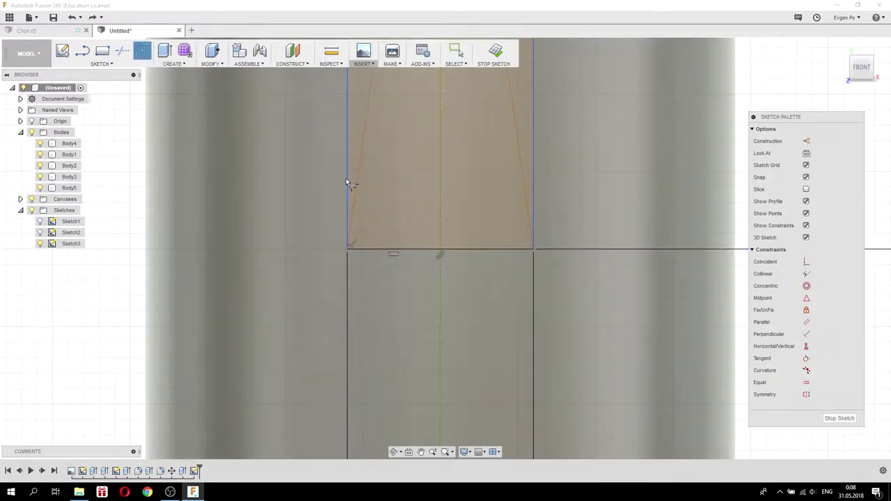
left_click_drag(348, 202, 387, 250)
left_click(348, 246)
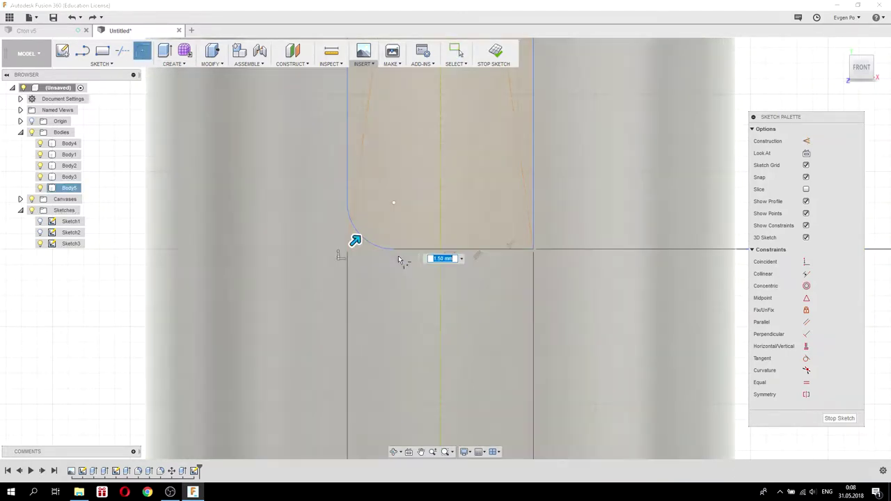
type("1")
key("Return")
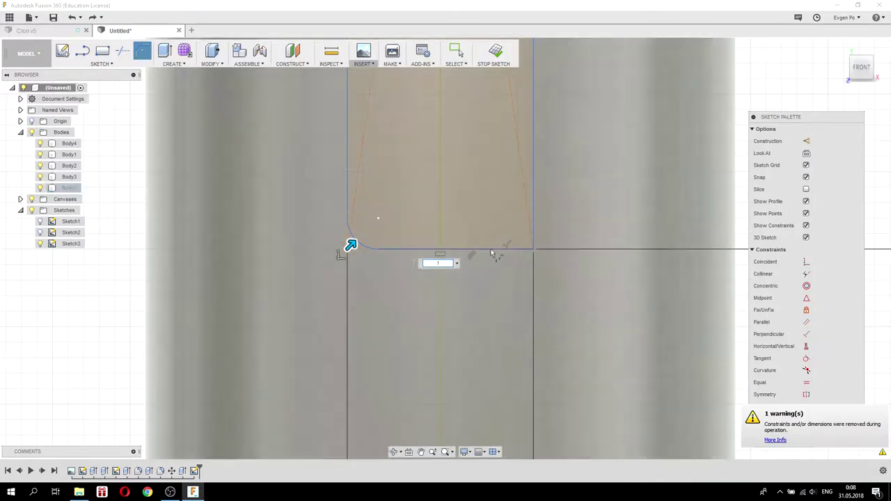
left_click(534, 140)
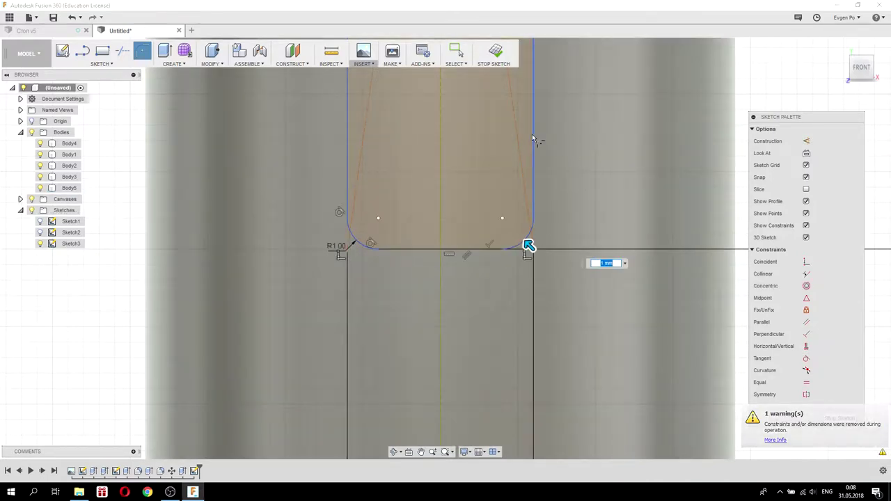
key("Return")
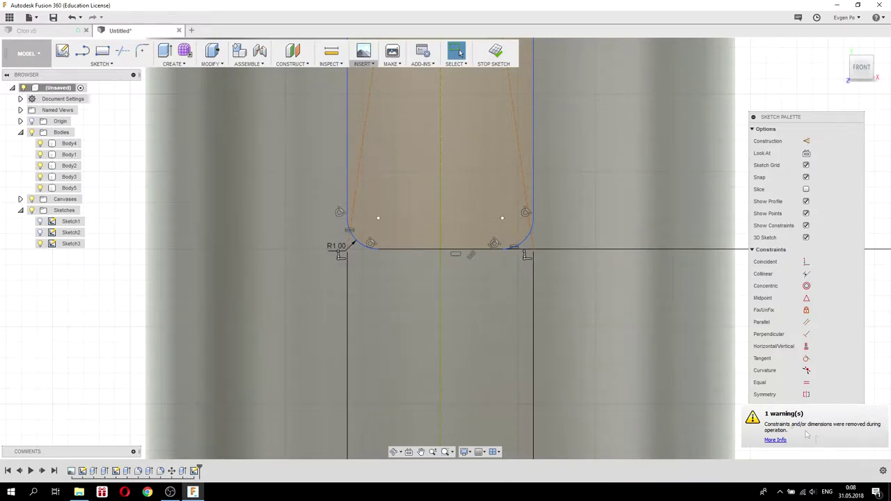
Orbit around to inspect the filleted slot sketch, then return to the front view.
scroll(648, 303, "down", 6)
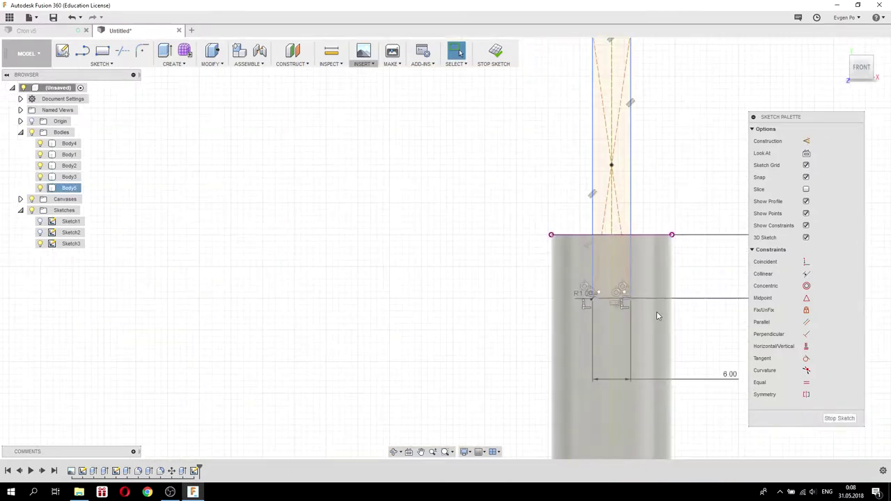
scroll(428, 221, "down", 3)
middle_click_drag(461, 207, 466, 233, "shift")
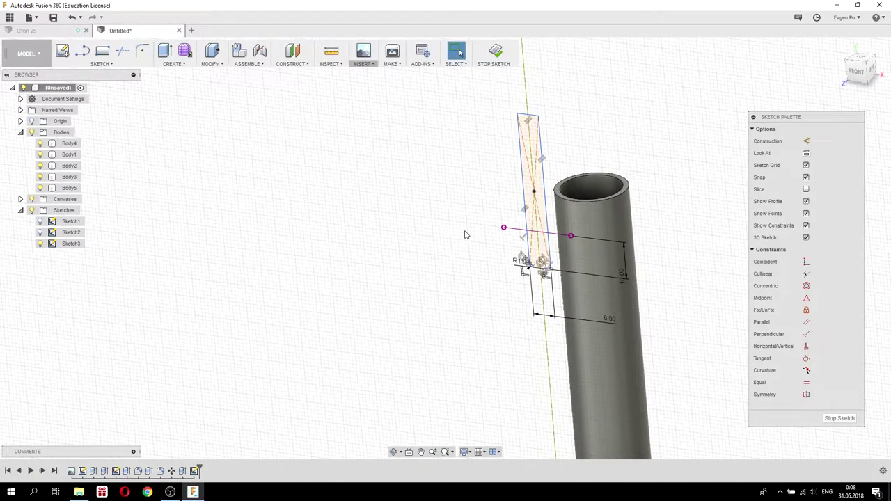
mouse_move(461, 233)
middle_mouse_down("shift")
mouse_move(480, 209)
mouse_move(436, 217)
mouse_move(439, 223)
middle_mouse_up("shift")
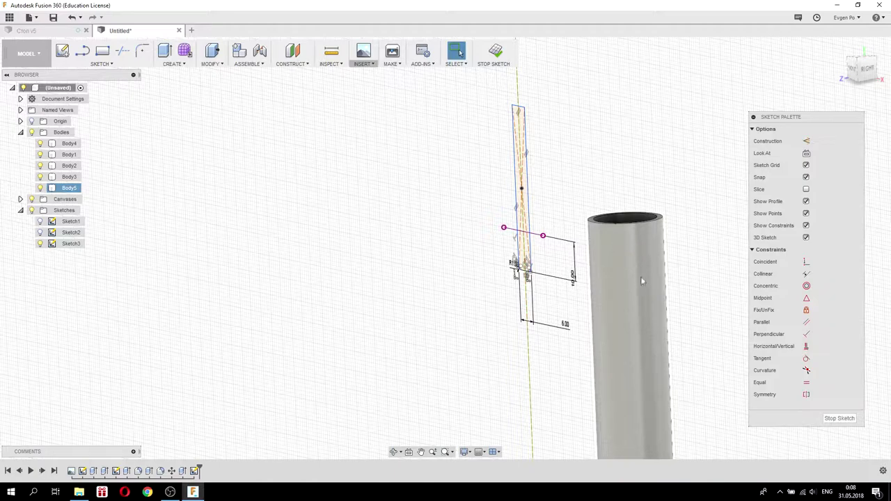
mouse_move(655, 287)
middle_mouse_down("shift")
mouse_move(692, 257)
mouse_move(670, 249)
middle_mouse_up("shift")
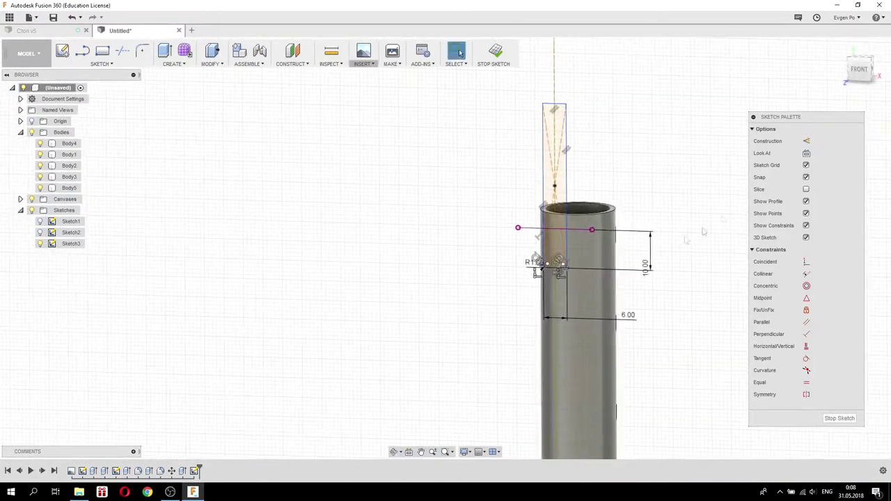
left_click(855, 72)
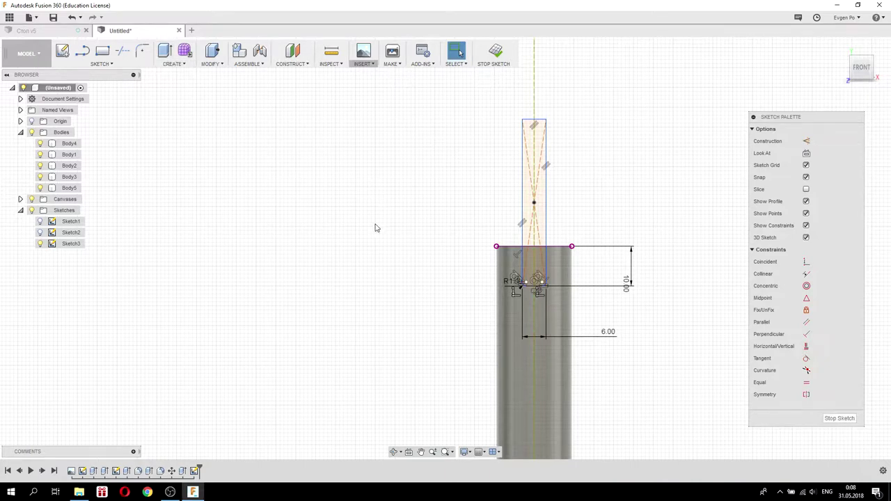
scroll(369, 226, "up", 2)
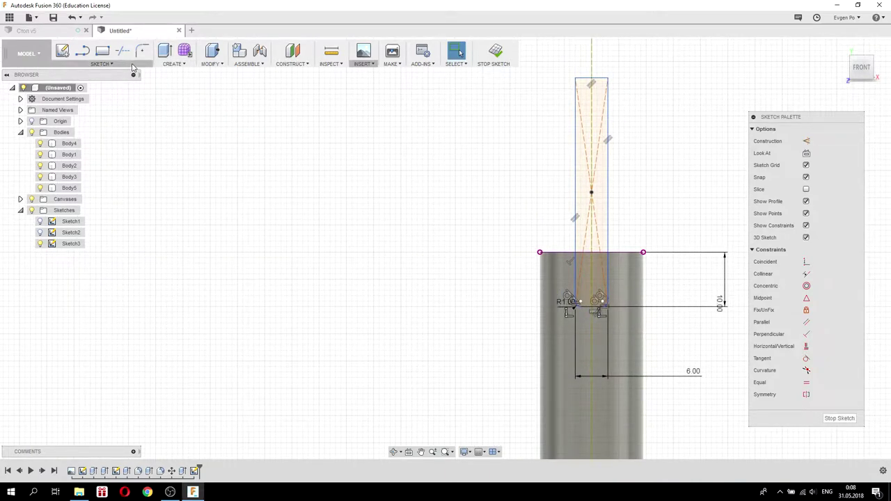
left_click(133, 67)
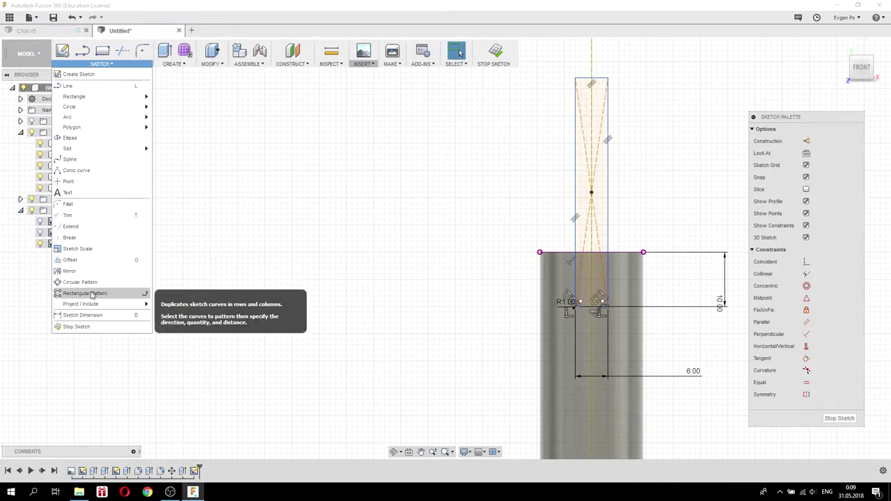
Start a rectangular pattern and select the slot's bottom line, two fillet arcs and both side lines.
left_click(92, 298)
scroll(613, 314, "up", 4)
scroll(616, 316, "up", 1)
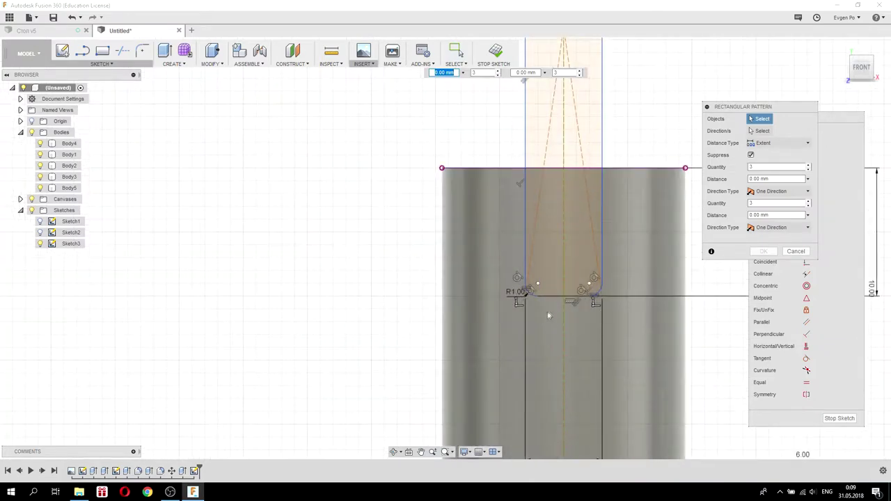
left_click(551, 297)
left_click(532, 298)
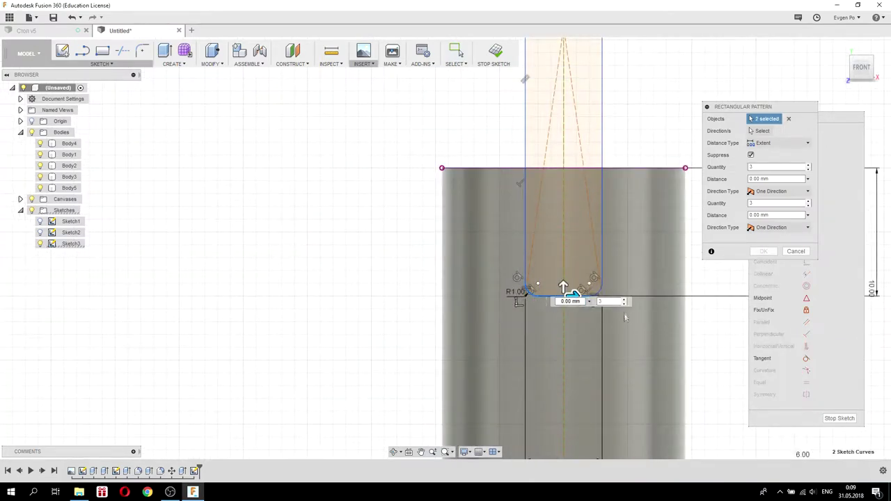
left_click(601, 296)
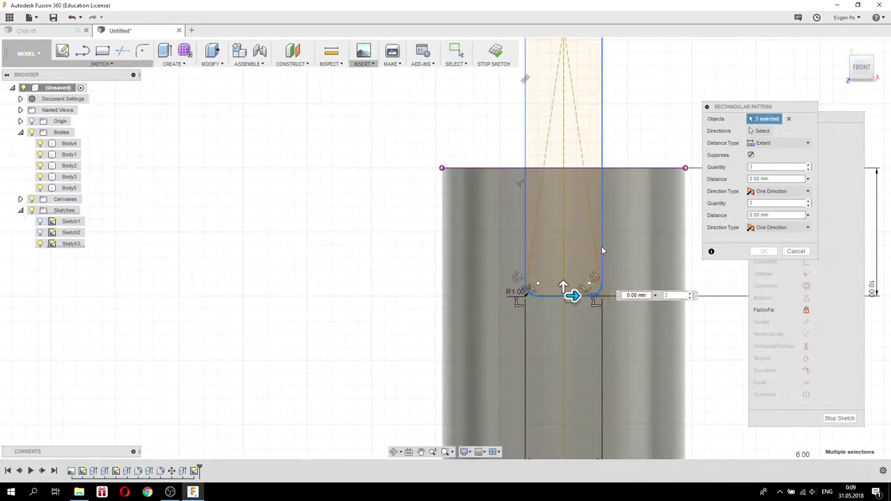
left_click(602, 246)
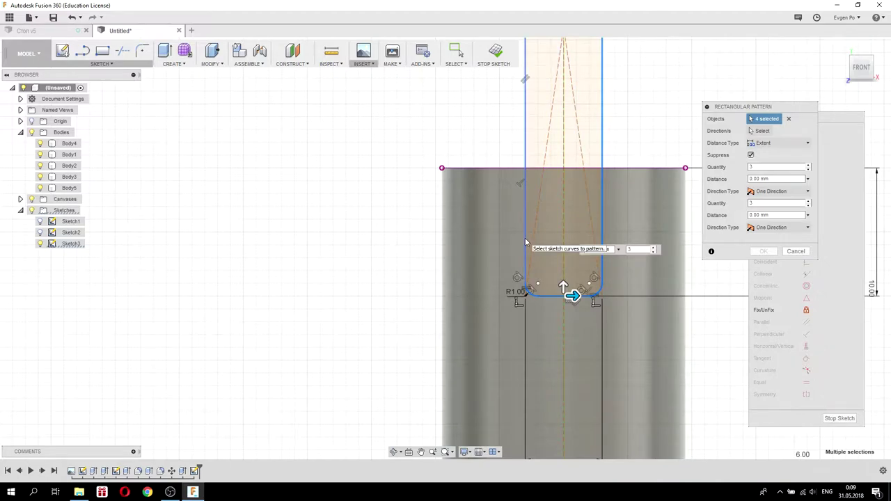
left_click(525, 241)
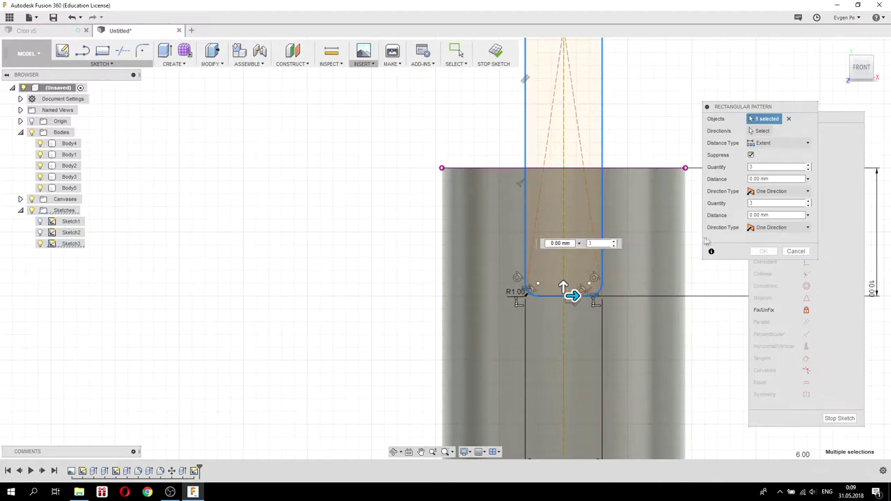
Pattern the slot end downward as 2 instances spaced -5 mm.
left_click_drag(564, 284, 564, 357)
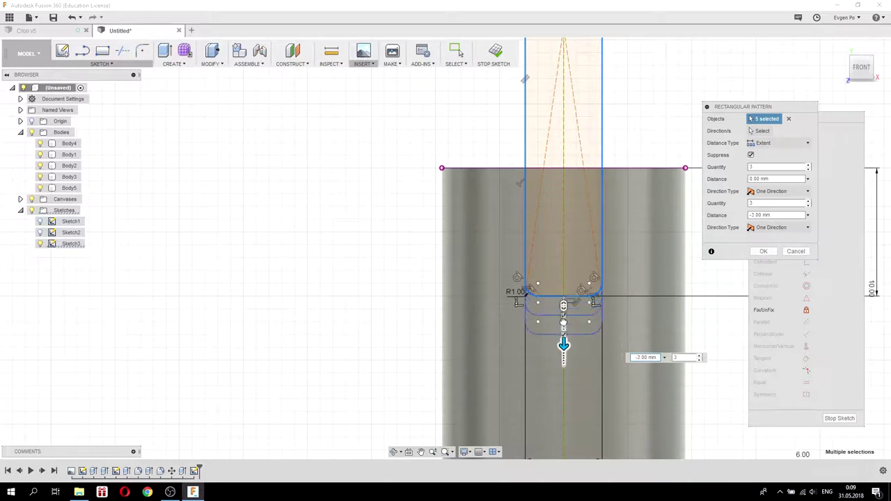
left_click(808, 205)
type("-5")
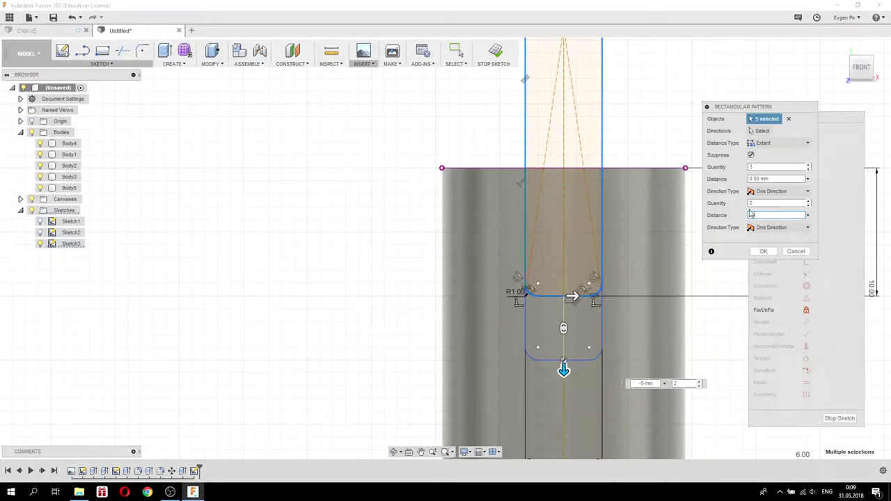
left_click(763, 252)
scroll(582, 316, "up", 2)
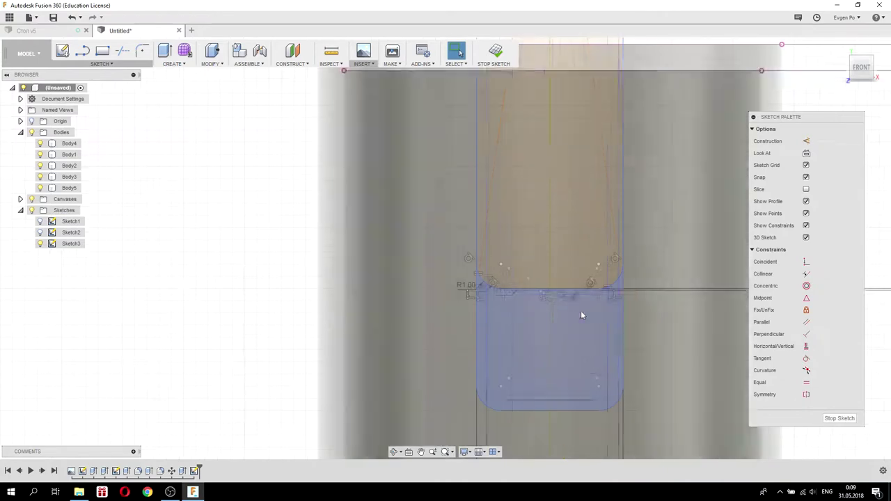
scroll(580, 314, "down", 5)
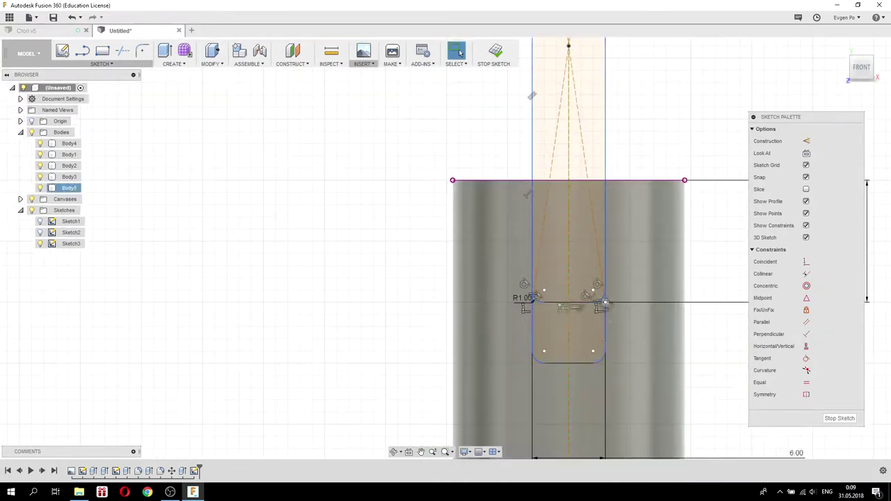
middle_click_drag(584, 315, 488, 279, "shift")
left_click(28, 52)
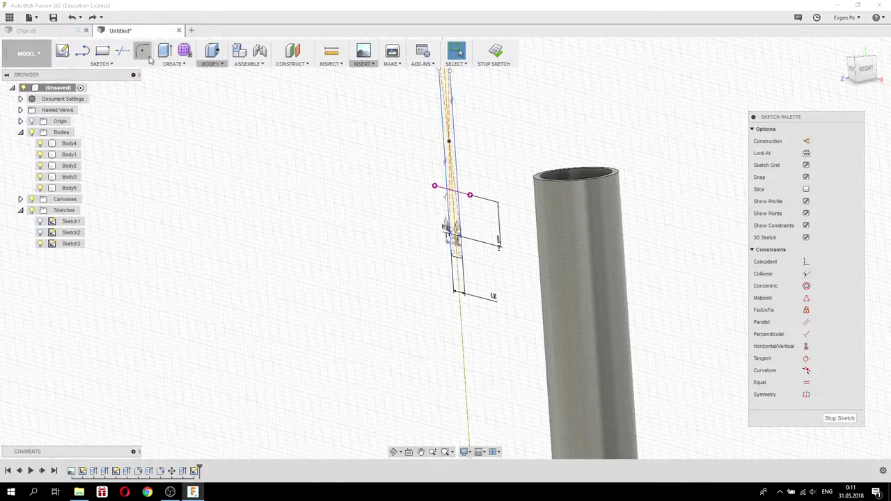
Extrude the two slot profiles 15 mm as a new body.
left_click(166, 52)
left_click(449, 164)
left_click(452, 201)
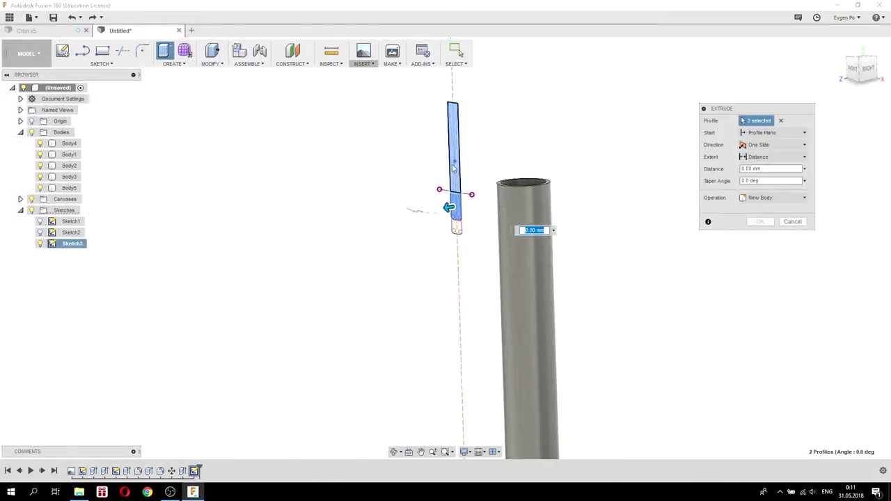
left_click_drag(446, 207, 416, 210)
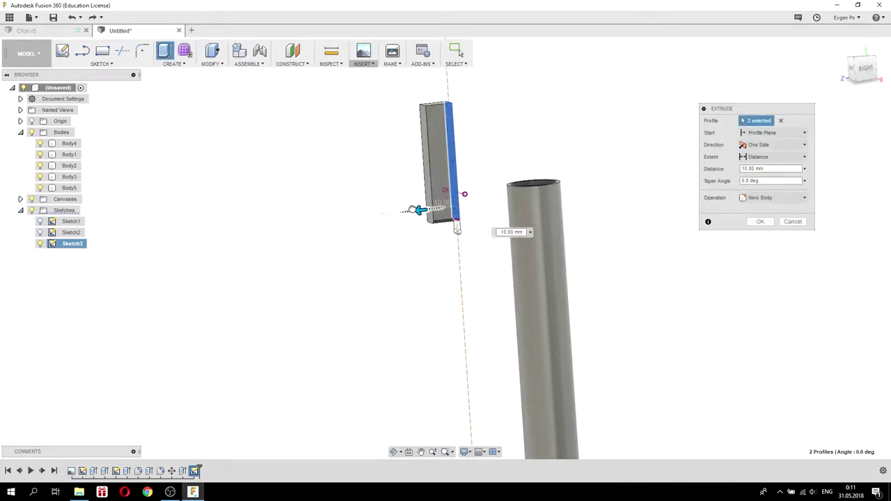
left_click_drag(413, 209, 408, 212)
left_click(760, 222)
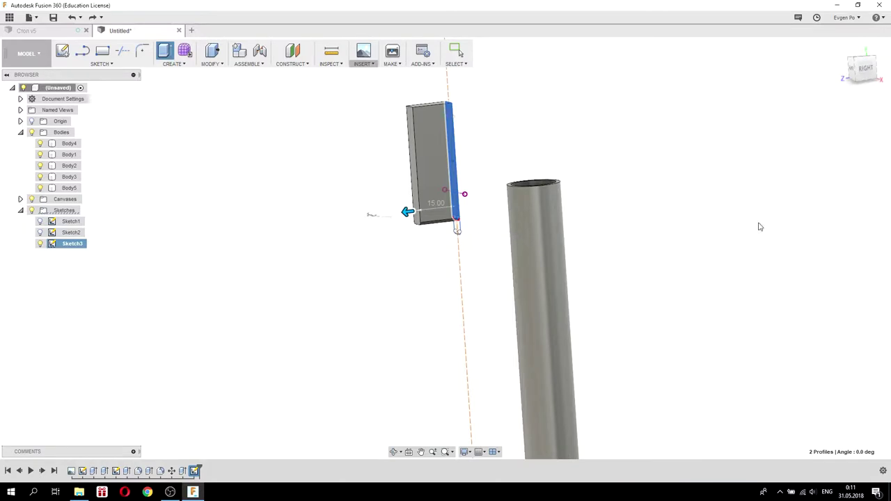
Extrude the remaining profiles 15 mm in the opposite direction, joined to the plate.
left_click(457, 194)
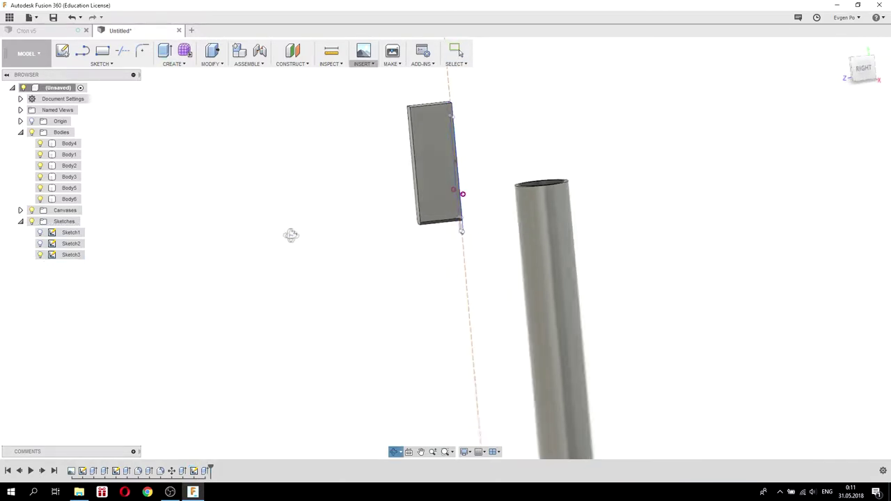
left_click(165, 53)
mouse_move(365, 223)
middle_mouse_down("shift")
mouse_move(454, 183)
mouse_move(452, 209)
mouse_move(474, 178)
mouse_move(492, 172)
middle_mouse_up("shift")
left_click(453, 183)
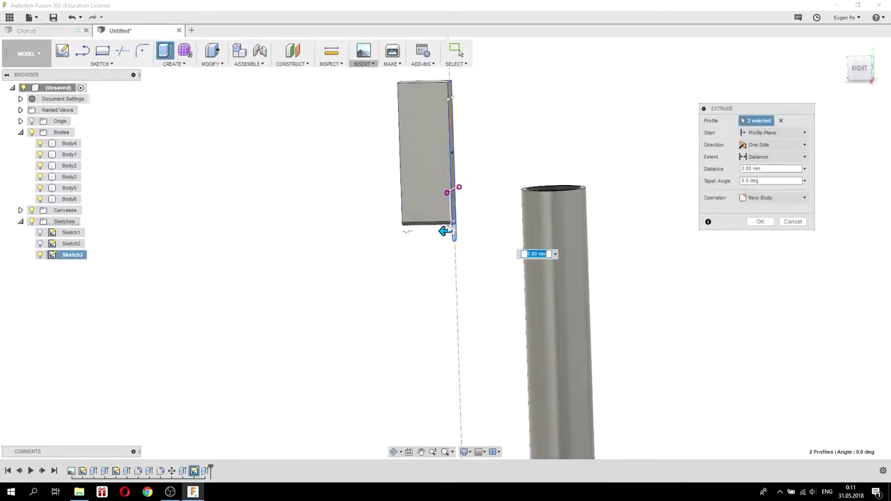
left_click_drag(449, 230, 480, 232)
mouse_move(481, 232)
middle_mouse_down("shift")
mouse_move(454, 185)
mouse_move(516, 146)
middle_mouse_up("shift")
left_click(454, 186)
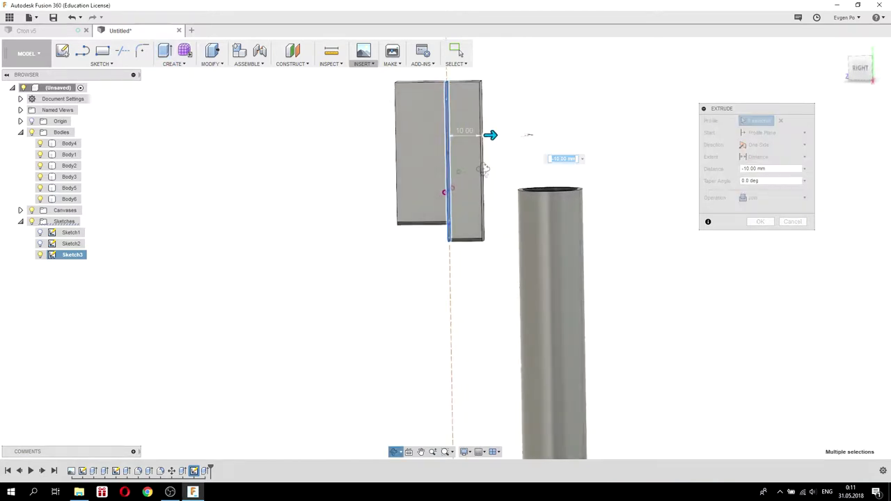
left_click_drag(492, 135, 507, 135)
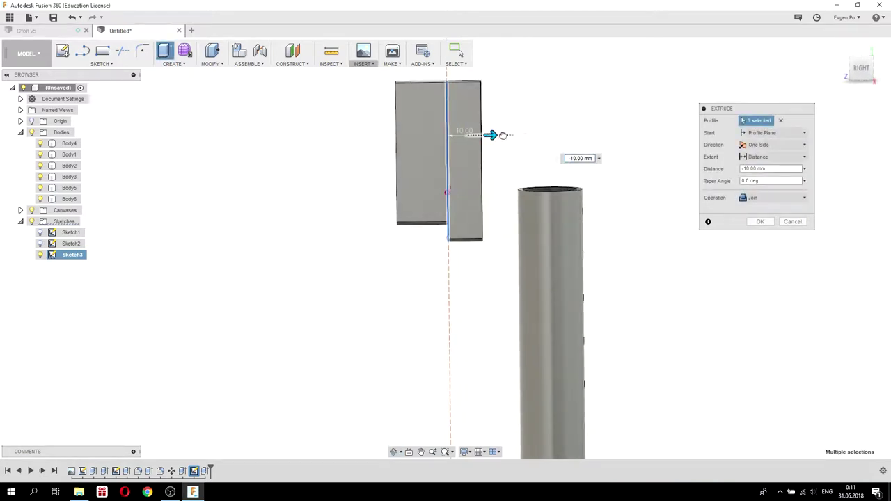
left_click(760, 222)
mouse_move(506, 207)
middle_mouse_down("shift")
mouse_move(503, 197)
mouse_move(512, 195)
mouse_move(453, 195)
middle_mouse_up("shift")
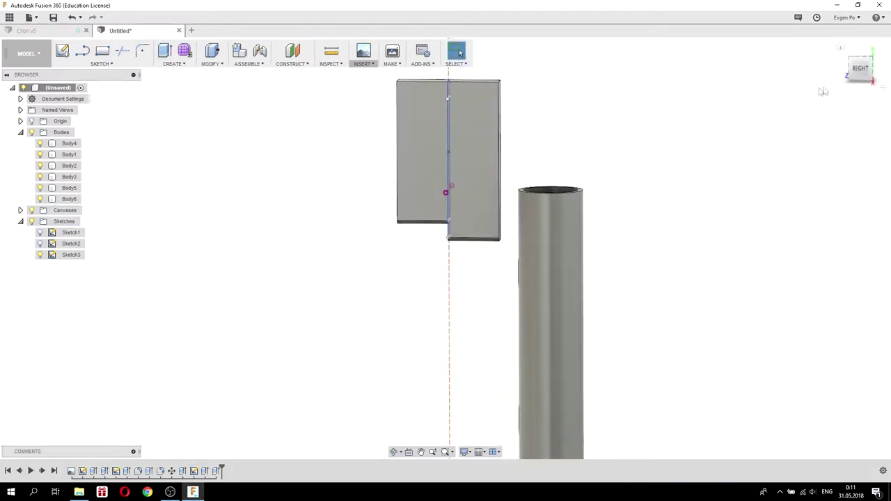
left_click(863, 69)
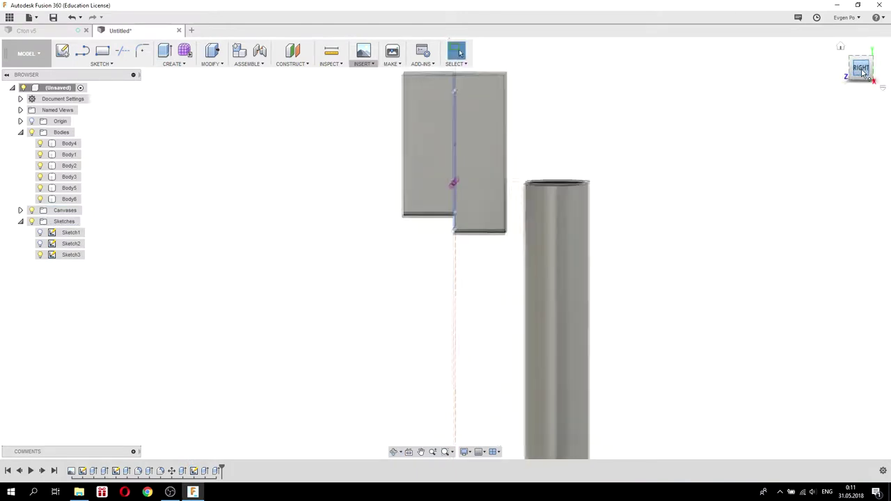
Move Body6 by -30 mm along Z onto the post top, with Sketch3 hidden.
left_click(70, 200)
right_click(70, 202)
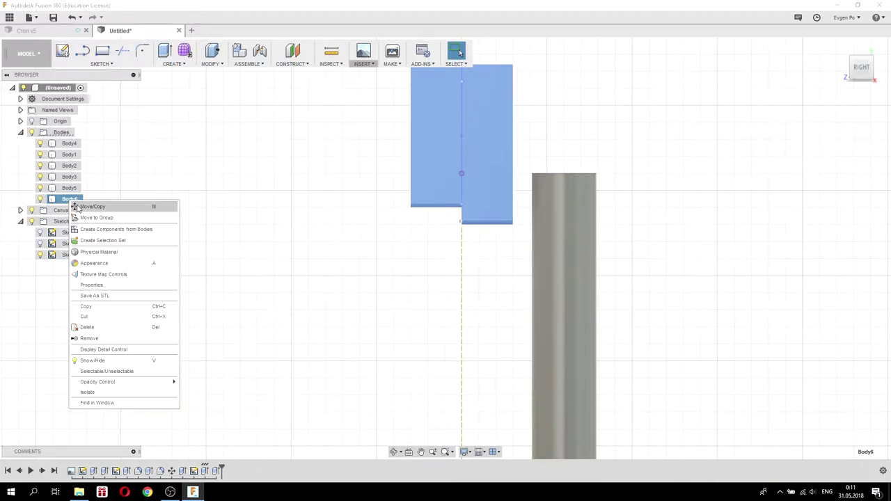
left_click(78, 206)
left_click_drag(484, 225, 582, 237)
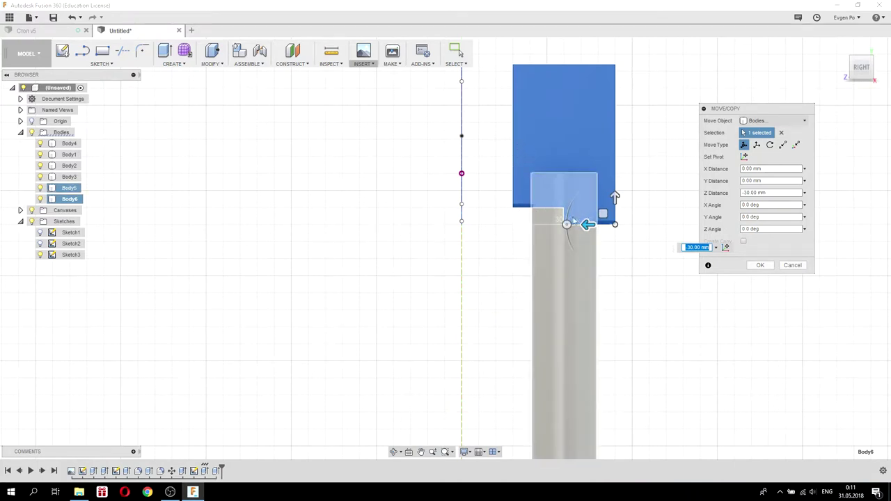
mouse_move(514, 192)
middle_mouse_down("shift")
mouse_move(618, 215)
mouse_move(592, 216)
middle_mouse_up("shift")
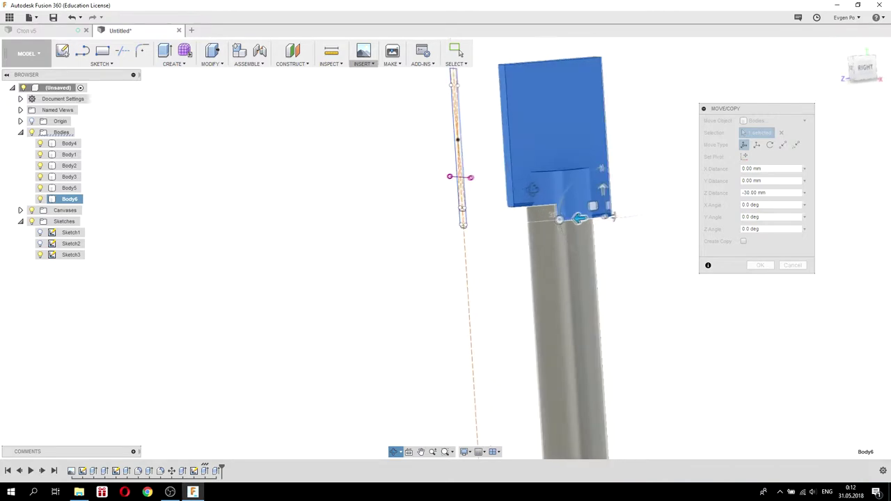
left_click(40, 255)
scroll(390, 261, "down", 2)
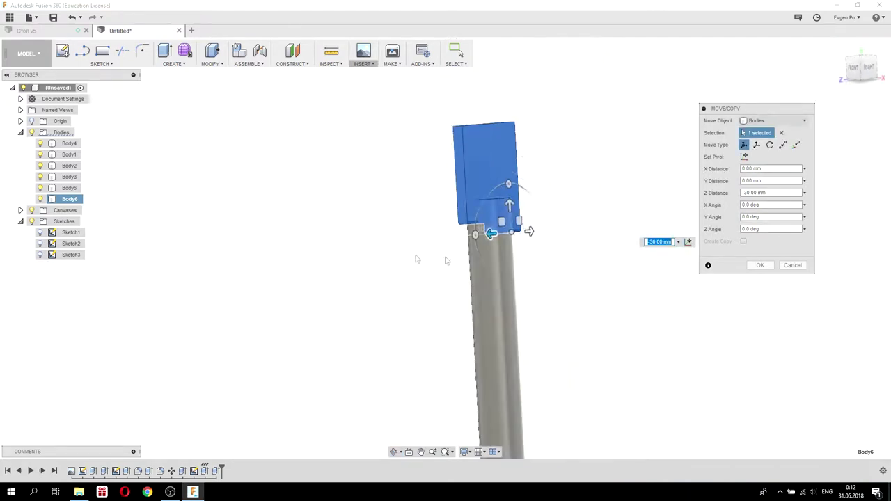
left_click(762, 265)
mouse_move(632, 207)
middle_mouse_down("shift")
mouse_move(589, 243)
mouse_move(641, 207)
mouse_move(647, 225)
middle_mouse_up("shift")
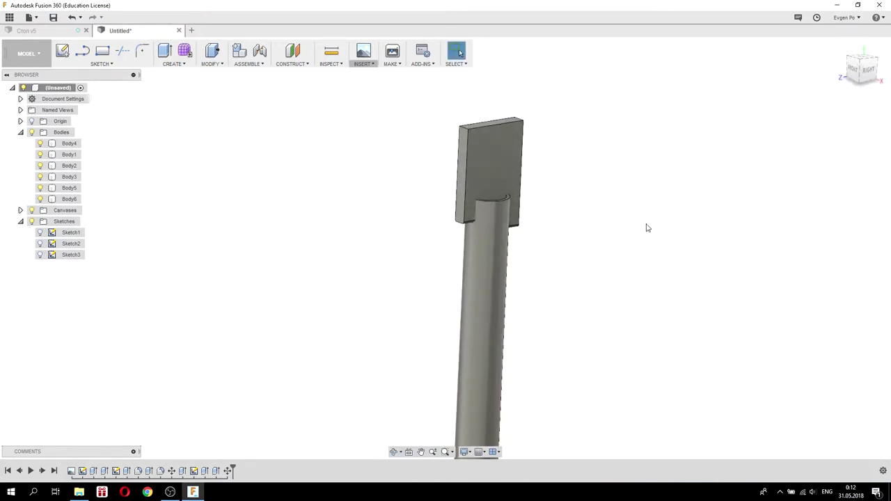
Combine with Cut, using the tube post as target and Body6 as tool body.
left_click(214, 64)
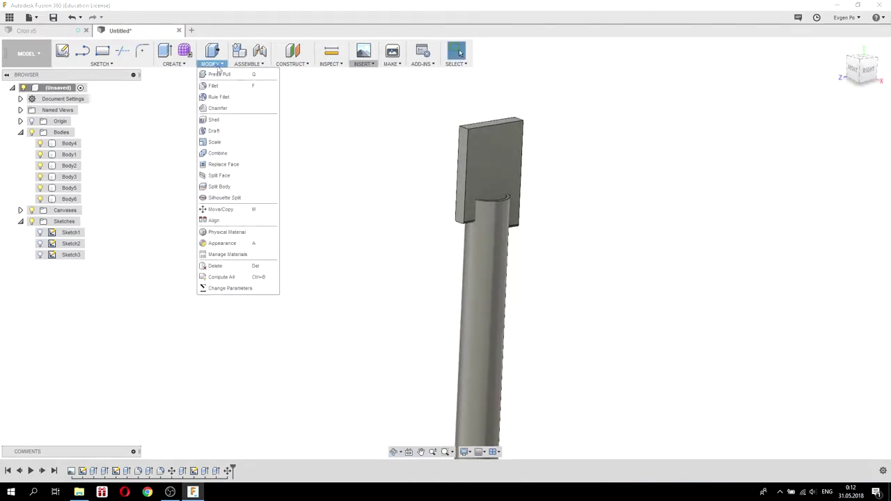
left_click(226, 153)
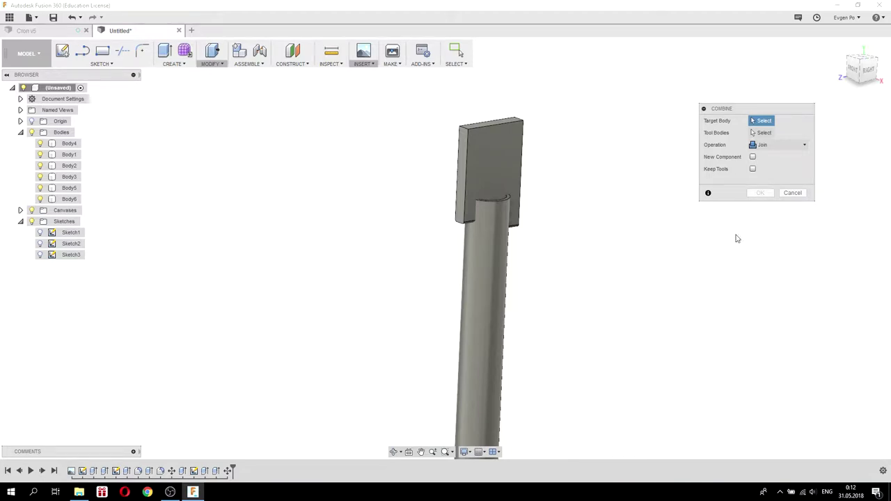
left_click(494, 278)
left_click(500, 162)
left_click(780, 145)
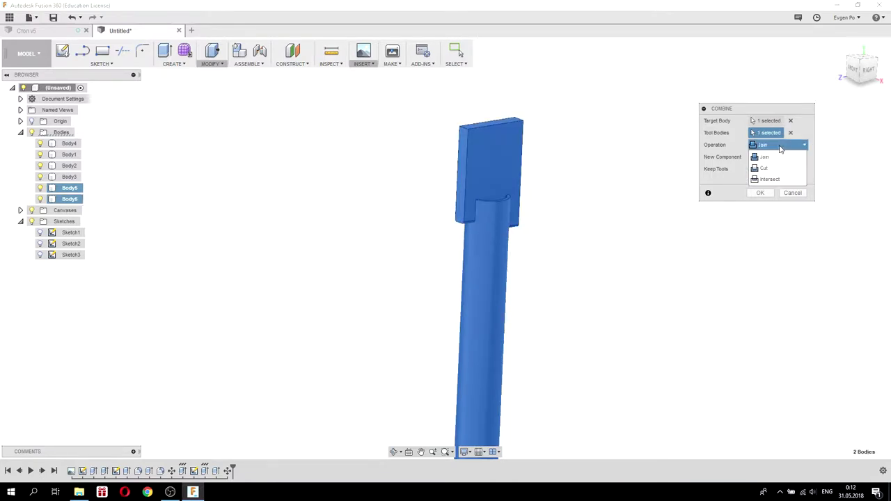
left_click(765, 168)
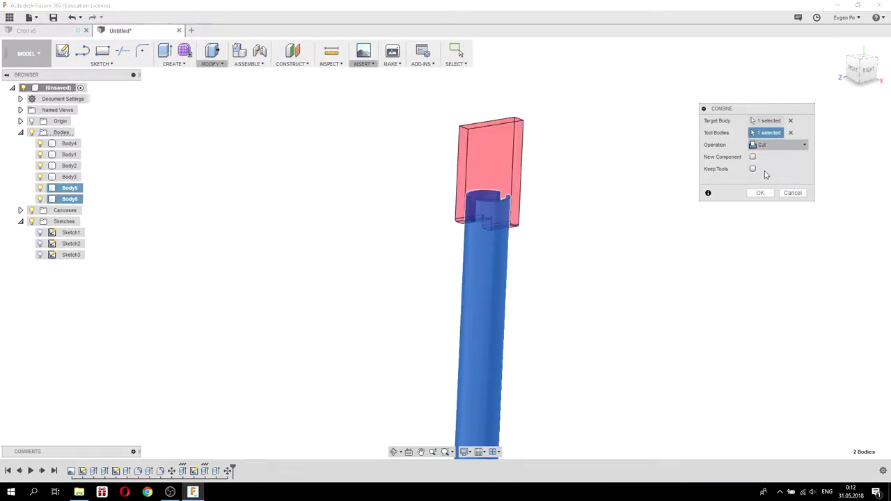
middle_click_drag(575, 185, 478, 222, "shift")
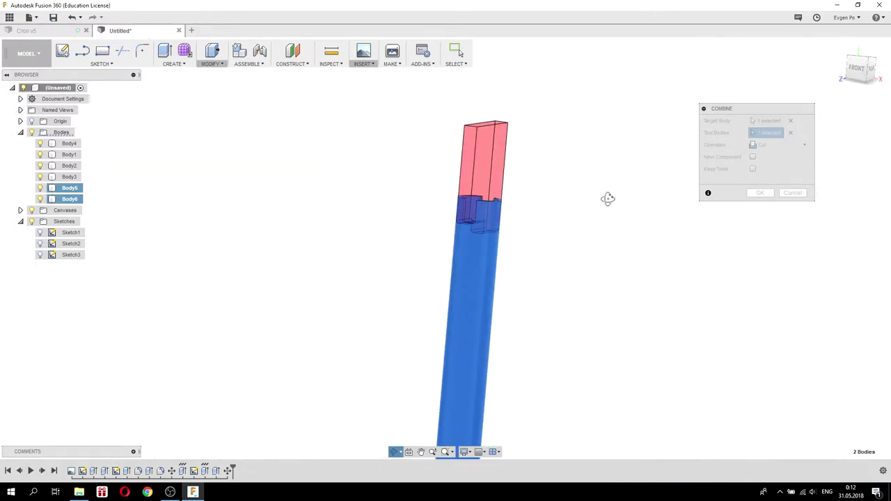
scroll(479, 222, "up", 5)
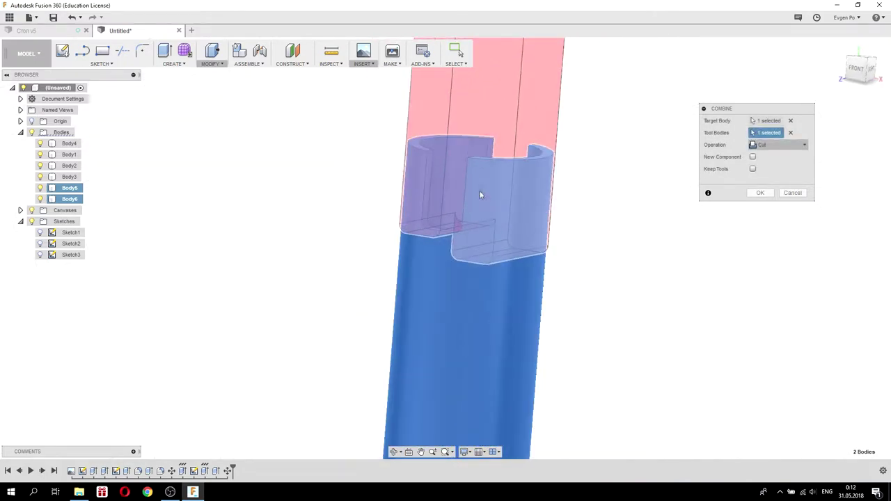
mouse_move(476, 202)
middle_mouse_down("shift")
mouse_move(477, 190)
mouse_move(402, 185)
mouse_move(372, 201)
mouse_move(397, 201)
middle_mouse_up("shift")
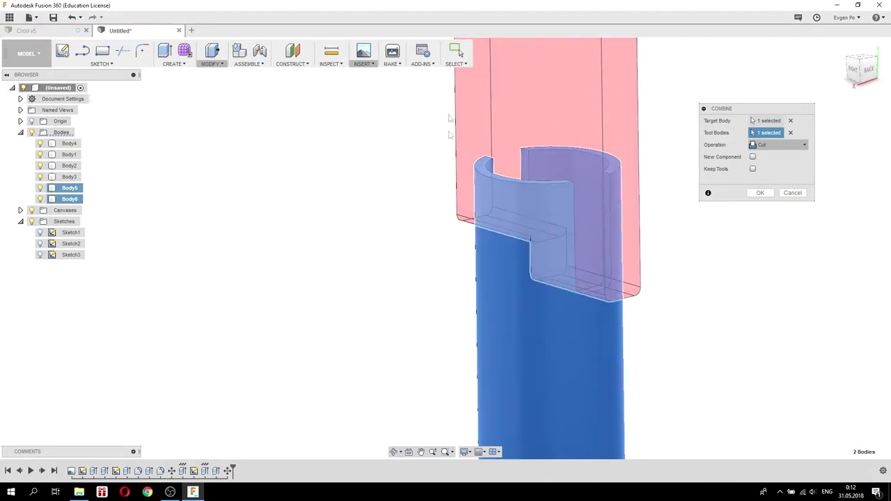
left_click(761, 194)
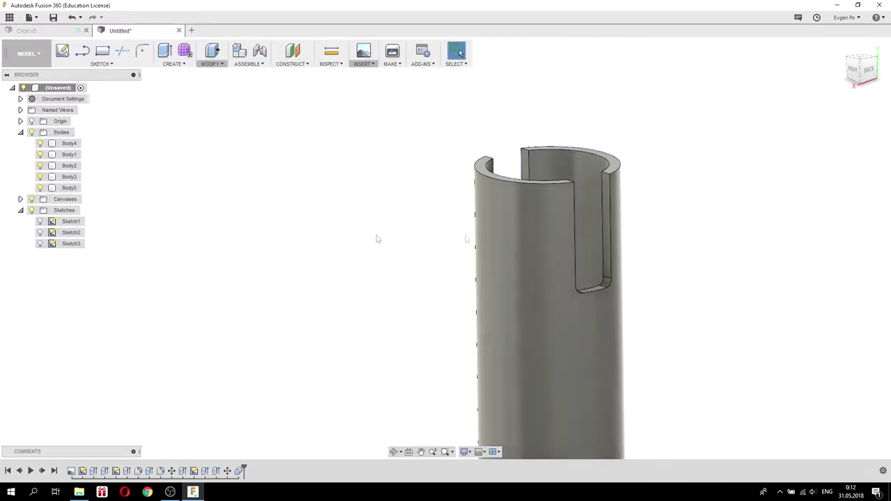
mouse_move(331, 234)
middle_mouse_down("shift")
mouse_move(366, 243)
mouse_move(358, 223)
mouse_move(385, 219)
mouse_move(357, 238)
mouse_move(371, 224)
mouse_move(368, 203)
mouse_move(358, 219)
mouse_move(419, 209)
mouse_move(400, 204)
mouse_move(383, 221)
middle_mouse_up("shift")
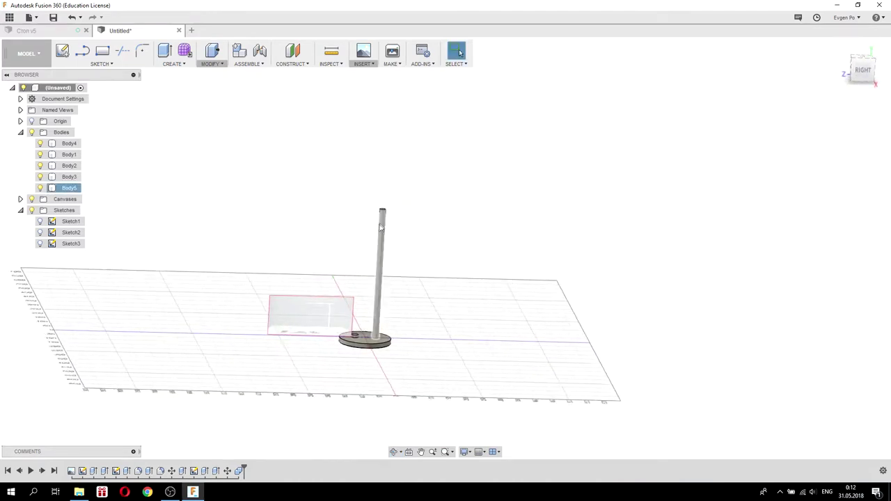
scroll(378, 199, "up", 5)
scroll(396, 209, "up", 2)
scroll(411, 219, "up", 2)
scroll(445, 231, "up", 2)
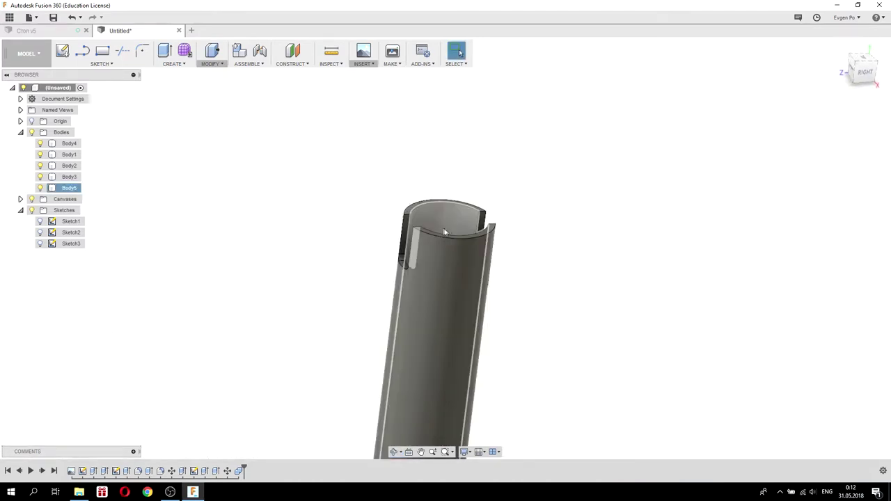
scroll(446, 232, "up", 2)
Start a fillet and select the front, back and inner rim edges of the tube top.
left_click(217, 69)
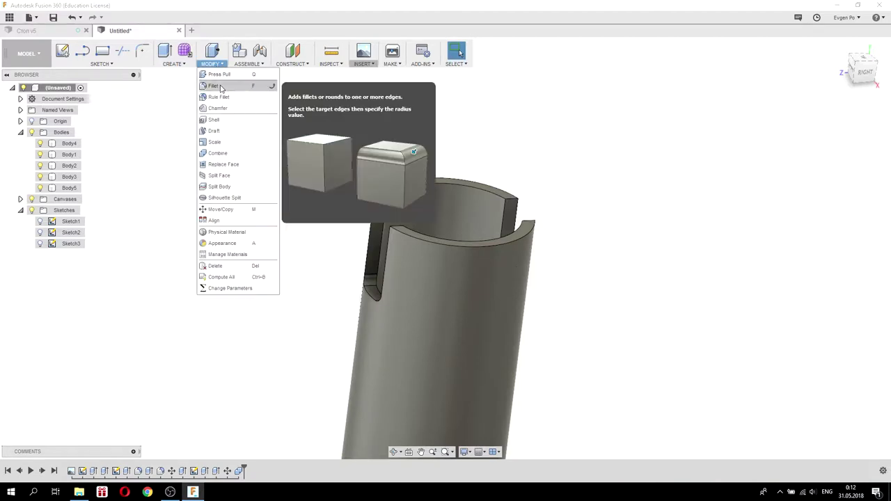
left_click(222, 87)
left_click(468, 250)
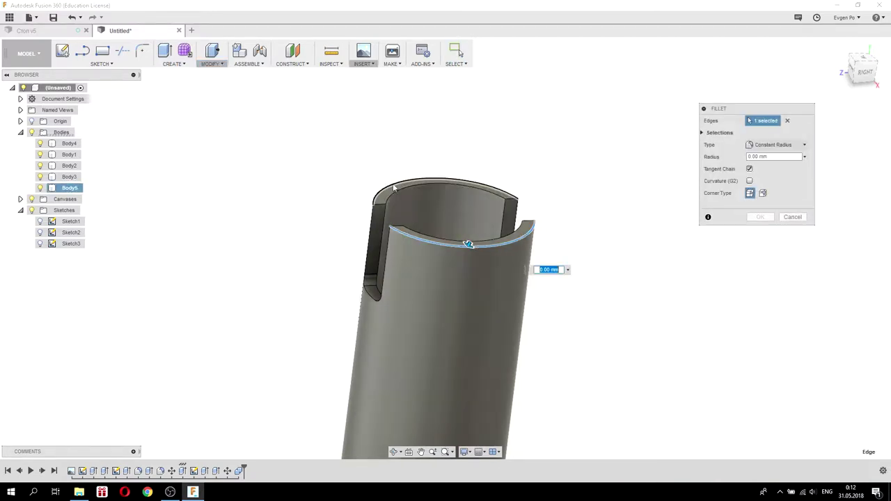
left_click(392, 182)
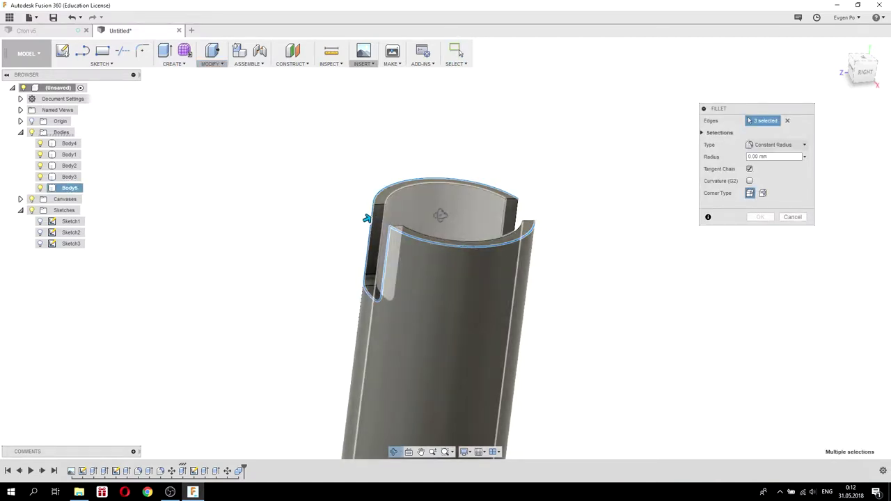
left_click(376, 221)
middle_click_drag(376, 221, 469, 244, "shift")
left_click(471, 258)
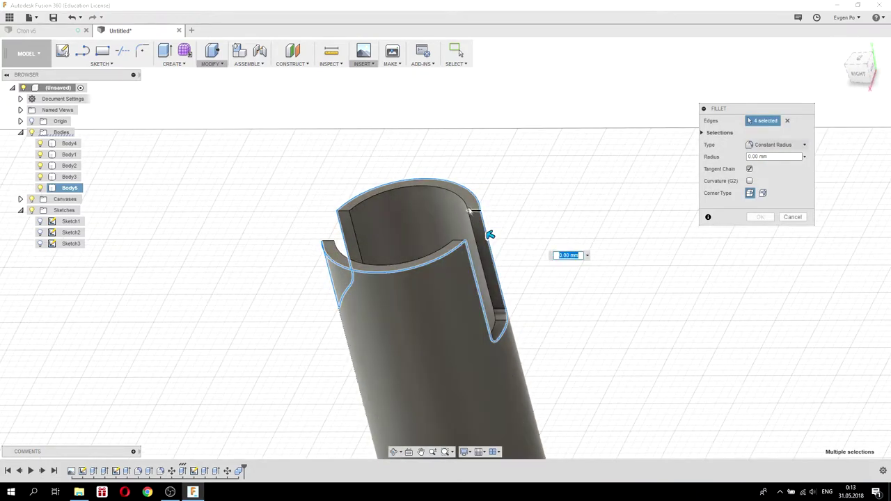
left_click(452, 192)
Add the remaining inner slot edges and apply a 0.3 mm fillet radius.
middle_click_drag(419, 213, 512, 243, "shift")
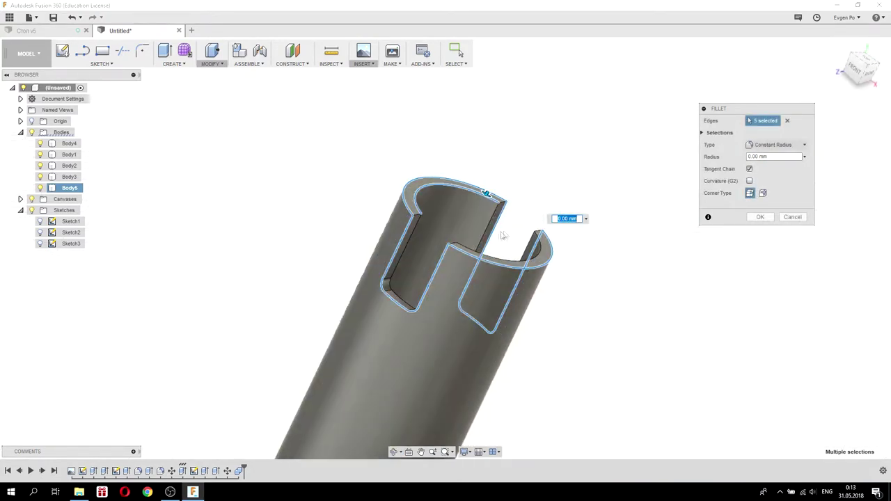
left_click(512, 248)
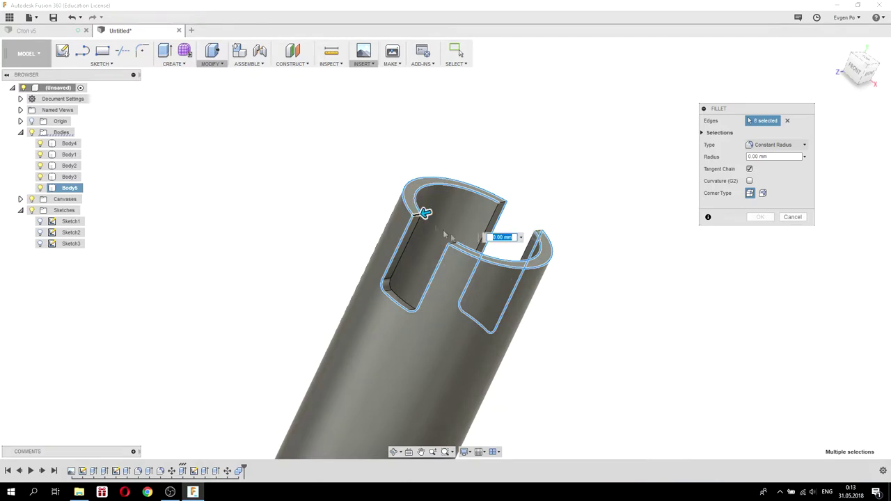
scroll(503, 201, "up", 5)
left_click(598, 276)
type("0.3")
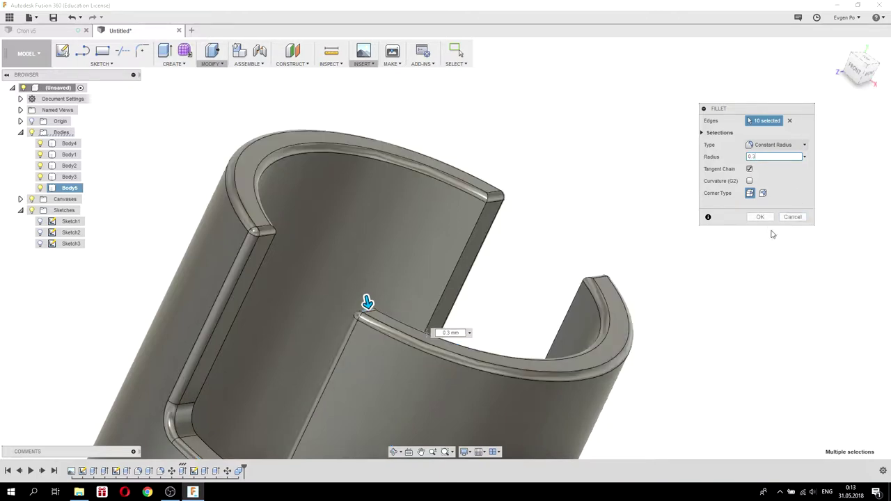
left_click(760, 217)
middle_click_drag(720, 228, 607, 226, "shift")
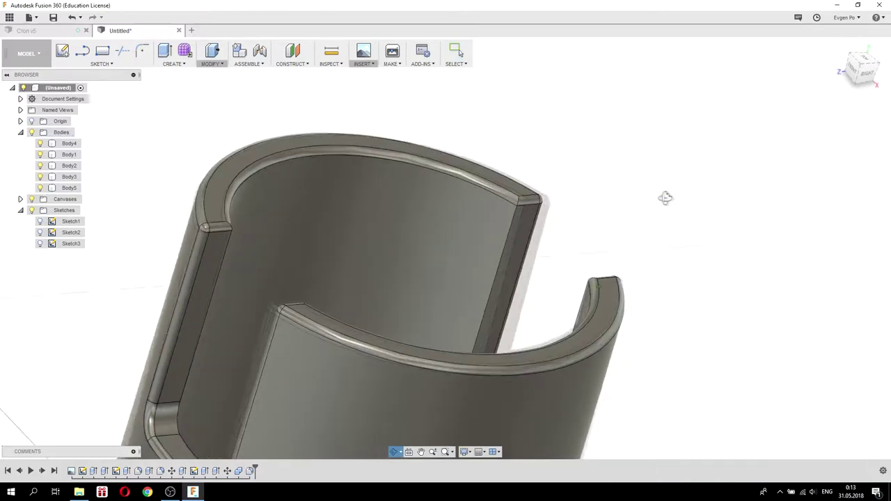
Fillet the remaining vertical slot edge with a 0.3 mm radius.
left_click(603, 223)
key("f")
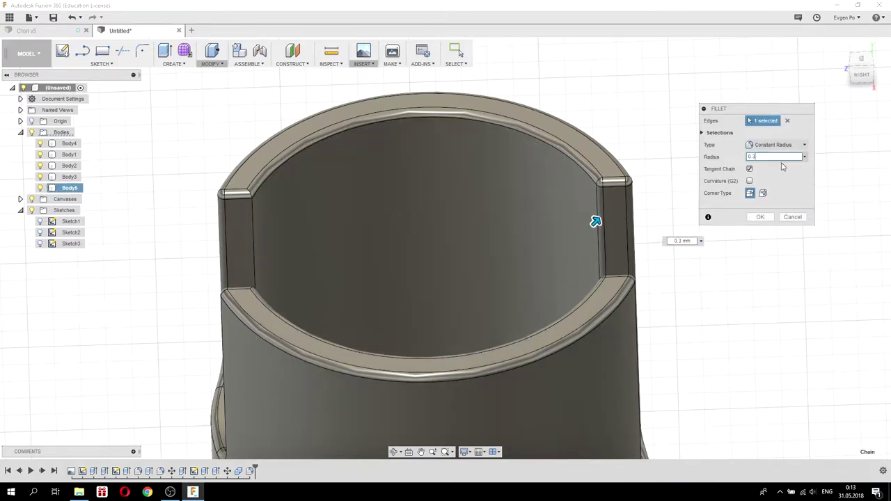
left_click(761, 216)
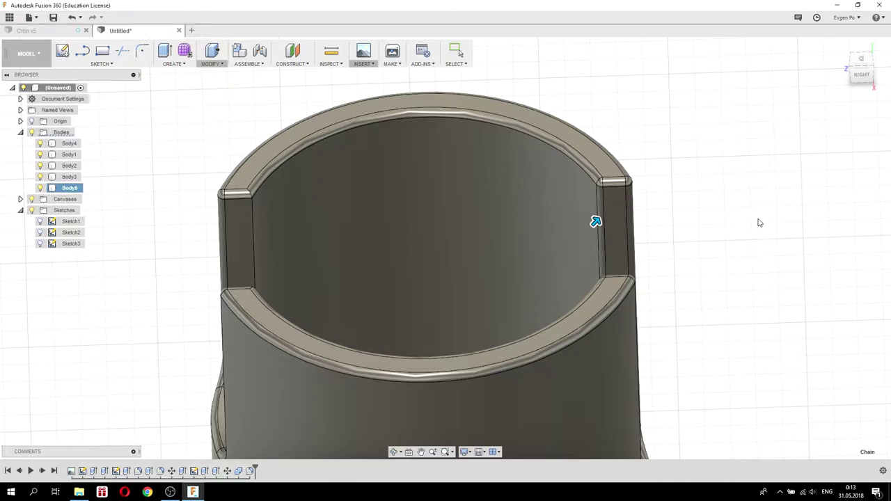
scroll(606, 281, "down", 3)
middle_click_drag(605, 281, 801, 308, "shift")
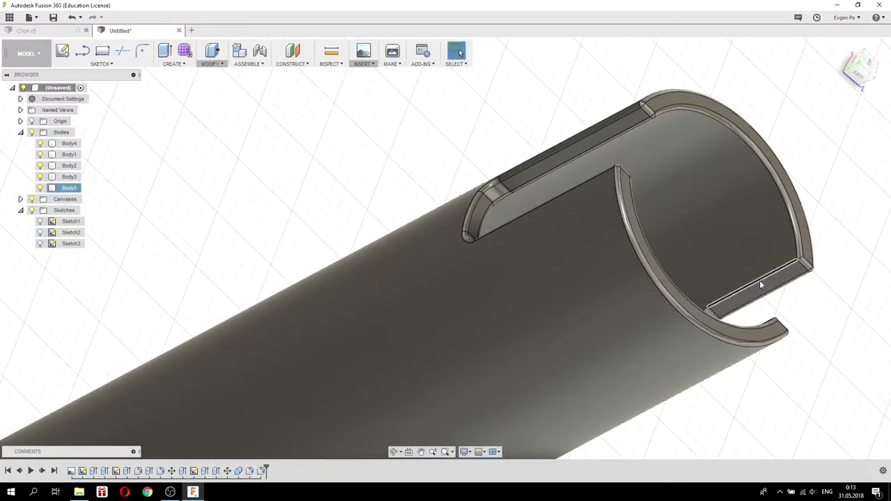
Begin a fillet on a short tube-end edge, then cancel it and view the end face-on.
left_click(760, 280)
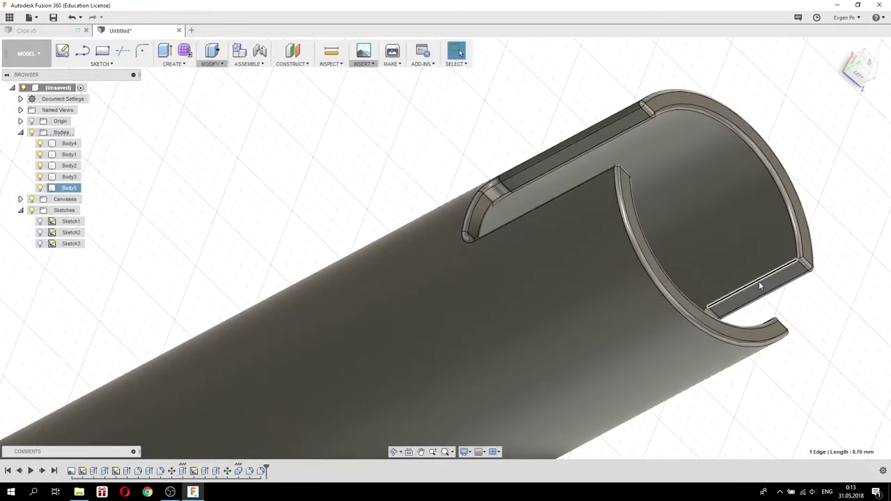
mouse_move(759, 278)
middle_mouse_down("shift")
mouse_move(766, 309)
mouse_move(762, 279)
middle_mouse_up("shift")
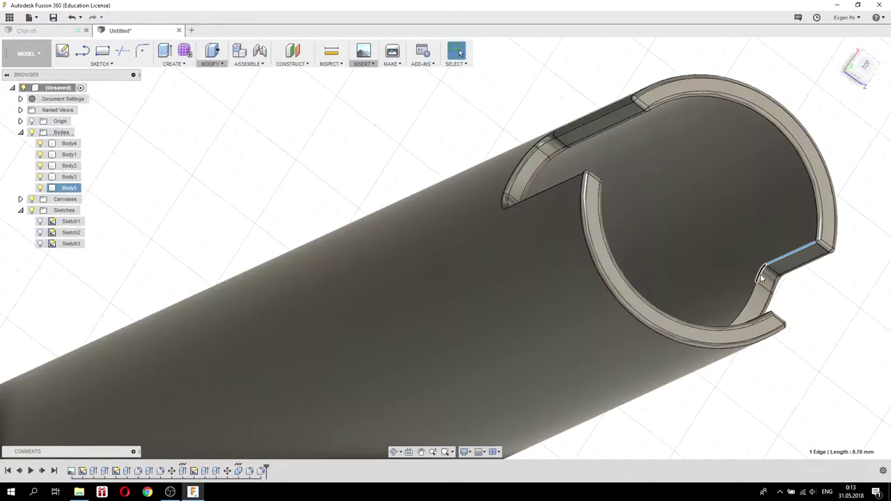
key("f")
middle_click_drag(826, 348, 808, 328, "shift")
type("0.3")
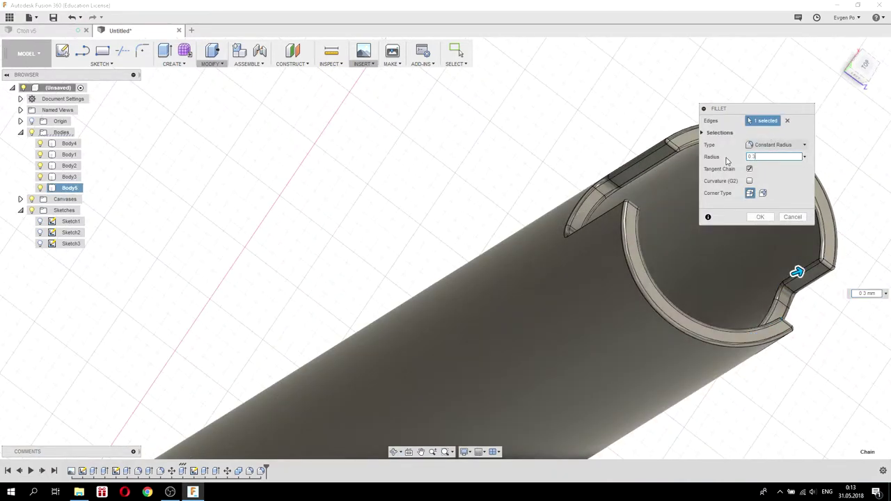
key("Return")
mouse_move(725, 156)
middle_mouse_down("shift")
mouse_move(587, 195)
mouse_move(573, 213)
mouse_move(597, 231)
mouse_move(620, 189)
mouse_move(515, 293)
middle_mouse_up("shift")
scroll(509, 302, "up", 2)
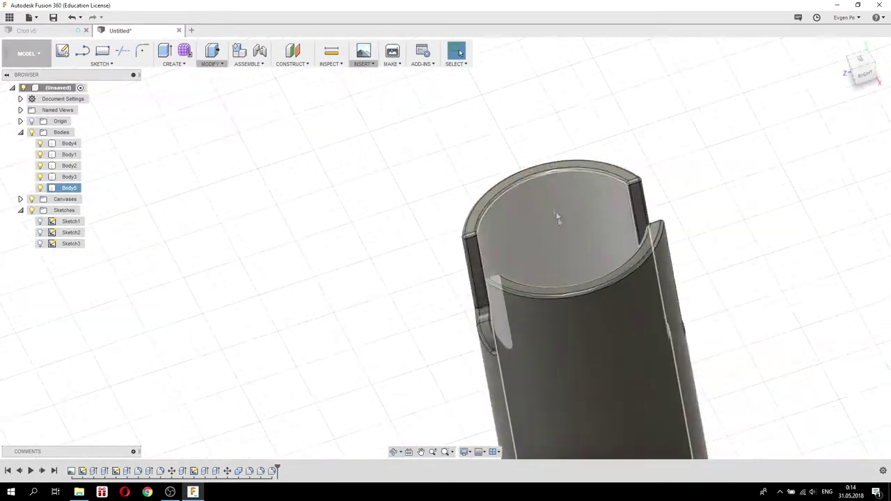
scroll(504, 307, "up", 2)
scroll(485, 338, "up", 3)
Start a new sketch on the tube's top rim face.
left_click(485, 334)
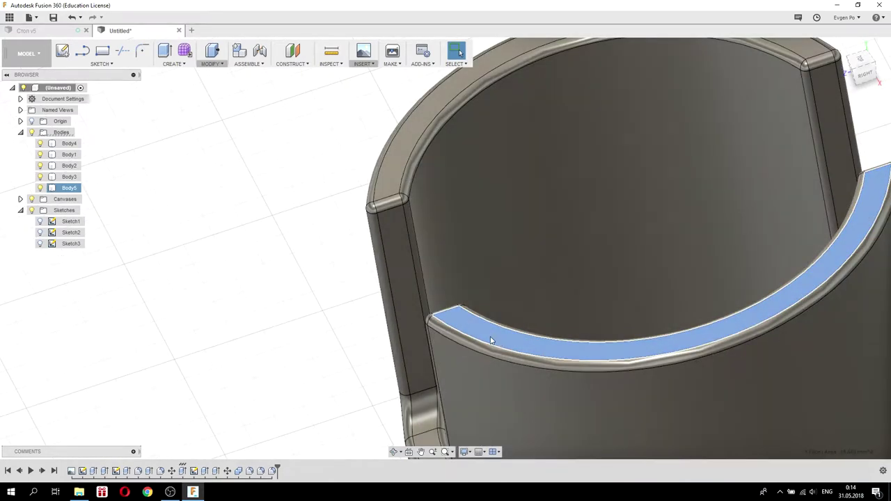
right_click(491, 341)
left_click(493, 191)
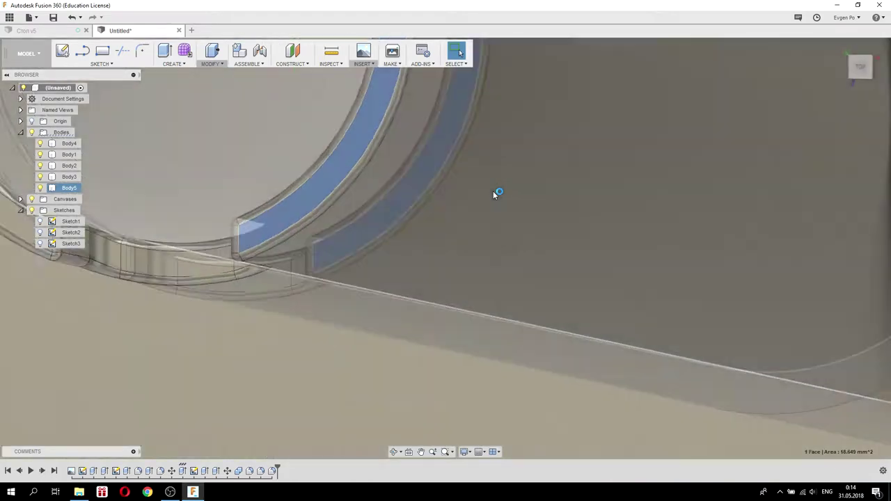
scroll(557, 266, "down", 3)
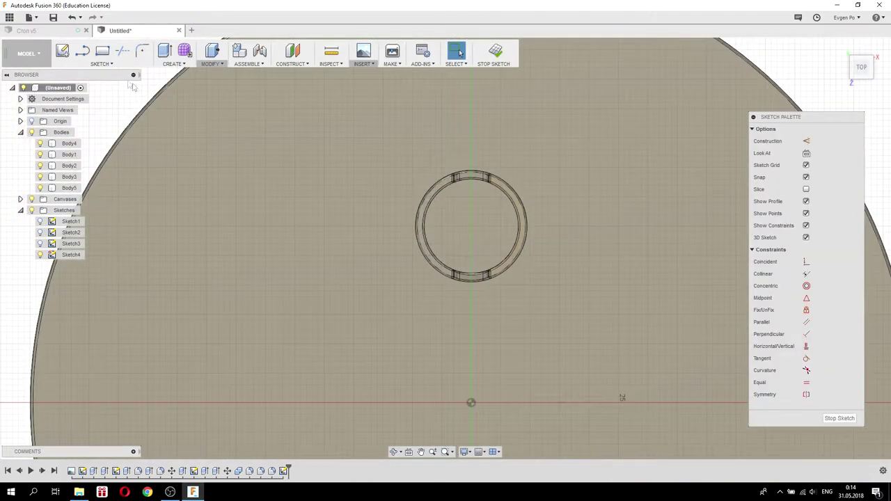
Draw a 15 mm centre-diameter circle centred inside the tube's top ring.
left_click(104, 64)
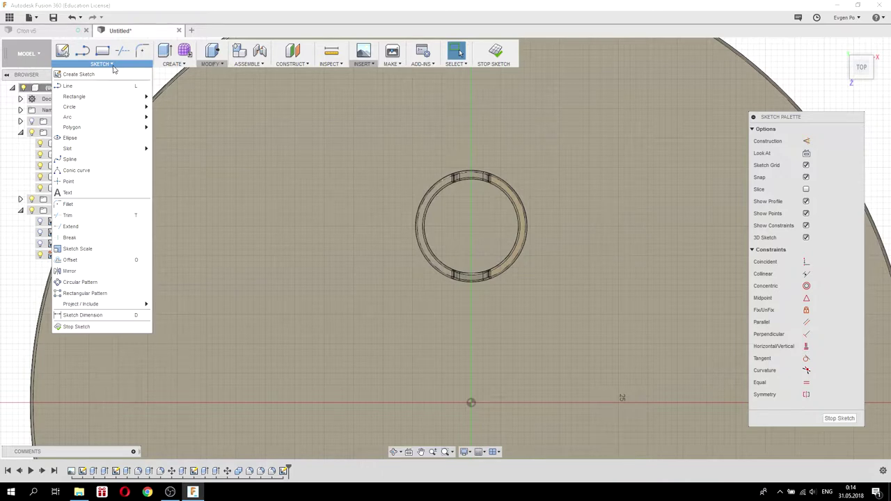
mouse_move(98, 107)
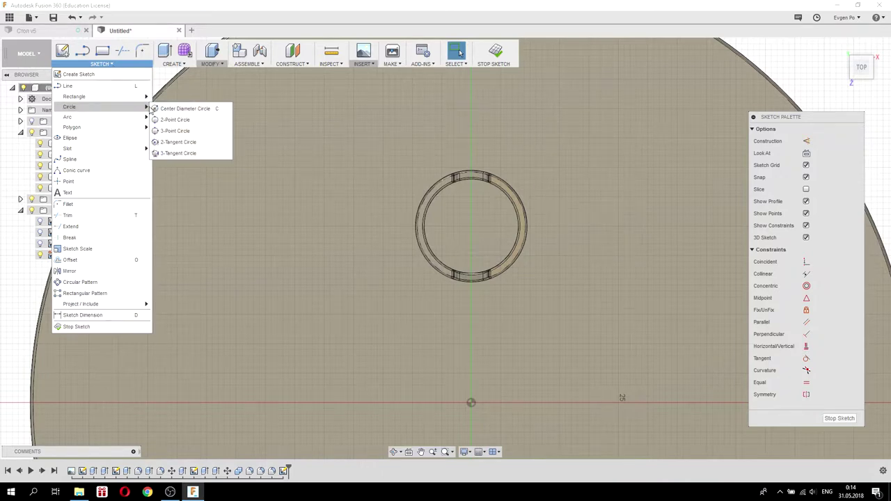
left_click(185, 108)
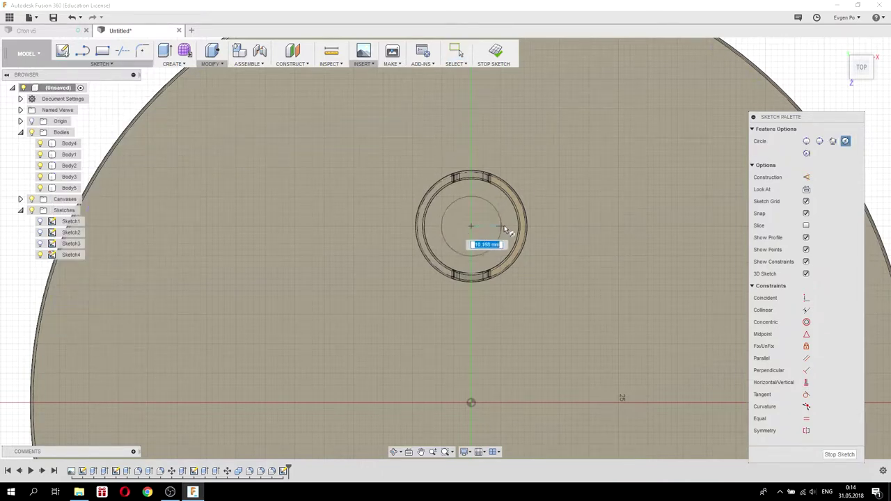
scroll(504, 227, "up", 3)
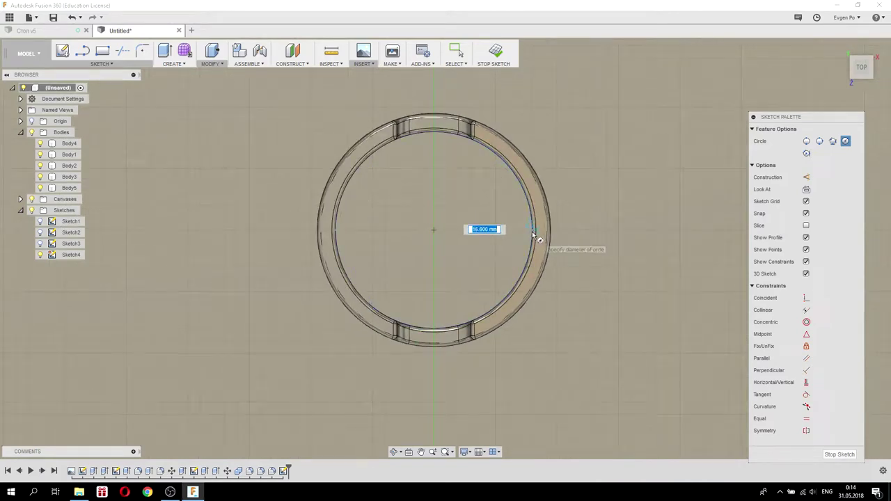
scroll(533, 235, "up", 2)
scroll(533, 235, "up", 1)
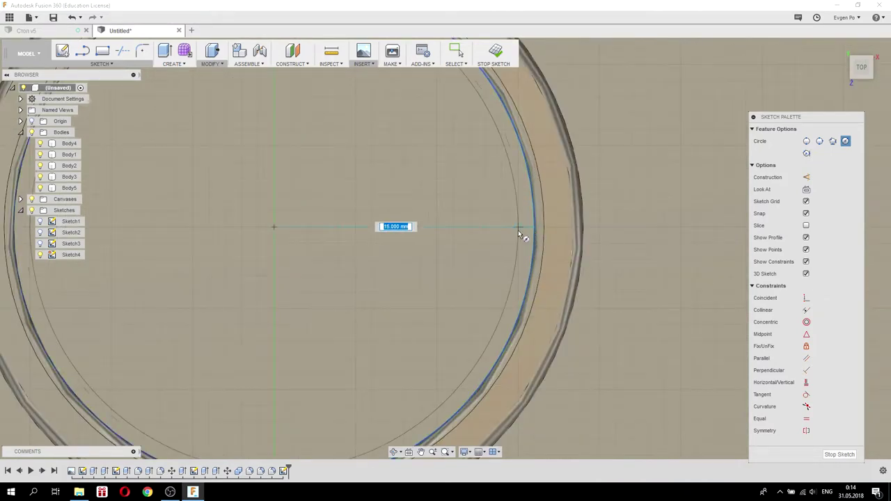
key("Escape")
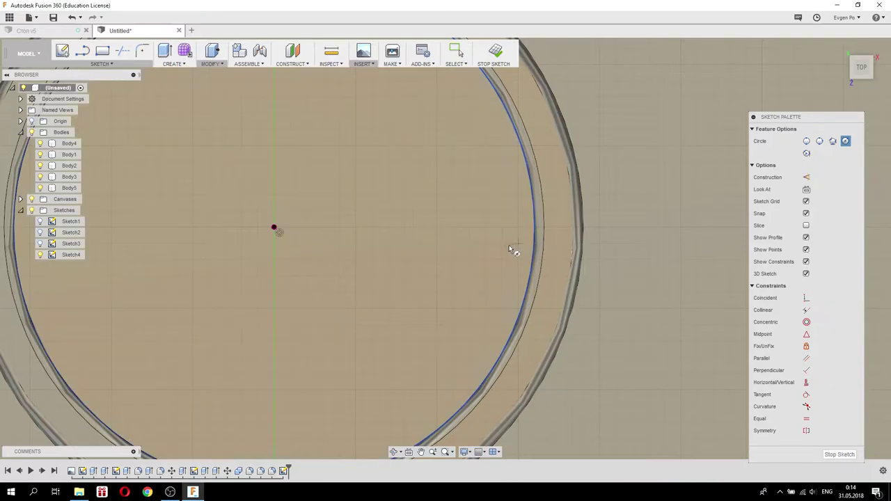
scroll(511, 248, "down", 3)
scroll(497, 245, "down", 3)
mouse_move(472, 221)
middle_mouse_down("shift")
mouse_move(446, 230)
mouse_move(473, 224)
middle_mouse_up("shift")
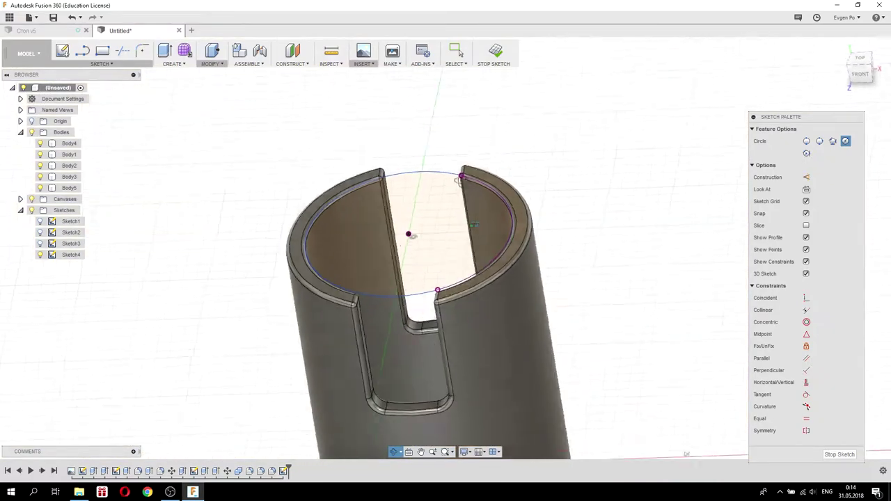
middle_click_drag(412, 235, 435, 201, "shift")
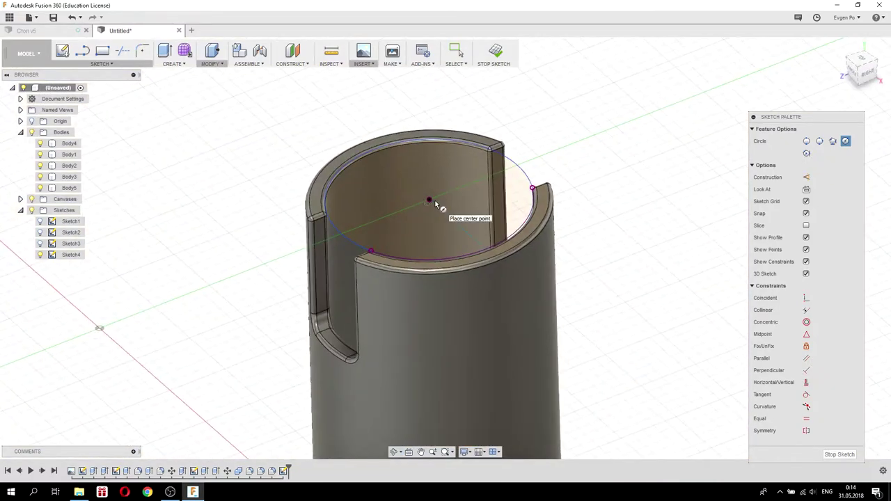
Extrude the inner circle -18 mm into the tube as new Body7, and show Sketch4.
left_click(166, 56)
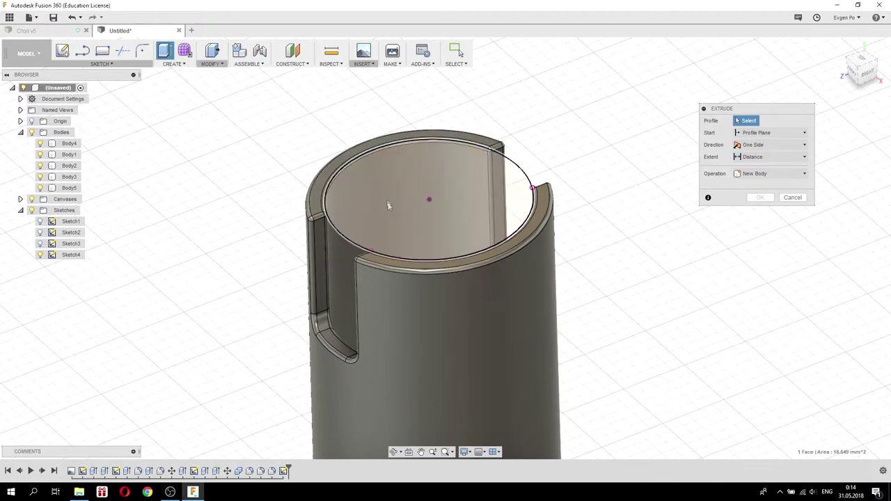
left_click(387, 202)
left_click_drag(421, 182, 423, 392)
left_click(756, 198)
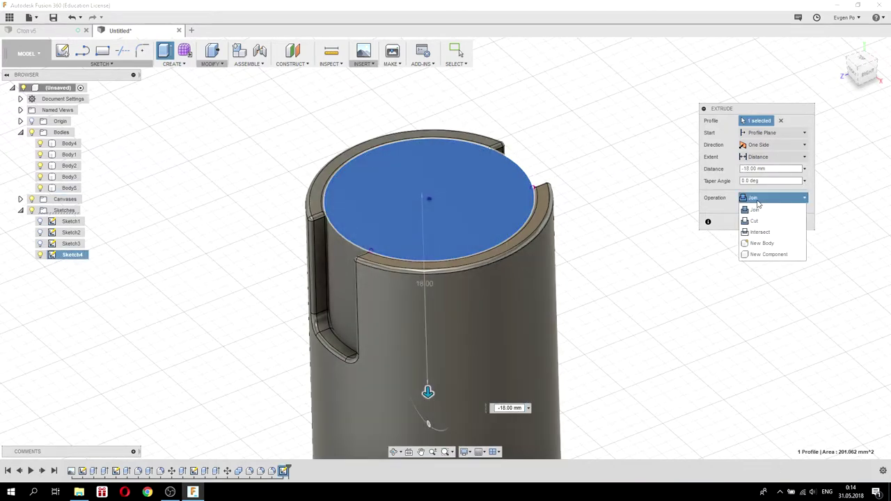
left_click(771, 245)
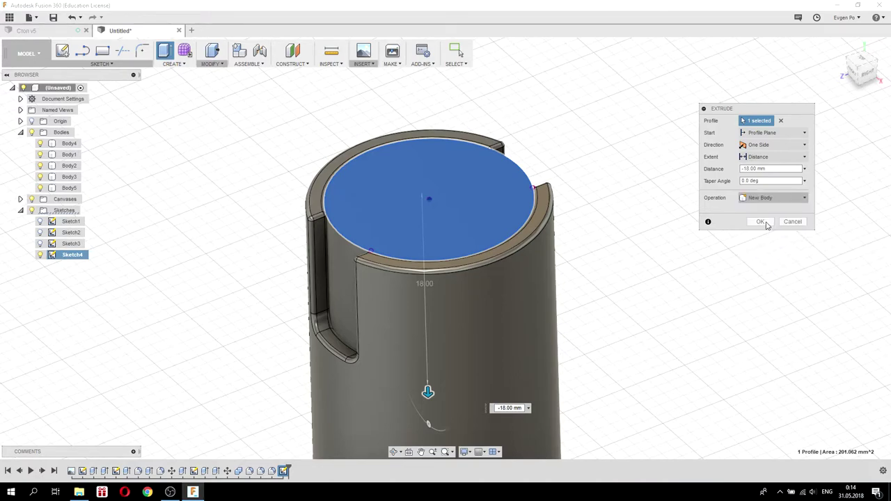
left_click(761, 221)
mouse_move(762, 229)
middle_mouse_down("shift")
mouse_move(571, 229)
mouse_move(686, 243)
mouse_move(636, 230)
mouse_move(580, 232)
mouse_move(631, 223)
mouse_move(676, 252)
mouse_move(360, 274)
mouse_move(424, 273)
middle_mouse_up("shift")
left_click(44, 269)
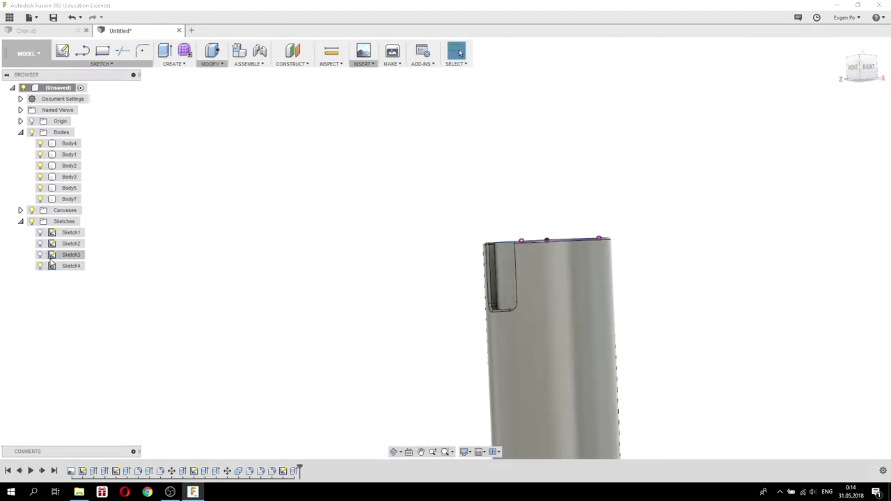
Show Sketch3 and cut its two slot profiles -53 mm through the post top.
left_click(39, 255)
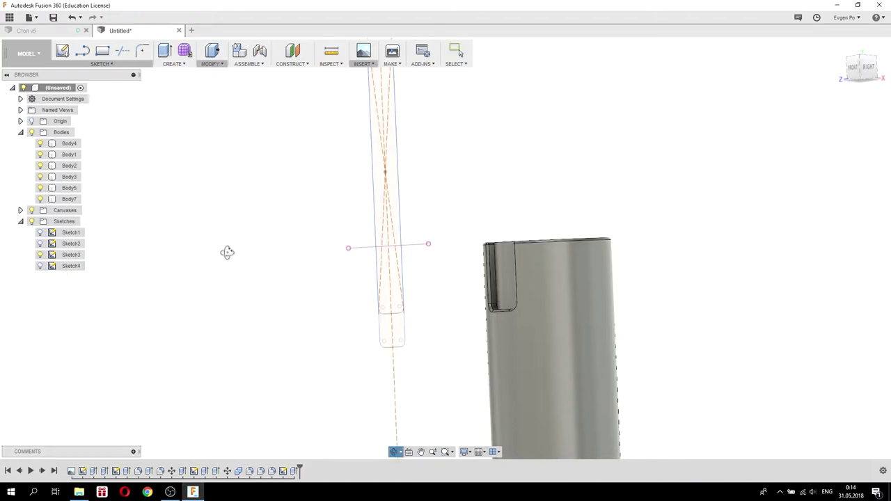
middle_click_drag(227, 252, 233, 258, "shift")
left_click(164, 51)
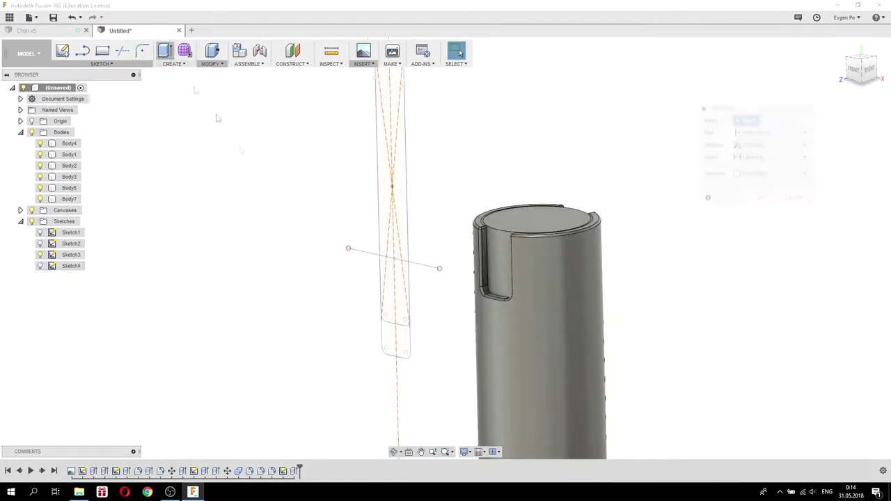
left_click(389, 292)
left_click(384, 153)
mouse_move(455, 243)
middle_mouse_down("shift")
mouse_move(414, 233)
mouse_move(392, 241)
mouse_move(442, 245)
mouse_move(434, 241)
mouse_move(453, 253)
middle_mouse_up("shift")
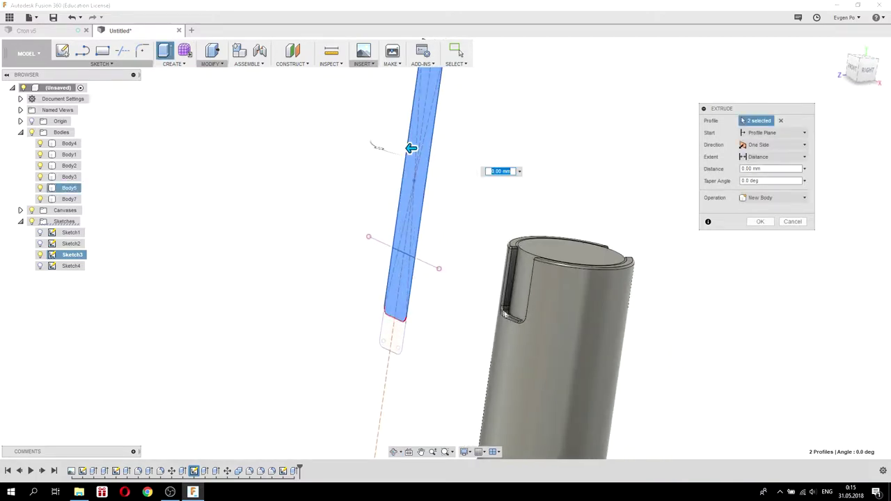
mouse_move(411, 148)
left_mouse_down()
mouse_move(582, 166)
mouse_move(656, 145)
left_mouse_up()
mouse_move(694, 137)
middle_mouse_down("shift")
mouse_move(451, 218)
mouse_move(481, 224)
mouse_move(498, 240)
middle_mouse_up("shift")
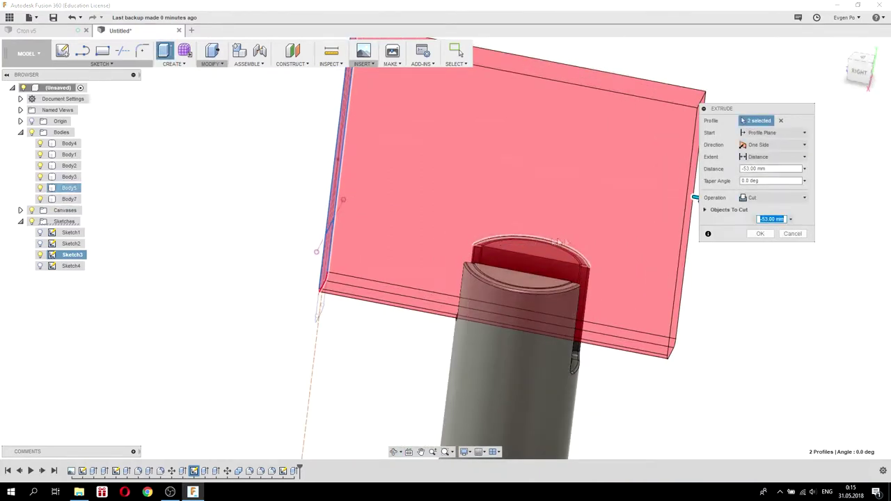
left_click(760, 235)
middle_click_drag(746, 246, 655, 333, "shift")
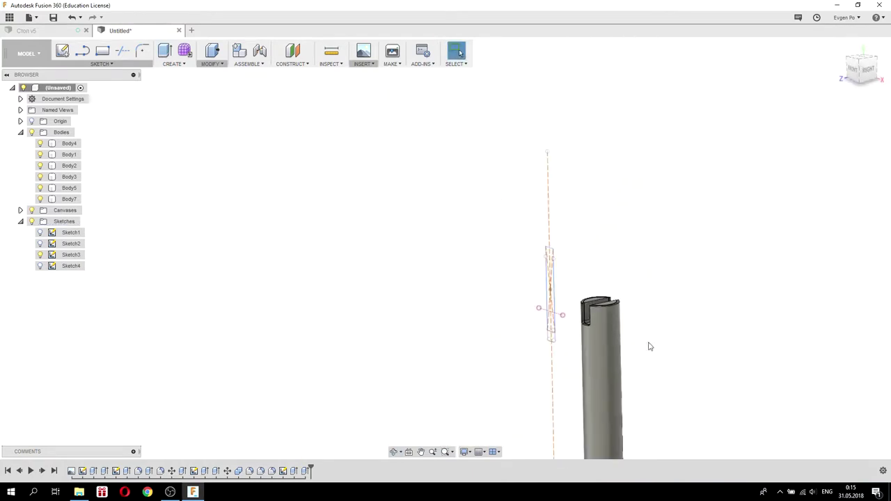
Orbit and zoom around the slotted post top, then view the whole lamp from Front.
mouse_move(648, 346)
middle_mouse_down("shift")
mouse_move(592, 297)
mouse_move(528, 287)
middle_mouse_up("shift")
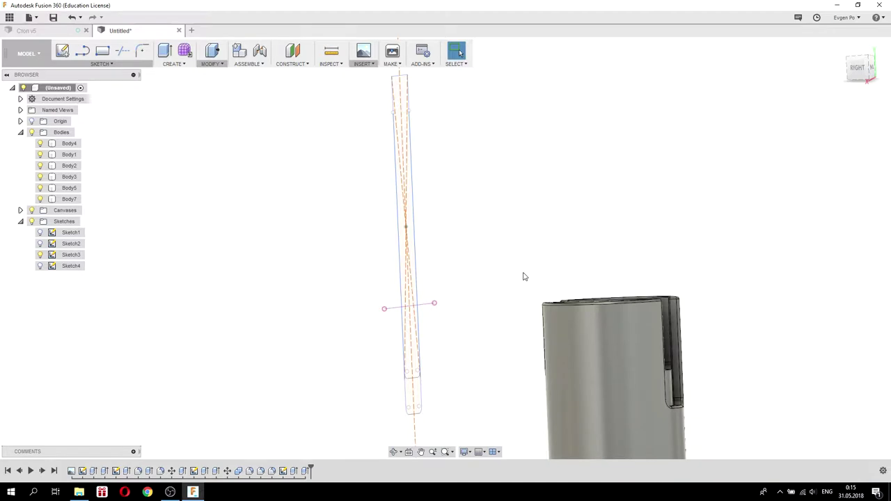
middle_click_drag(524, 276, 623, 279, "shift")
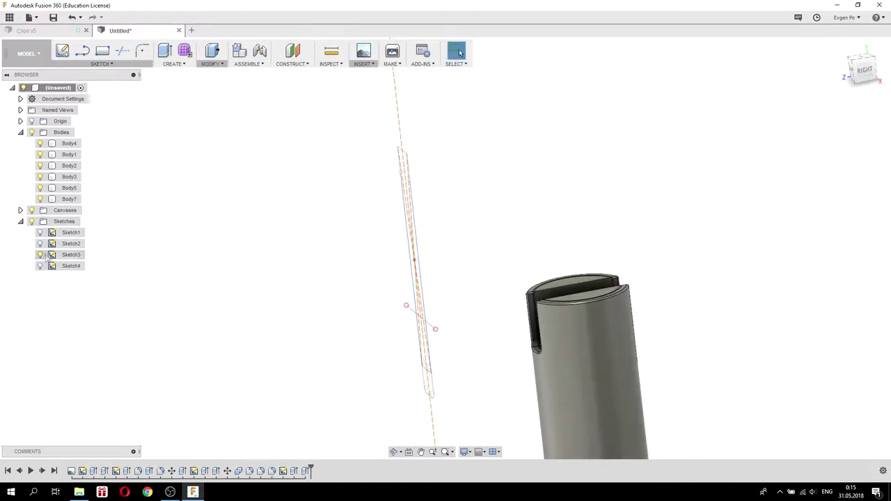
mouse_move(325, 246)
middle_mouse_down("shift")
mouse_move(473, 236)
mouse_move(430, 239)
middle_mouse_up("shift")
scroll(386, 249, "down", 3)
scroll(324, 351, "up", 5)
scroll(325, 351, "up", 4)
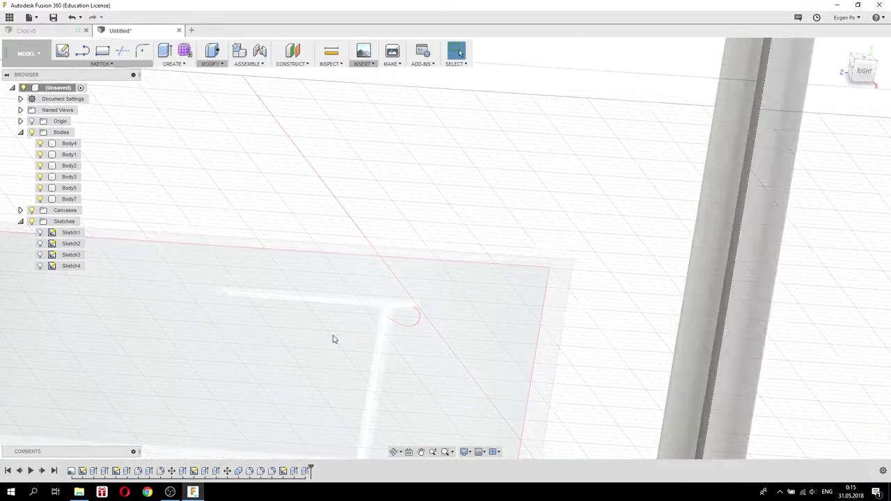
scroll(333, 339, "up", 2)
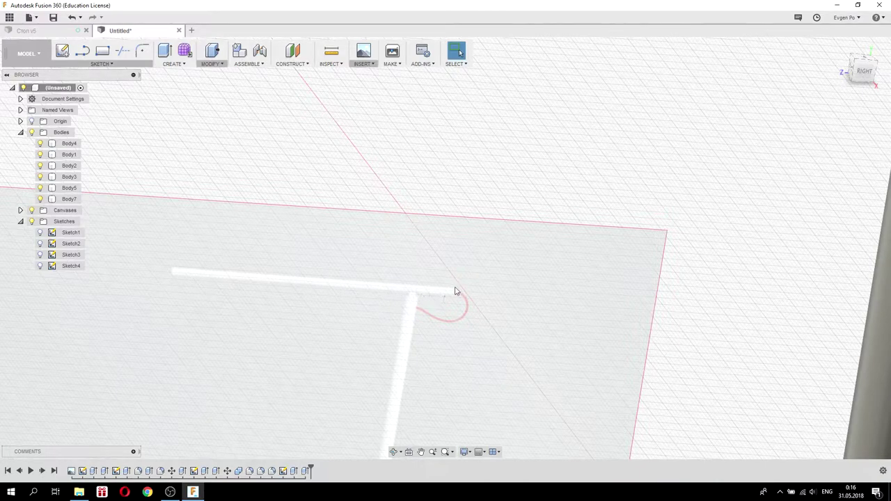
scroll(429, 298, "down", 5)
scroll(460, 292, "down", 3)
scroll(469, 281, "down", 2)
mouse_move(469, 281)
middle_mouse_down("shift")
mouse_move(479, 222)
mouse_move(509, 225)
mouse_move(828, 138)
middle_mouse_up("shift")
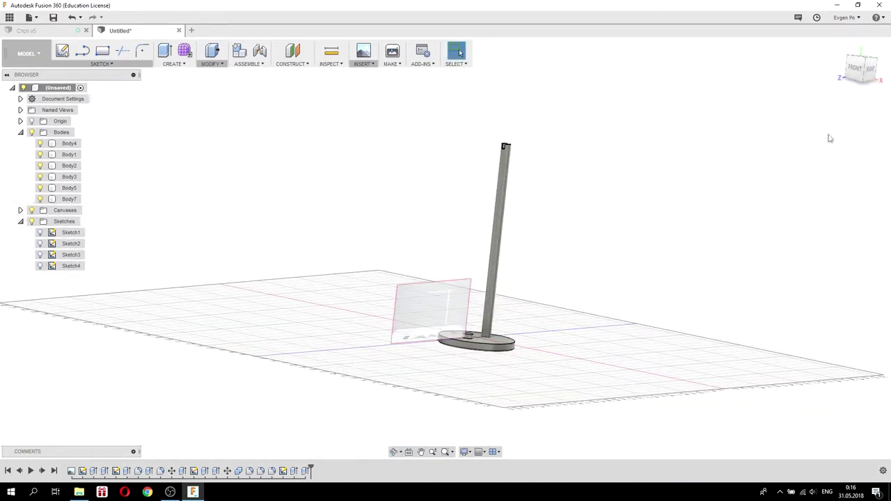
left_click(853, 69)
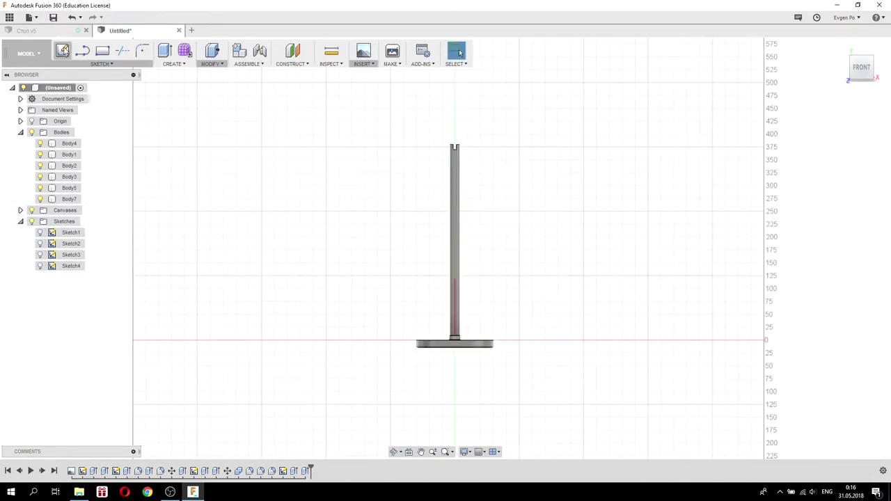
Start new Sketch5 on the front origin plane.
left_click(62, 50)
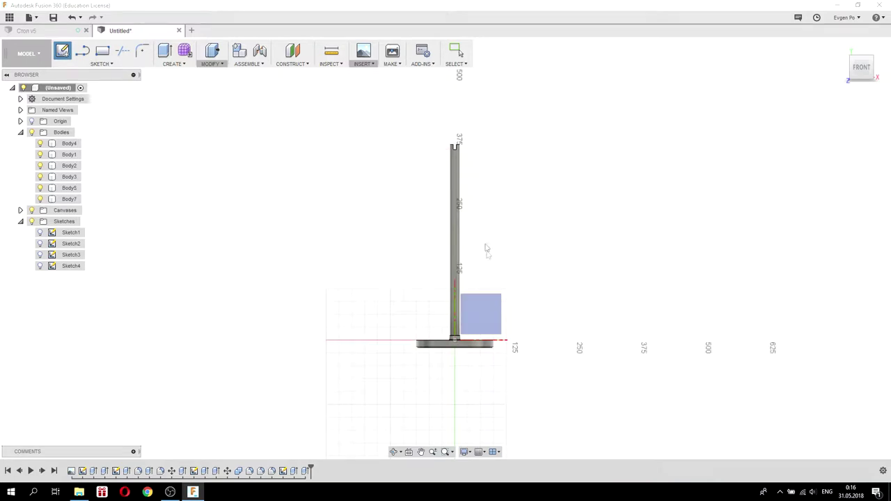
left_click(480, 312)
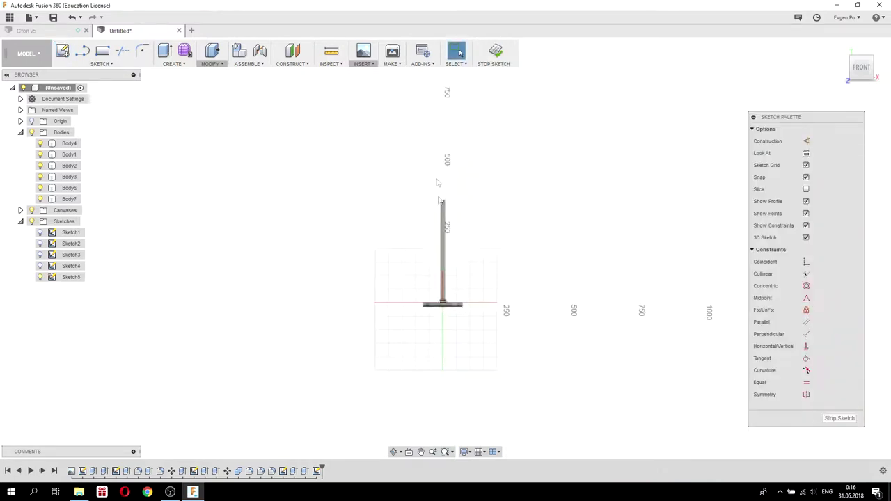
scroll(437, 183, "up", 5)
scroll(455, 202, "up", 1)
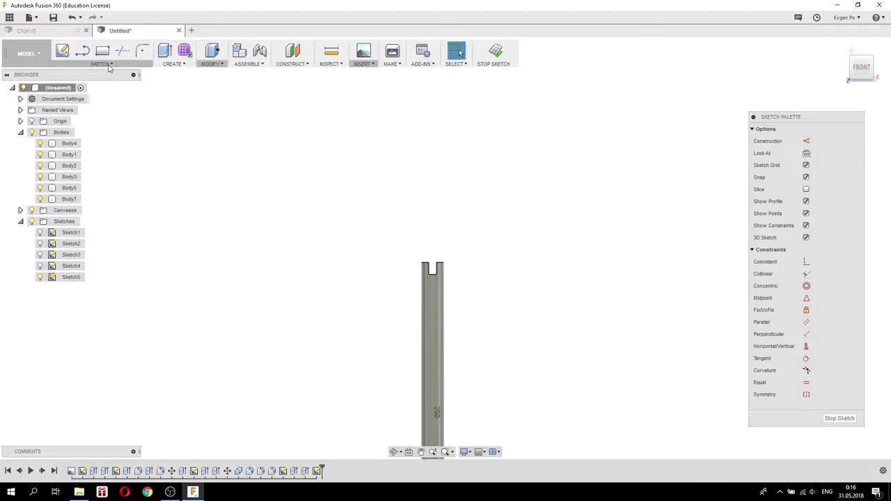
Begin a center-to-center slot above the post with centers 20 mm apart.
left_click(109, 64)
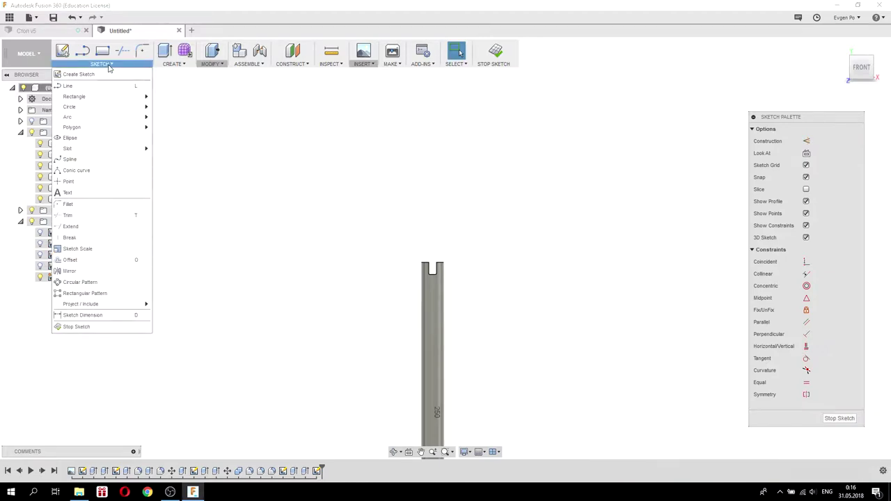
mouse_move(84, 148)
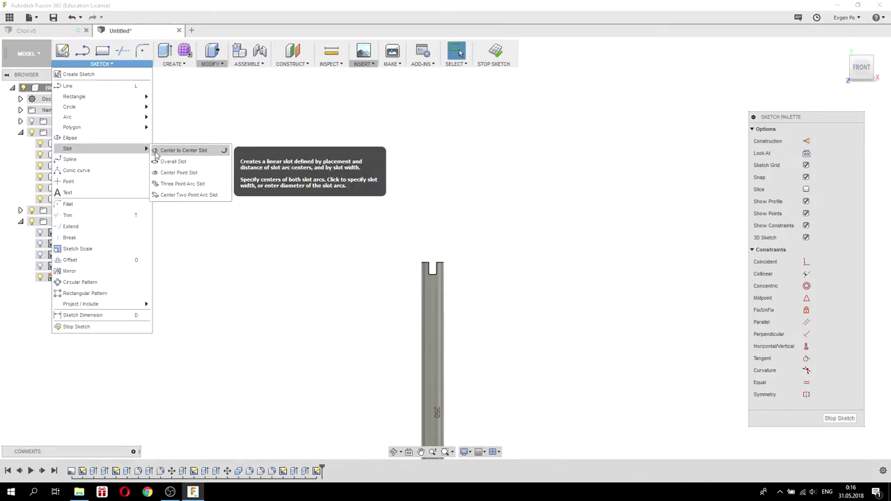
left_click(156, 152)
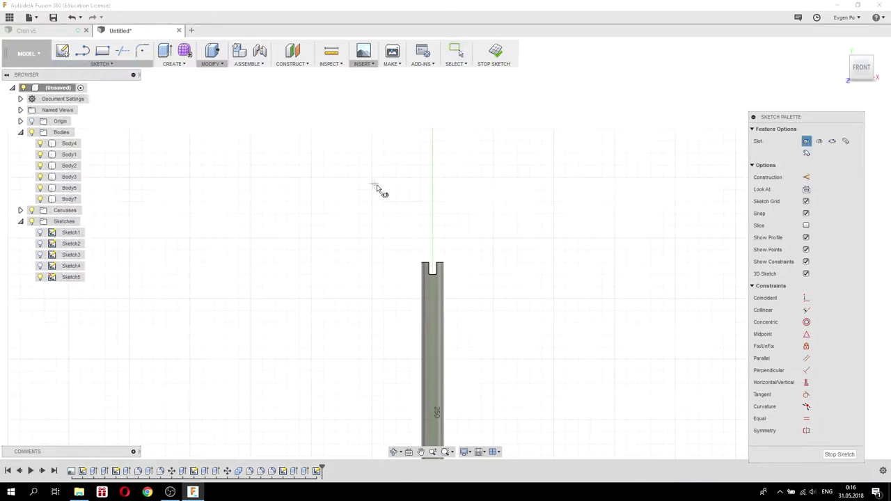
scroll(397, 209, "up", 2)
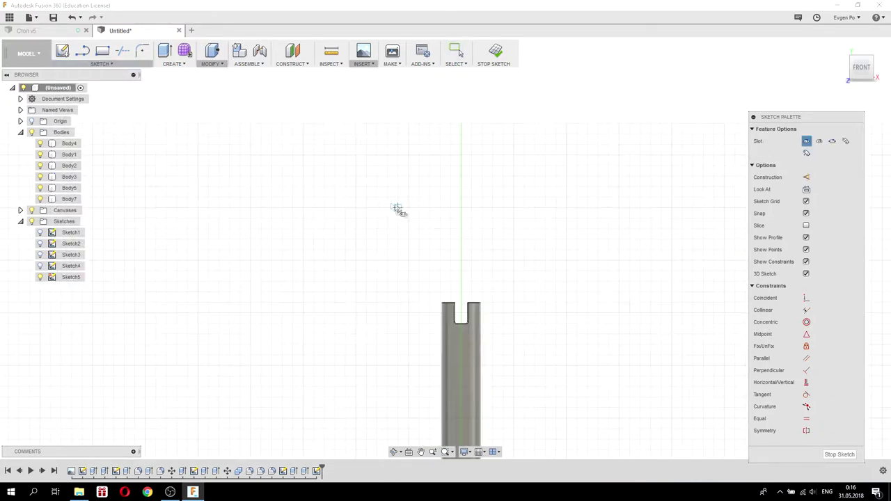
left_click(440, 240)
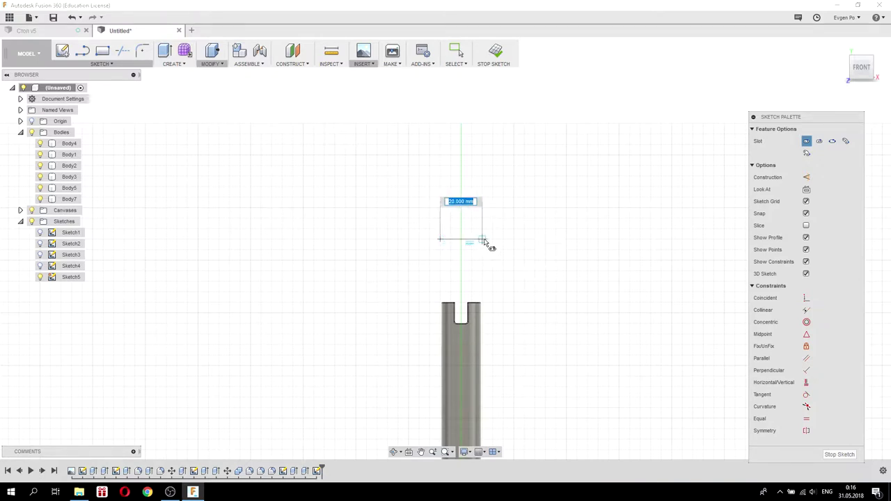
left_click(484, 240)
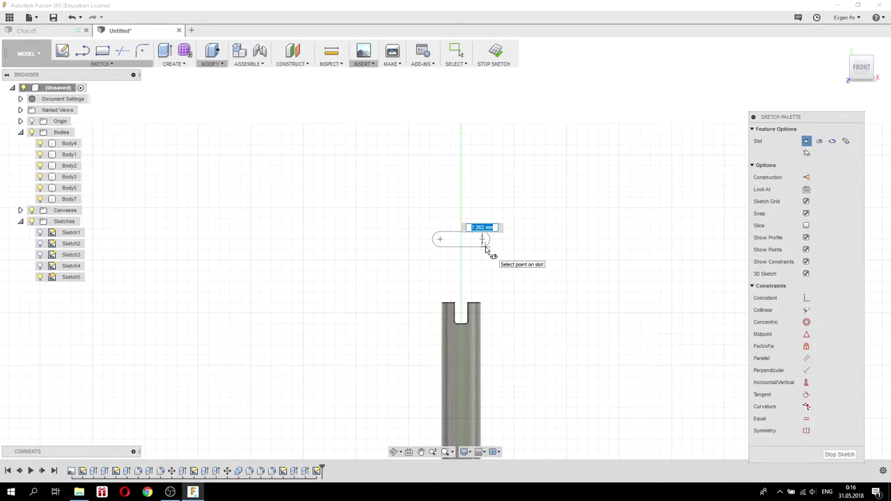
Draw a trial overall slot above the tube, then undo it.
key("Escape")
left_click(101, 64)
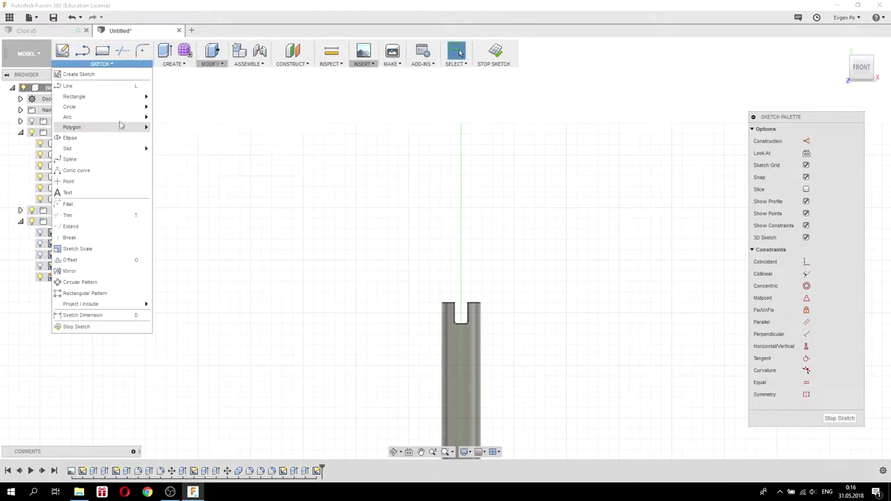
mouse_move(68, 148)
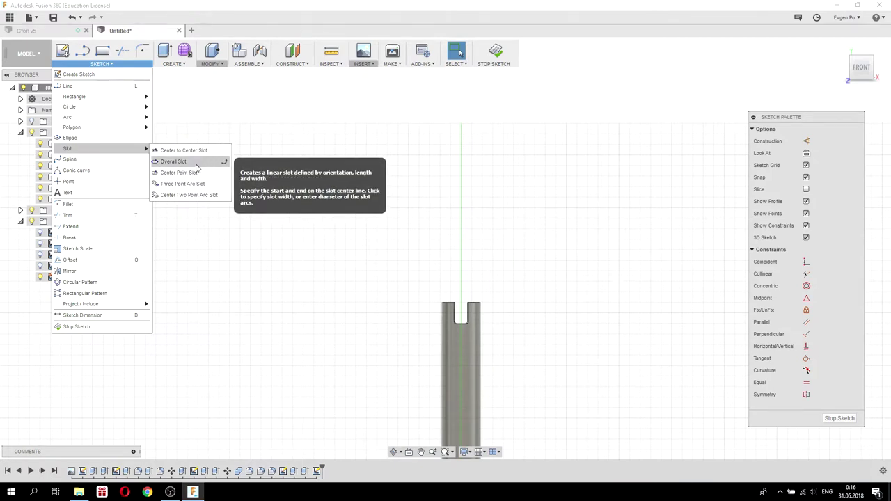
left_click(191, 165)
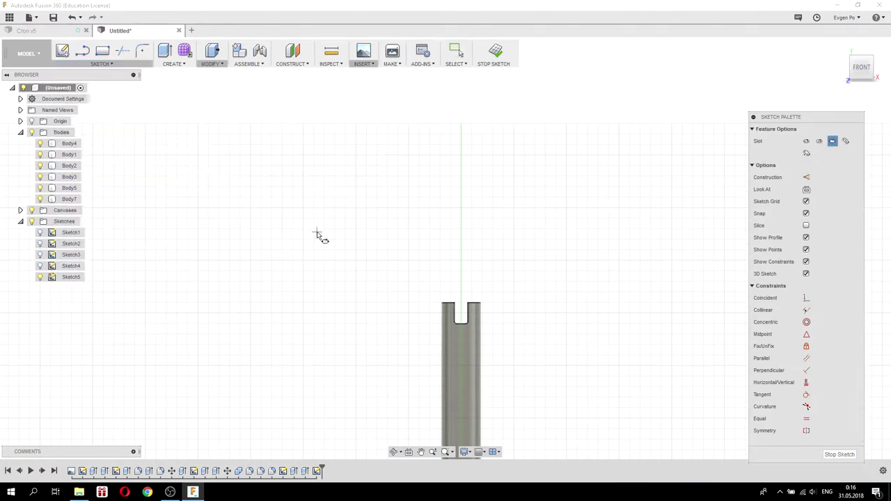
left_click(430, 250)
left_click(483, 252)
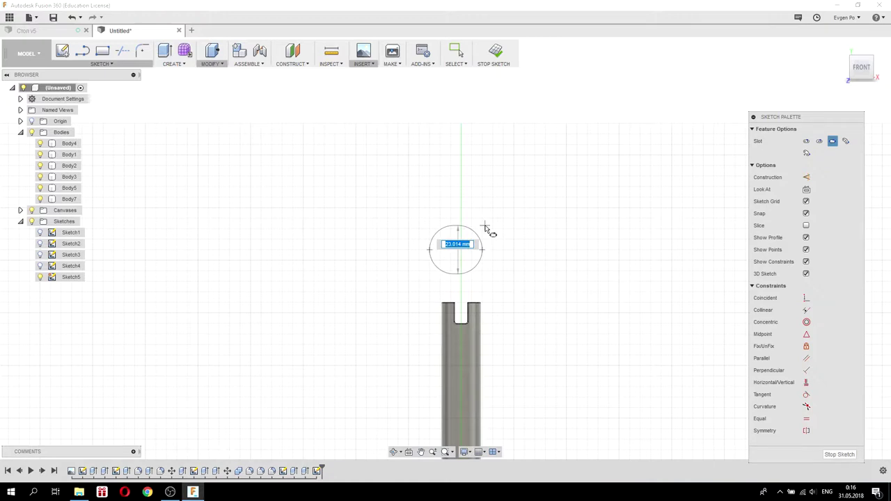
left_click(482, 240)
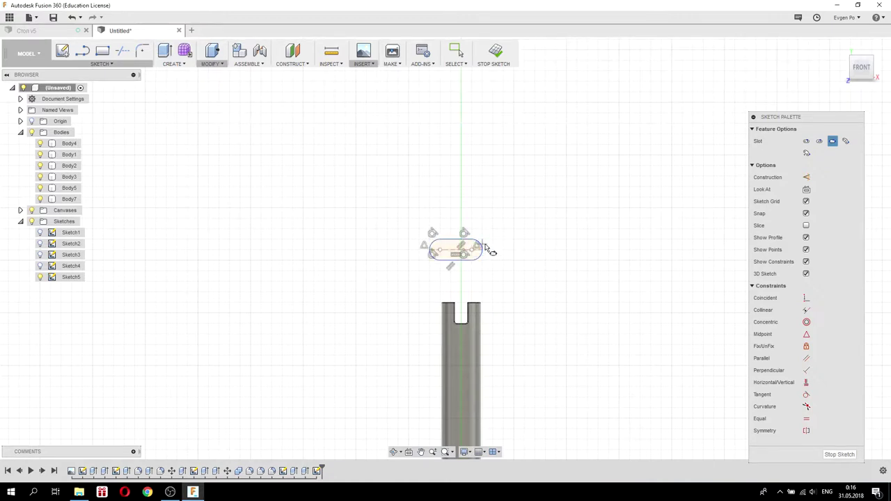
key("Escape")
key("ctrl+z")
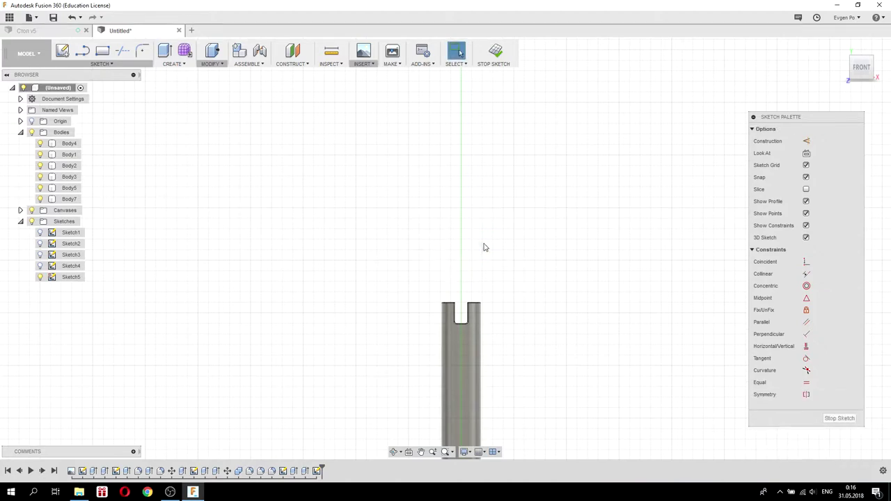
Sketch an overall slot 20 mm long and 10 mm wide just above the tube.
left_click(124, 64)
mouse_move(70, 138)
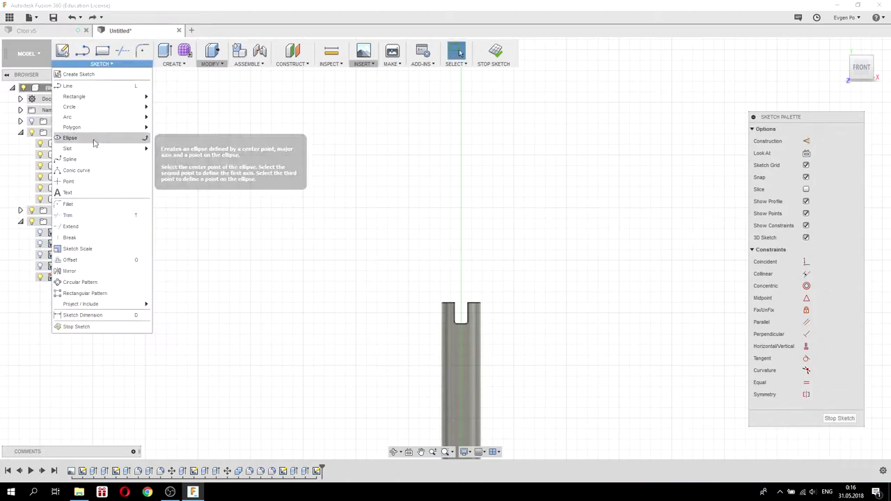
left_click(173, 163)
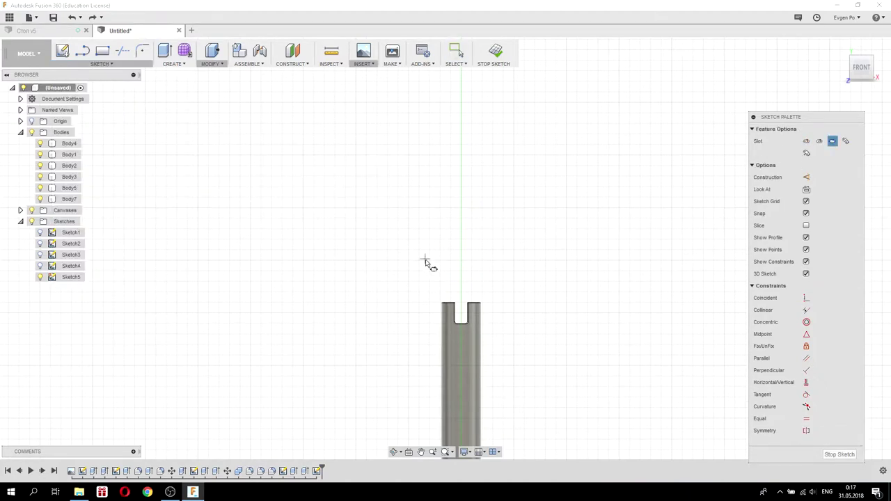
left_click(429, 261)
type("20")
key("Tab")
type("2")
key("Tab")
key("Return")
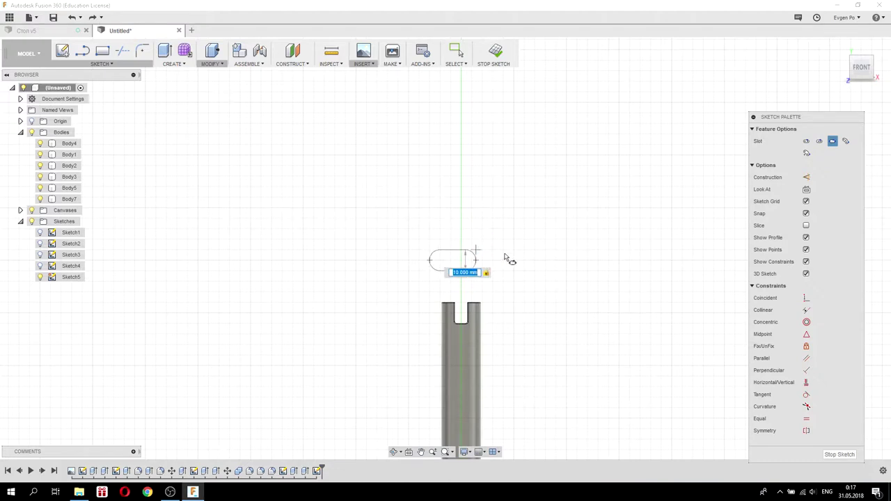
key("Return")
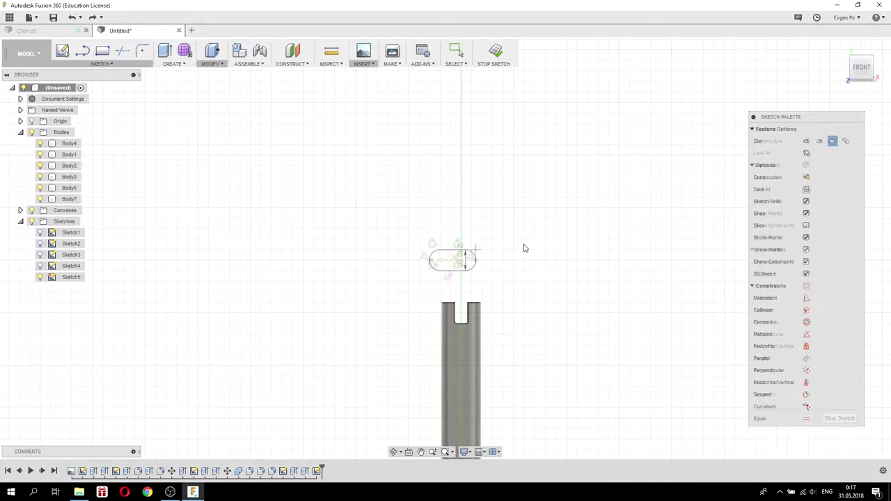
mouse_move(526, 249)
middle_mouse_down("shift")
mouse_move(487, 212)
mouse_move(481, 237)
middle_mouse_up("shift")
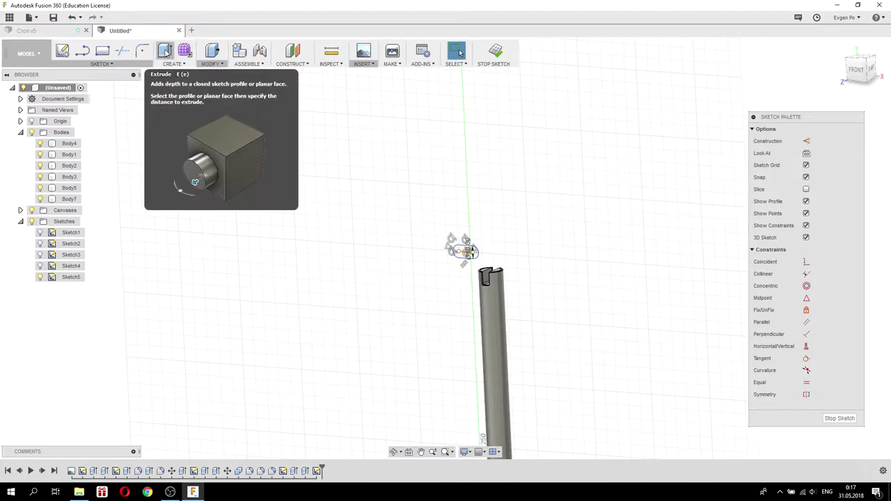
Extrude the slot profile 425 mm into a new bar, Body8, and select its rounded end face.
left_click(167, 52)
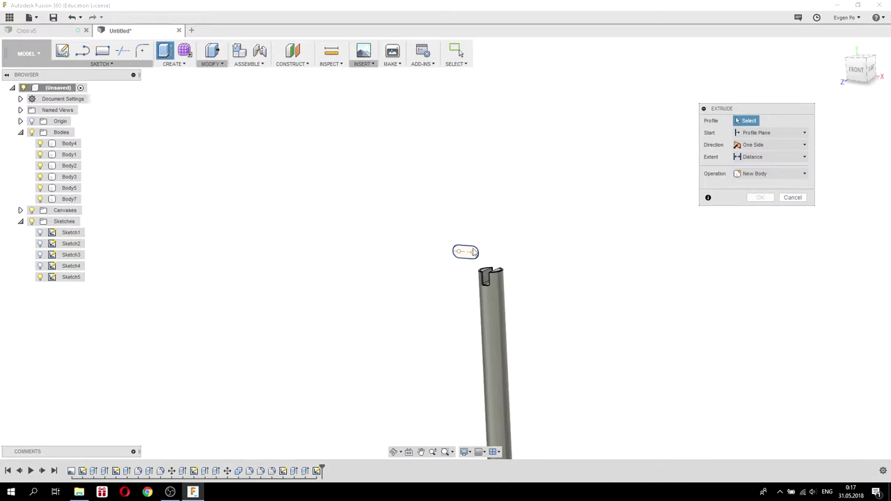
left_click(466, 252)
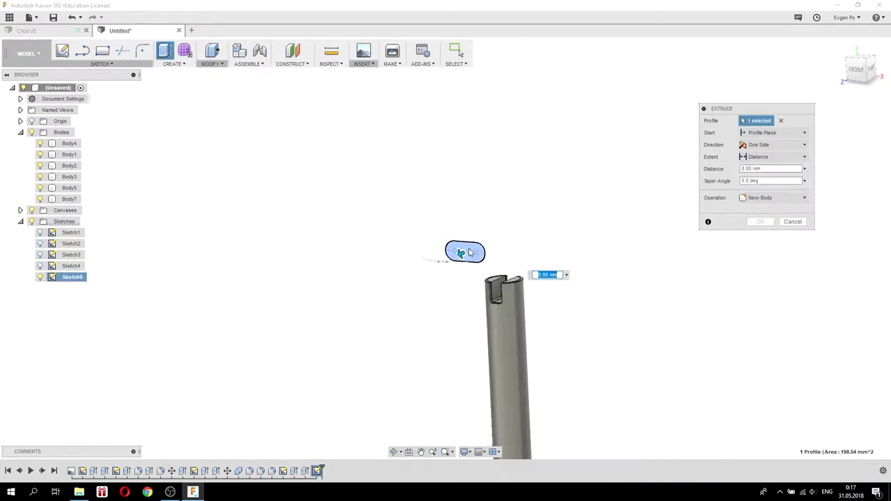
scroll(435, 255, "down", 1)
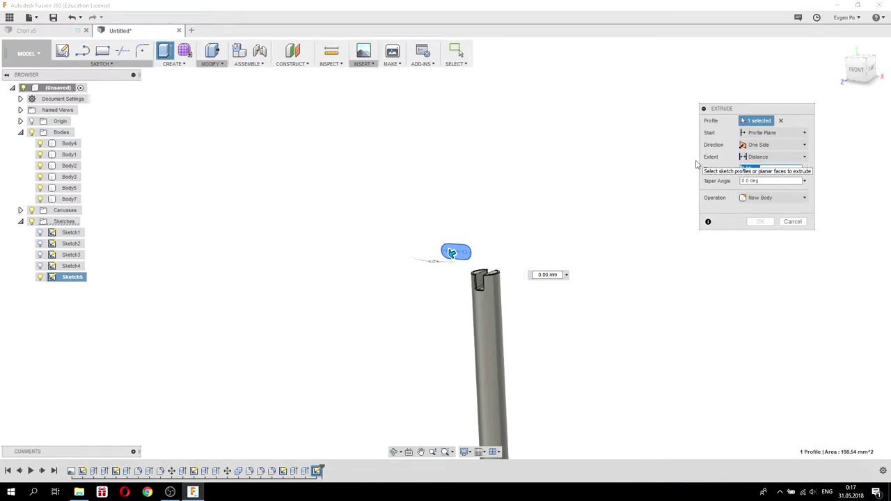
type("4")
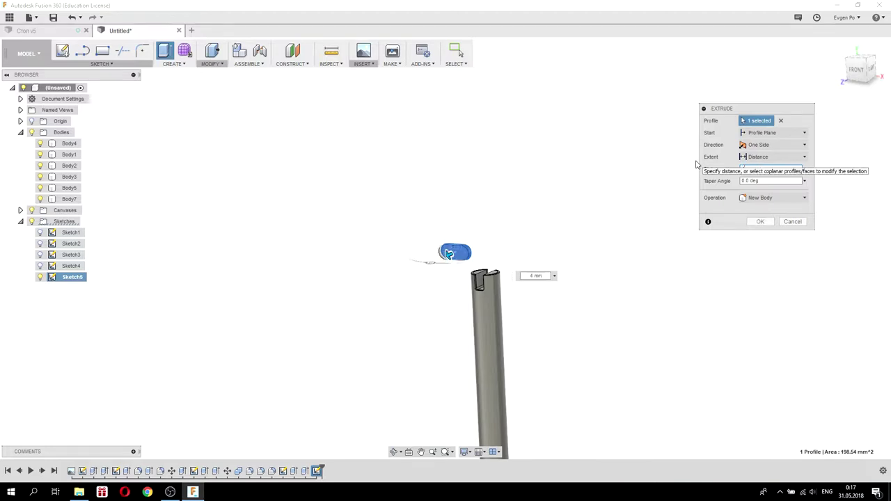
type("25")
scroll(659, 206, "down", 1)
left_click(759, 222)
mouse_move(661, 311)
middle_mouse_down("shift")
mouse_move(616, 295)
mouse_move(550, 303)
mouse_move(573, 313)
mouse_move(676, 301)
mouse_move(679, 311)
middle_mouse_up("shift")
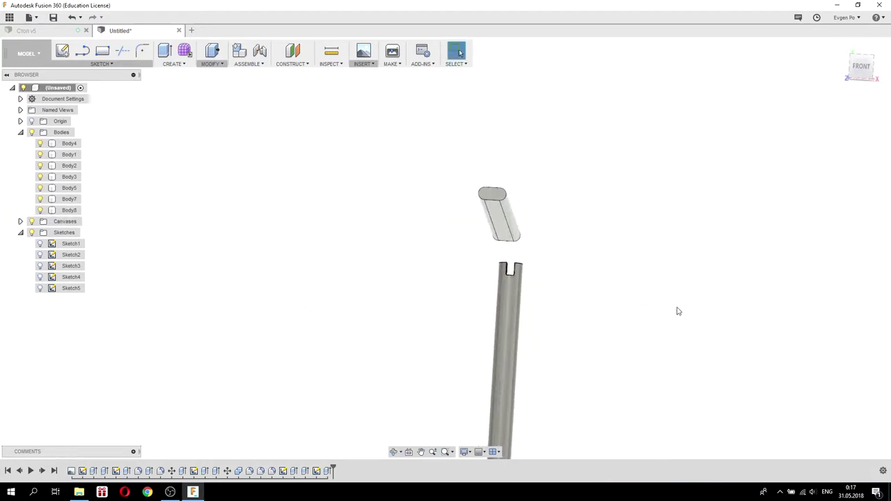
middle_click_drag(470, 227, 492, 181, "shift")
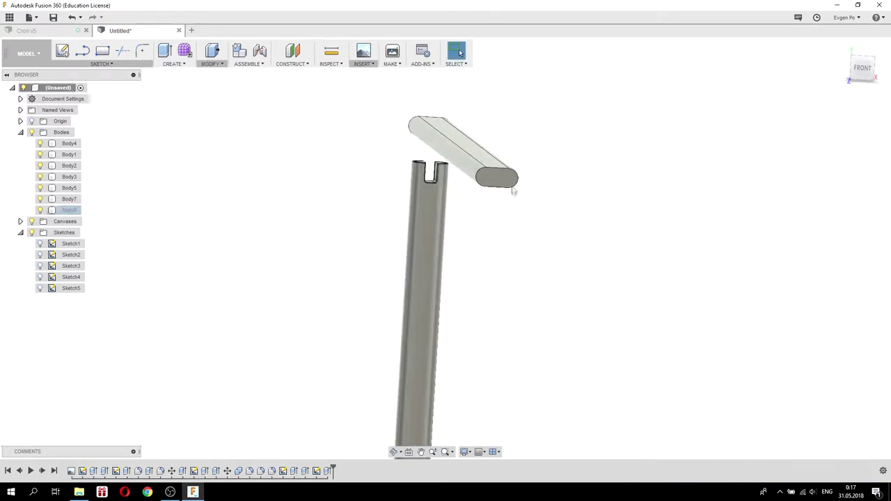
left_click(491, 181)
Start a sketch on the bar's end face and offset its rounded outline 0.5 mm inward.
right_click(492, 181)
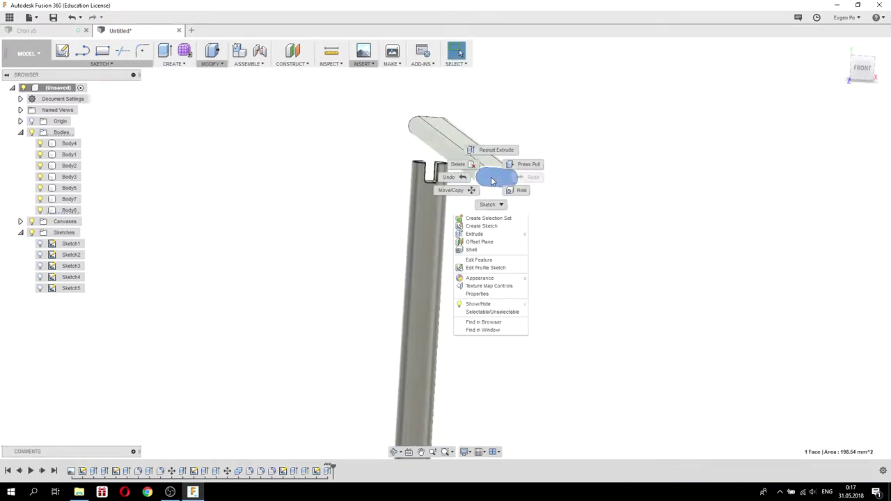
left_click(488, 228)
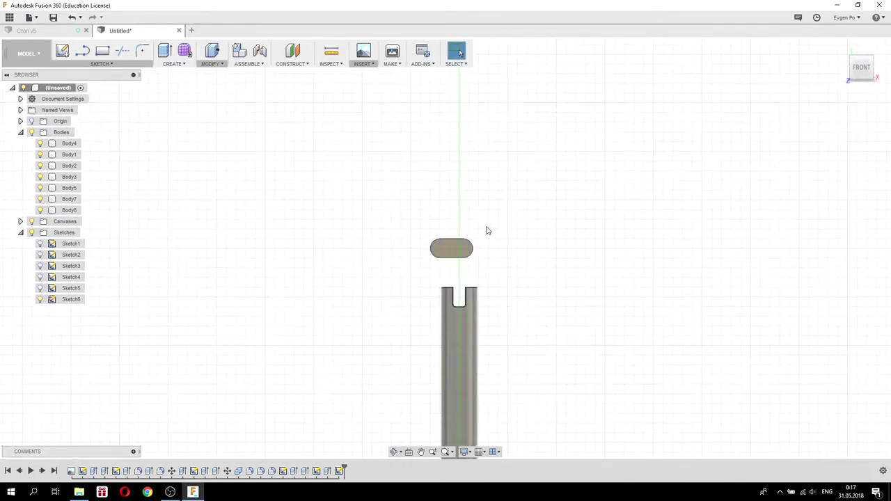
left_click(105, 63)
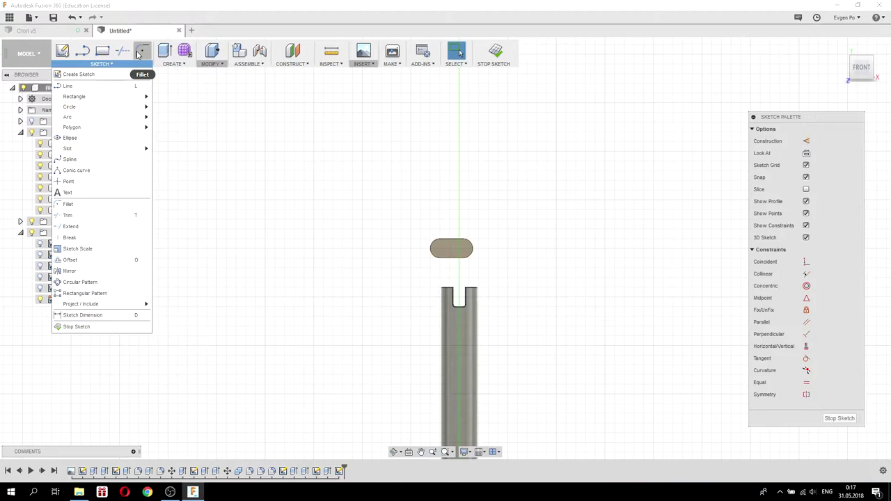
left_click(105, 260)
scroll(458, 261, "up", 3)
left_click(439, 204)
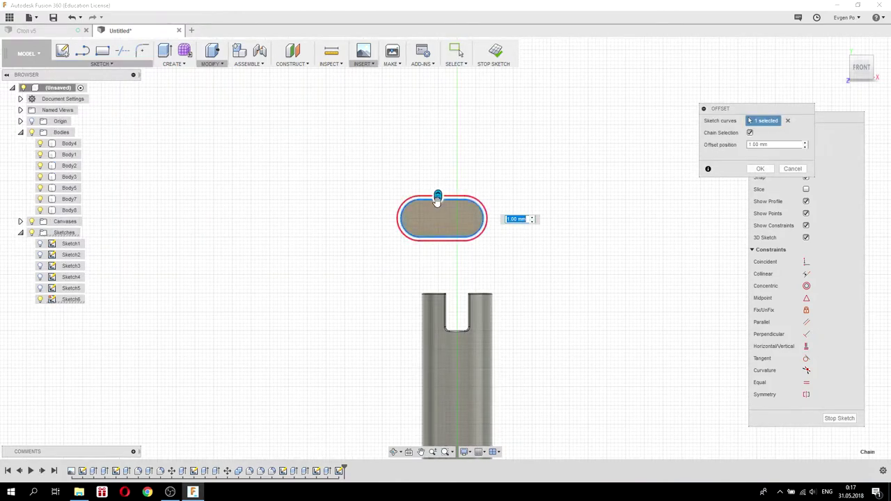
scroll(437, 202, "up", 2)
scroll(437, 204, "up", 3)
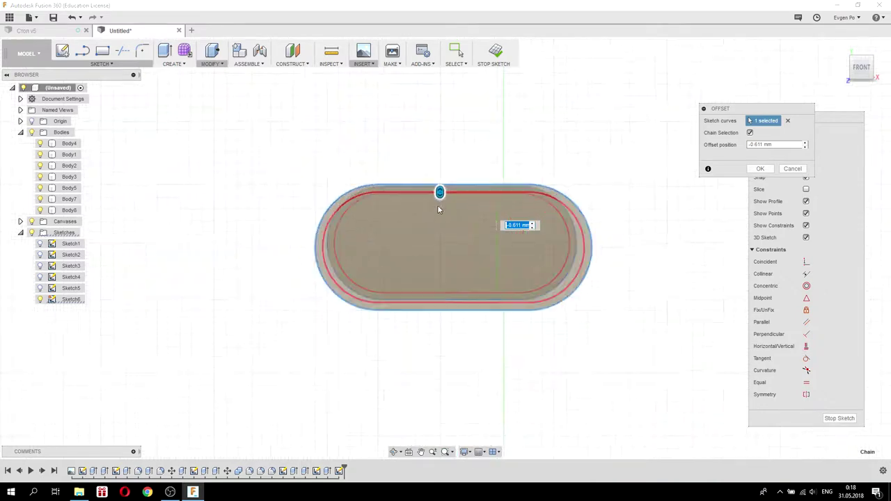
key("Tab")
type("-0.5")
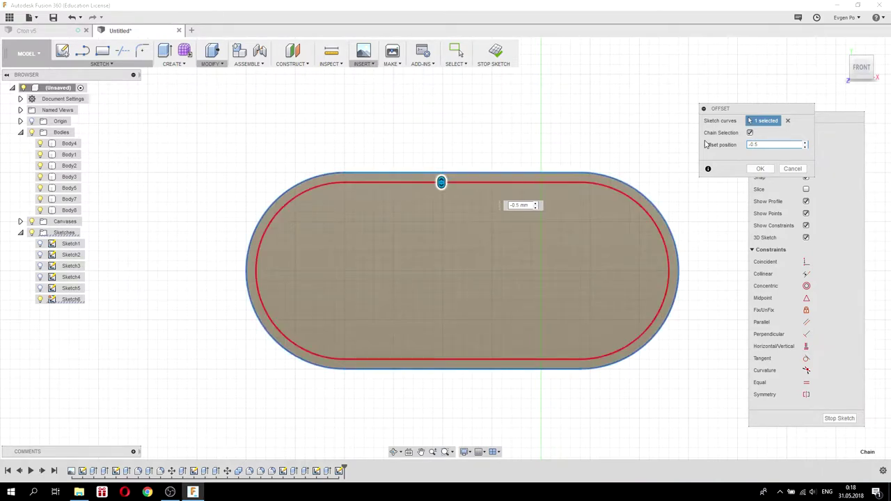
key("Return")
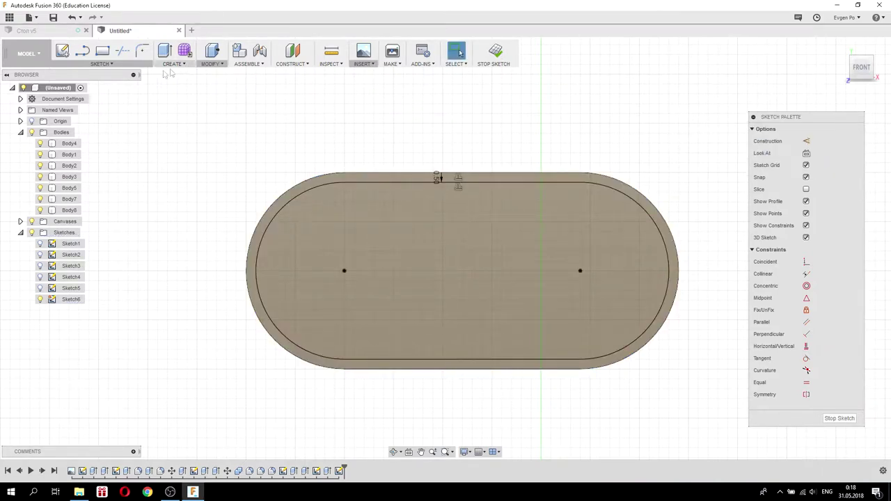
Offset the outer outline 1 mm inward and select the ring between the outlines for extrusion.
left_click(145, 67)
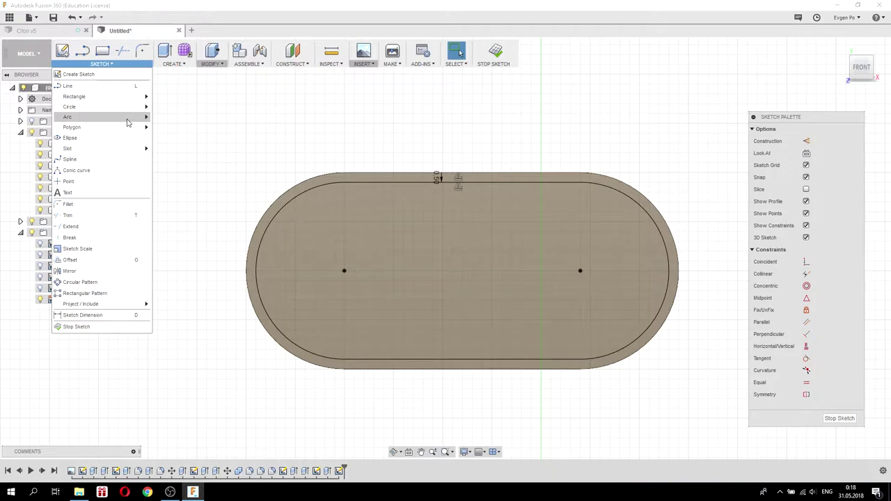
left_click(90, 260)
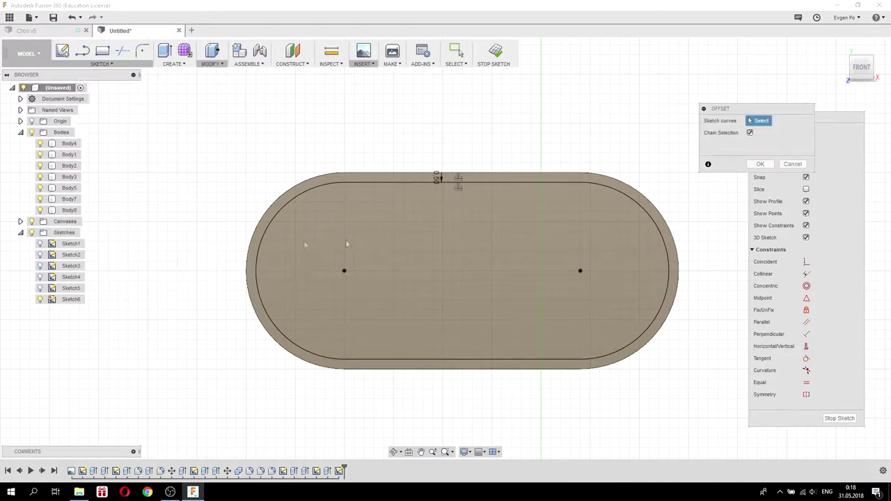
left_click(411, 174)
left_click_drag(408, 150, 409, 193)
left_click(777, 145)
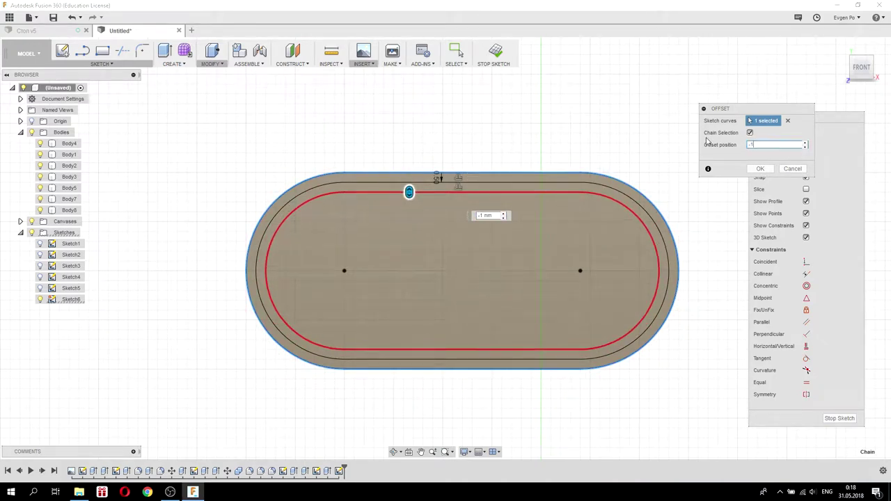
left_click(760, 168)
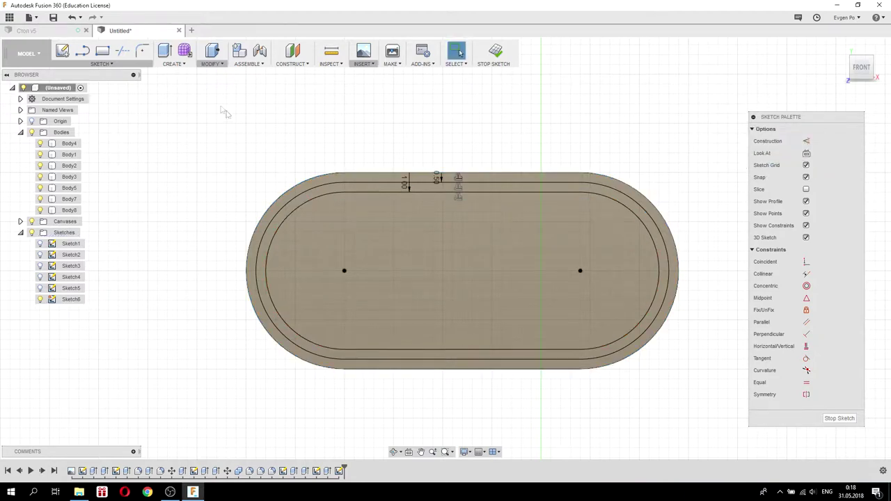
left_click(165, 51)
left_click(353, 200)
mouse_move(353, 202)
middle_mouse_down("shift")
mouse_move(368, 173)
mouse_move(398, 205)
middle_mouse_up("shift")
left_click_drag(398, 205, 408, 215)
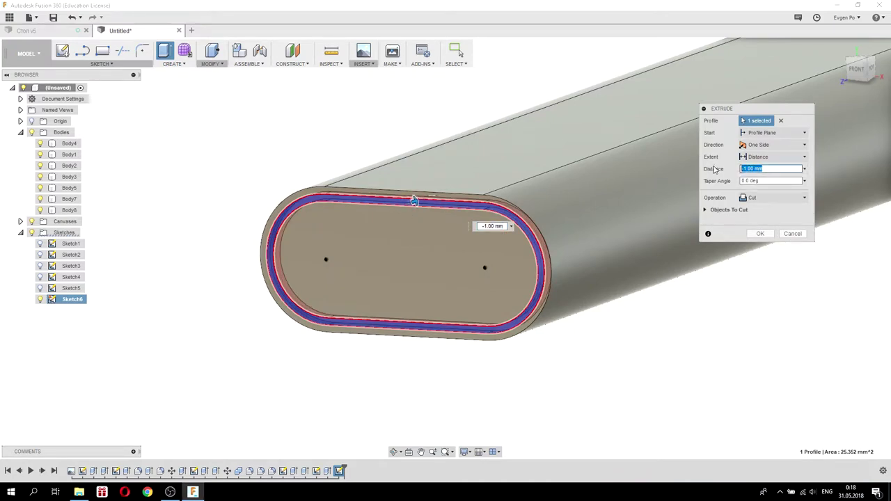
key("Return")
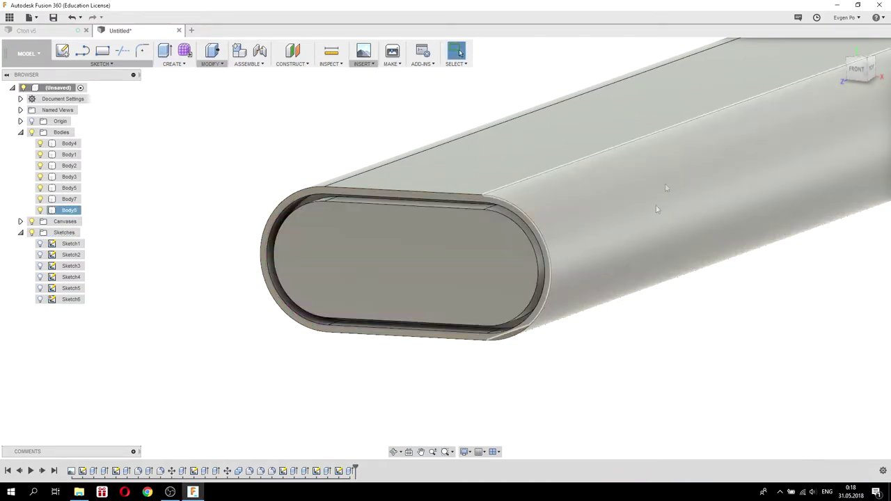
scroll(364, 252, "down", 3)
scroll(383, 257, "up", 3)
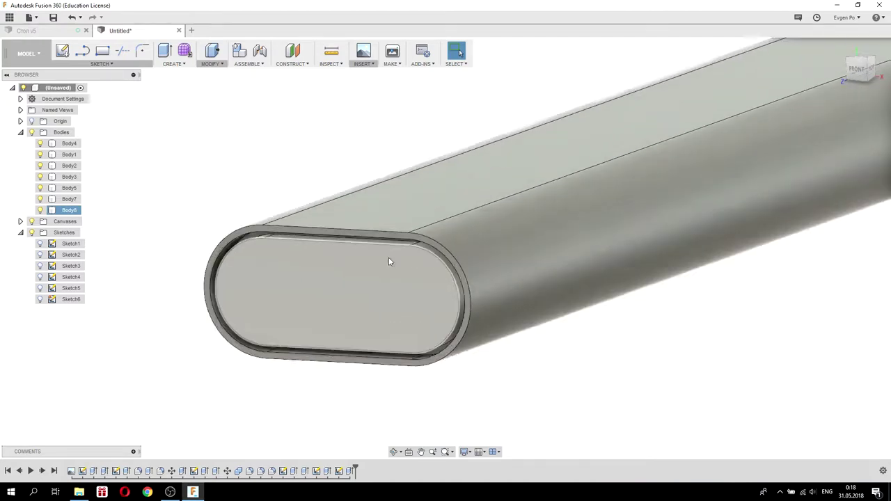
scroll(389, 259, "up", 1)
scroll(356, 297, "up", 2)
scroll(302, 265, "down", 2)
left_click(209, 233)
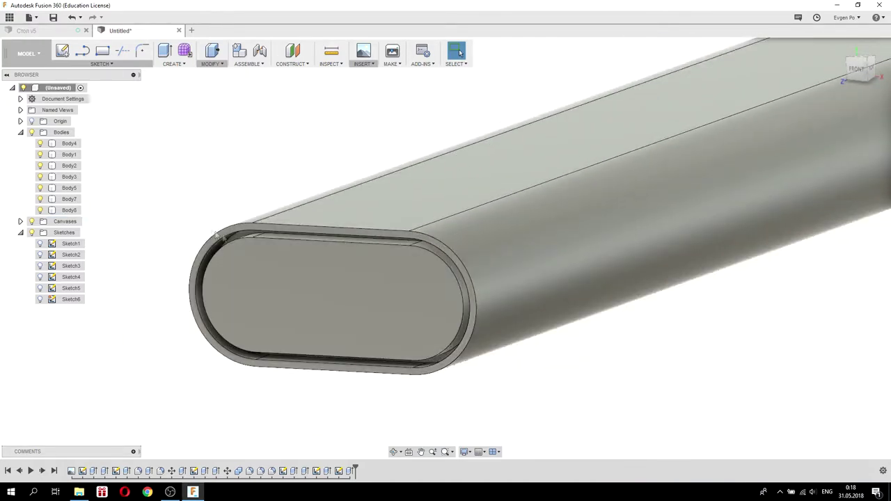
scroll(403, 299, "down", 3)
scroll(390, 279, "down", 2)
mouse_move(376, 250)
middle_mouse_down("shift")
mouse_move(519, 189)
mouse_move(438, 185)
middle_mouse_up("shift")
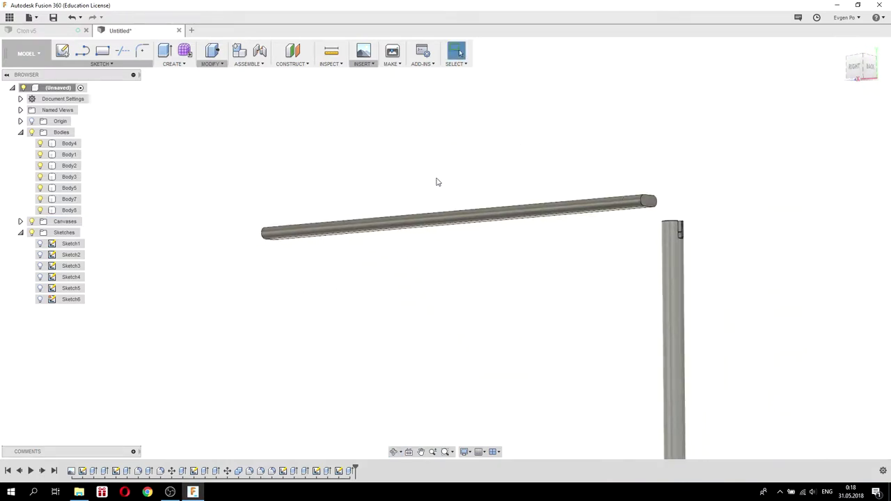
middle_click_drag(486, 179, 532, 199, "shift")
scroll(531, 199, "up", 2)
scroll(571, 206, "up", 2)
middle_click_drag(607, 229, 596, 232, "shift")
left_click(596, 232)
right_click(594, 231)
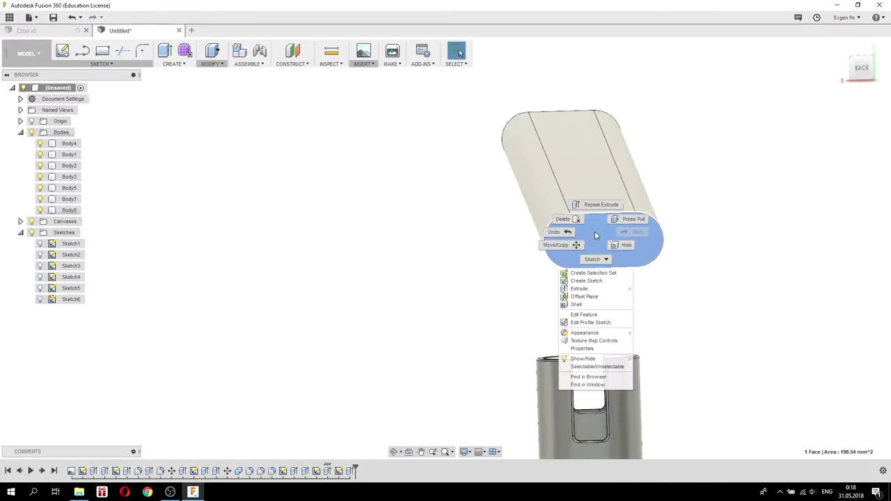
Create a sketch on the crossbar's end face and offset its outline by 1 mm.
left_click(588, 282)
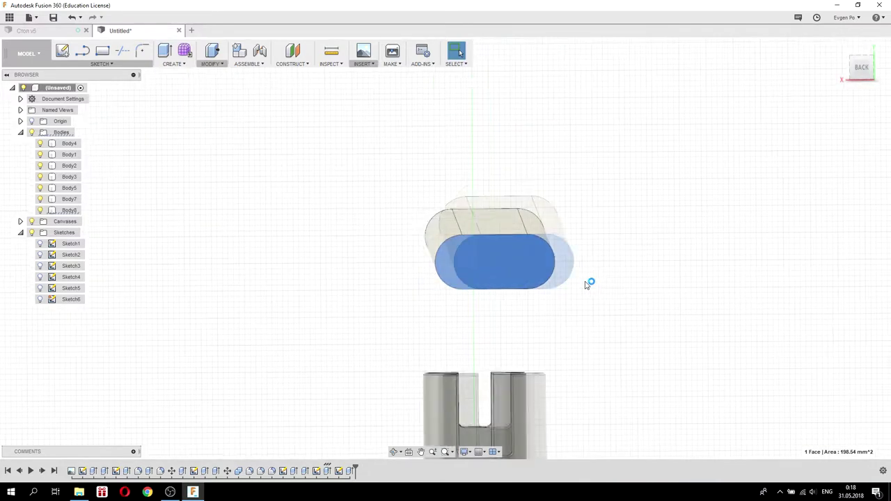
left_click(116, 65)
left_click(117, 259)
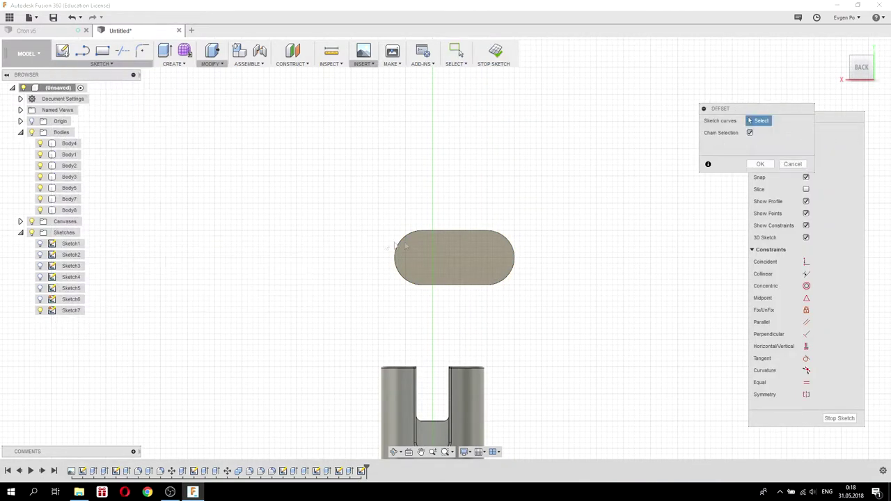
left_click(451, 232)
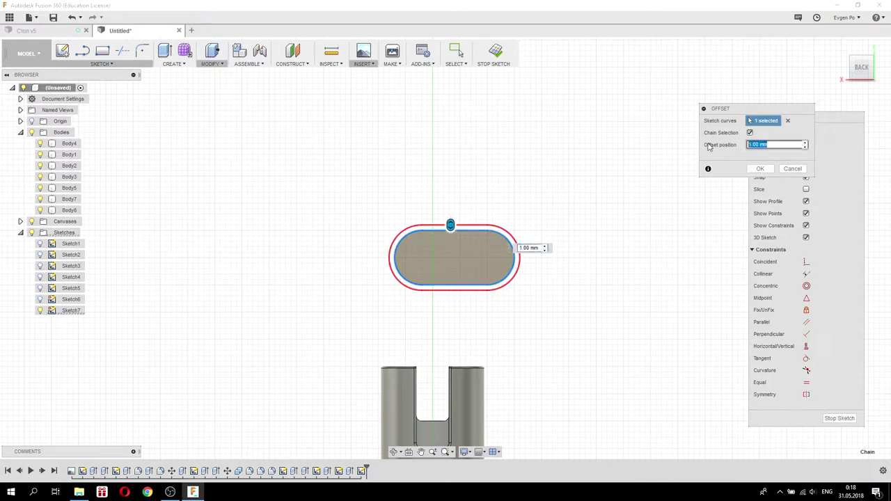
type("1")
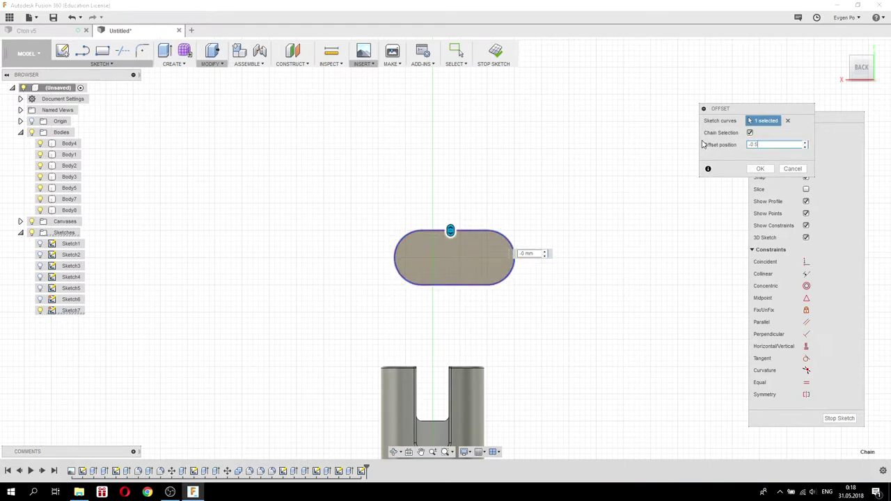
key("Return")
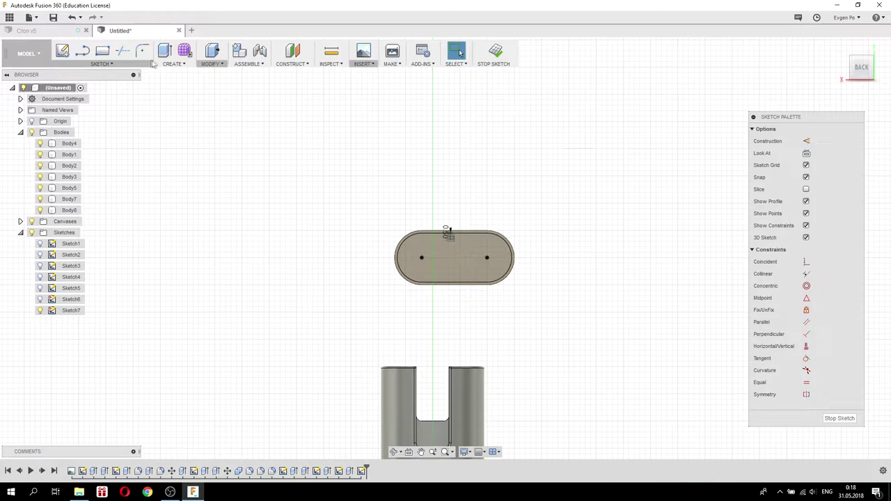
Offset the inner outline a further 1 mm inward (-1 mm).
left_click(145, 64)
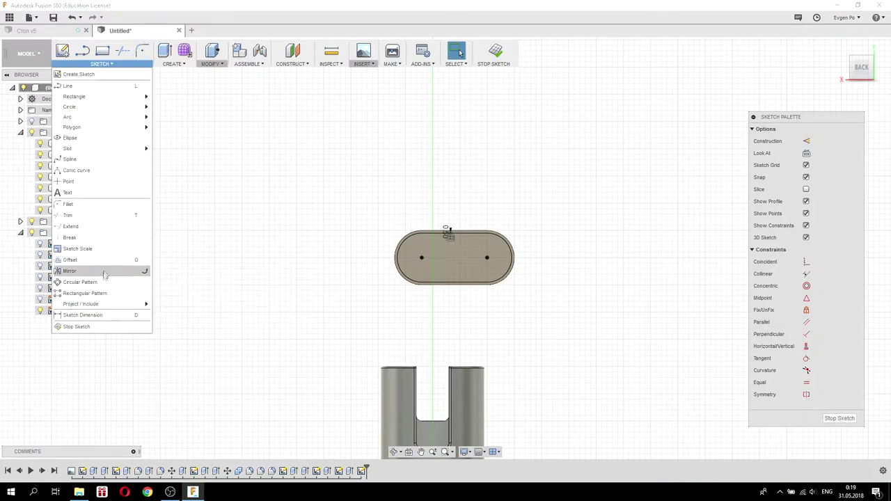
left_click(70, 260)
scroll(475, 227, "up", 3)
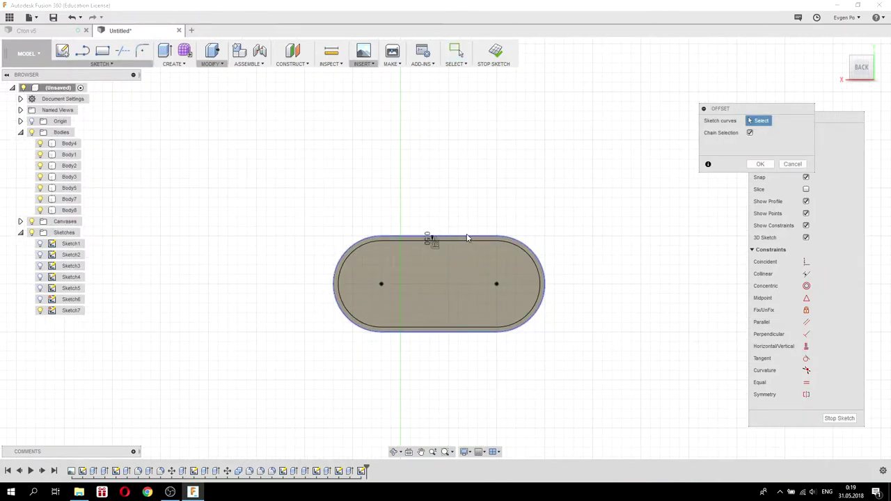
scroll(467, 238, "up", 2)
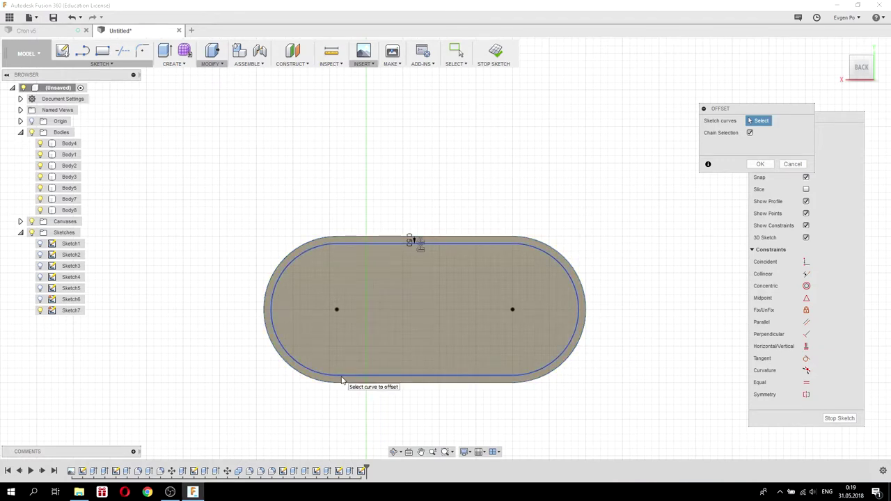
left_click(362, 239)
left_click_drag(781, 144, 715, 145)
type("-1")
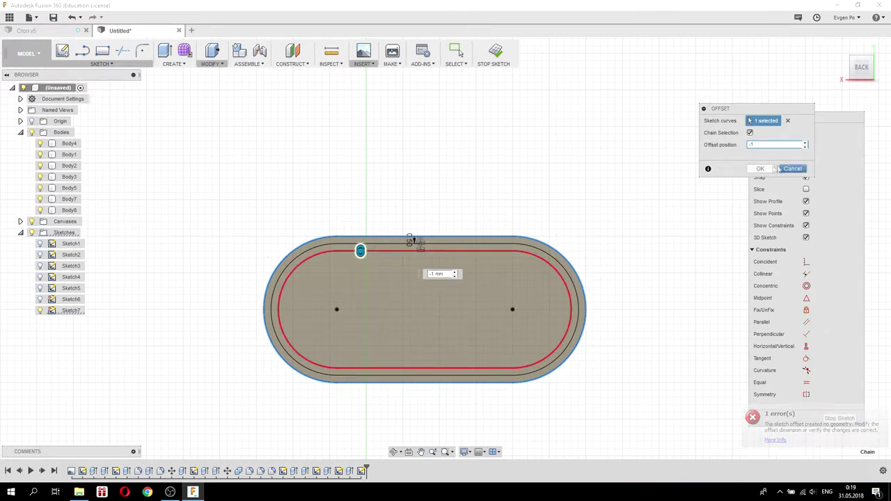
left_click(761, 169)
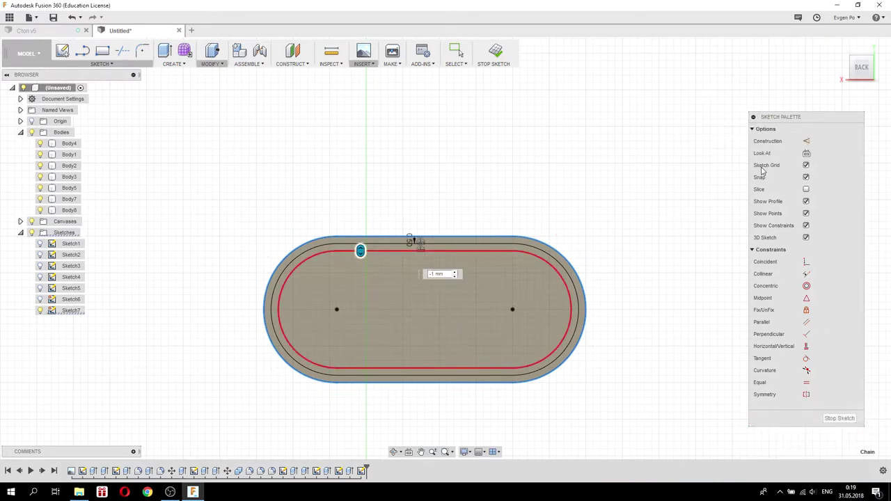
Extrude the thin oval ring -2 mm as a cut into the crossbar's end face.
left_click(166, 56)
left_click(353, 248)
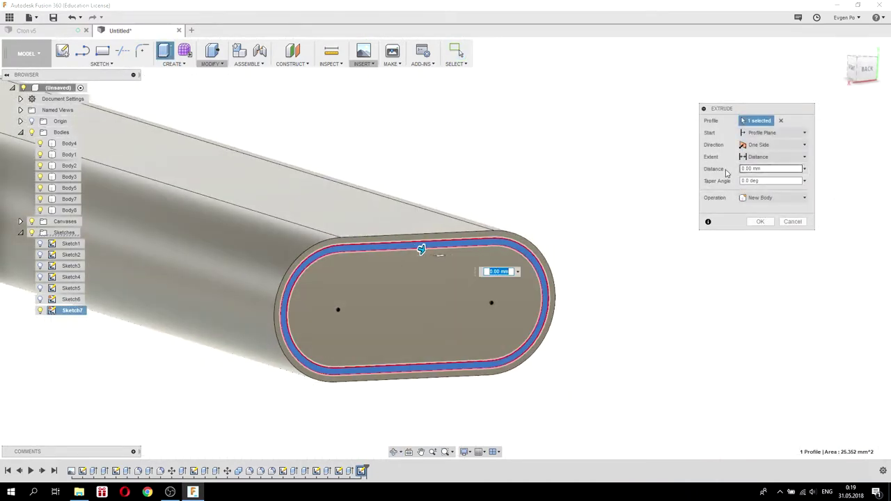
left_click(764, 168)
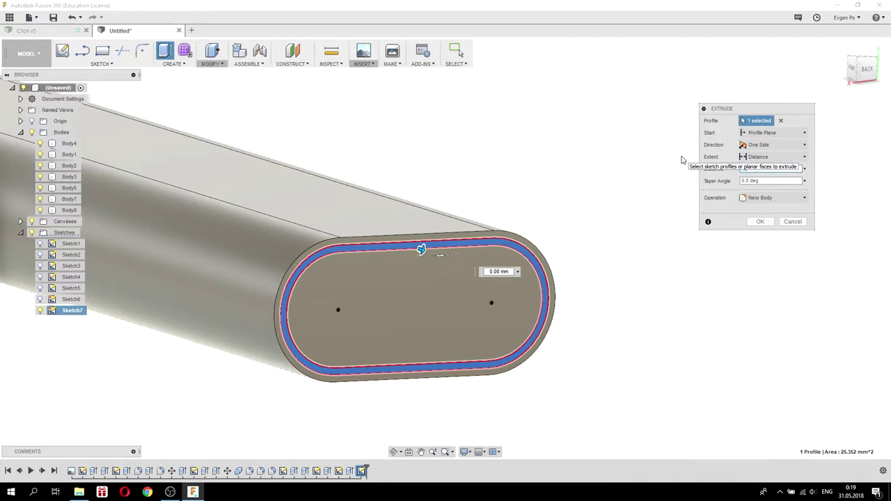
type("-2")
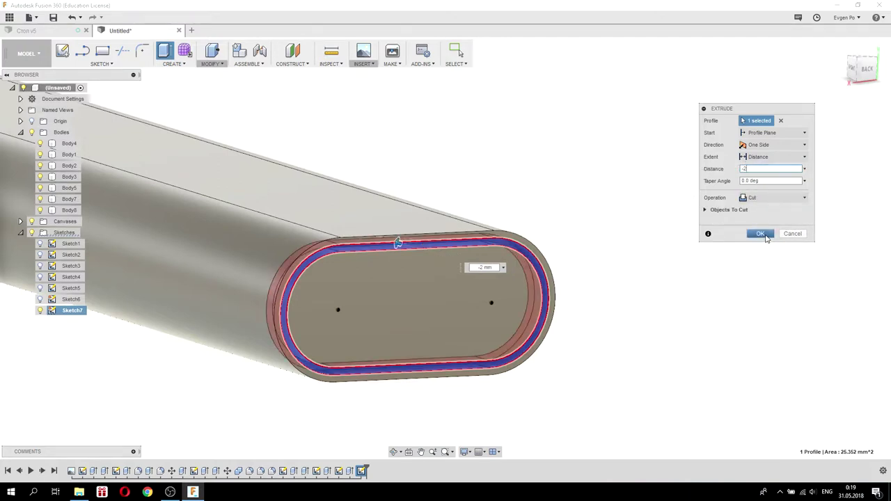
left_click(761, 234)
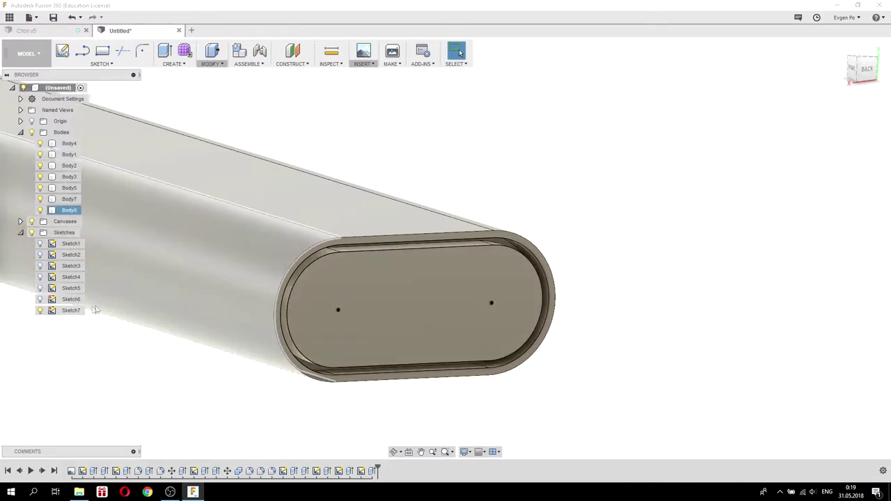
right_click(72, 311)
Edit Sketch7 and draw a horizontal line ending on the right-hand point.
left_click(92, 342)
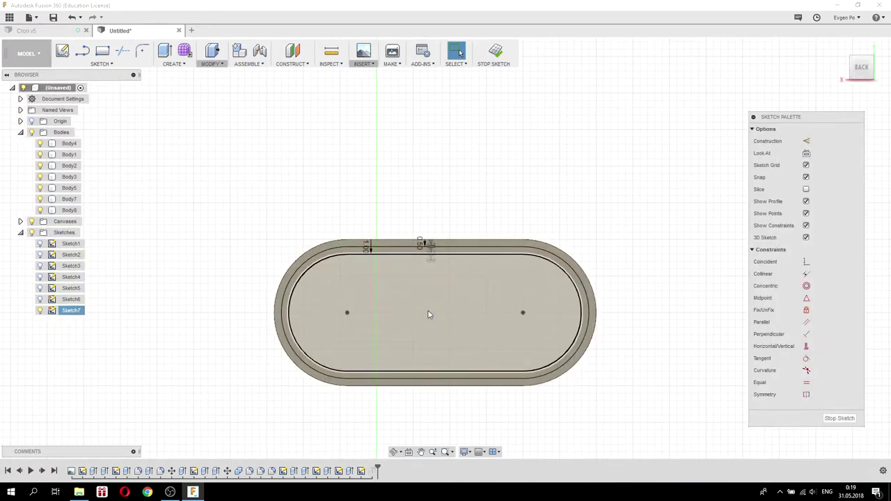
left_click(82, 50)
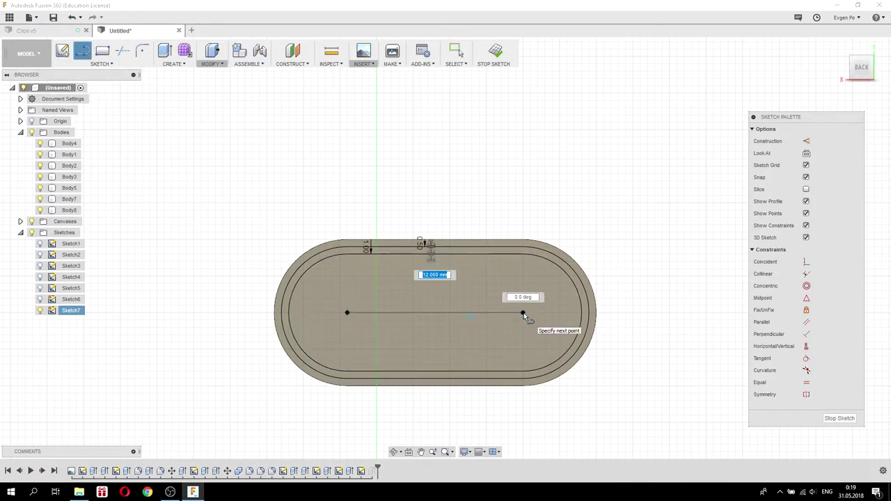
left_click(522, 312)
key("Escape")
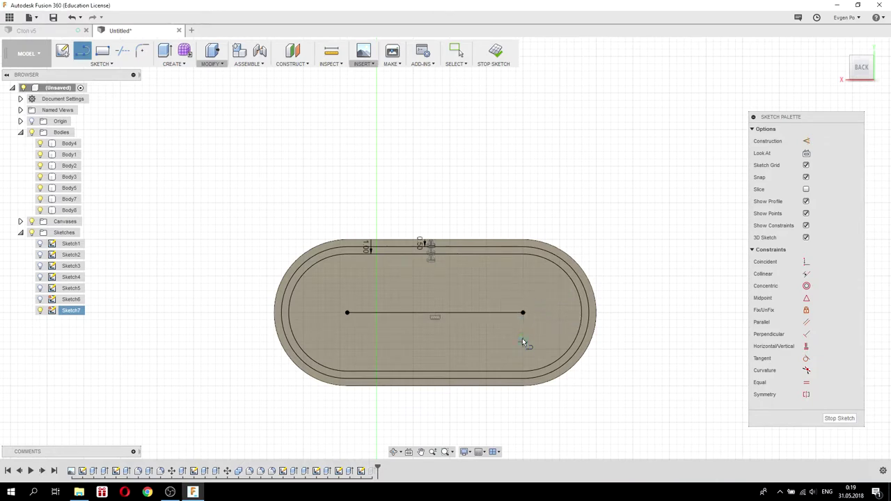
Draw a 1.5 mm wide center-point slot centred on the line's midpoint.
left_click(101, 64)
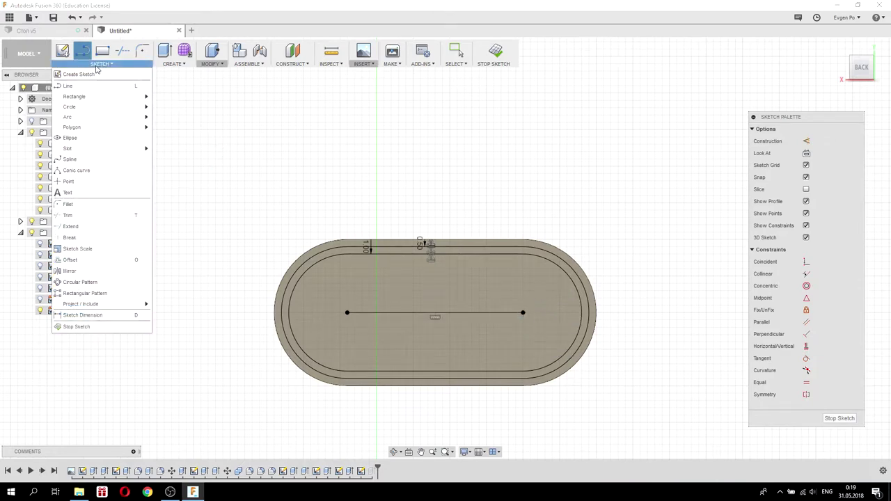
mouse_move(67, 148)
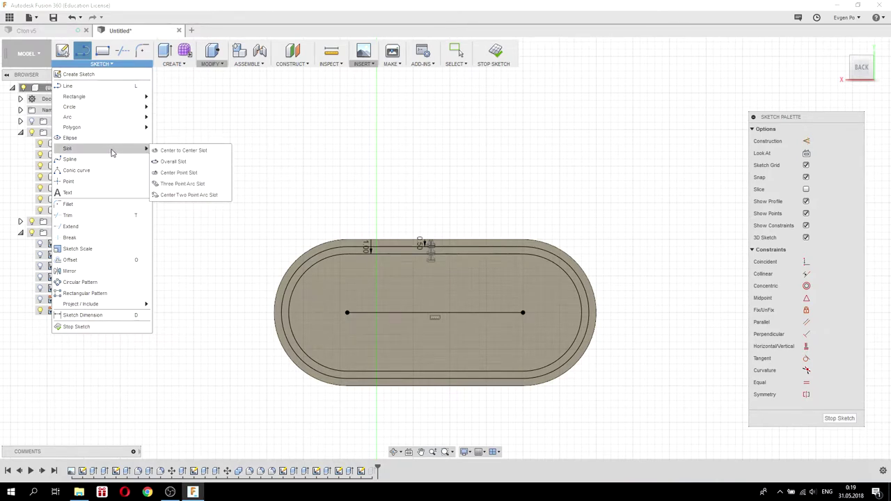
left_click(176, 174)
left_click(435, 314)
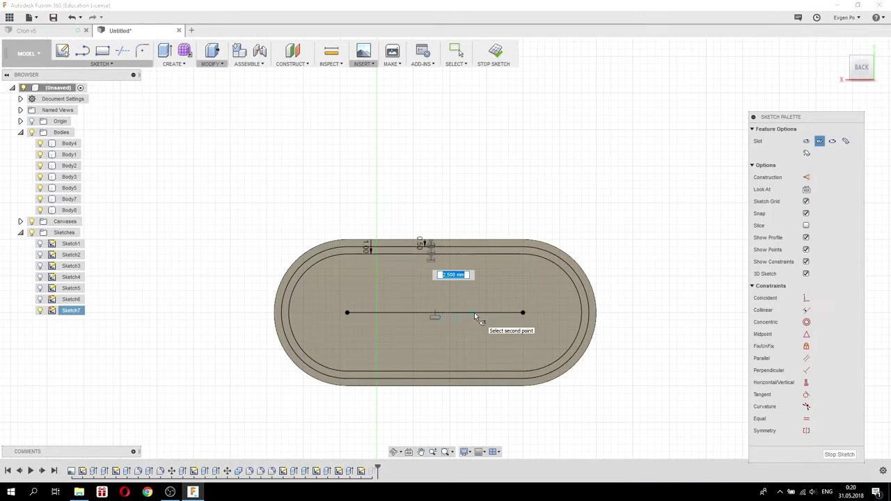
left_click(475, 314)
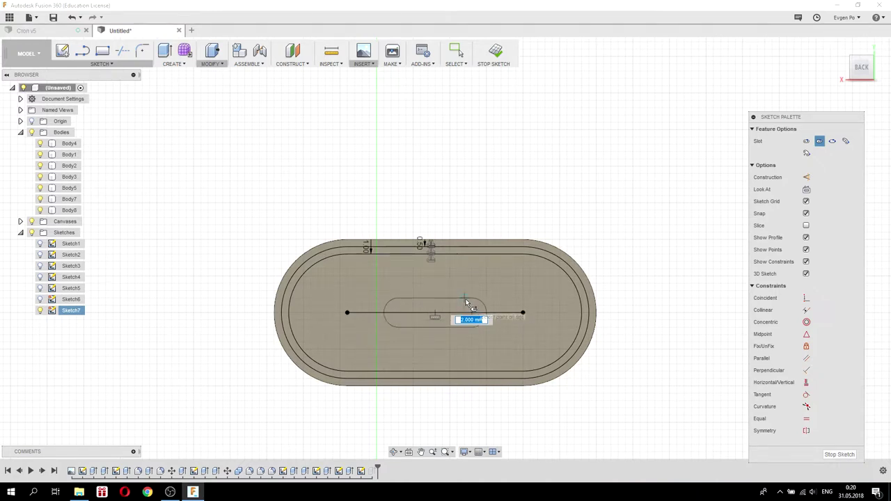
type(".5")
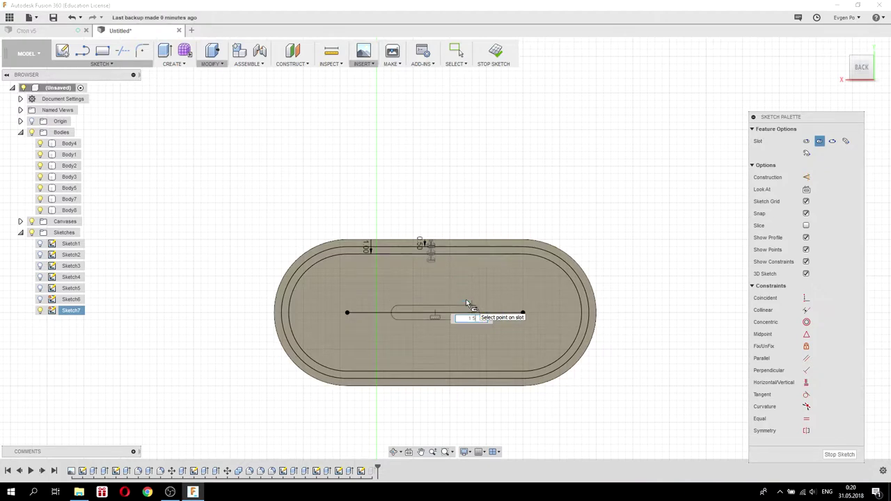
key("Tab")
left_click(487, 315)
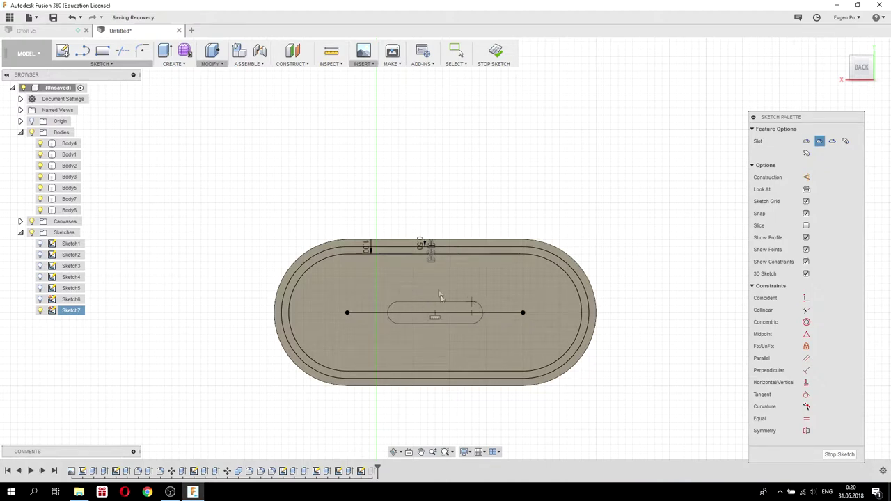
key("Escape")
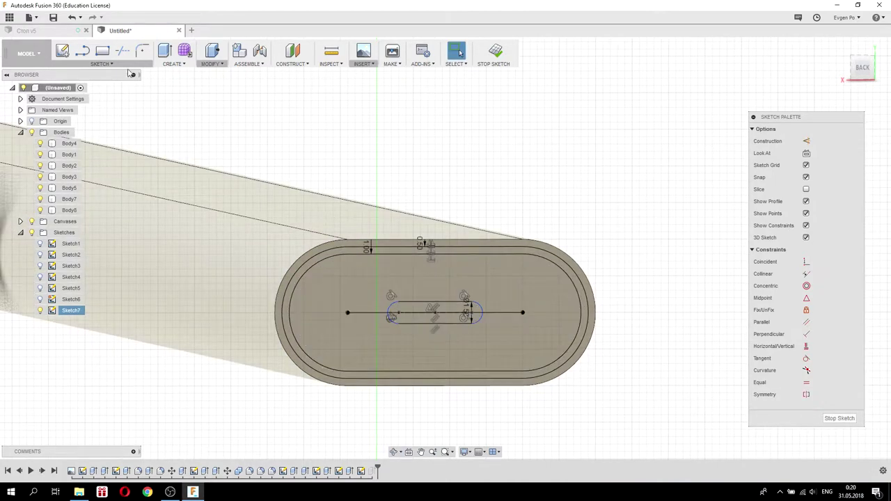
Offset the small slot outline 0.4 mm outward in Sketch7.
left_click(120, 65)
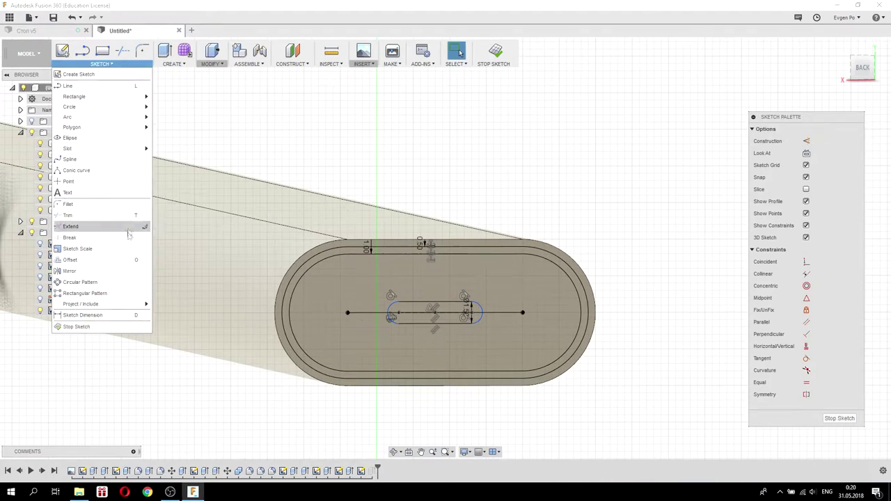
left_click(111, 259)
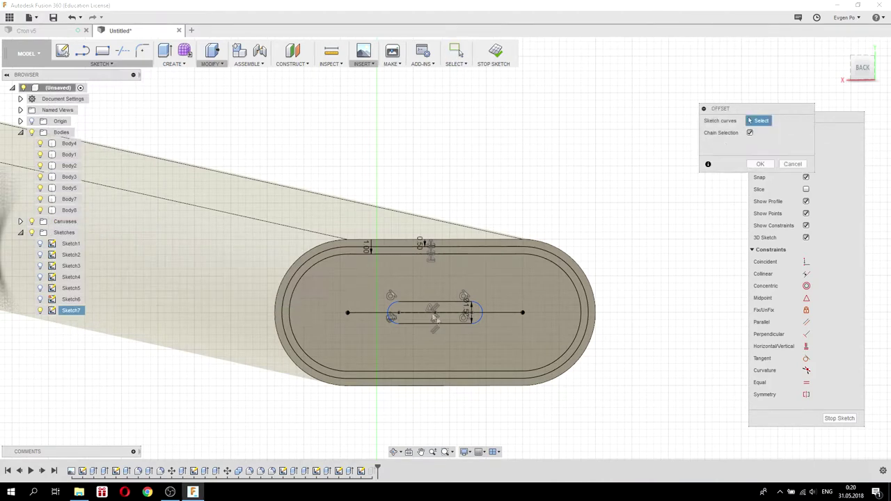
left_click(421, 306)
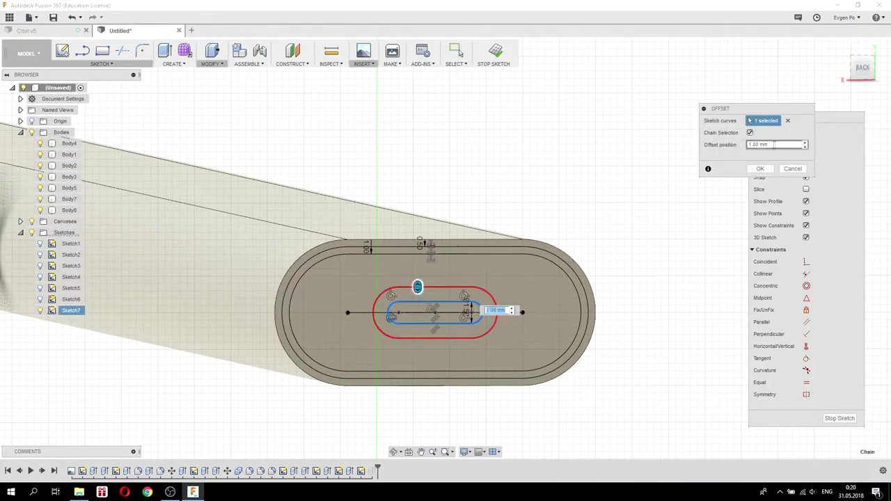
type("0.2")
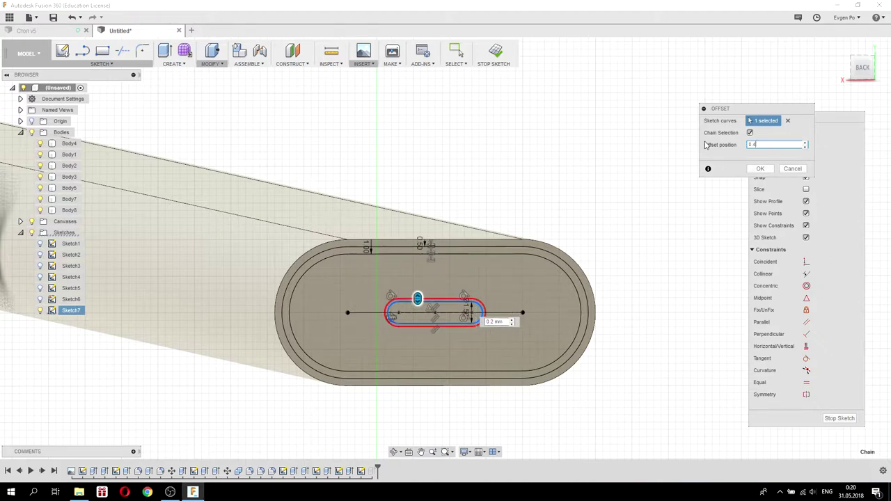
left_click(761, 170)
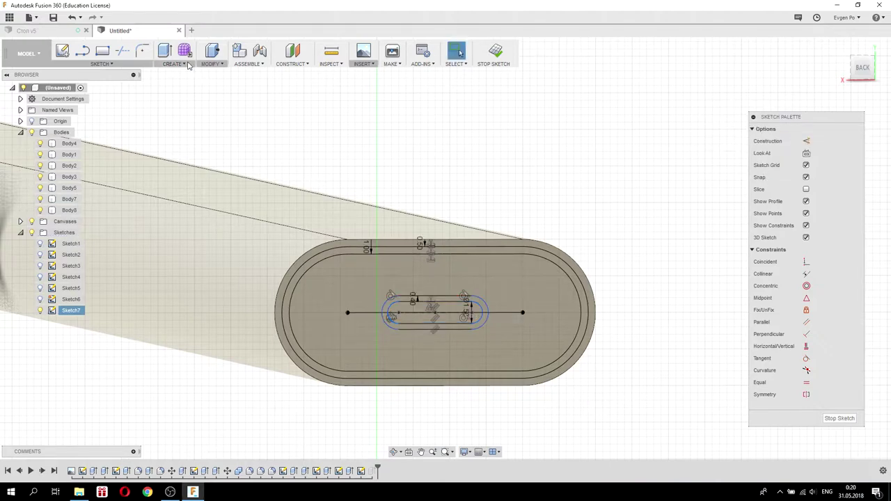
left_click(165, 51)
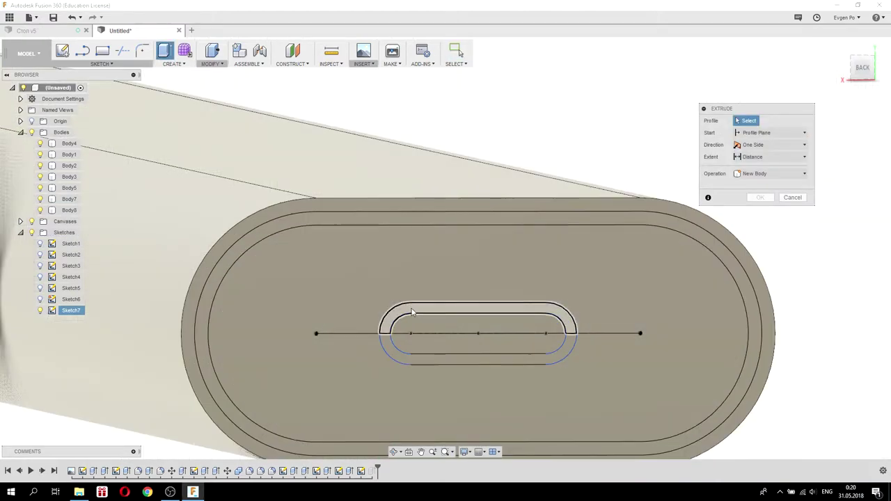
Cut the ring around the slot 1 mm into the end face.
left_click(414, 311)
left_click(479, 355)
left_click(761, 169)
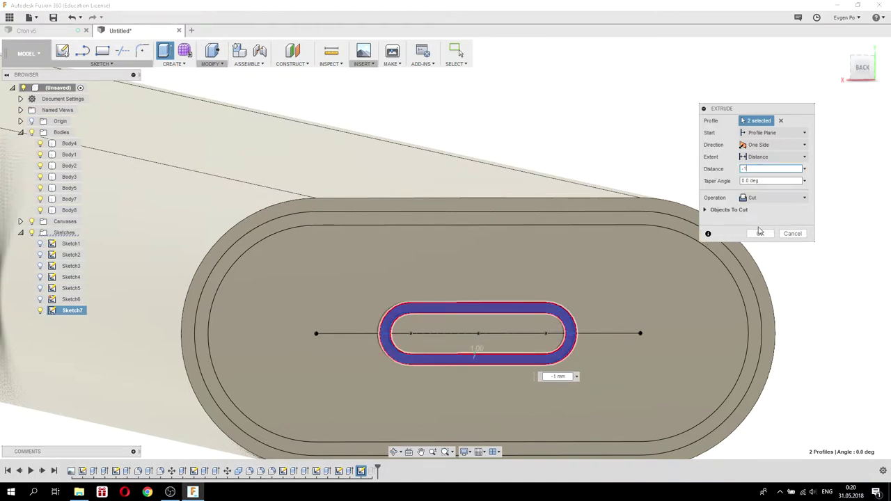
left_click(760, 222)
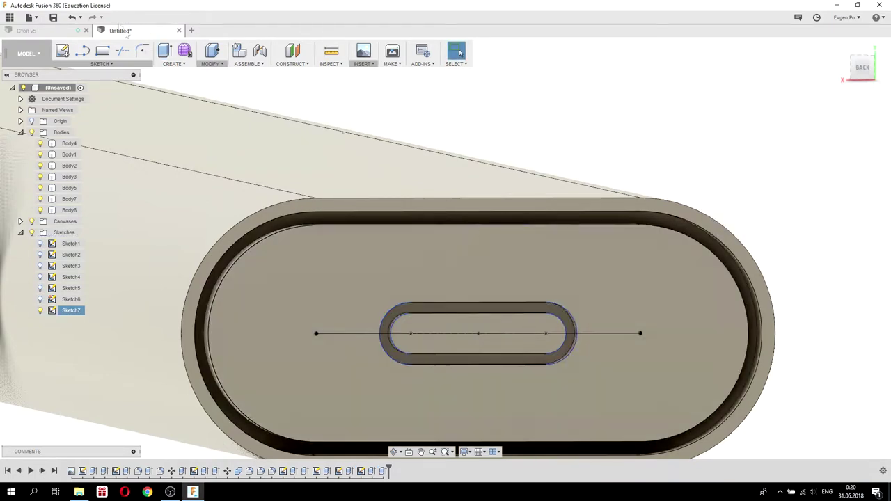
Extrude both halves of the inner slot profile 3 mm as a new body, Body9.
left_click(164, 50)
left_click(469, 324)
left_click(470, 345)
left_click(745, 172)
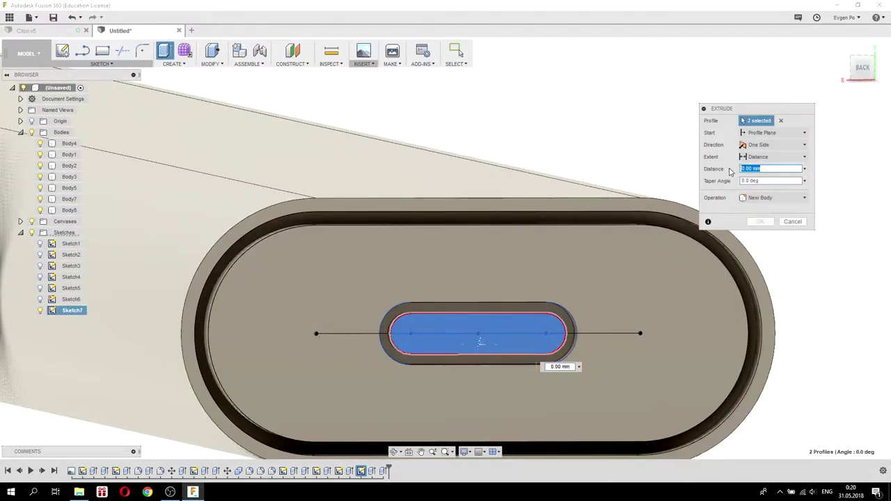
type("3")
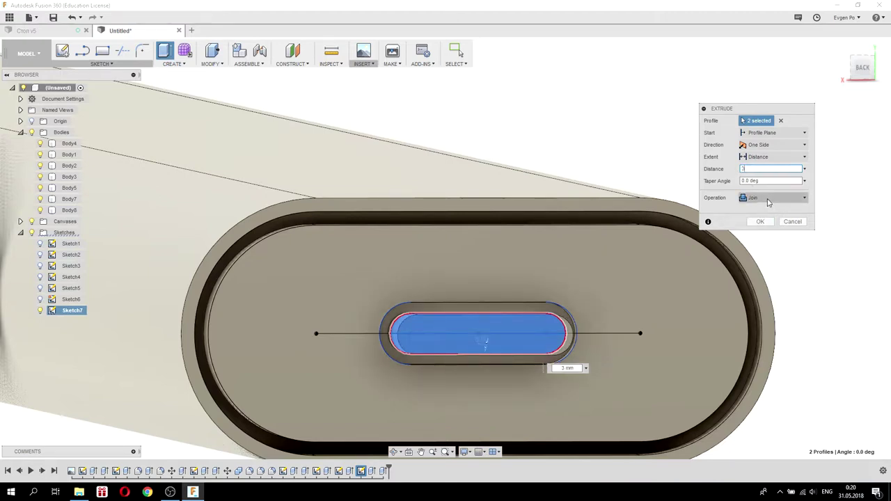
left_click(768, 202)
left_click(765, 246)
left_click(760, 221)
scroll(601, 233, "down", 4)
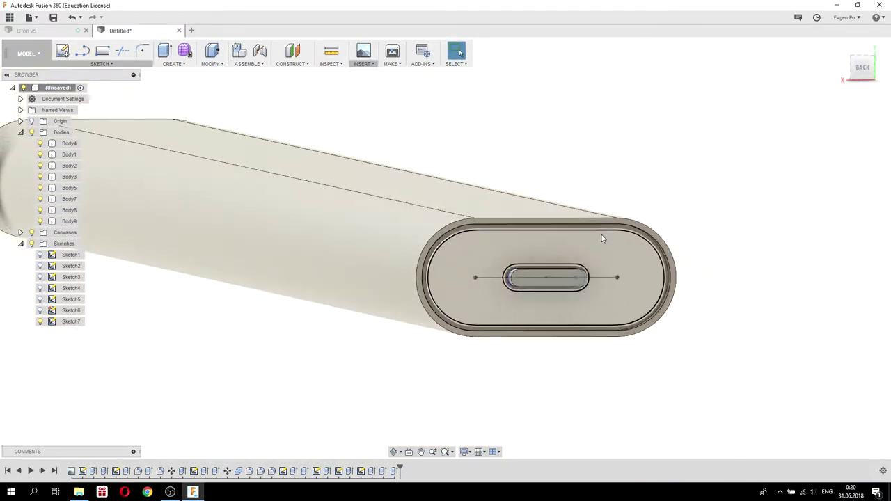
Undo the separate Body9 pin extrusion.
middle_click_drag(603, 234, 549, 224, "shift")
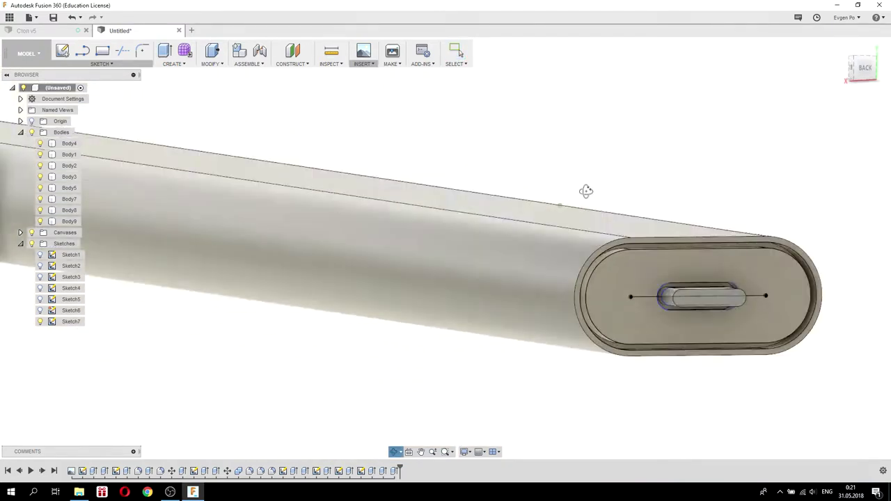
mouse_move(550, 223)
middle_mouse_down("shift")
mouse_move(546, 203)
mouse_move(559, 205)
mouse_move(545, 203)
middle_mouse_up("shift")
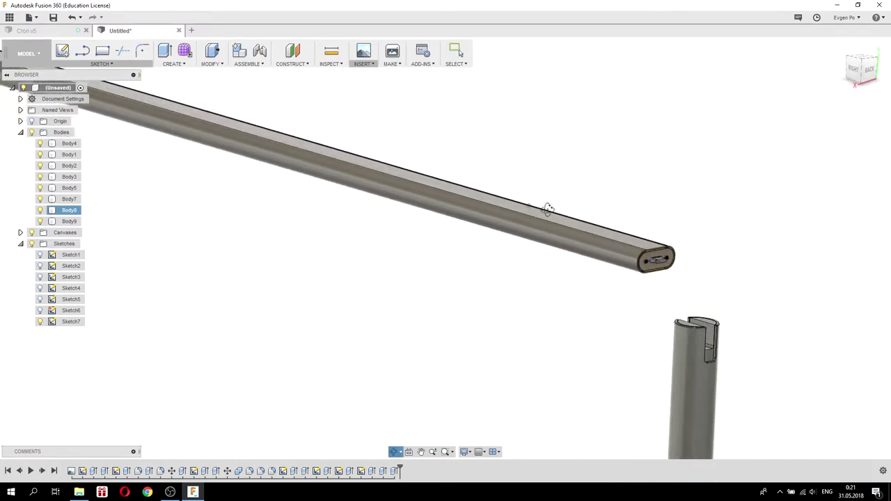
left_click(72, 17)
scroll(724, 286, "up", 3)
scroll(731, 289, "up", 3)
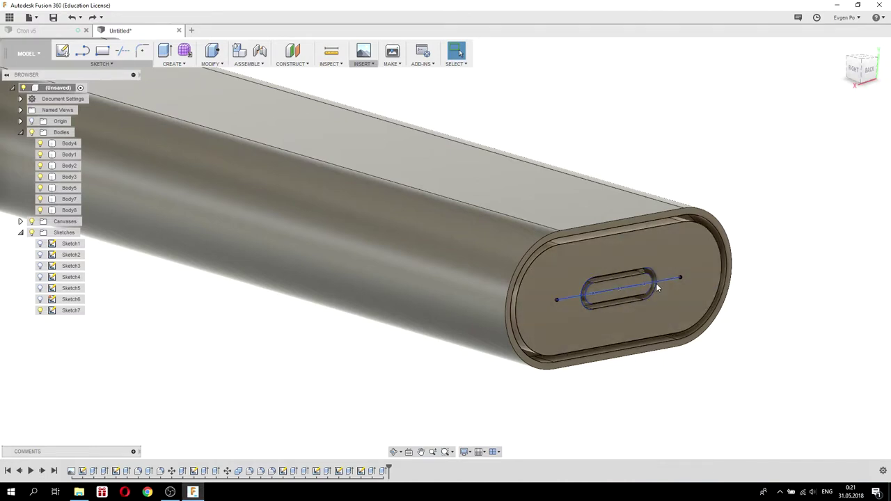
Extrude both slot profile halves 2 mm, joined to the bar.
left_click(174, 64)
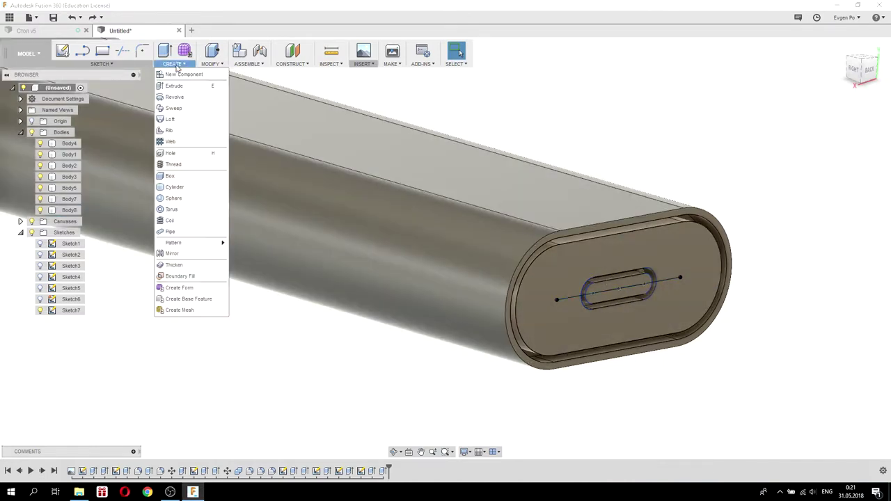
left_click(174, 86)
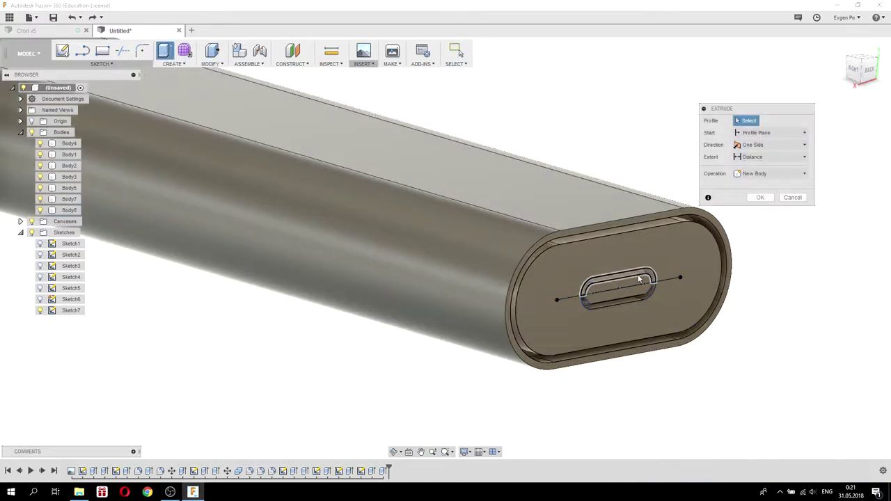
left_click(636, 293)
left_click(636, 293)
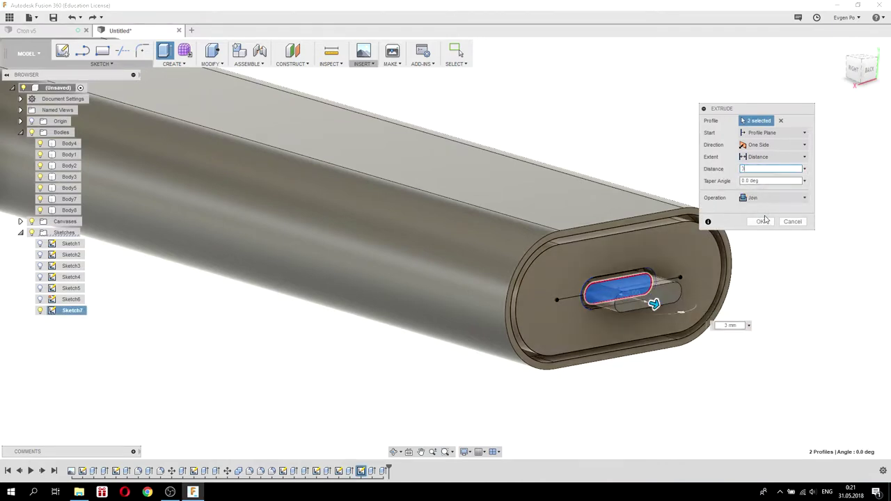
key("BackSpace")
type("2")
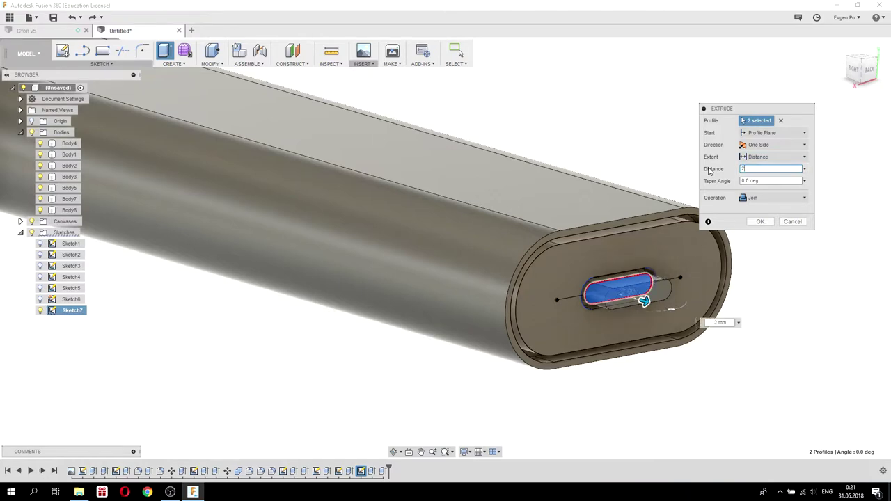
left_click(760, 222)
scroll(635, 234, "down", 3)
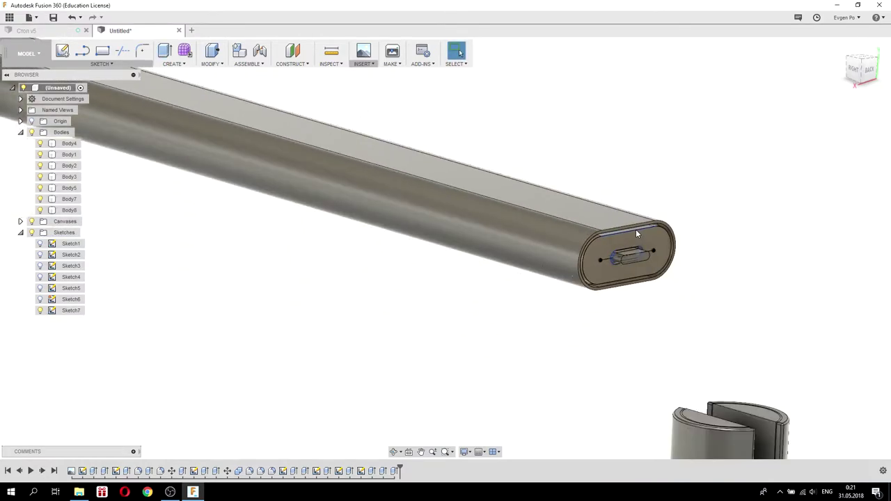
scroll(636, 230, "down", 2)
scroll(612, 216, "down", 2)
Start a new sketch, Sketch8, on the crossbar's long flat face.
mouse_move(613, 216)
middle_mouse_down("shift")
mouse_move(543, 170)
mouse_move(543, 146)
mouse_move(547, 179)
mouse_move(571, 145)
mouse_move(570, 127)
mouse_move(574, 174)
middle_mouse_up("shift")
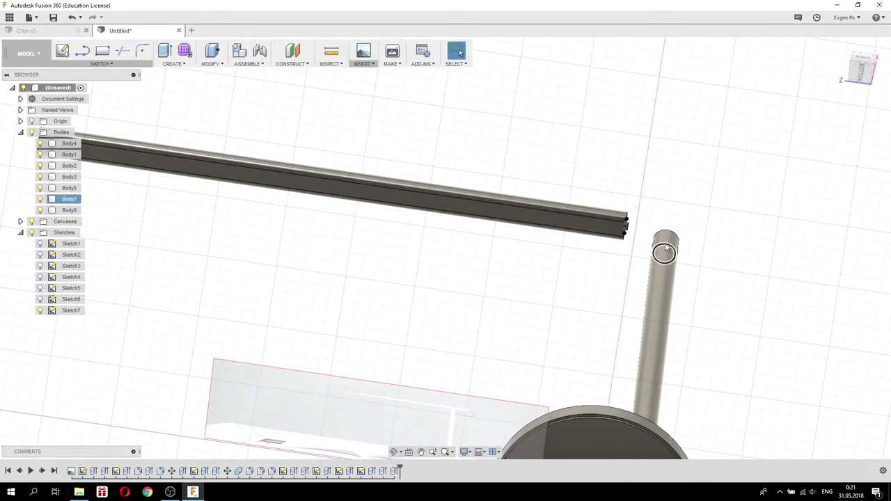
scroll(769, 279, "down", 3)
scroll(770, 281, "down", 2)
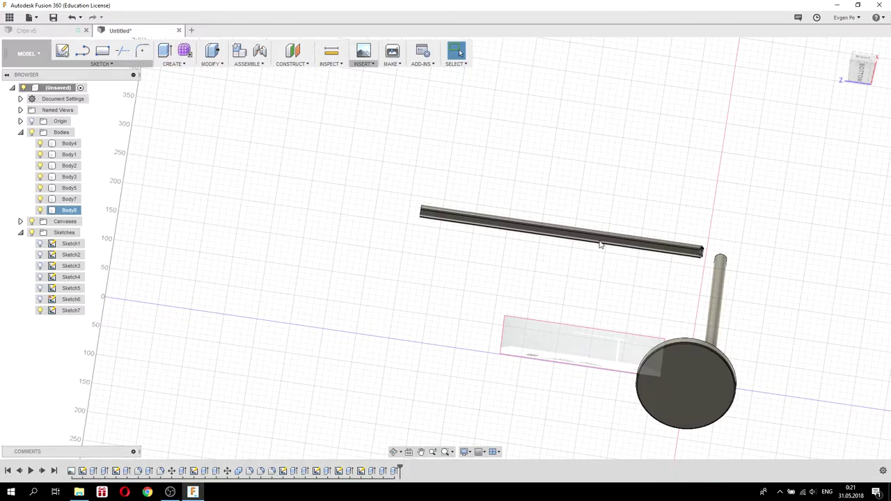
scroll(592, 245, "up", 1)
scroll(580, 223, "up", 2)
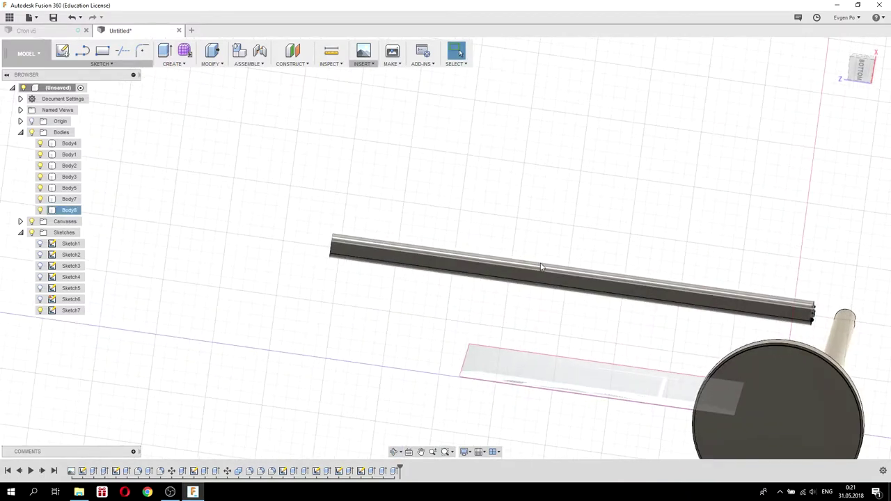
scroll(541, 265, "up", 2)
scroll(520, 283, "up", 2)
left_click(512, 282)
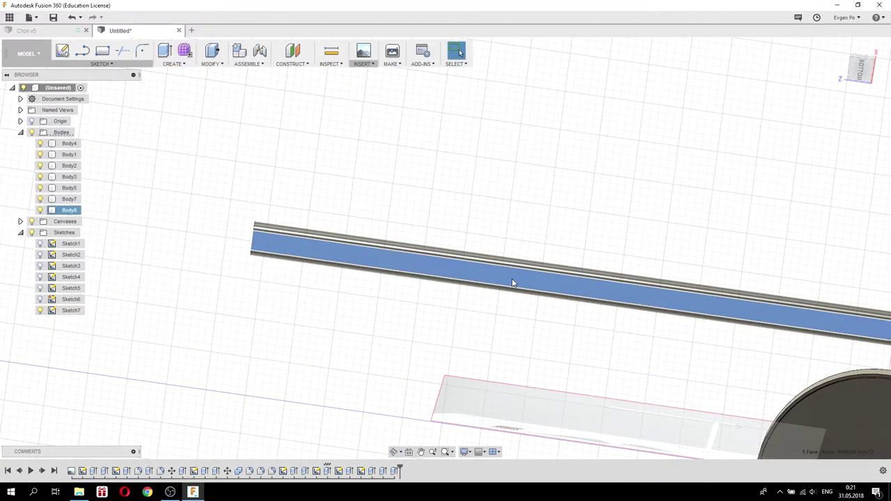
right_click(512, 282)
left_click(512, 327)
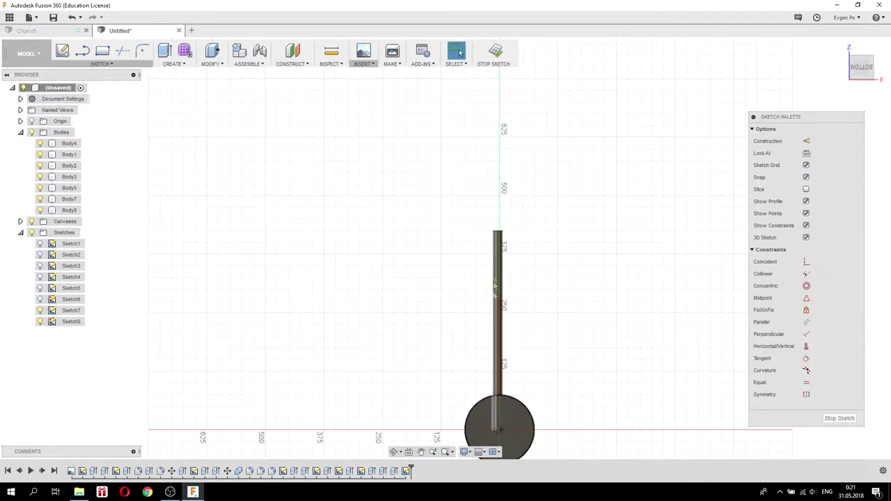
Start the Line tool with Construction mode turned on.
scroll(505, 263, "up", 3)
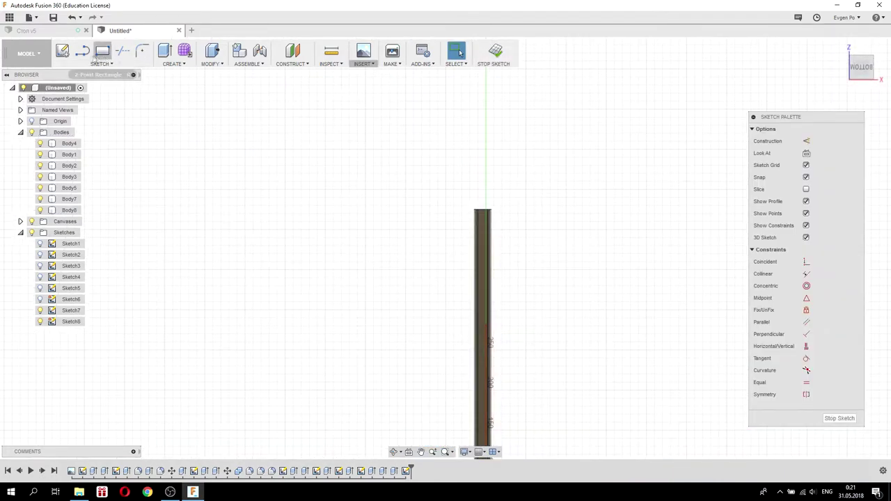
left_click(82, 51)
left_click(806, 140)
scroll(460, 216, "up", 3)
scroll(458, 209, "up", 2)
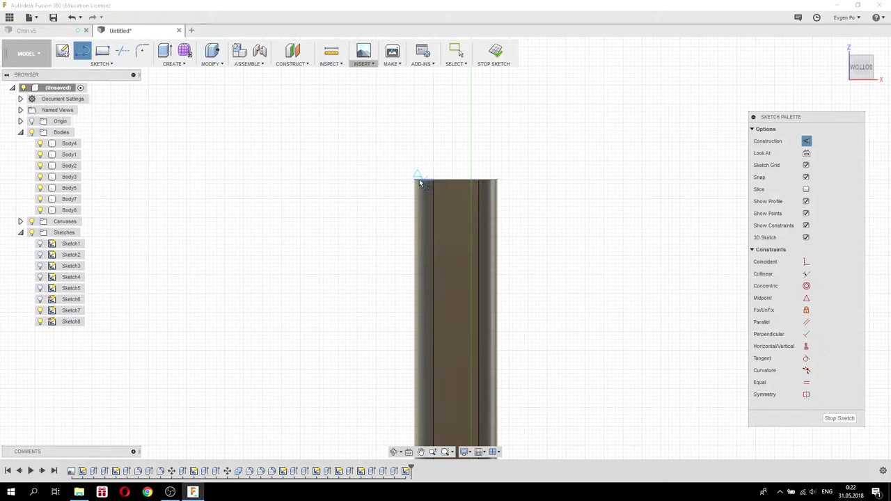
Draw a vertical construction centreline from the bar's top midpoint down the bar.
left_click(457, 182)
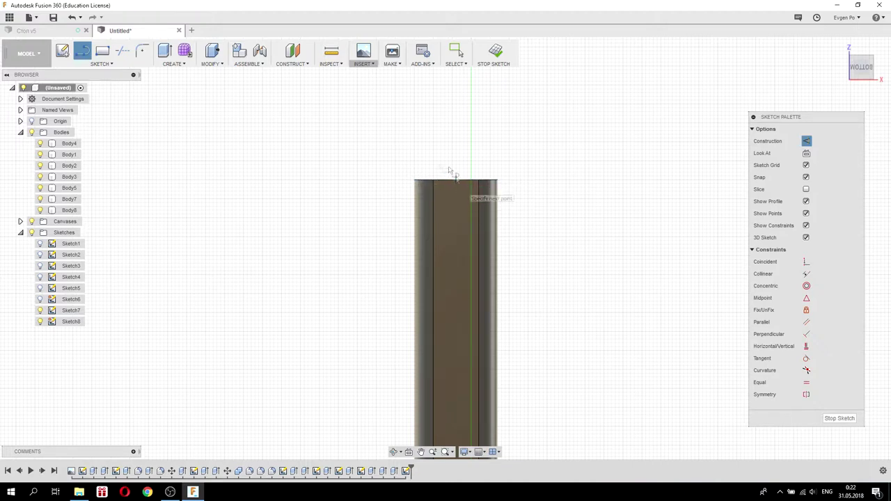
scroll(411, 181, "down", 5)
scroll(432, 339, "up", 3)
scroll(420, 361, "up", 2)
scroll(417, 359, "down", 2)
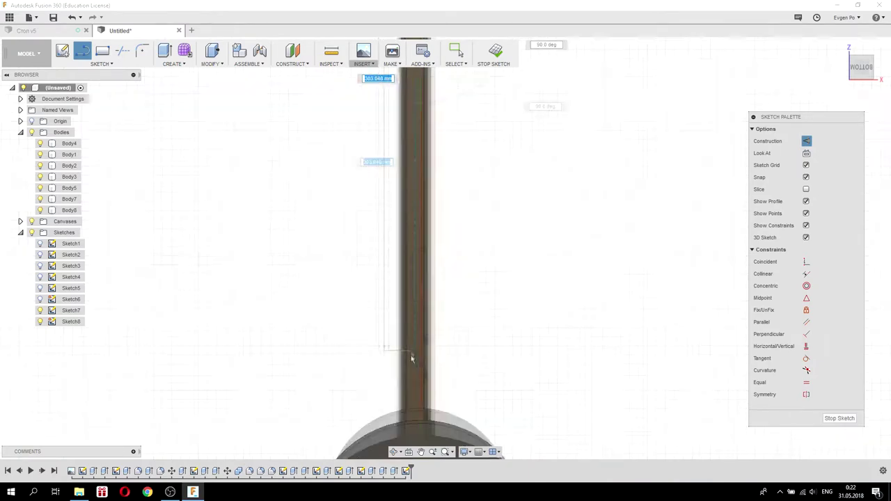
scroll(411, 355, "down", 2)
scroll(398, 356, "up", 2)
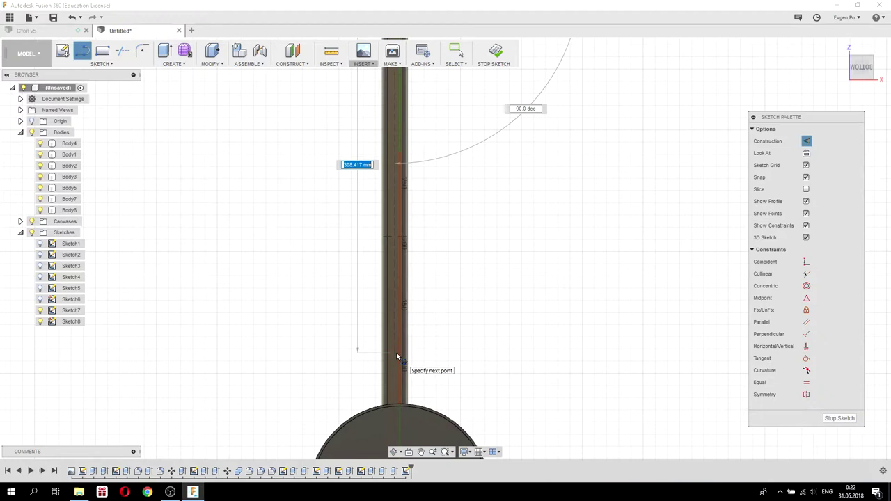
left_click(397, 353)
key("Escape")
scroll(501, 365, "down", 3)
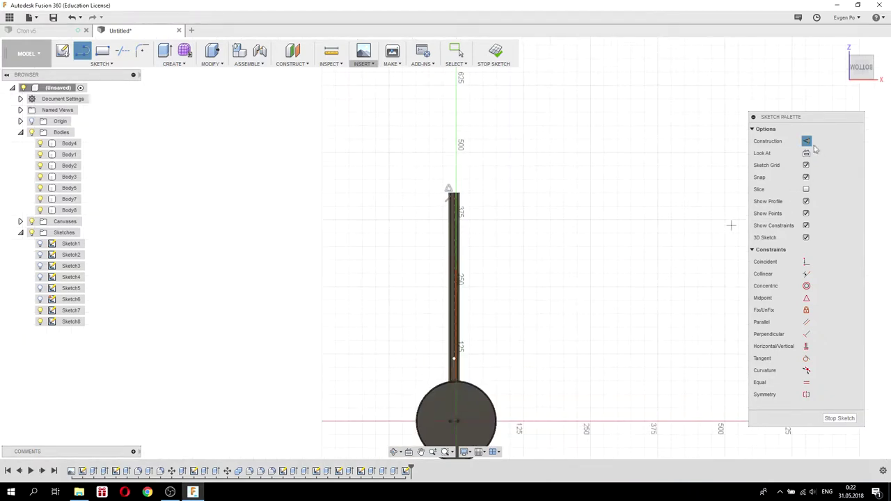
scroll(456, 198, "up", 5)
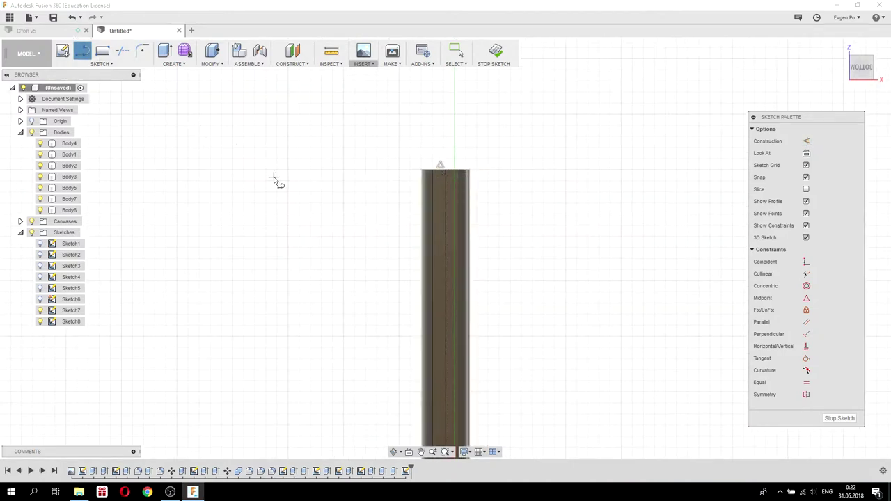
key("Escape")
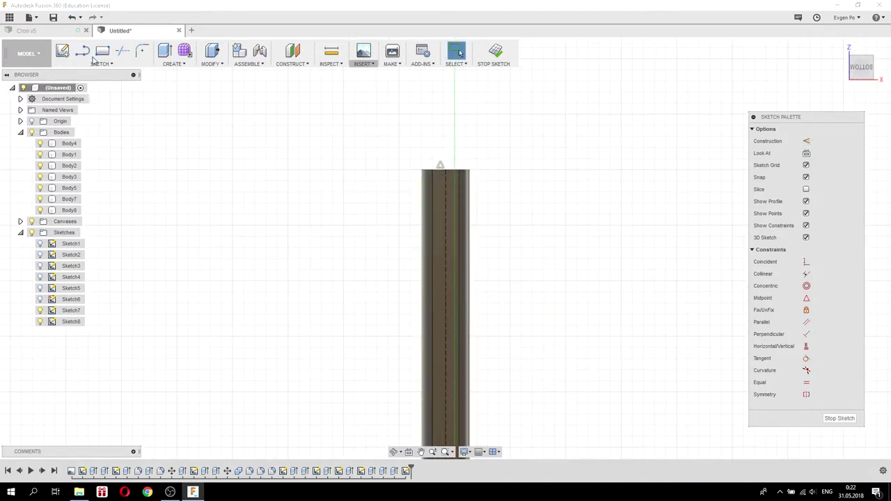
left_click(111, 64)
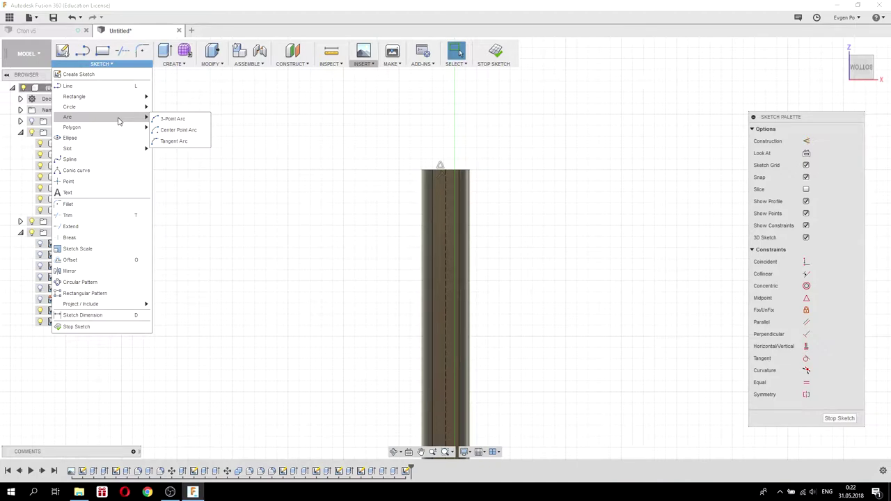
mouse_move(67, 149)
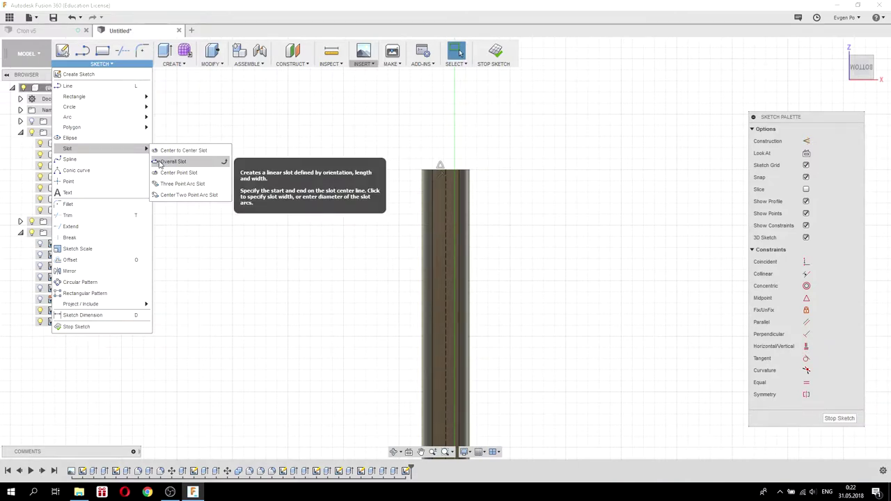
Sketch an overall-length slot on the centreline, 220 mm long and 7.5 mm wide.
left_click(160, 162)
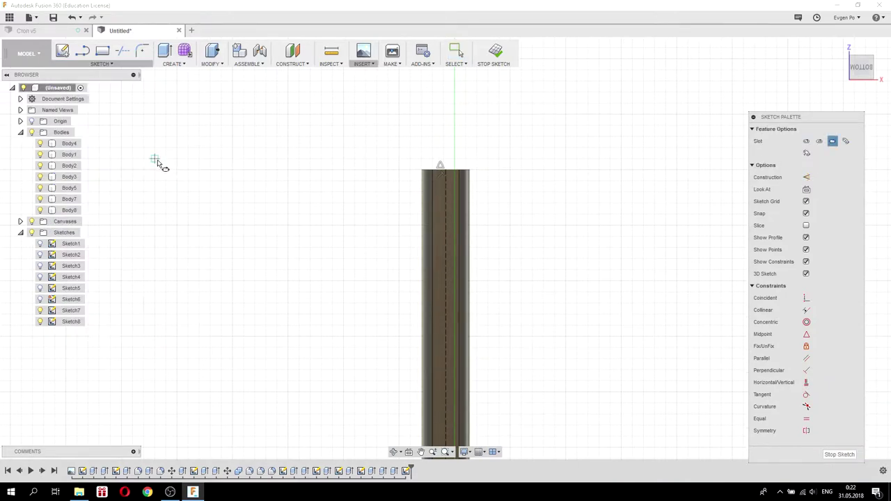
left_click(447, 243)
scroll(417, 251, "down", 5)
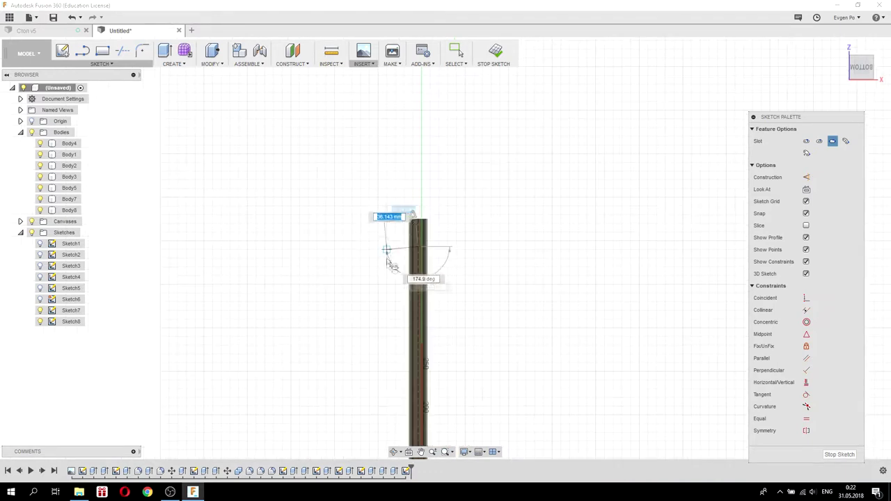
scroll(426, 387, "up", 2)
scroll(421, 389, "up", 2)
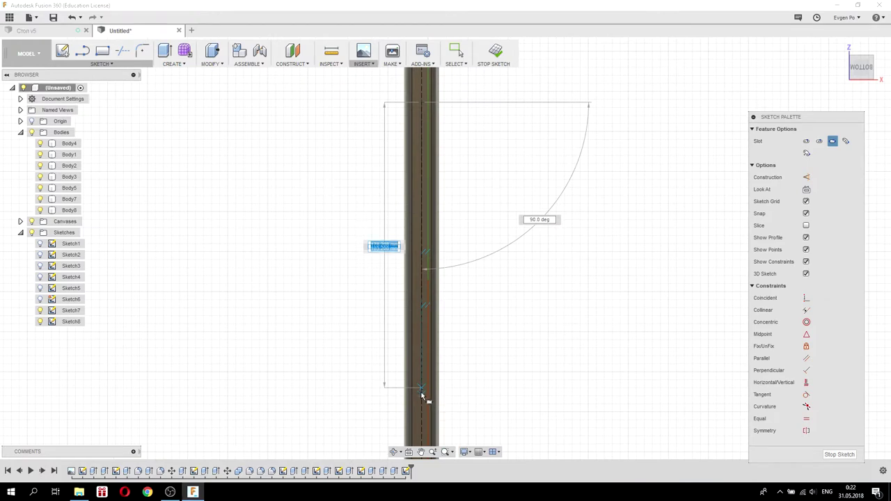
type("2")
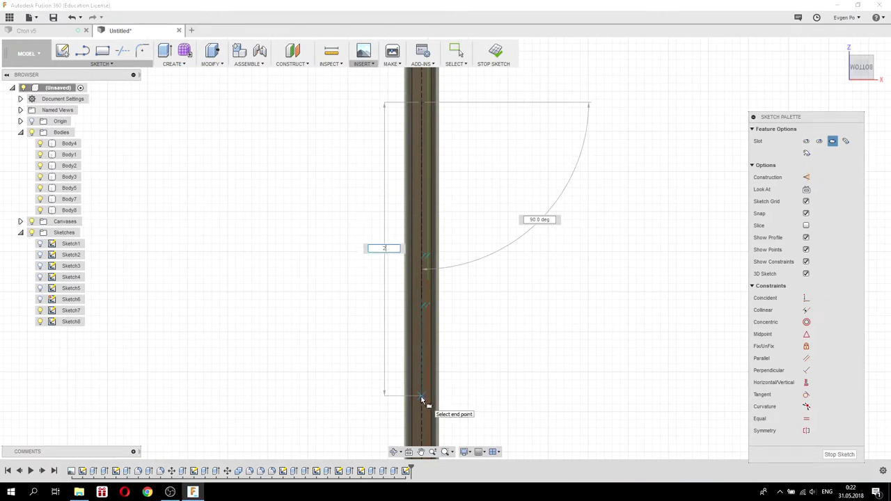
type("0")
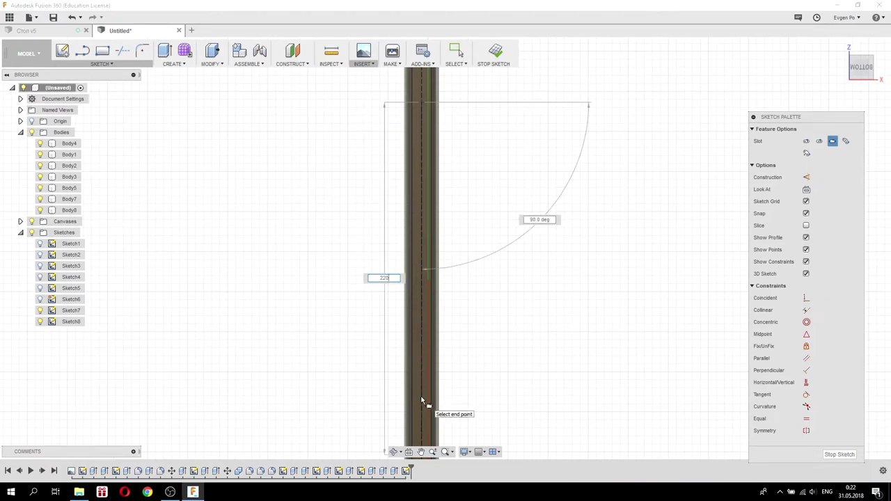
key("Tab")
key("Tab")
key("Return")
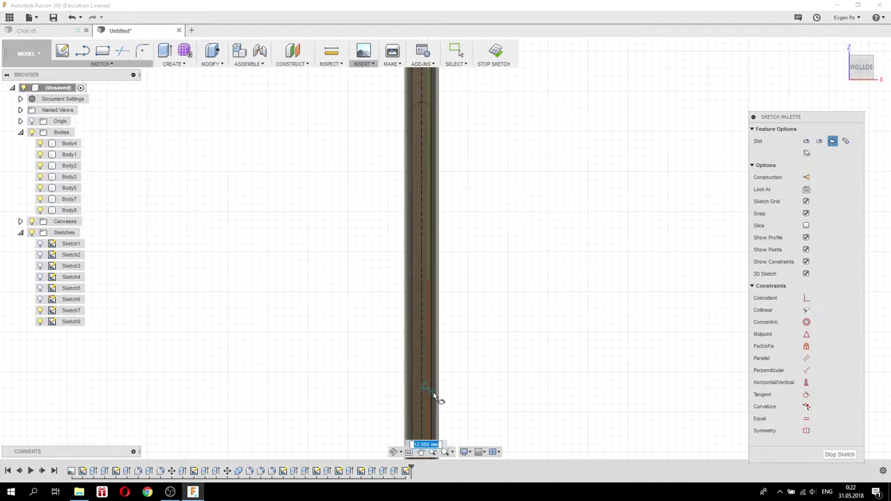
scroll(341, 369, "down", 2)
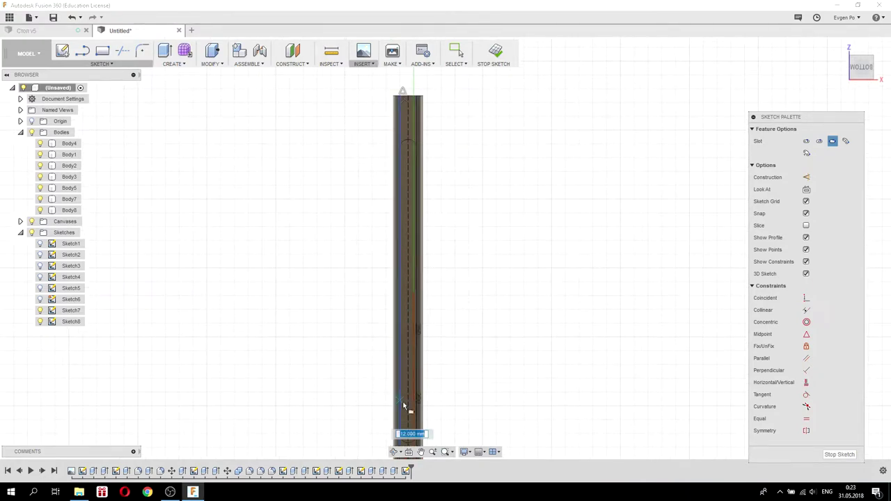
scroll(402, 400, "up", 2)
type("7.5")
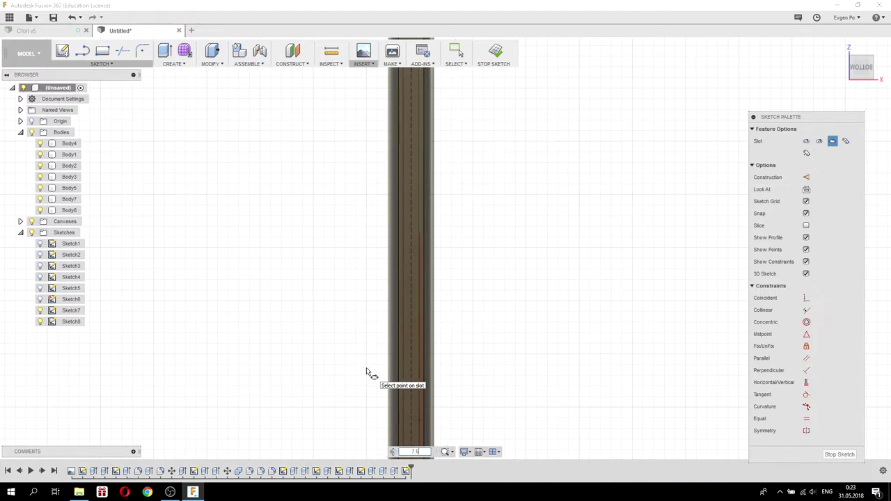
key("Tab")
key("Return")
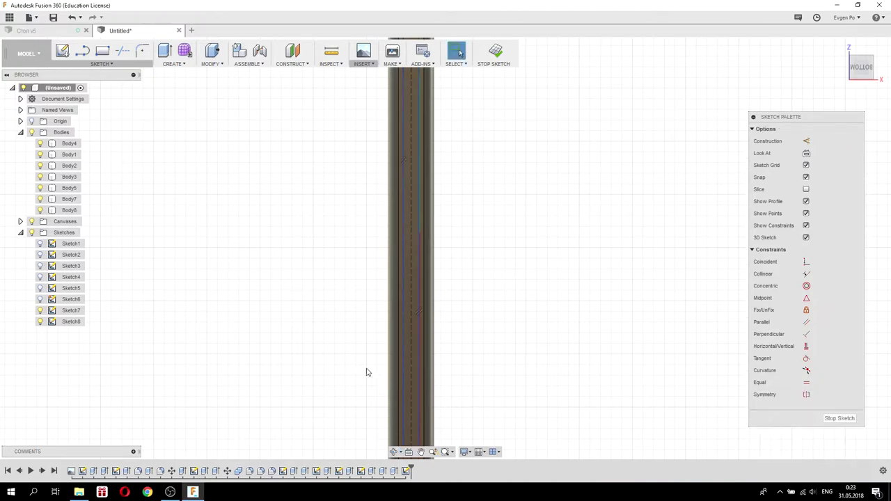
Nudge the slot's upper end up and dimension it 15 mm from the tube's top.
scroll(424, 123, "up", 5)
scroll(424, 115, "up", 1)
scroll(410, 202, "up", 2)
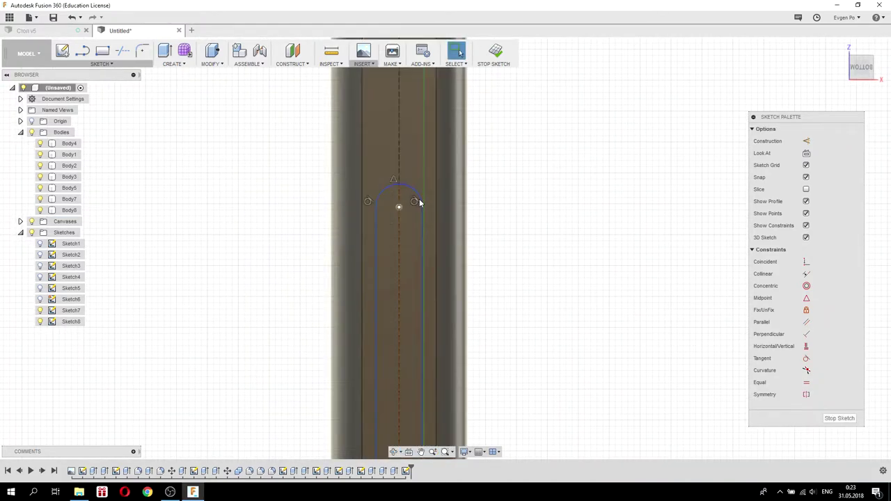
mouse_move(401, 209)
left_mouse_down()
mouse_move(402, 201)
mouse_move(401, 211)
left_mouse_up()
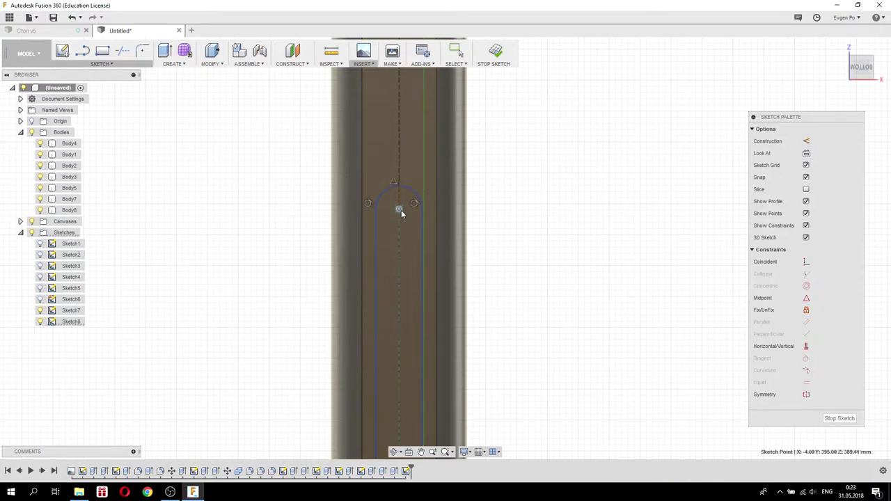
scroll(412, 229, "down", 2)
scroll(414, 230, "down", 3)
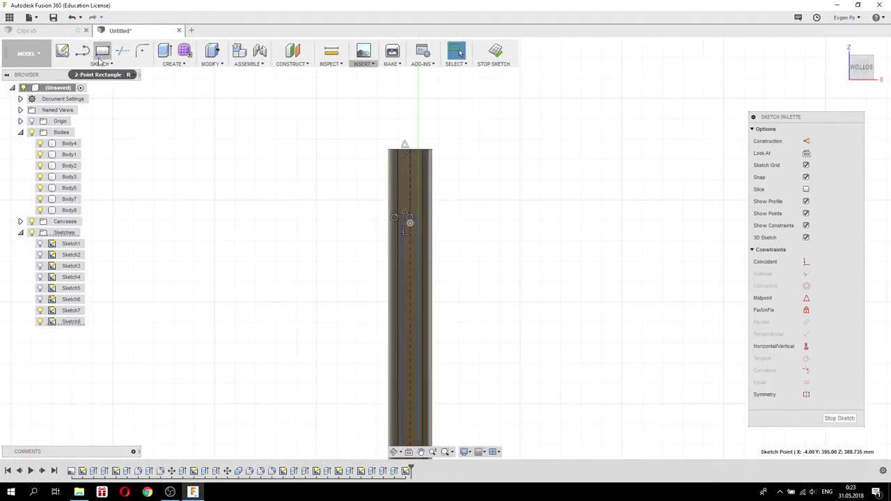
left_click(408, 148, "shift")
left_click(410, 222)
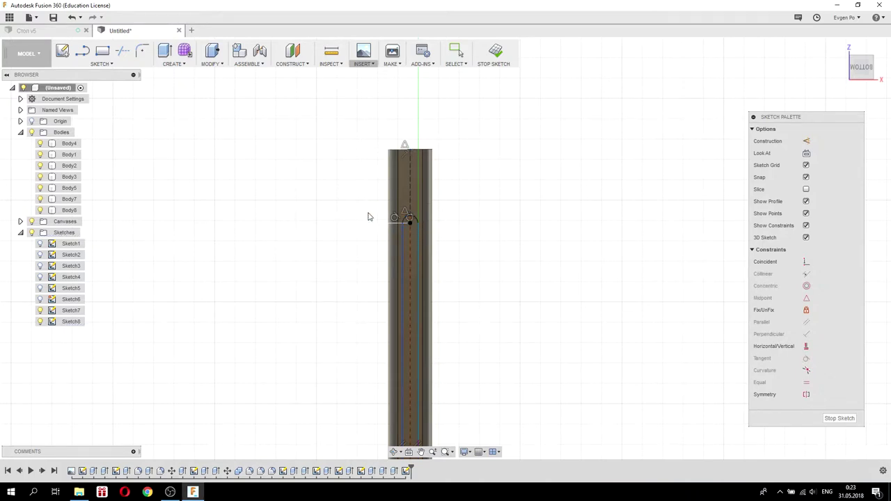
left_click(369, 213)
type("1")
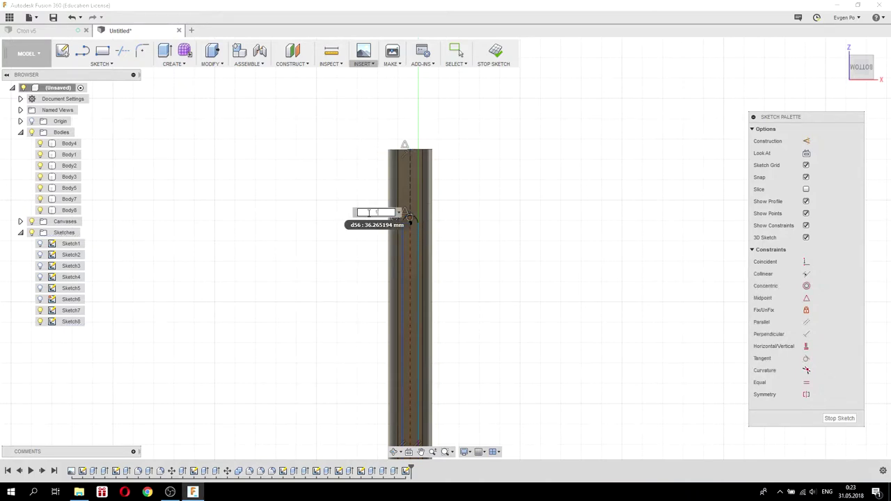
key("Return")
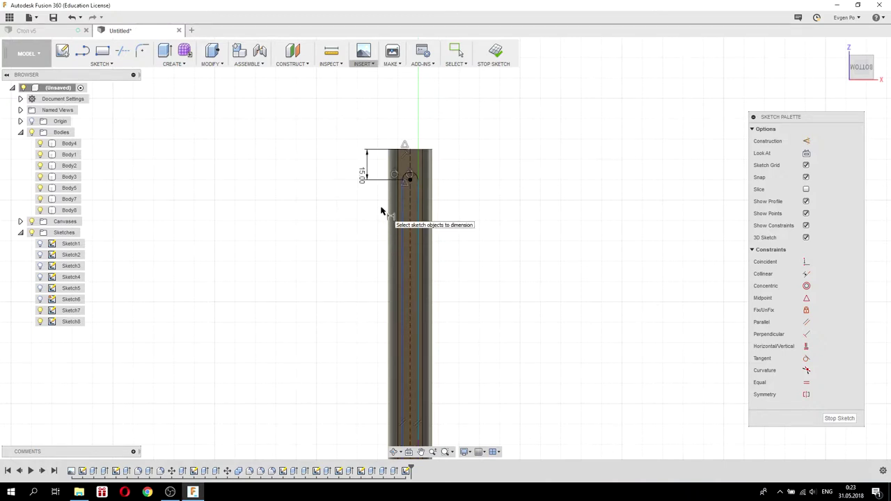
Extrude the slot profile -1 mm as a cut into the tube's face.
left_click(164, 53)
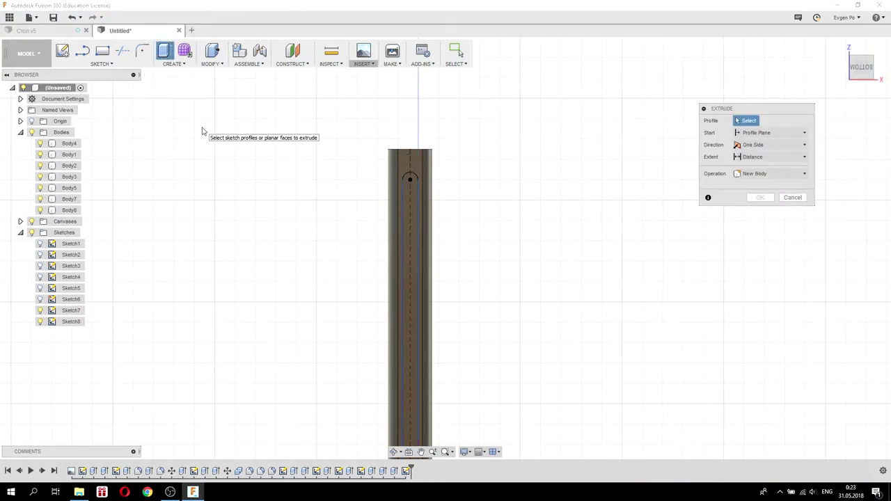
left_click(403, 202)
scroll(297, 208, "down", 3)
middle_click_drag(265, 260, 249, 318, "shift")
left_click(749, 169)
type("-1")
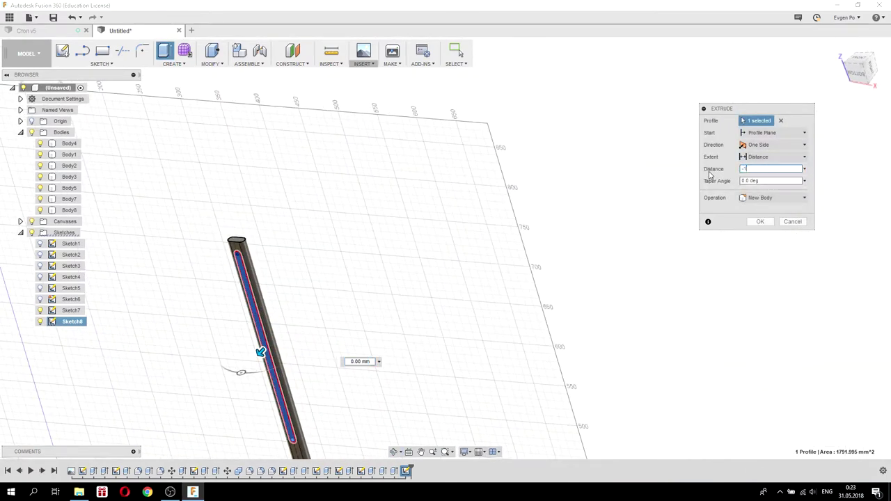
scroll(233, 269, "up", 2)
scroll(234, 269, "up", 2)
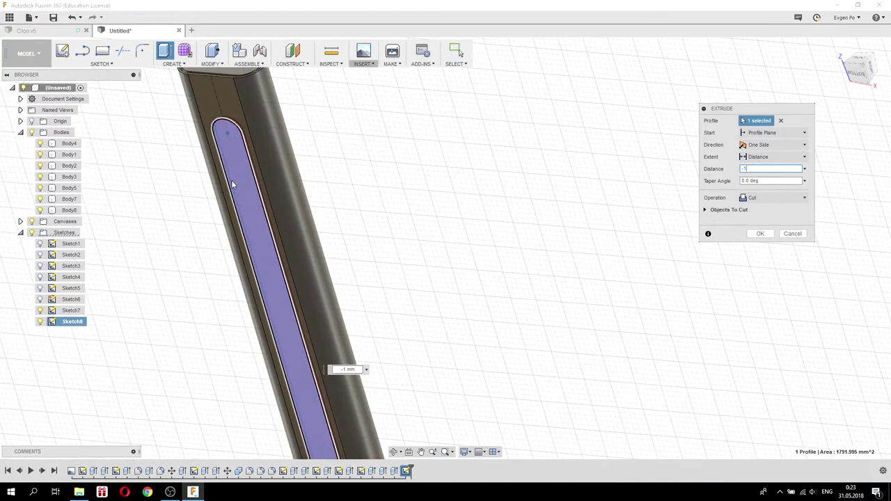
left_click(760, 234)
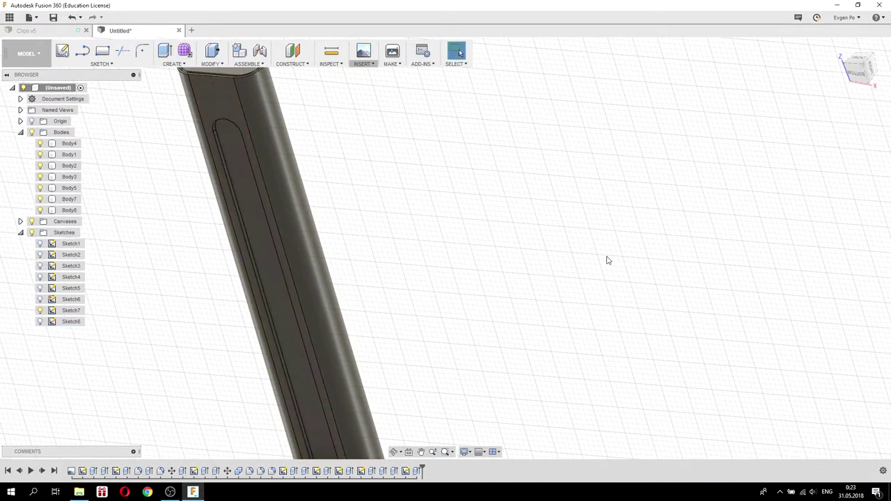
Fillet the slot groove's rim edge with a 0.3 mm radius.
scroll(241, 136, "up", 3)
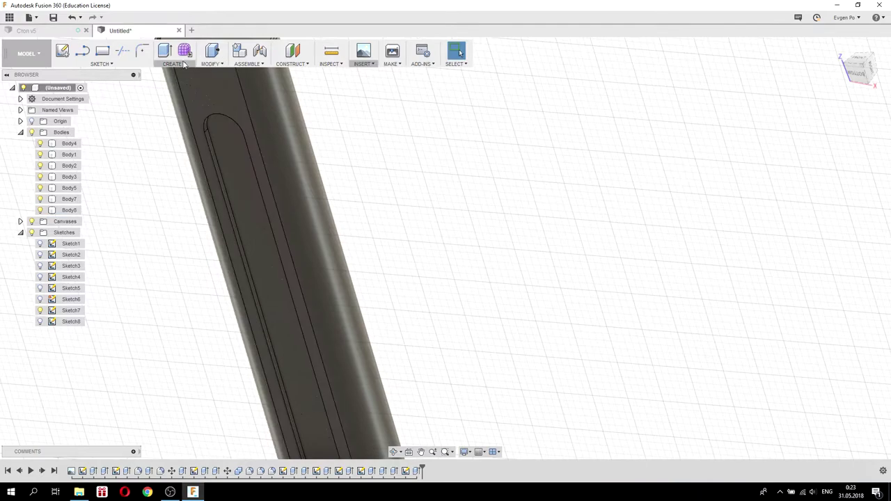
left_click(209, 63)
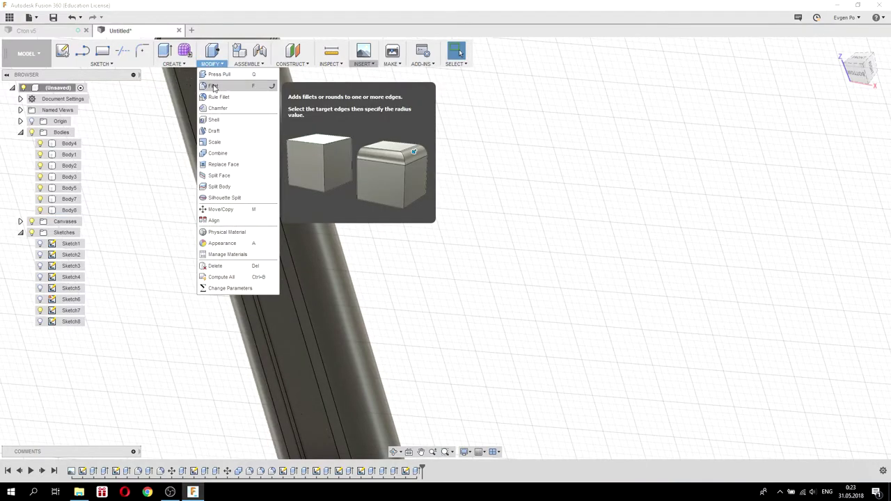
left_click(215, 85)
scroll(224, 101, "up", 2)
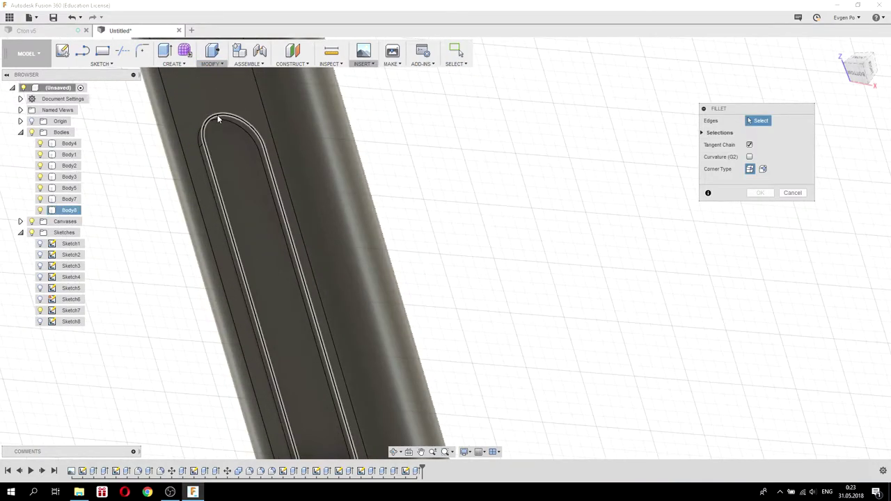
left_click(206, 174)
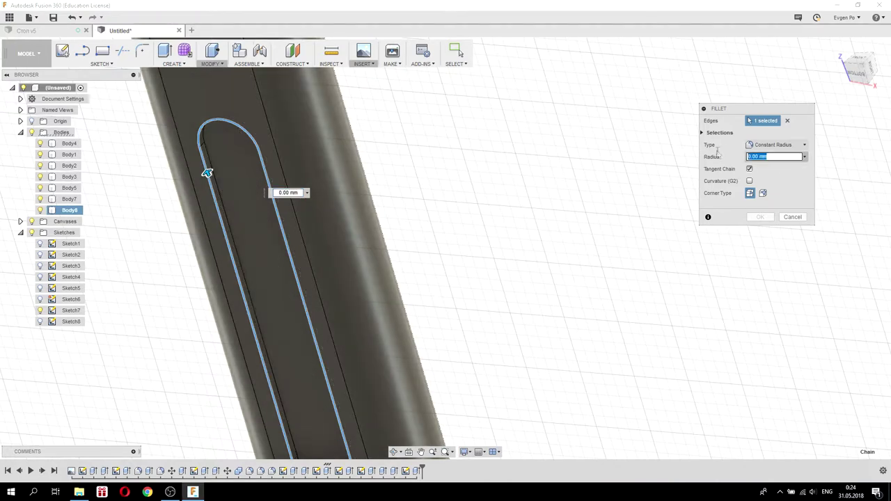
type("0.3")
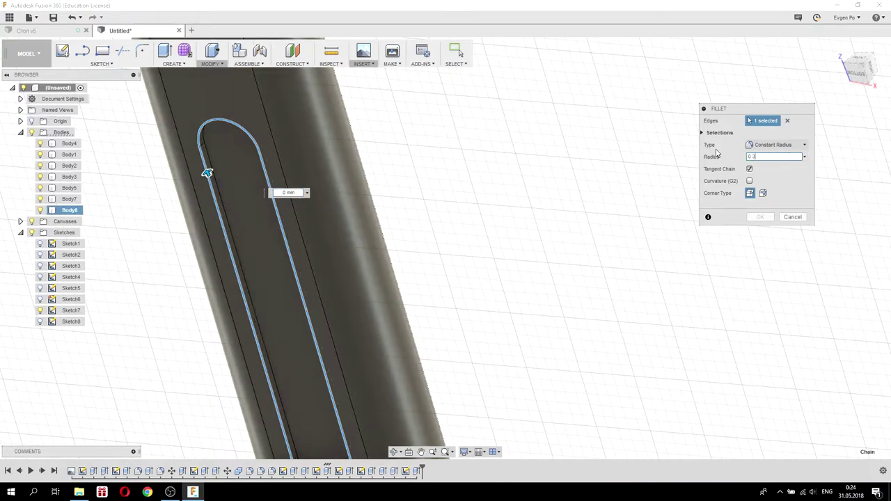
left_click(761, 217)
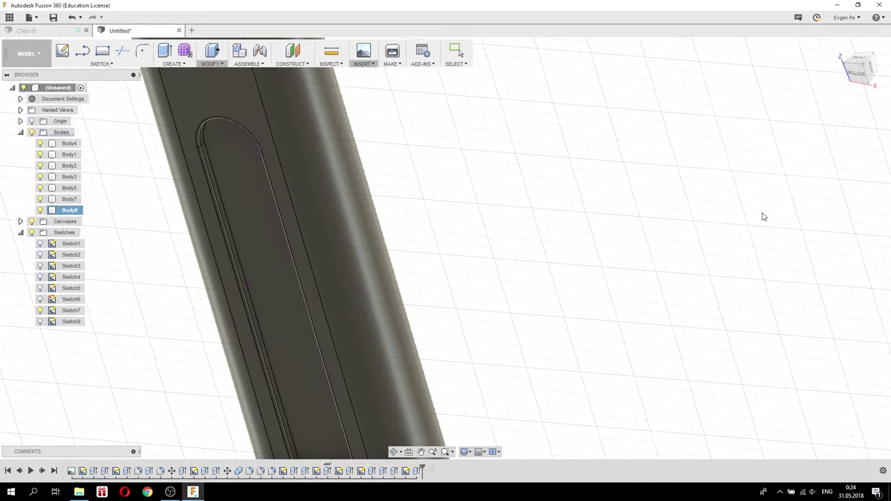
scroll(573, 243, "down", 1)
scroll(551, 243, "down", 3)
scroll(450, 242, "down", 2)
mouse_move(450, 241)
middle_mouse_down("shift")
mouse_move(441, 255)
mouse_move(373, 259)
mouse_move(389, 251)
mouse_move(374, 271)
mouse_move(354, 276)
mouse_move(348, 246)
mouse_move(328, 263)
mouse_move(332, 233)
mouse_move(344, 223)
mouse_move(649, 241)
middle_mouse_up("shift")
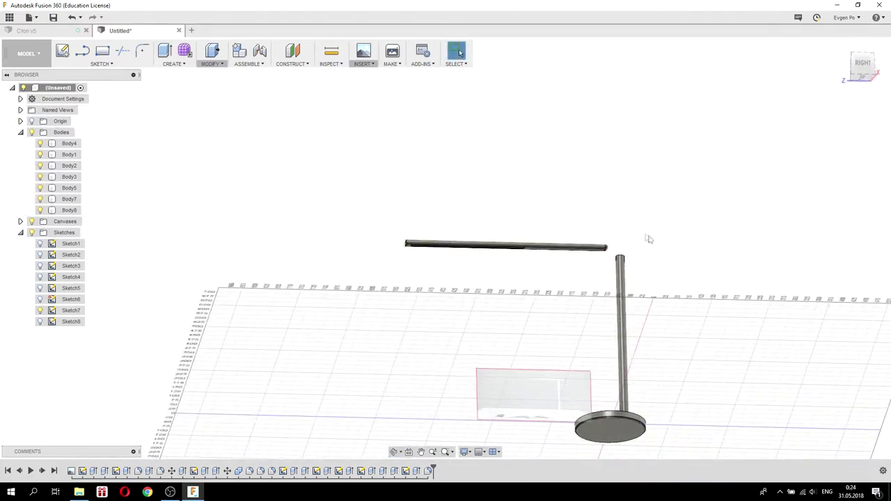
Zoom in and switch Sketch7's visibility back on over the crossbar.
scroll(571, 265, "up", 5)
scroll(557, 271, "up", 3)
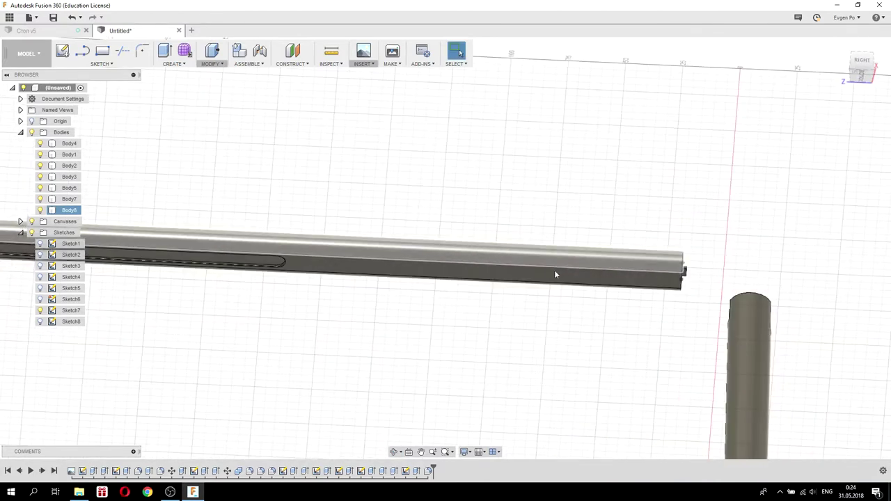
left_click(39, 321)
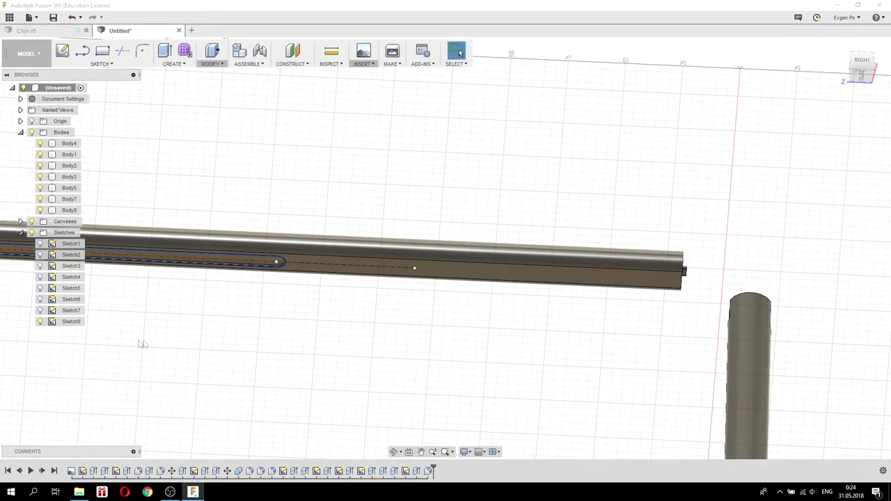
Reopen Sketch8 for editing.
right_click(72, 322)
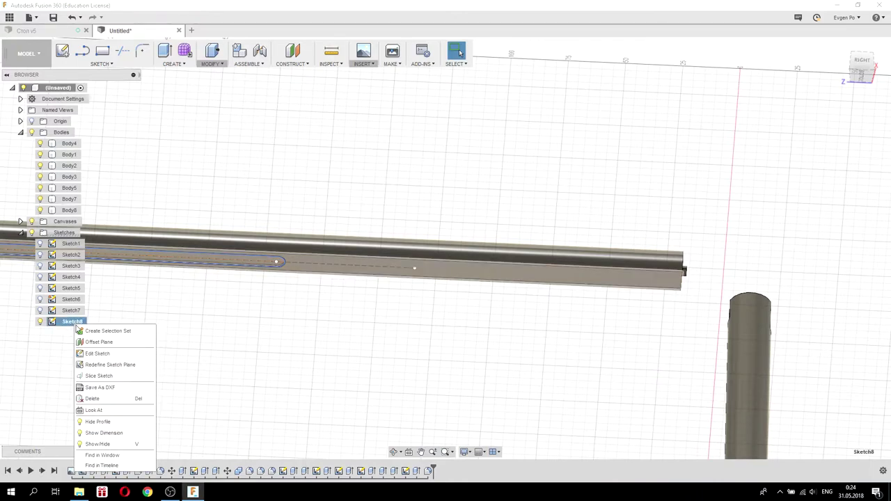
left_click(90, 353)
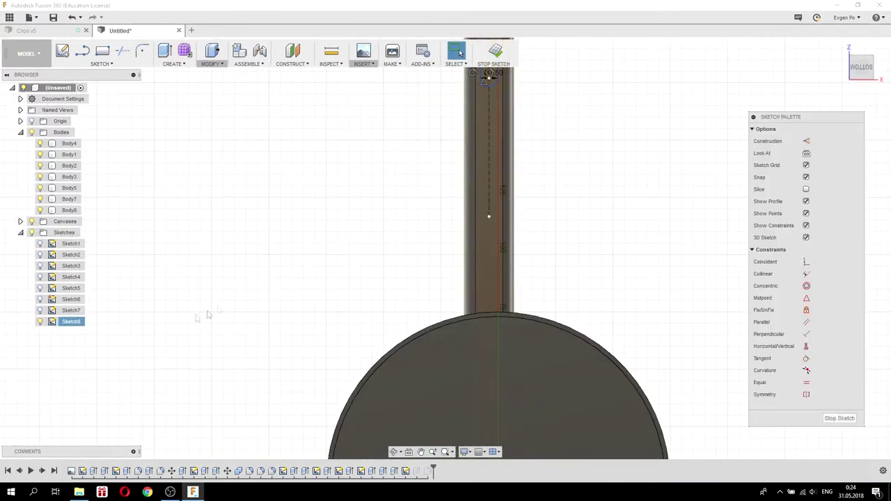
scroll(284, 235, "down", 3)
scroll(285, 235, "down", 2)
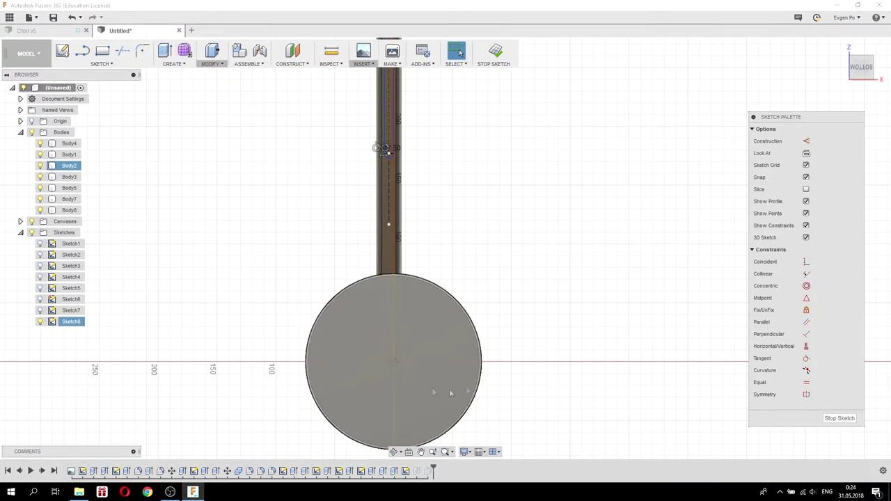
Hide the base disc bodies Body2 and Body3, leaving Body1 visible.
left_click(41, 154)
left_click(40, 155)
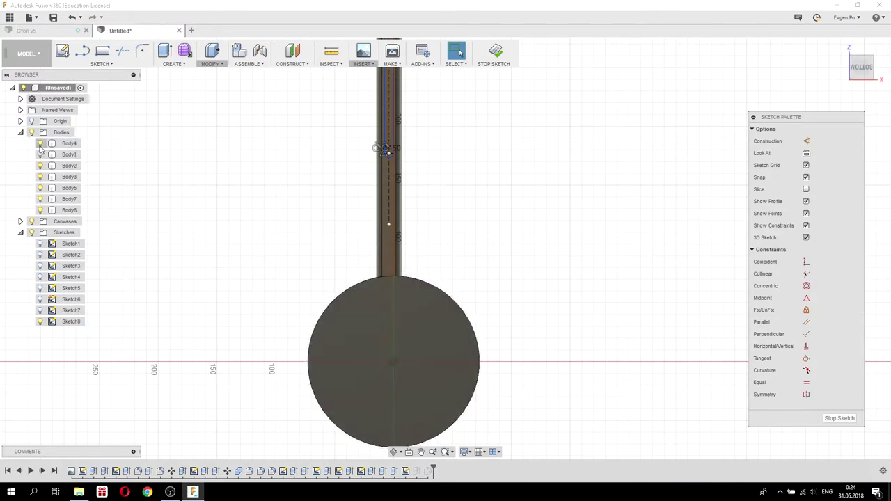
left_click(40, 166)
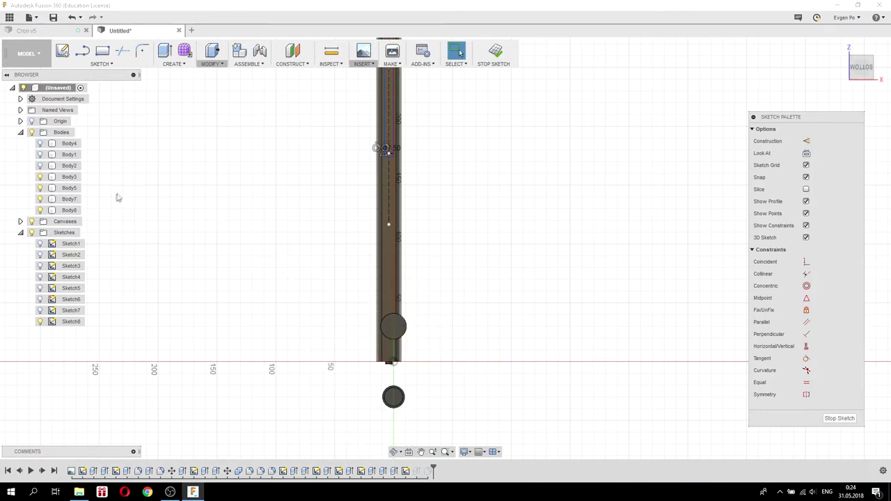
left_click(39, 176)
Draw an overall-length slot on the centre line, 55 mm long and 10 mm wide.
left_click(104, 64)
mouse_move(68, 148)
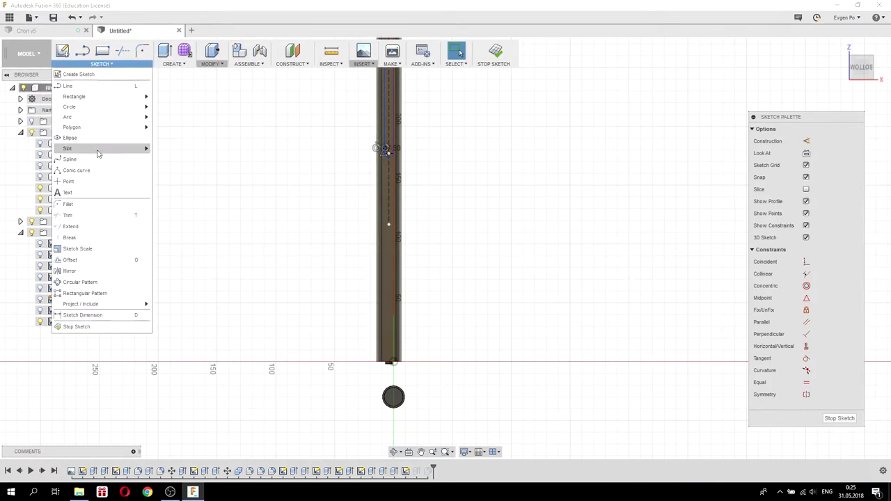
left_click(173, 161)
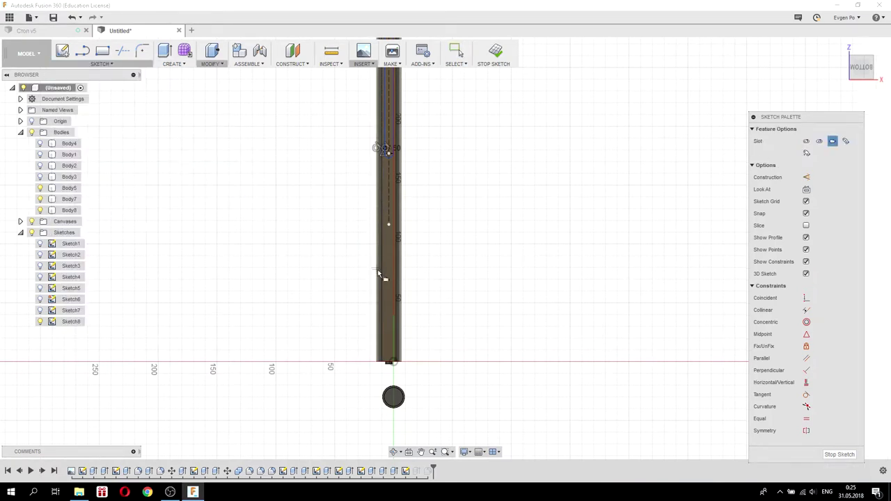
left_click(388, 194)
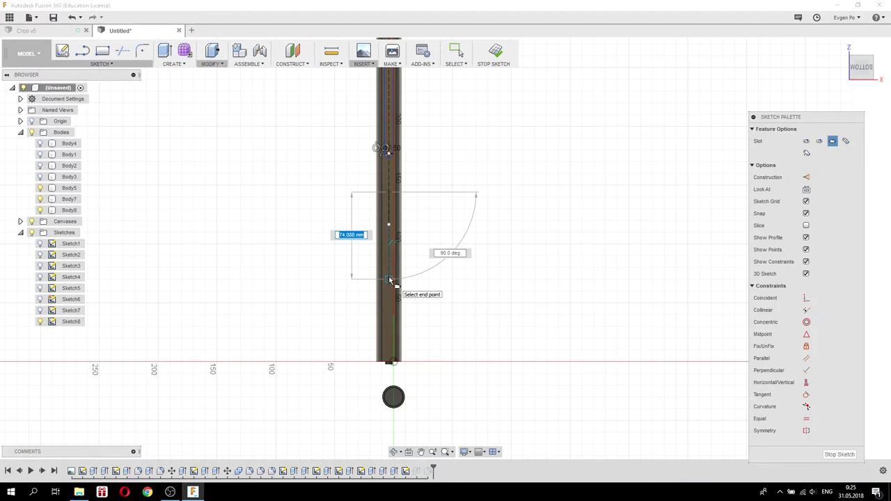
type("5")
type("5")
type("55")
key("Tab")
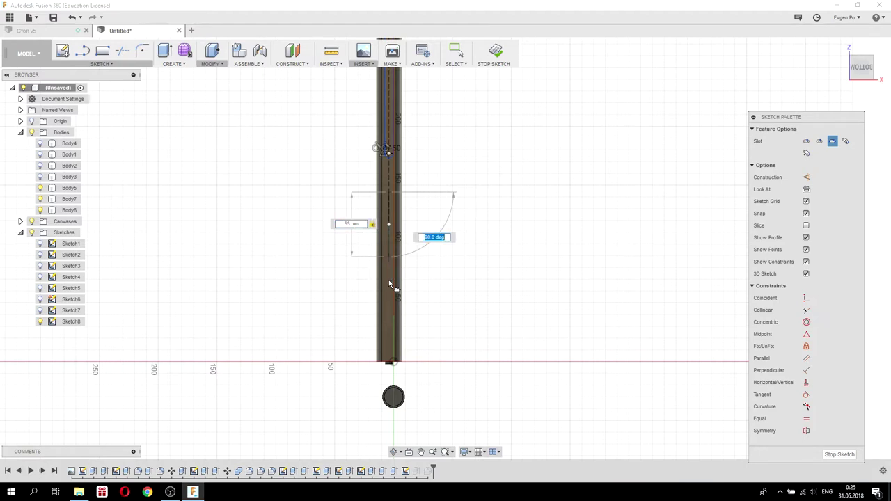
key("Return")
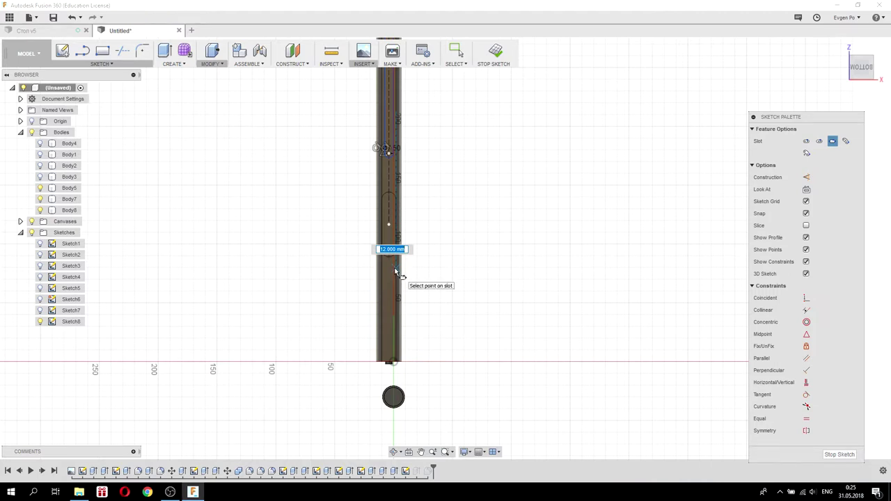
type("10")
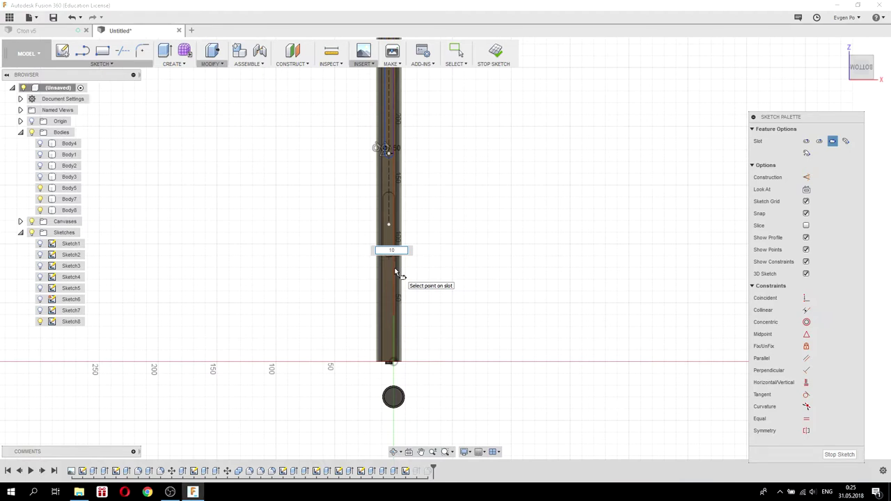
key("Tab")
key("Return")
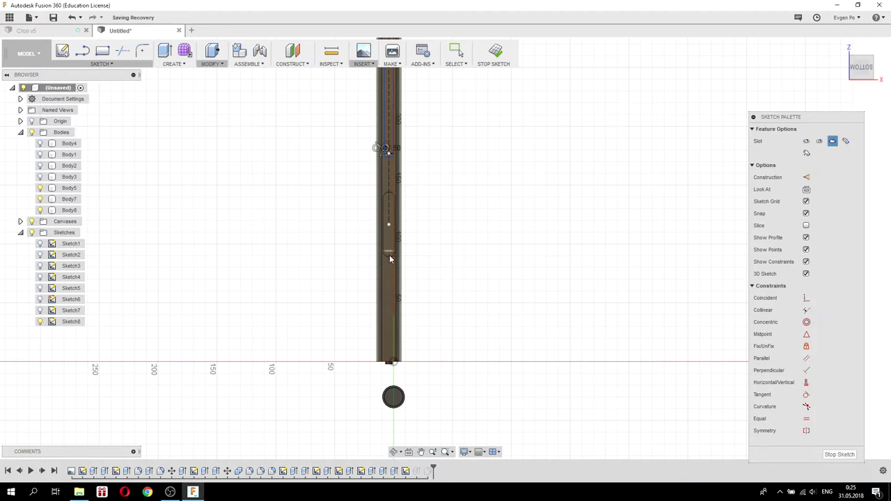
key("Escape")
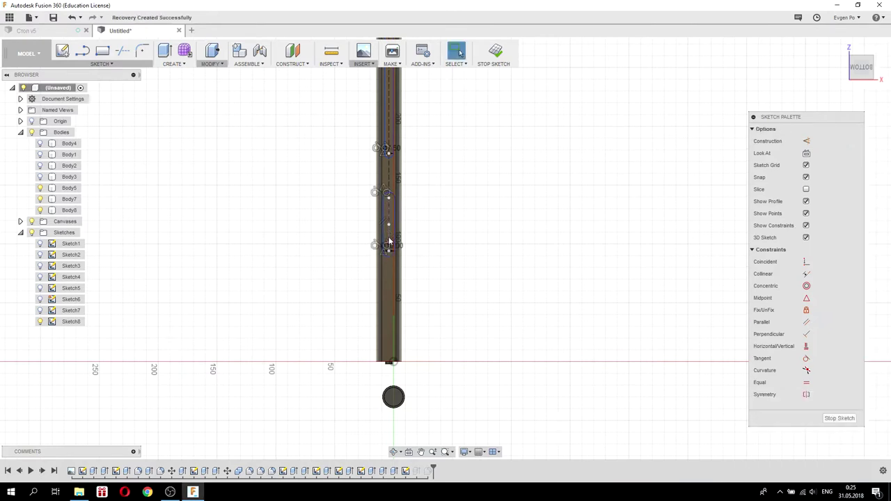
Drag the slot's centre points down along the centre line.
left_click_drag(387, 230, 390, 346)
scroll(388, 276, "up", 2)
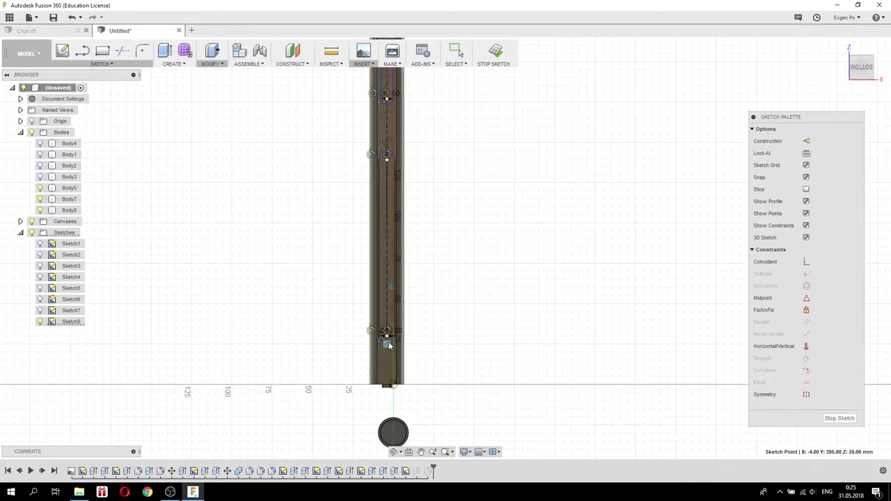
left_click_drag(387, 156, 387, 244)
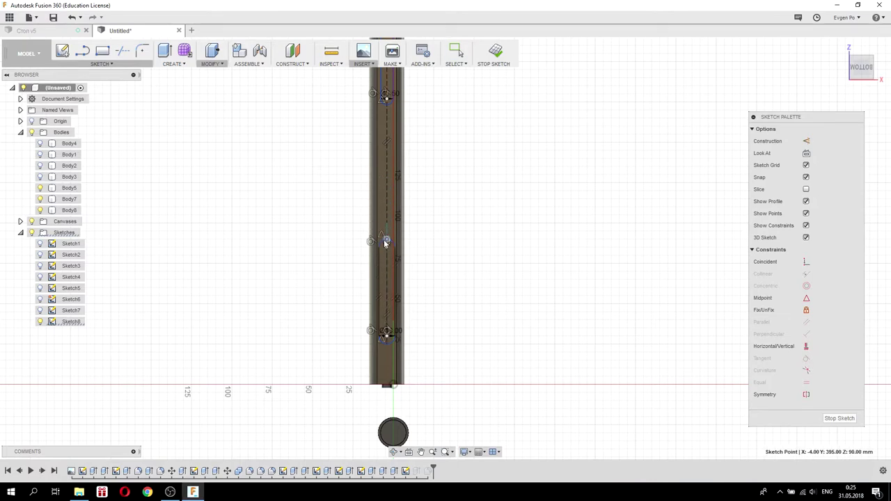
left_click(387, 243)
left_click(387, 335)
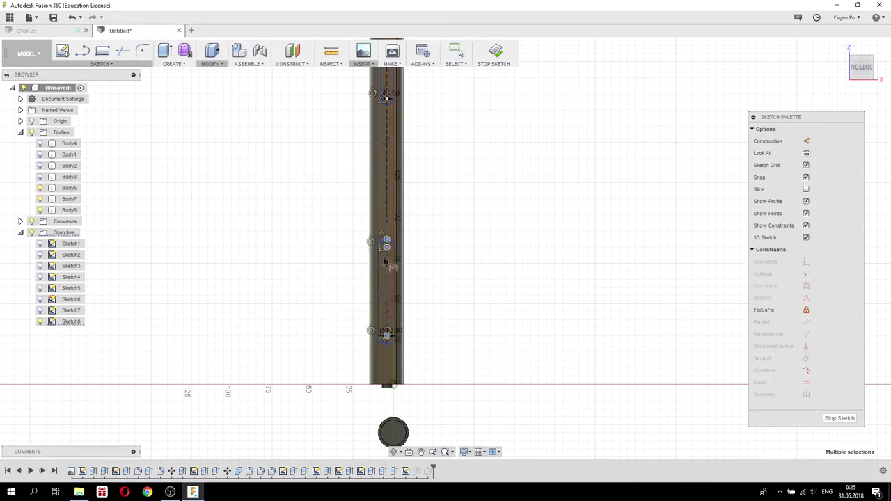
left_click(388, 337)
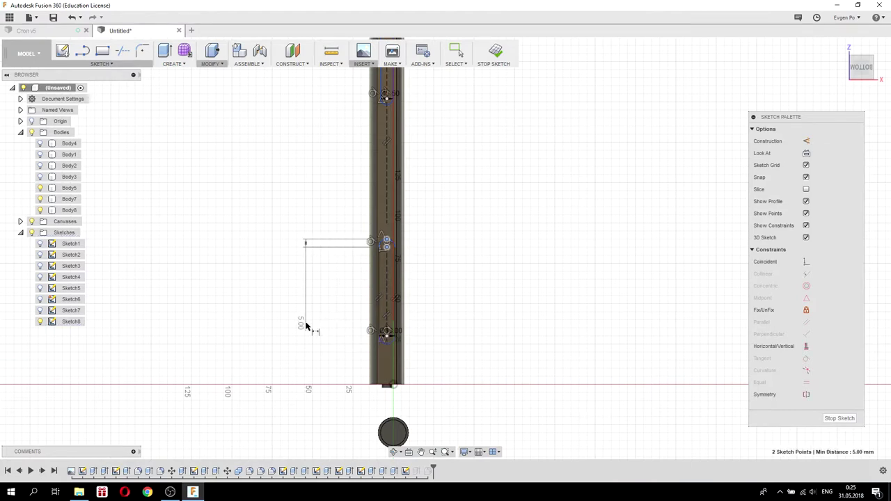
key("Escape")
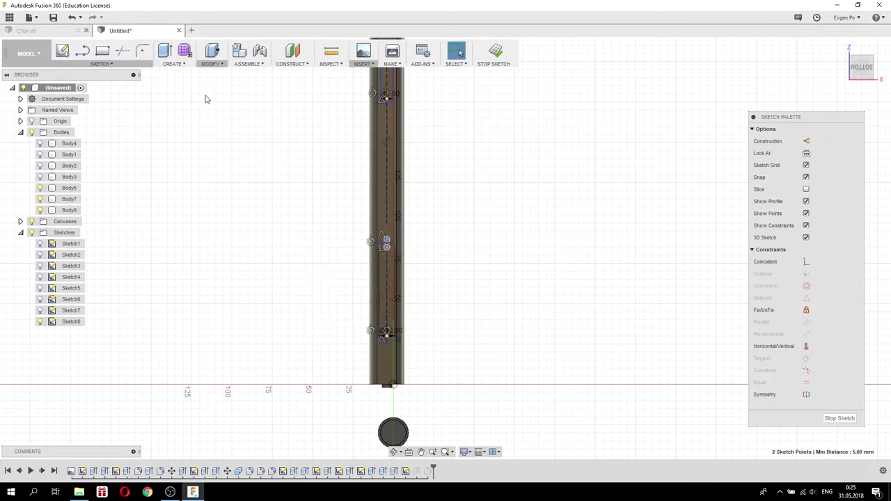
Dimension the slot's two centre points 30 mm apart.
key("d")
left_click(387, 243)
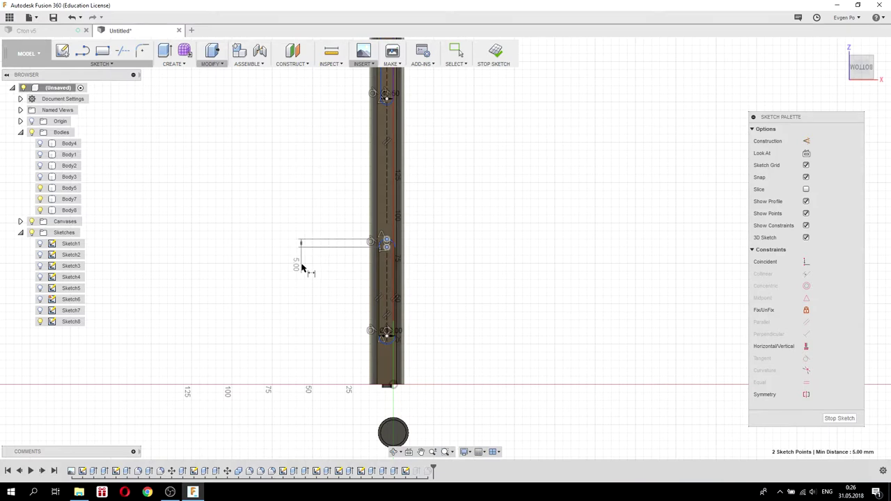
key("Escape")
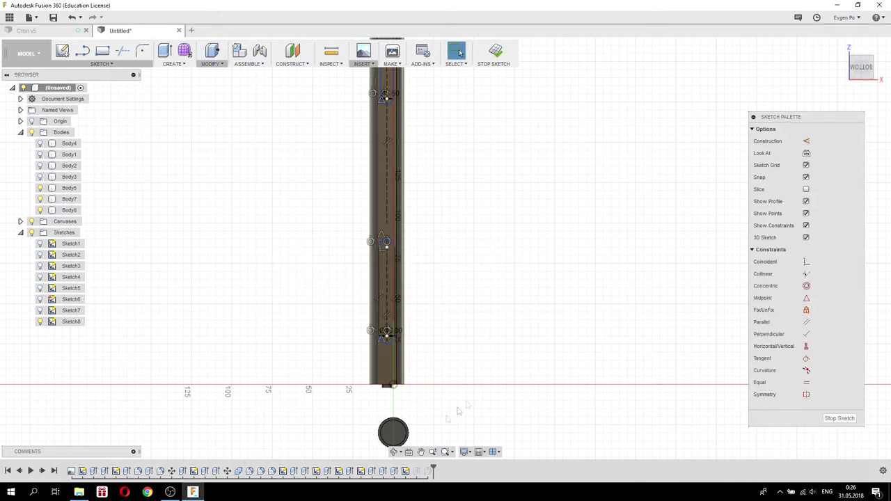
left_click(387, 245)
left_click(387, 334)
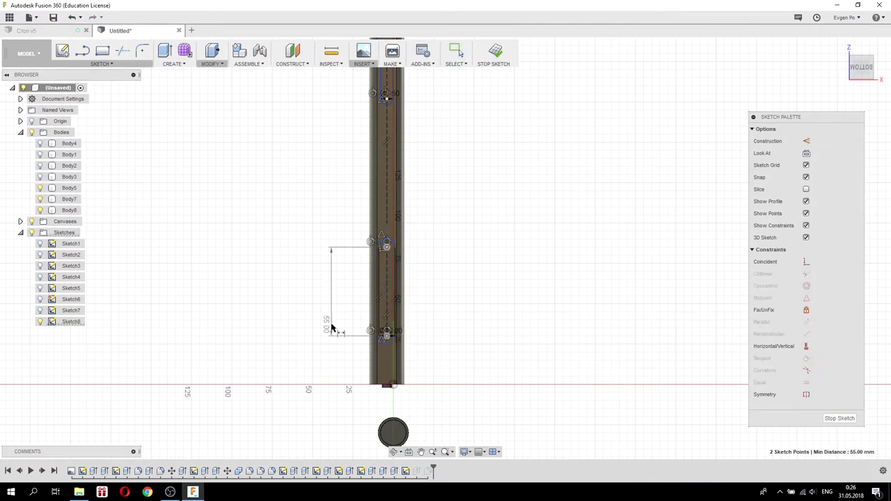
left_click(331, 328)
type("30")
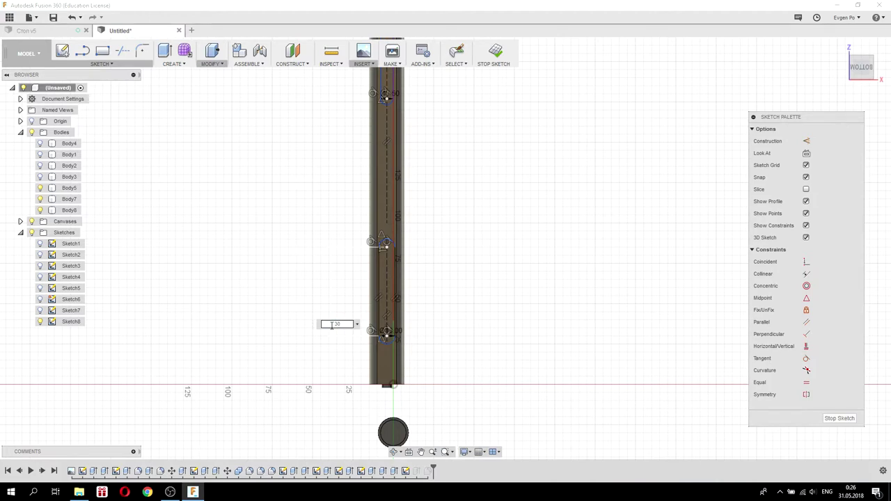
key("Return")
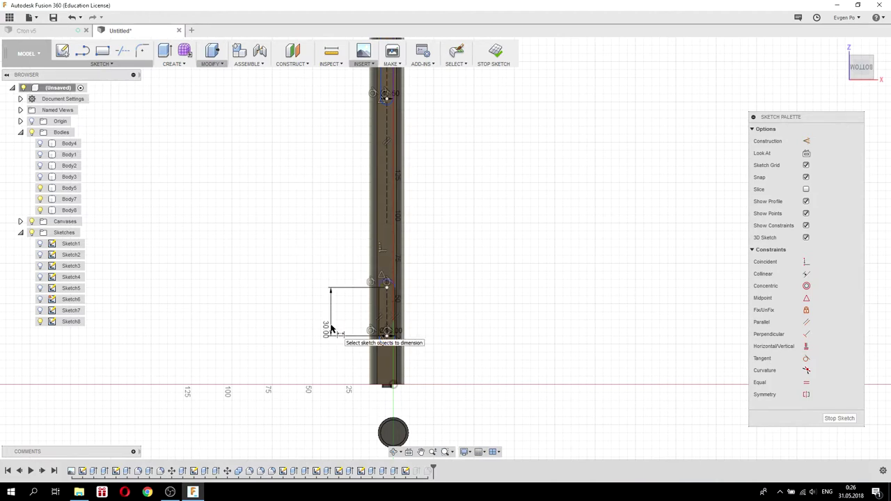
Dimension the slot's lower centre 50 mm above the tube's bottom edge.
left_click(388, 385)
left_click(387, 337)
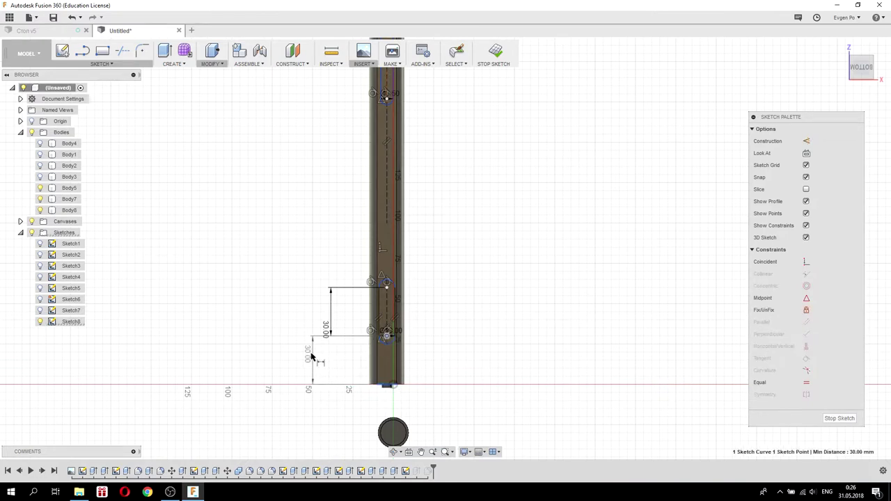
key("Escape")
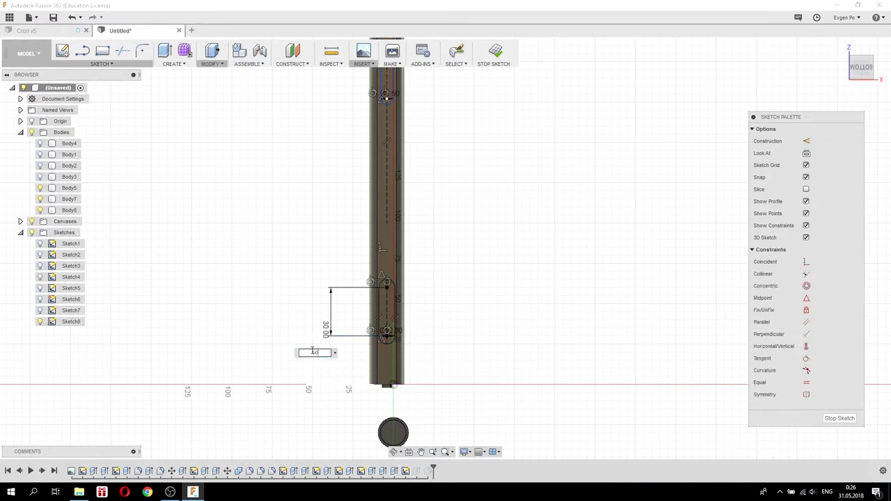
key("Return")
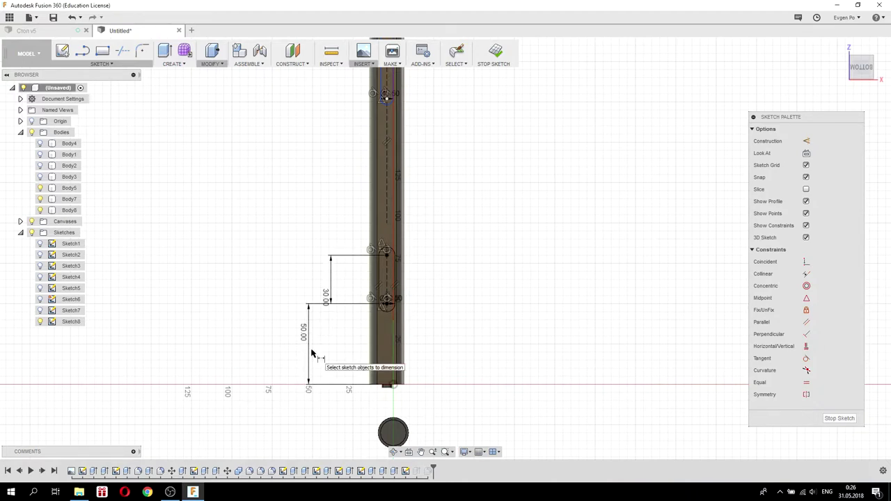
left_click(135, 64)
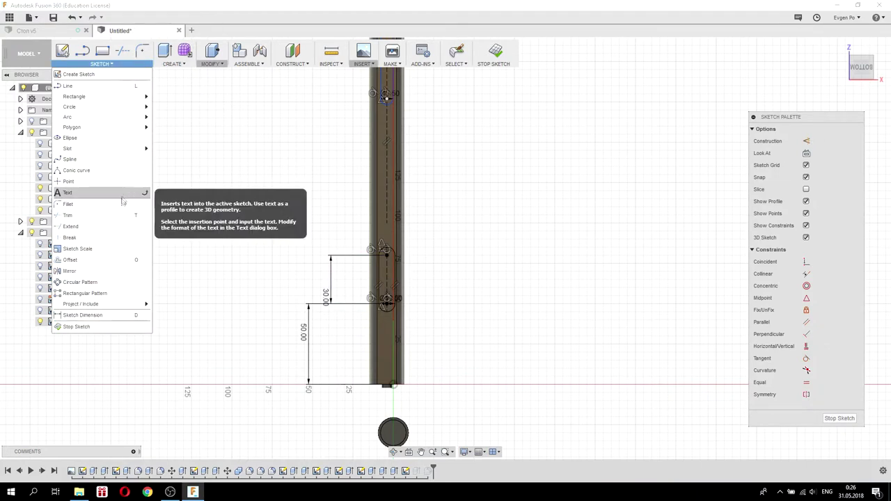
Offset the slot outline by 0.5 mm.
left_click(82, 259)
scroll(397, 251, "up", 2)
scroll(400, 244, "up", 3)
left_click(403, 244)
type("0.5")
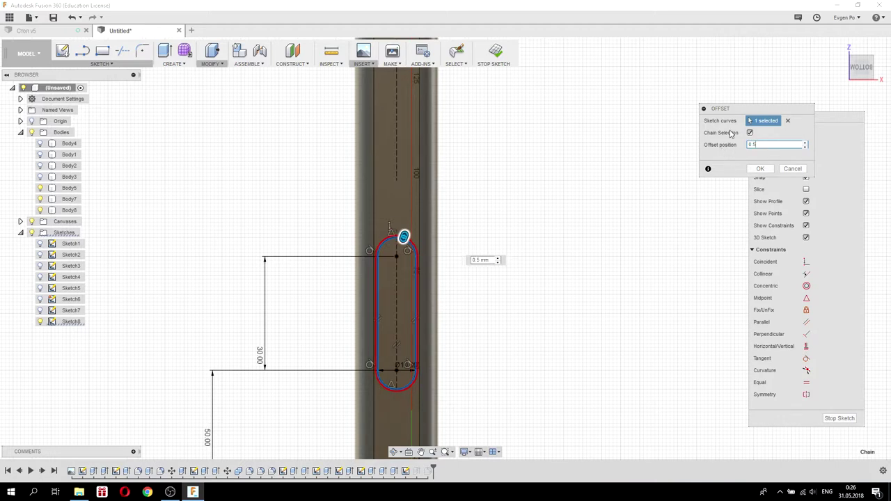
key("Return")
key("e")
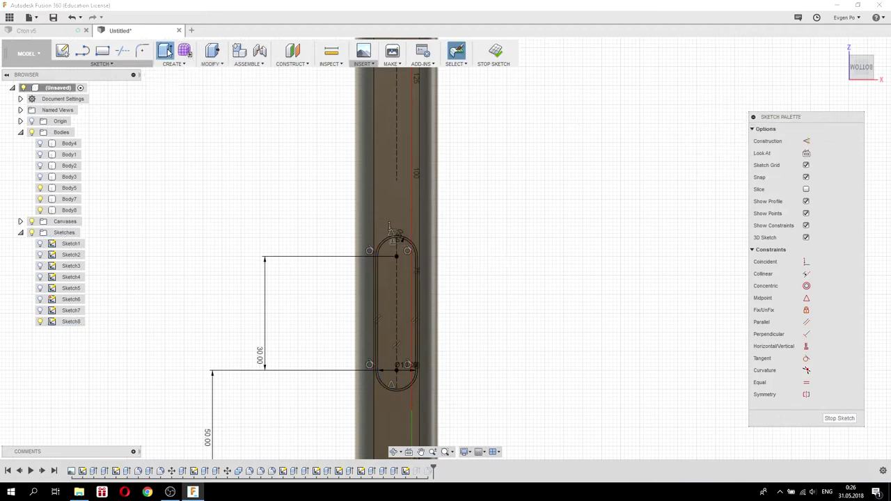
scroll(376, 279, "up", 4)
Extrude the thin ring between the slot and its 0.5 mm offset -3 mm as a new body.
left_click(385, 227)
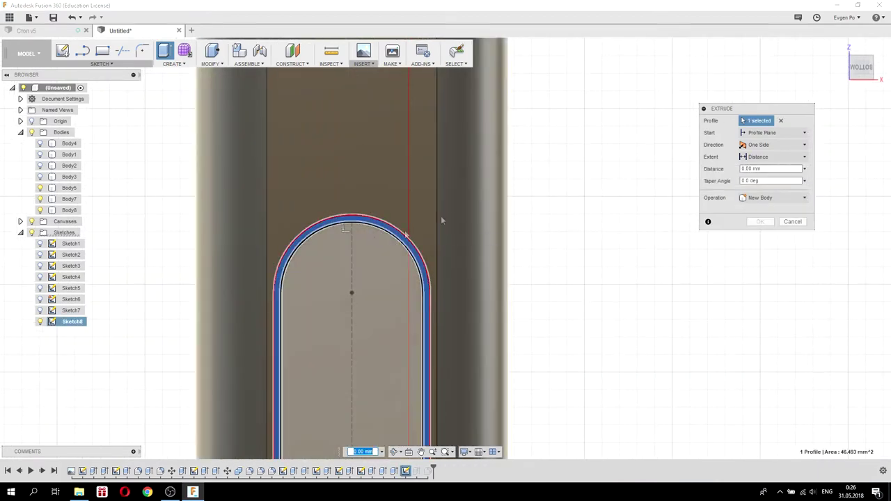
left_click(773, 168)
type("-3")
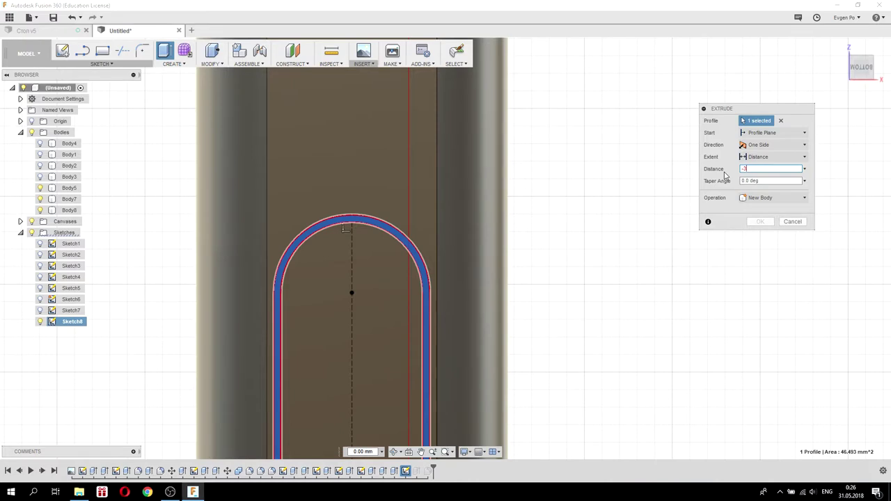
left_click(761, 233)
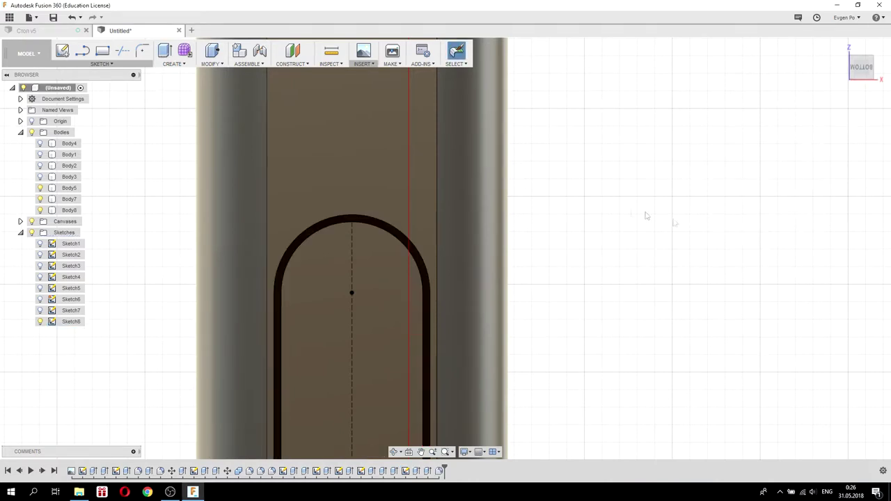
scroll(578, 195, "down", 2)
scroll(586, 181, "down", 2)
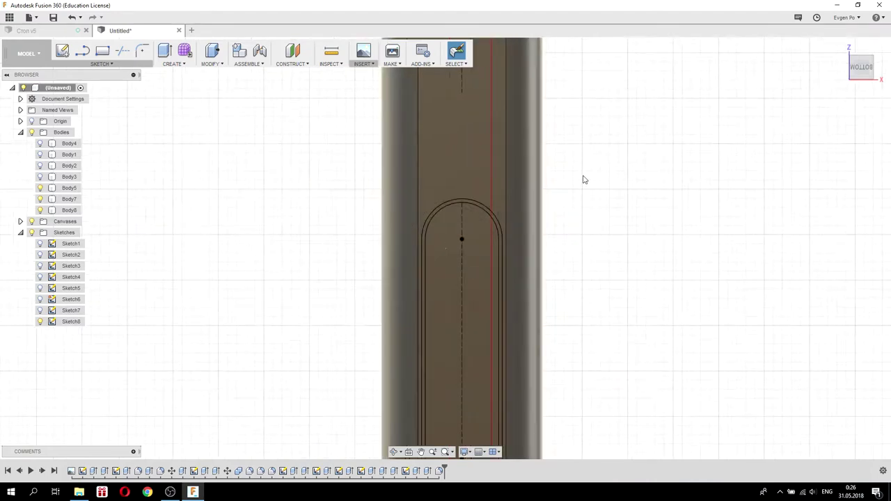
scroll(526, 195, "down", 2)
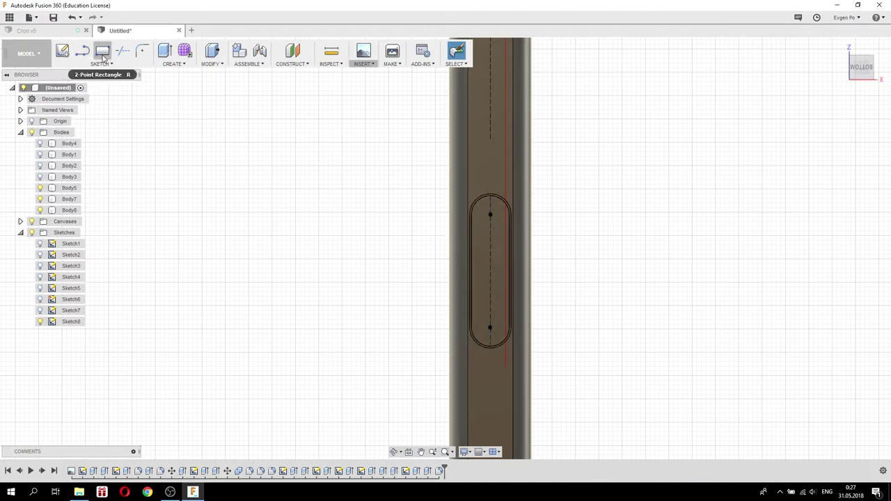
Place a sketch point at the slot's midpoint on the slot face.
left_click(100, 64)
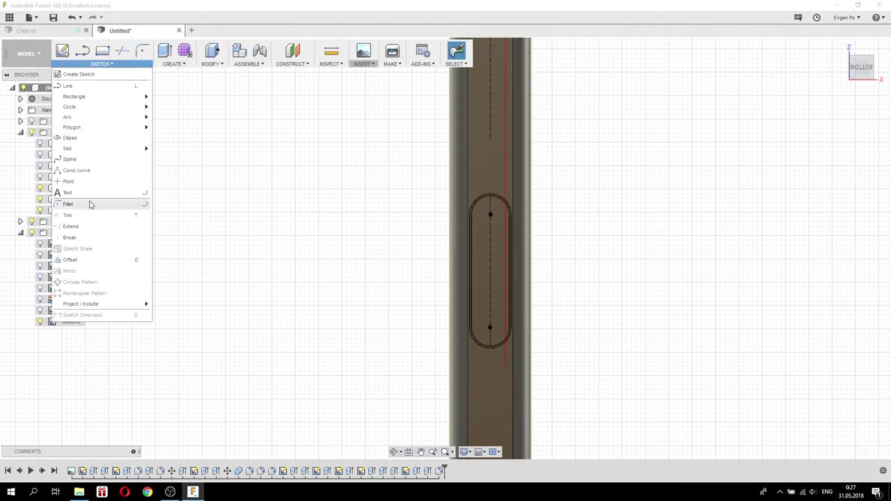
left_click(68, 181)
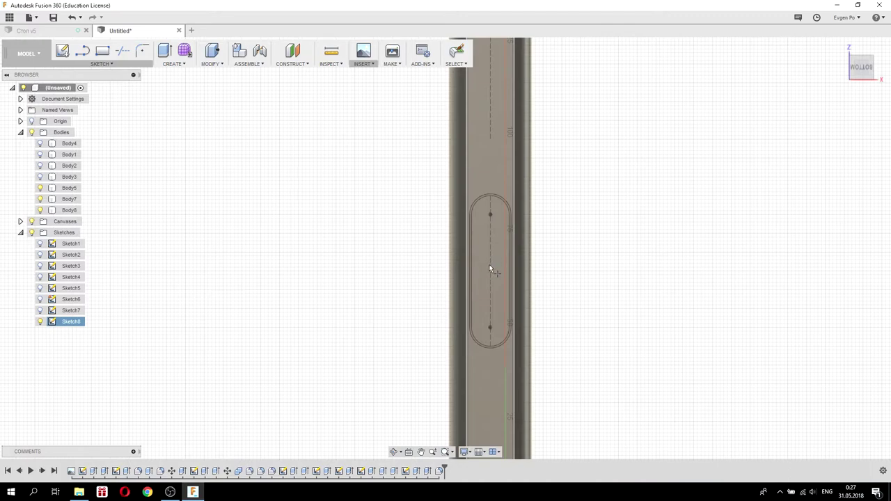
left_click(494, 293)
scroll(379, 349, "up", 3)
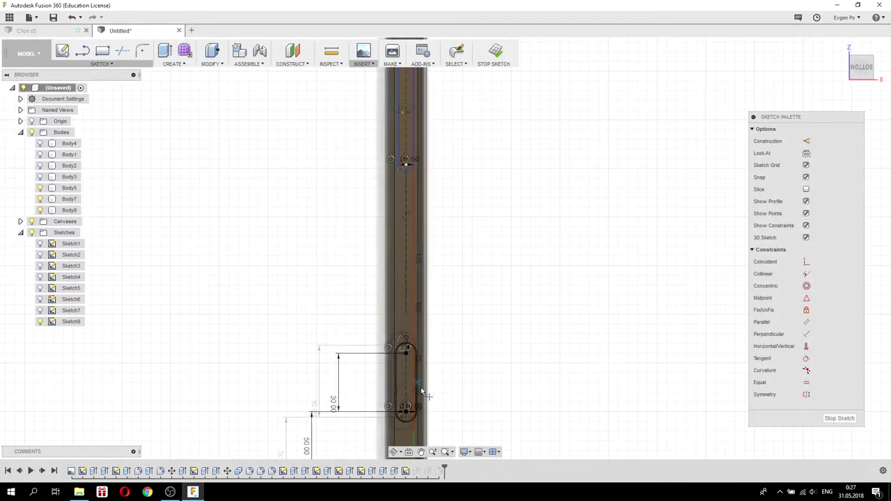
scroll(396, 383, "up", 3)
left_click(389, 372)
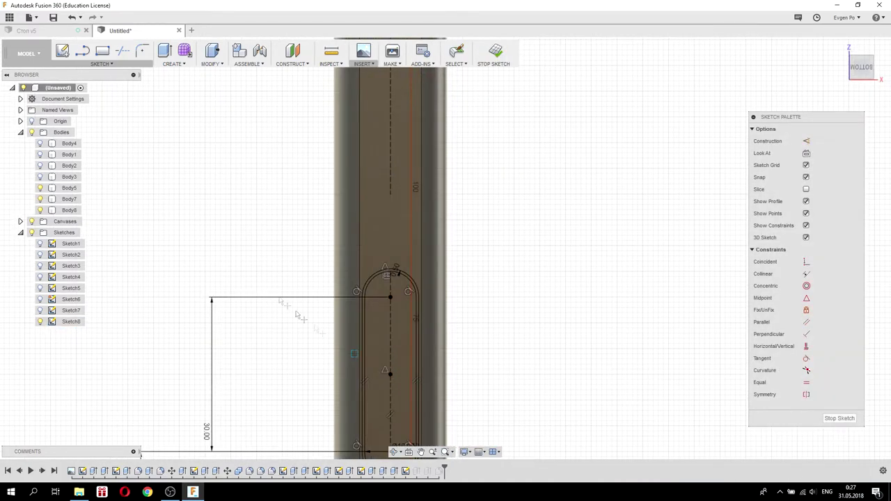
scroll(278, 292, "down", 2)
Draw a center rectangle starting from the slot's midpoint.
left_click(101, 63)
mouse_move(75, 96)
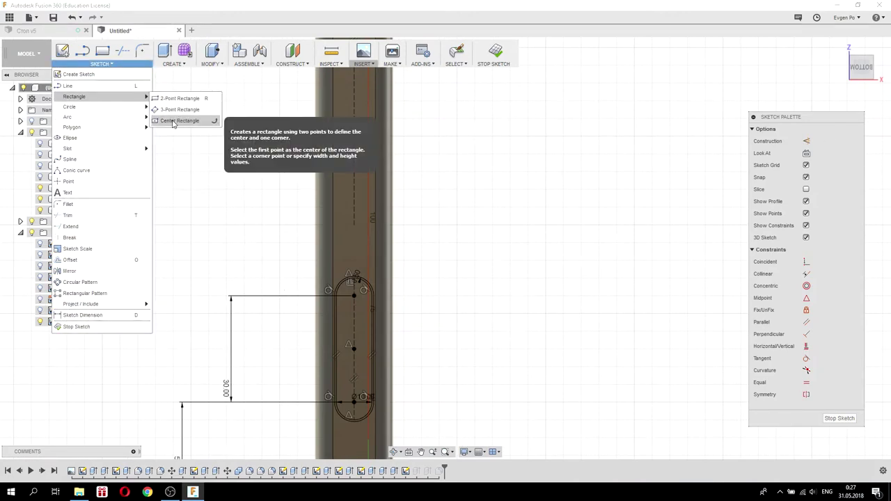
left_click(173, 121)
scroll(259, 279, "down", 2)
scroll(335, 309, "up", 4)
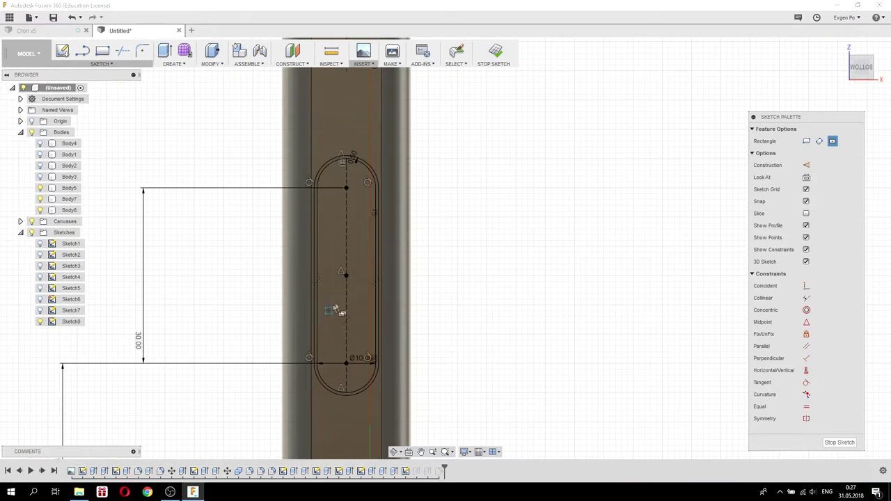
left_click(346, 277)
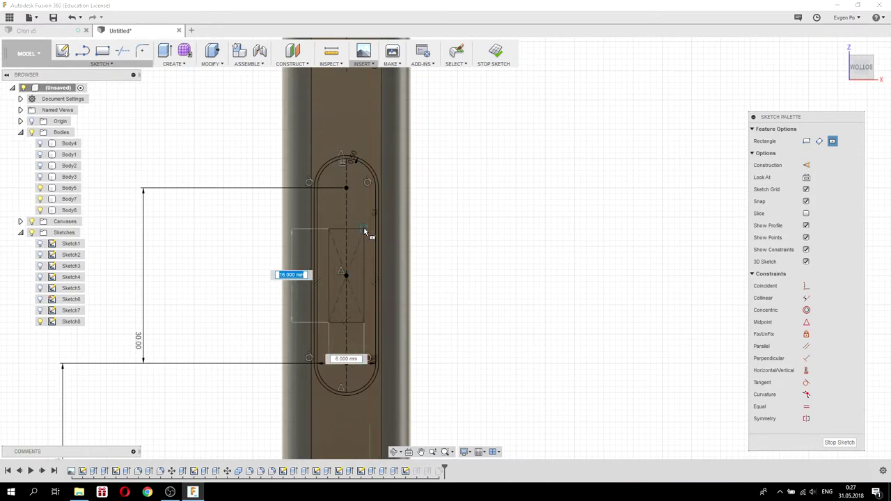
key("Tab")
type("4")
key("Return")
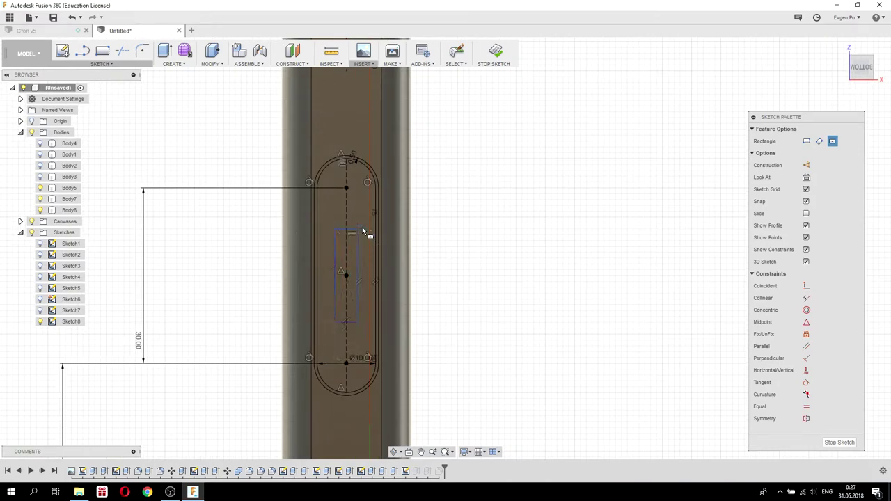
Dimension the rectangle 10 mm by 6 mm and pick its profile for extrusion.
key("d")
left_click(358, 264)
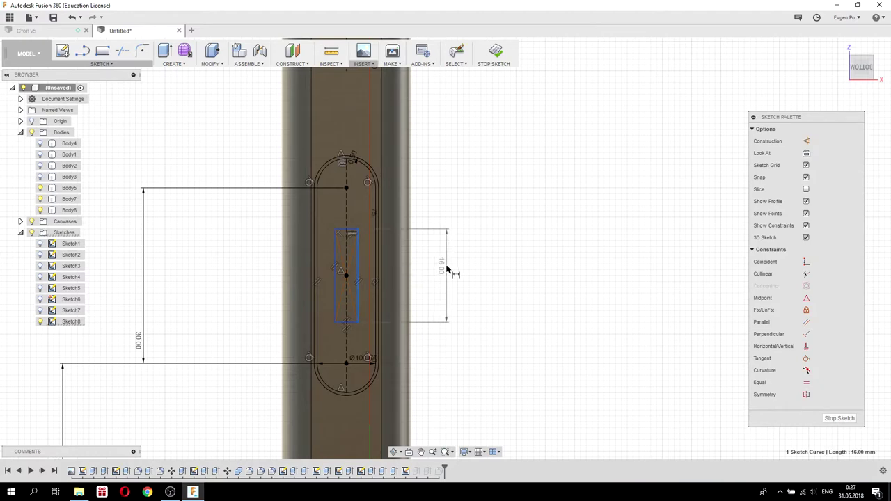
left_click(450, 266)
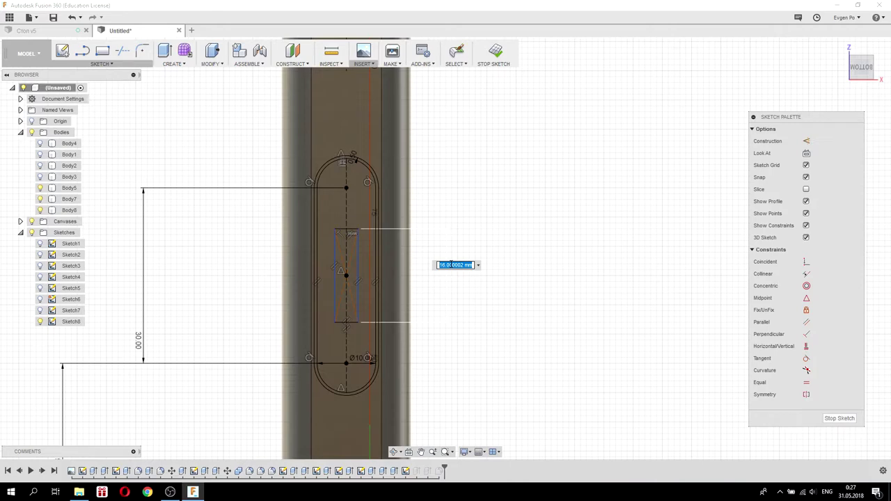
type("10")
key("Return")
left_click(339, 247)
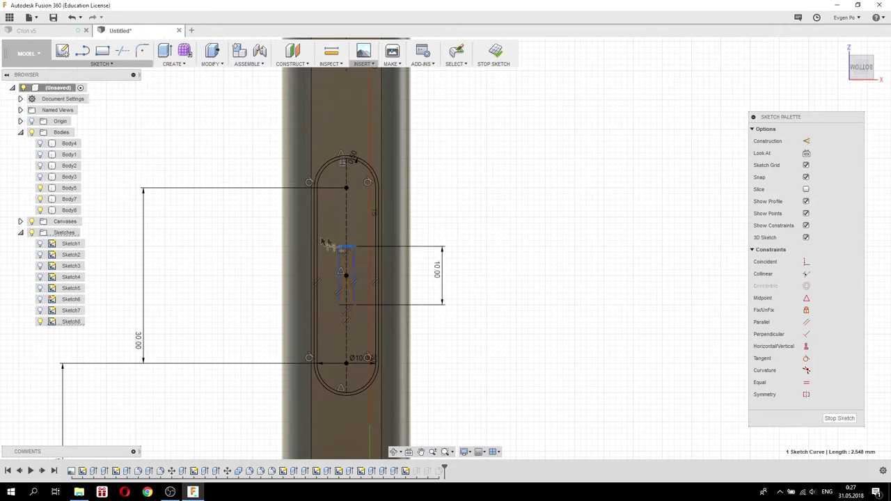
left_click(248, 237)
type("6")
key("Return")
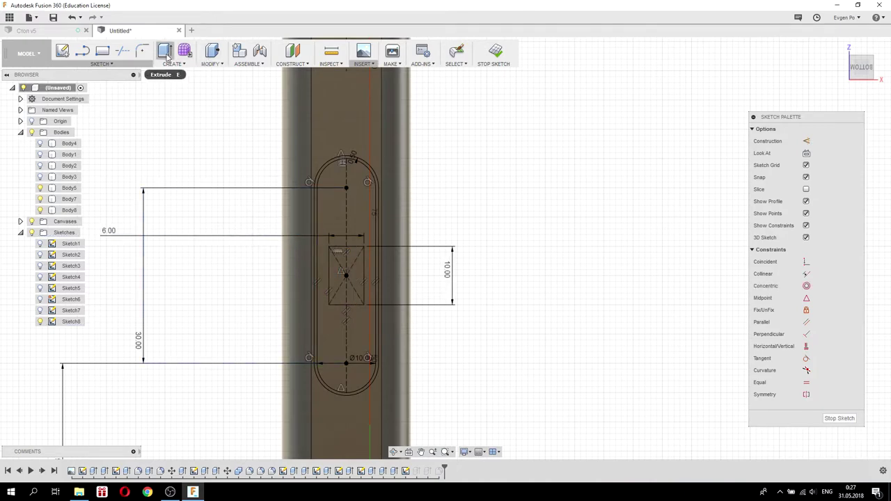
left_click(167, 56)
left_click(346, 259)
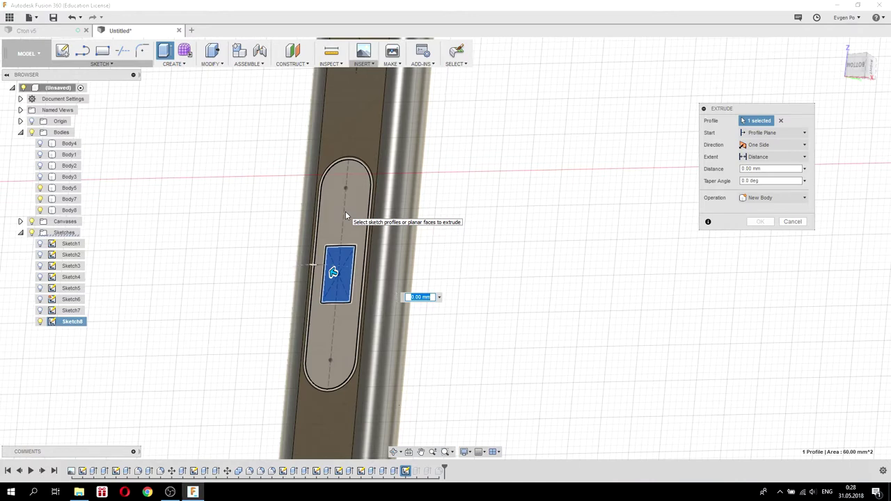
Extrude the 6 × 10 mm rectangle 20 mm into a block protruding from the slot.
type("20")
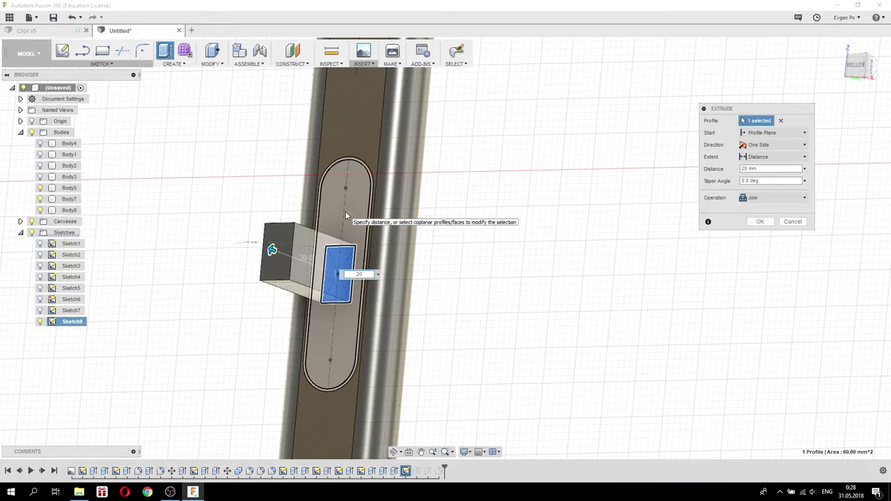
middle_click_drag(363, 209, 302, 185, "shift")
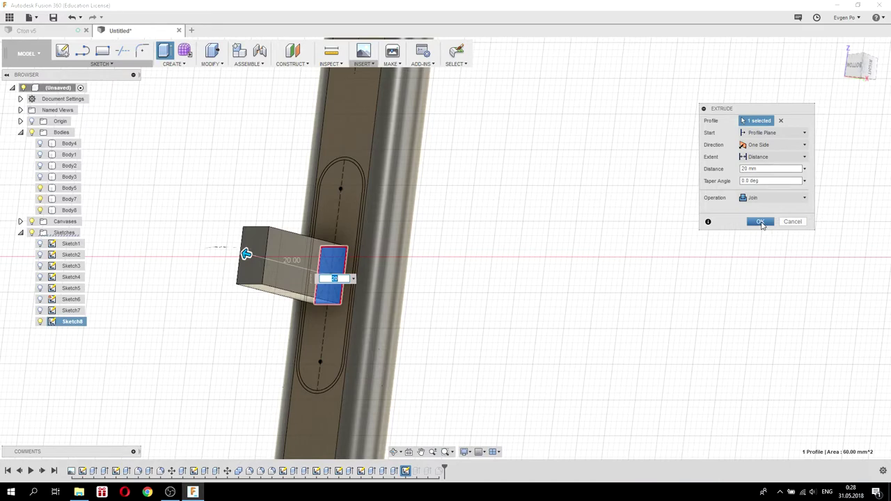
left_click(761, 223)
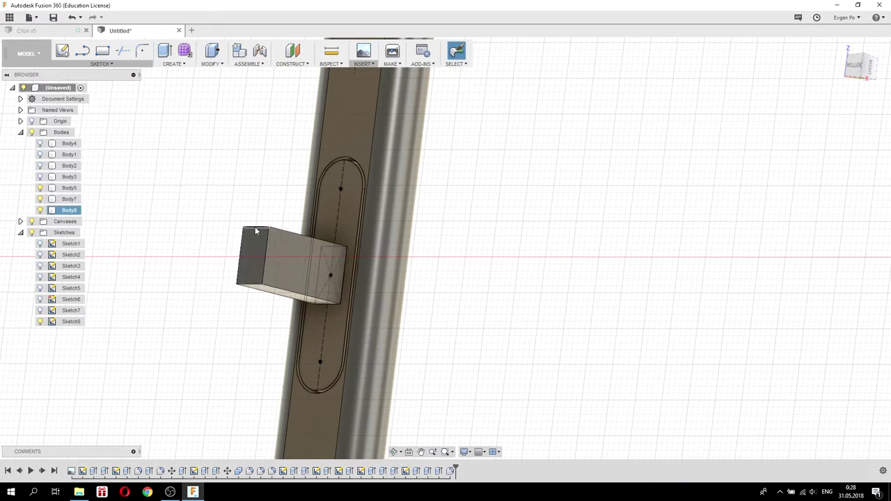
left_click(254, 229)
Fillet the block's two long outer edges with a 5 mm radius.
left_click(252, 285, "shift")
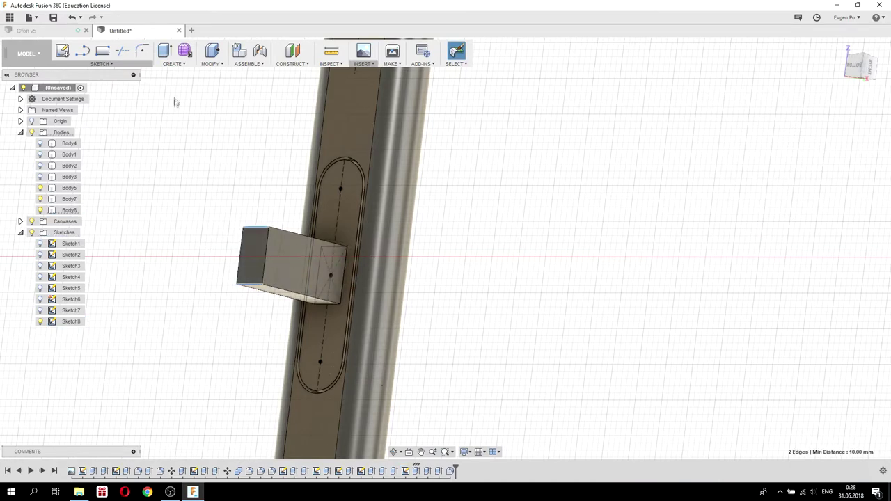
left_click(209, 64)
left_click(217, 83)
left_click_drag(247, 288, 253, 281)
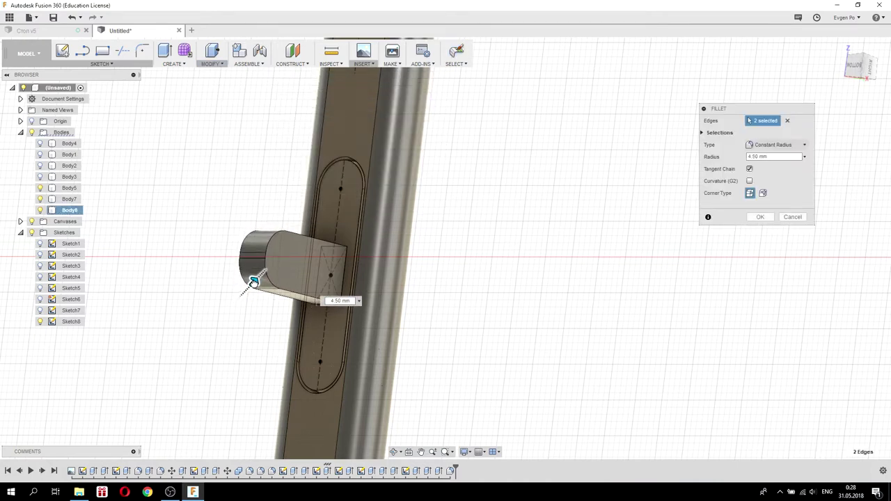
left_click_drag(253, 282, 255, 281)
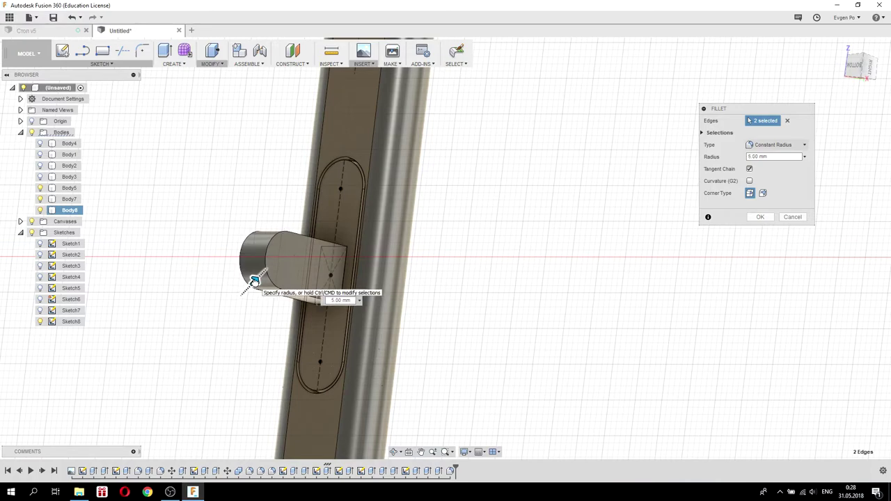
left_click(754, 217)
mouse_move(325, 248)
middle_mouse_down("shift")
mouse_move(243, 214)
mouse_move(230, 223)
middle_mouse_up("shift")
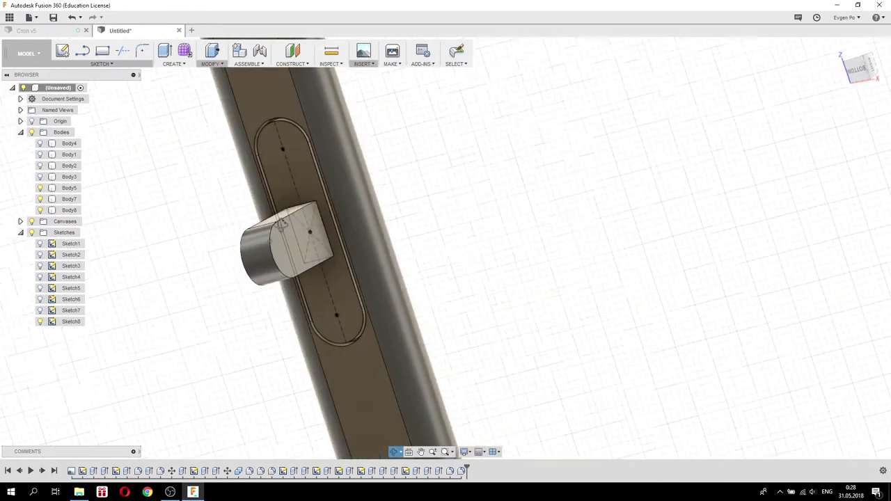
Reopen Sketch8 for editing with the Center Diameter Circle tool.
left_click(69, 322)
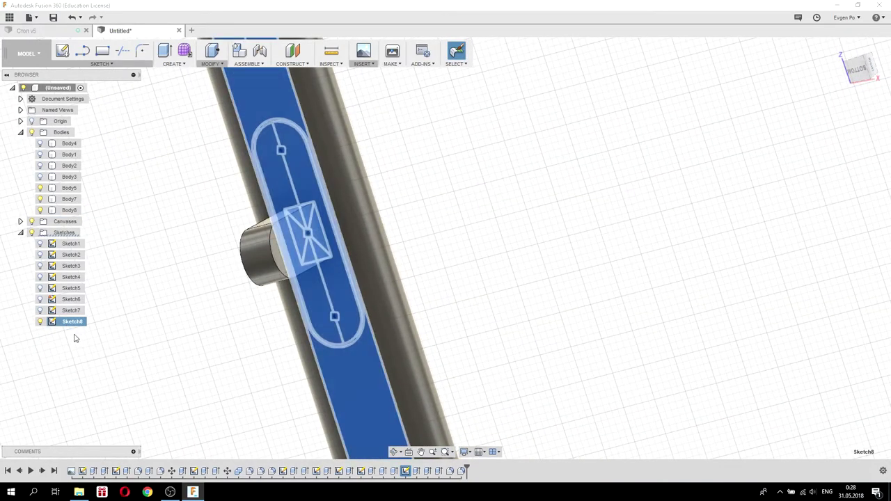
right_click(71, 330)
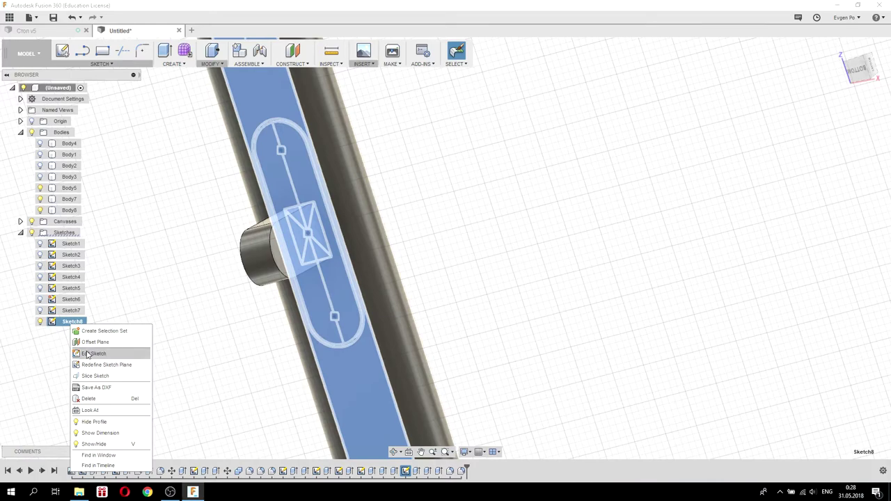
left_click(93, 350)
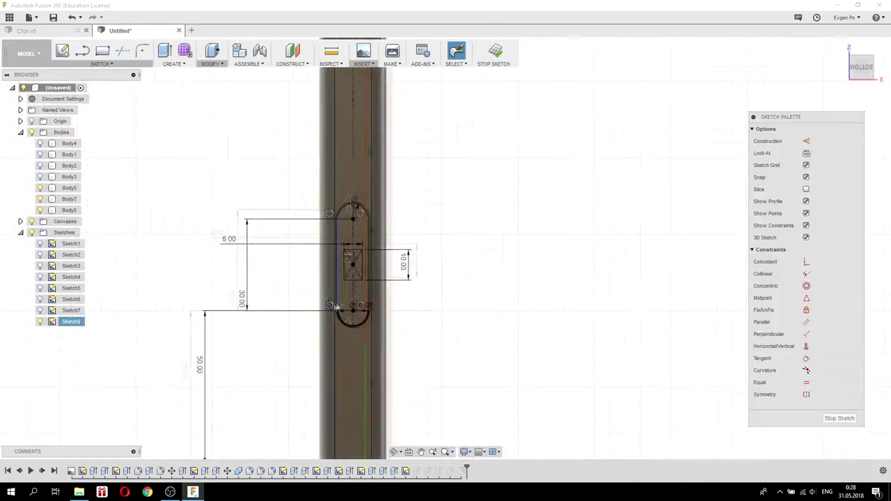
left_click(101, 63)
mouse_move(69, 107)
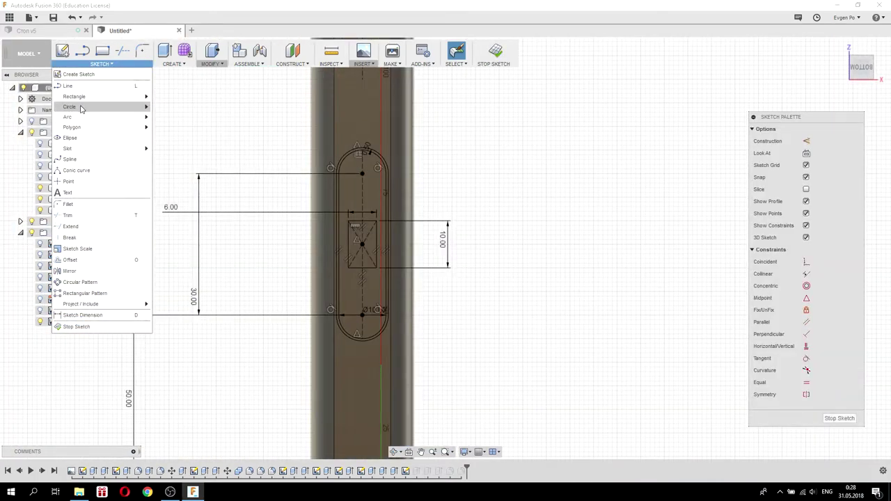
scroll(360, 192, "up", 3)
left_click(186, 109)
scroll(332, 171, "up", 2)
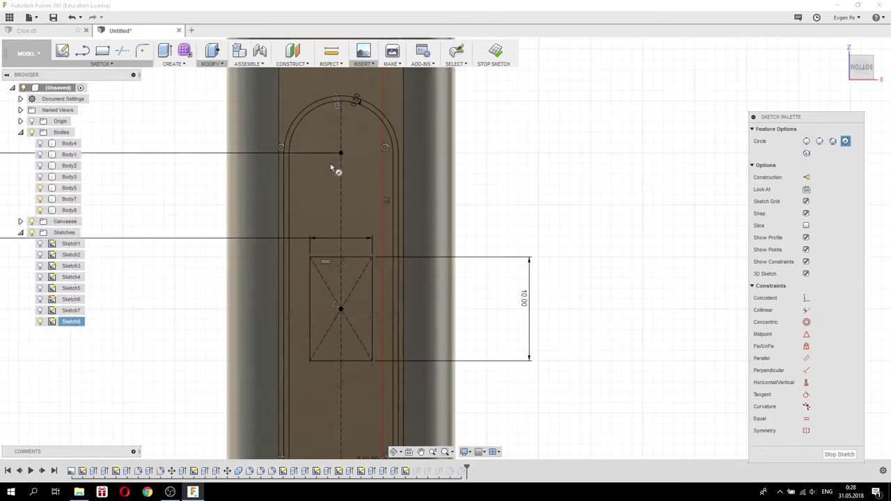
Draw circles on the lower and upper slot points, the upper one 3 mm.
left_click(341, 155)
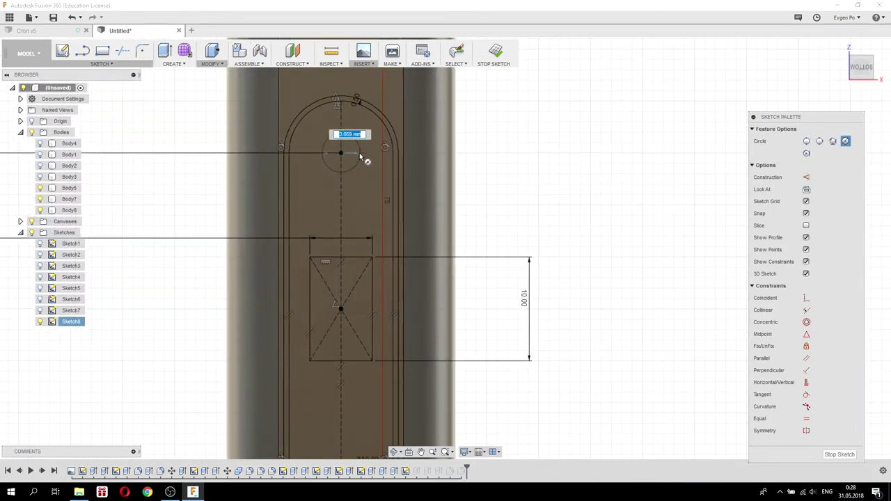
scroll(278, 154, "down", 2)
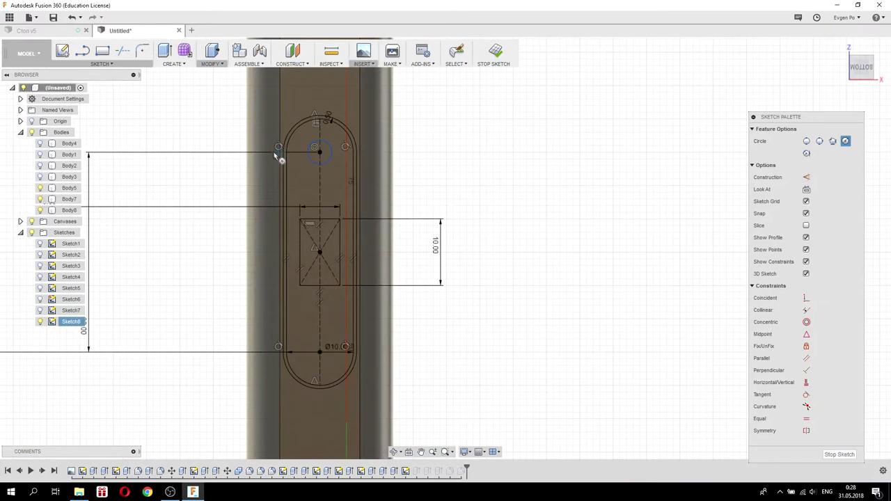
left_click(320, 351)
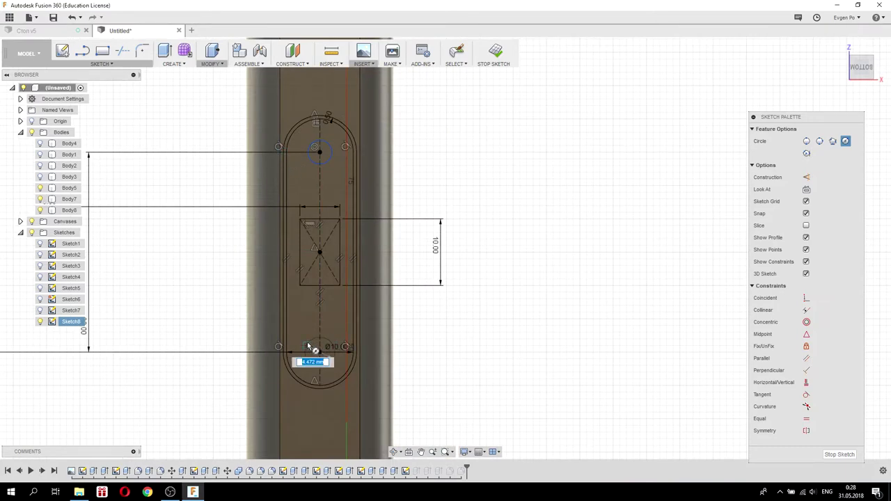
left_click(315, 337)
left_click(319, 152)
type("3")
key("Return")
Dimension both slot circles to a 4 mm diameter.
left_click(336, 365)
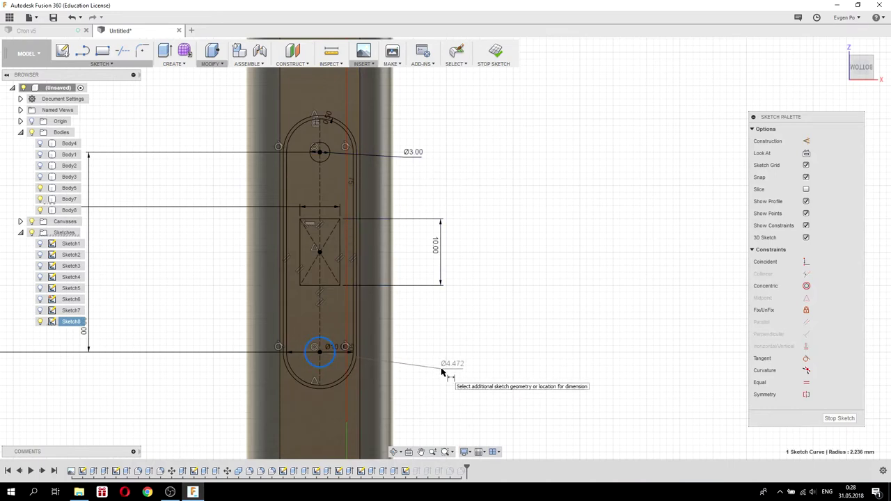
left_click(443, 371)
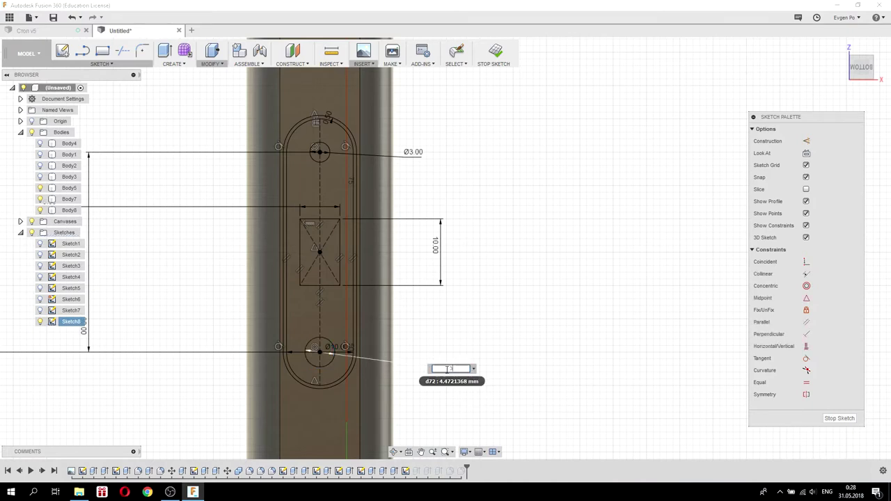
key("Return")
double_click(413, 152)
type("4")
key("Return")
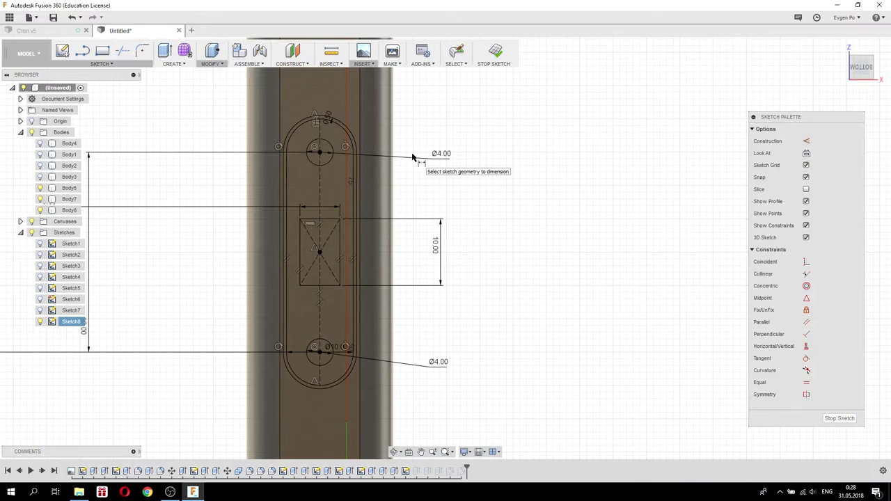
left_click(101, 63)
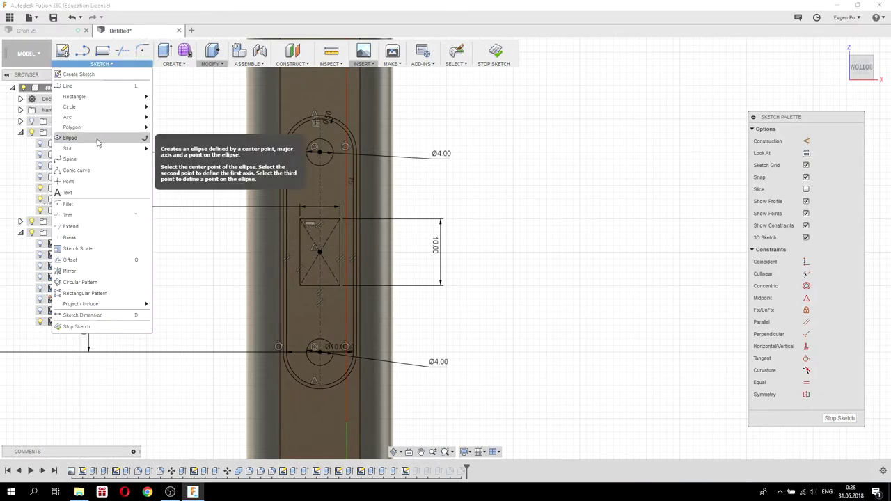
Draw a six-sided circumscribed hexagon centred in each of the upper and lower Ø4 mm circles.
scroll(296, 143, "up", 5)
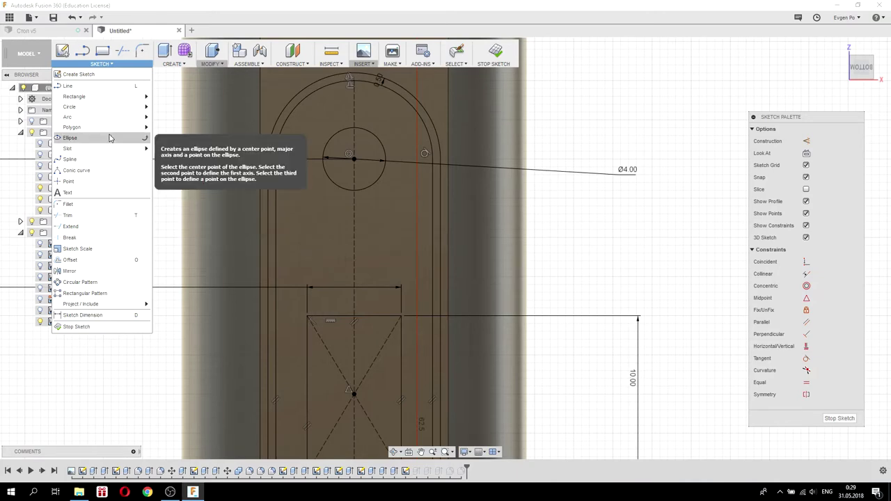
mouse_move(72, 127)
left_click(167, 127)
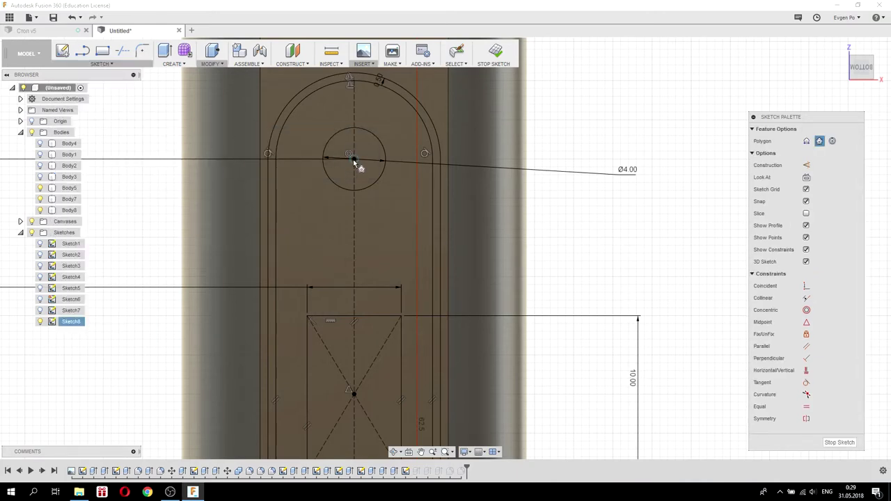
left_click(353, 160)
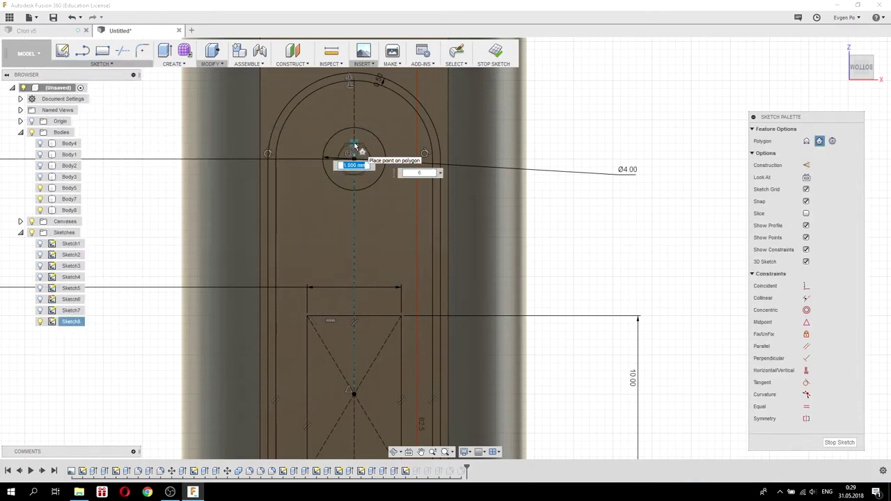
key("Escape")
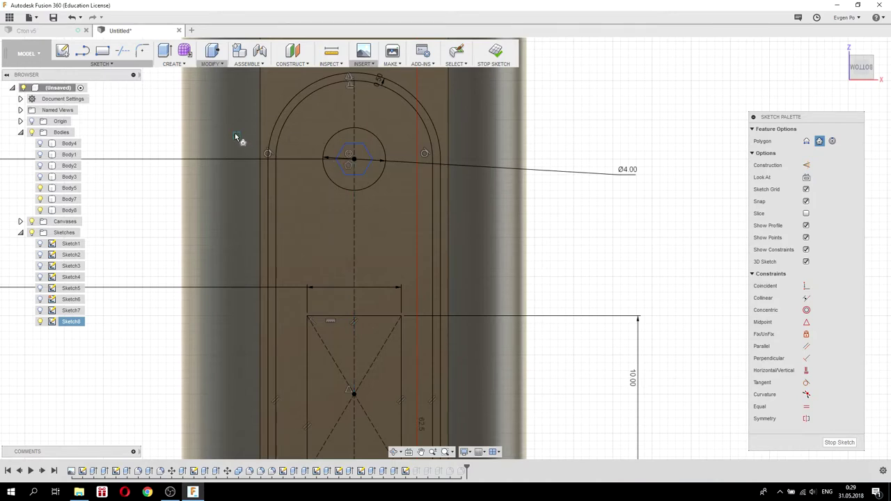
scroll(233, 134, "down", 5)
scroll(281, 344, "up", 4)
left_click(281, 344)
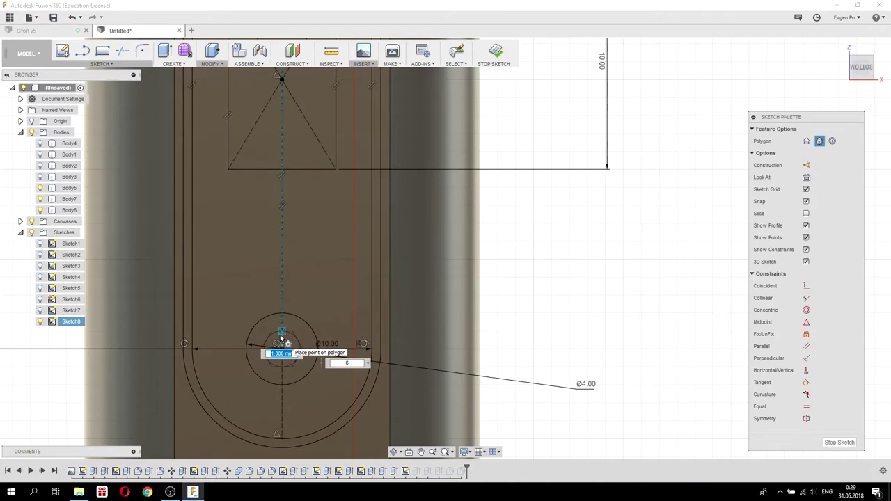
key("Escape")
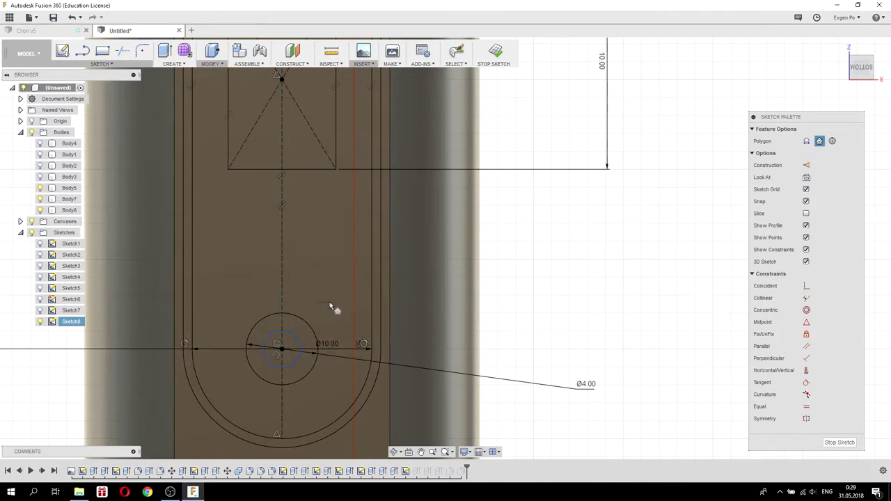
scroll(331, 304, "down", 3)
scroll(332, 303, "down", 3)
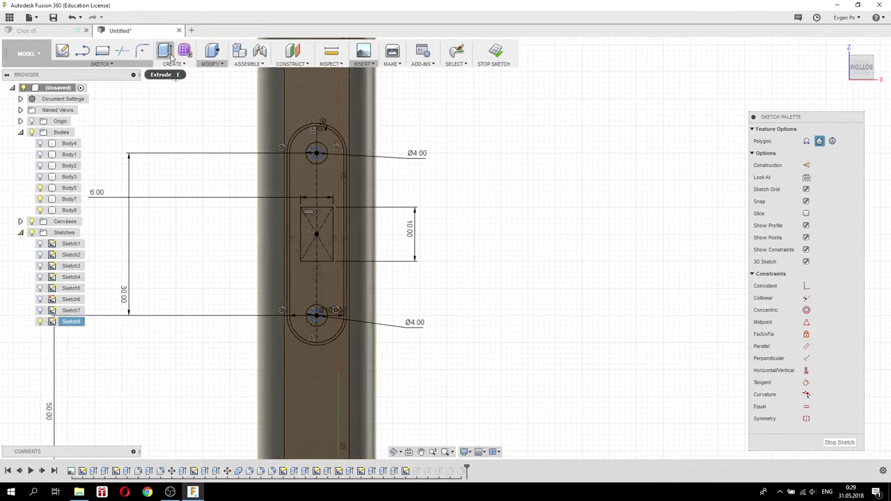
left_click(164, 51)
scroll(308, 166, "up", 5)
Extrude the upper and lower hexagon ring profiles 0.3 mm as New Body, creating Body10.
left_click(355, 134)
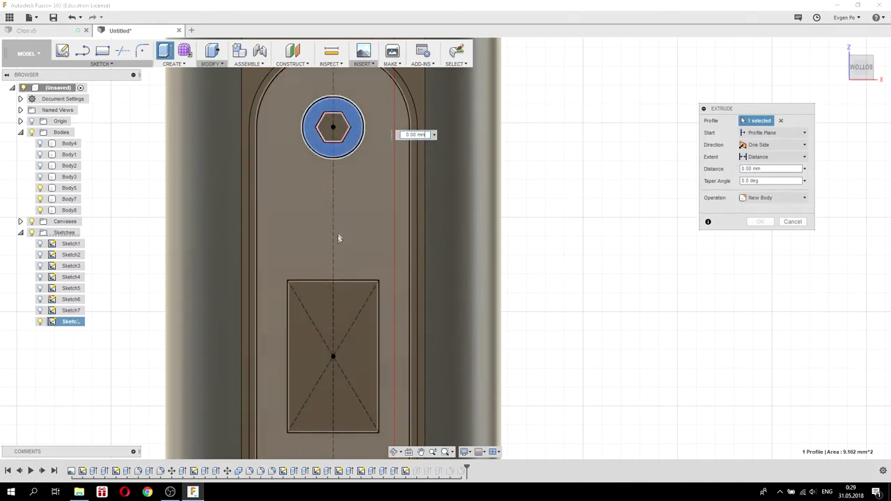
scroll(310, 305, "down", 5)
scroll(268, 408, "up", 3)
scroll(316, 346, "up", 2)
left_click(317, 346)
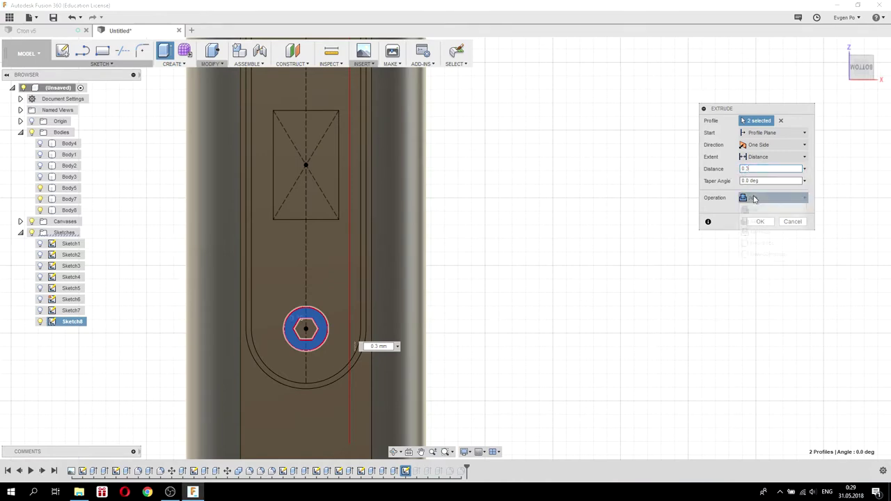
left_click(752, 198)
left_click(776, 244)
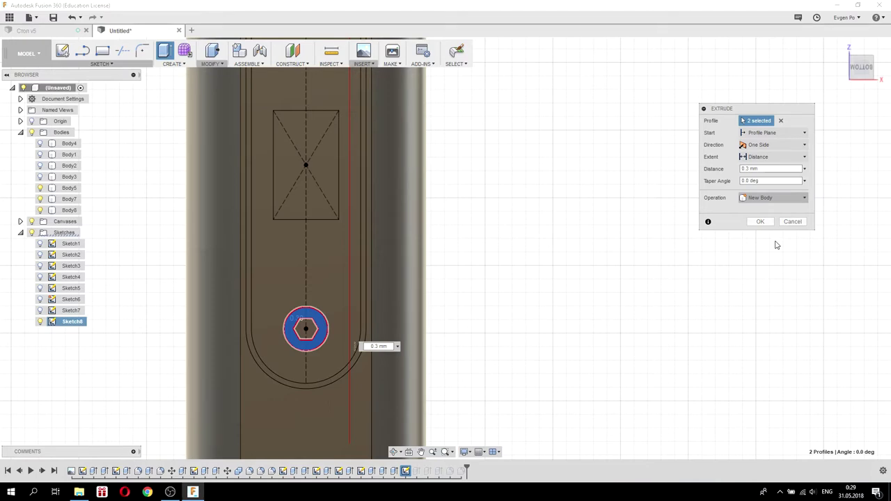
left_click(759, 223)
mouse_move(585, 260)
middle_mouse_down("shift")
mouse_move(448, 210)
mouse_move(513, 199)
middle_mouse_up("shift")
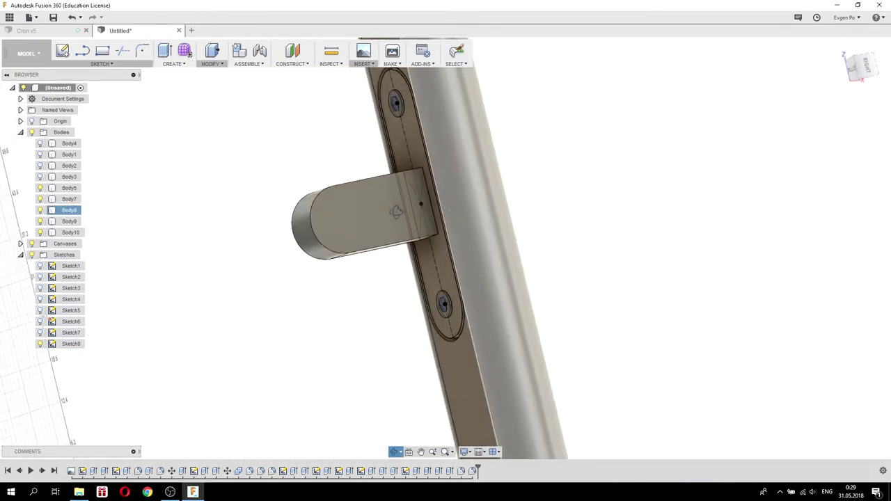
Start a new sketch on the crossbar tab's flat face, viewed from below.
key("Escape")
scroll(418, 170, "up", 3)
mouse_move(417, 169)
middle_mouse_down("shift")
mouse_move(394, 188)
mouse_move(379, 181)
middle_mouse_up("shift")
scroll(378, 181, "down", 3)
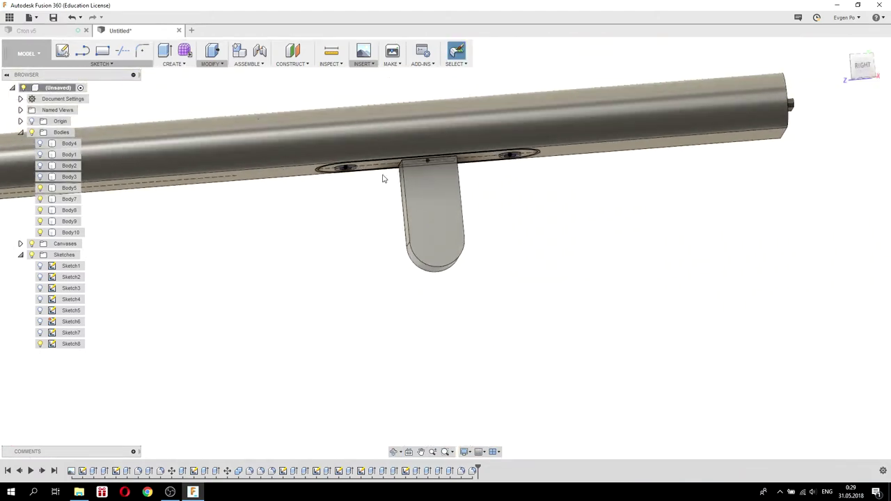
left_click(437, 245)
right_click(437, 244)
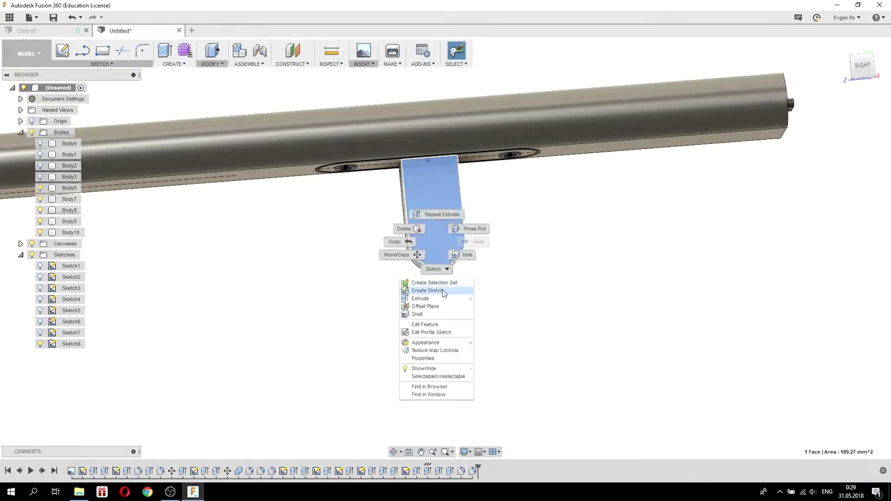
left_click(446, 285)
Draw a circle near the tab's rounded end and dimension it Ø3 mm.
left_click(92, 65)
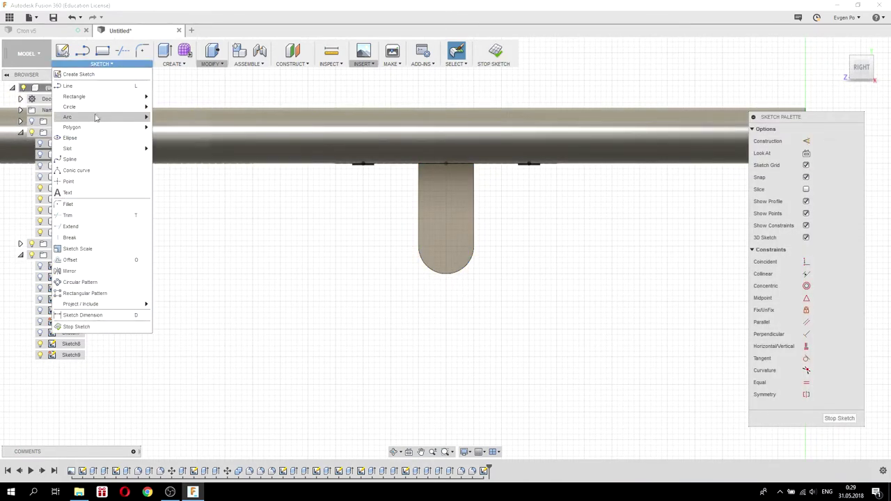
mouse_move(70, 106)
left_click(167, 111)
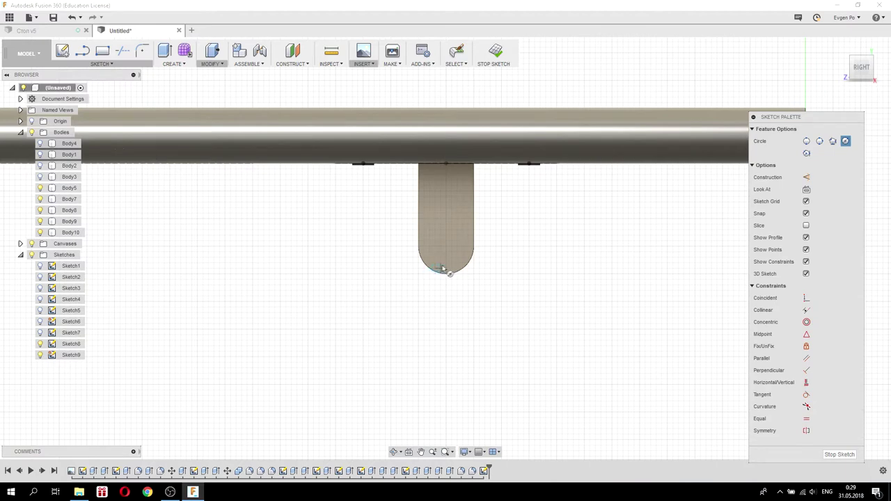
left_click(446, 247)
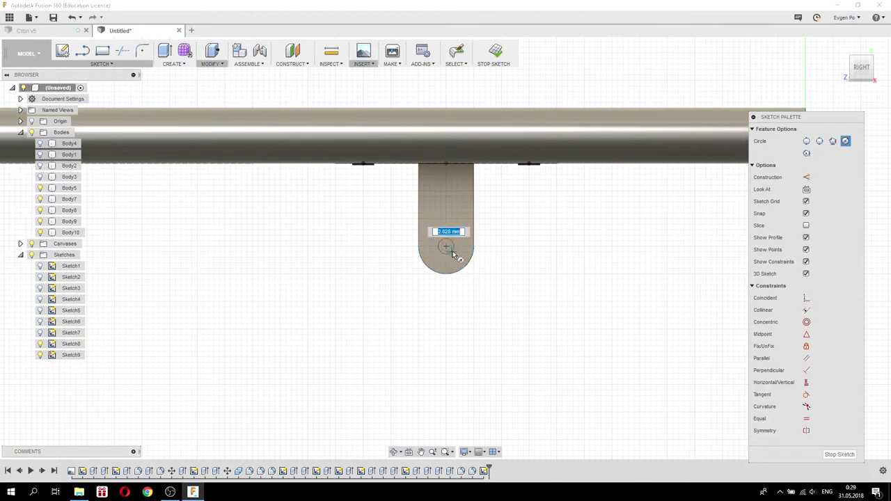
left_click(452, 255)
key("d")
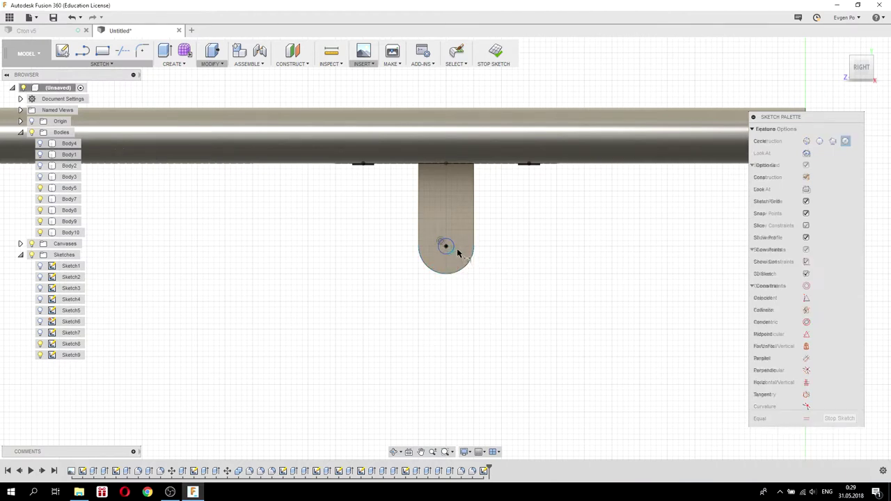
left_click(449, 249)
left_click(516, 249)
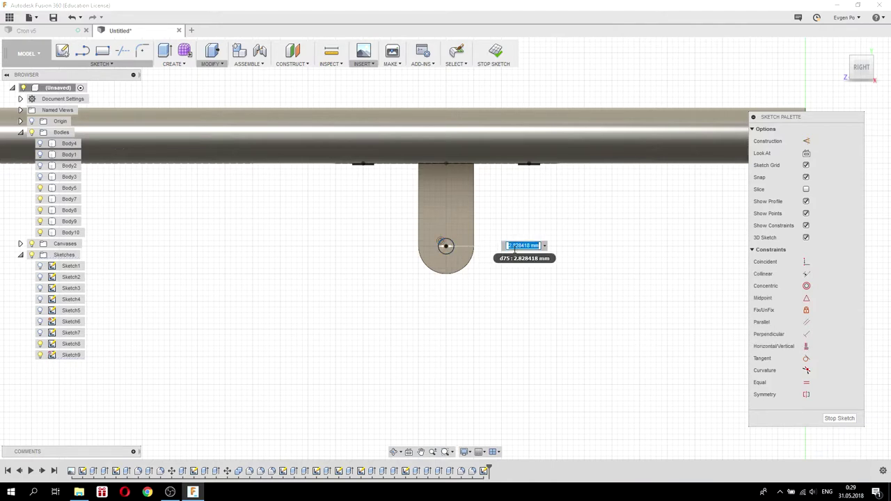
key("Return")
Cut the Ø3 mm circle 40 mm through the tab as a hole.
left_click(165, 52)
left_click(438, 240)
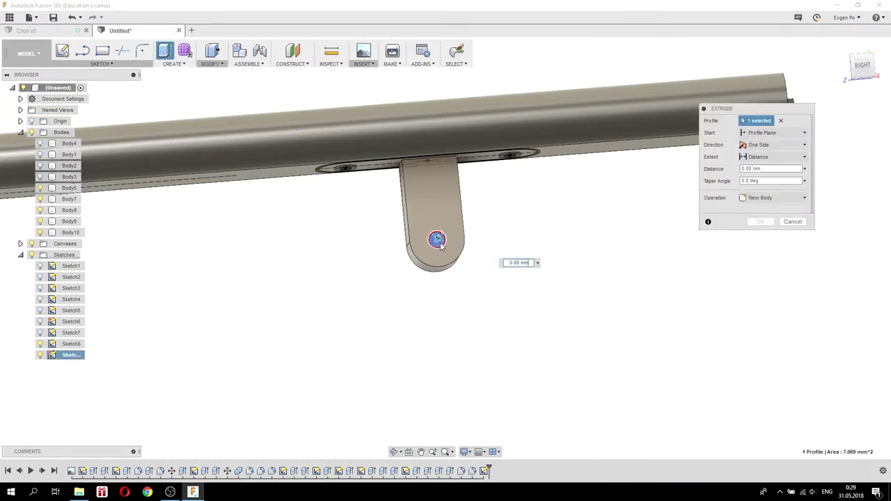
left_click_drag(437, 239, 415, 275)
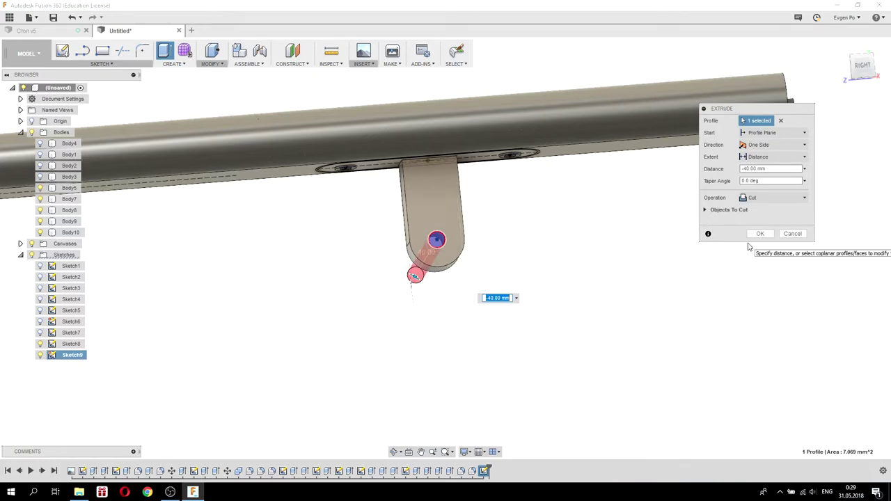
left_click(760, 233)
mouse_move(756, 240)
middle_mouse_down("shift")
mouse_move(531, 258)
mouse_move(572, 275)
mouse_move(633, 264)
mouse_move(651, 282)
mouse_move(603, 279)
mouse_move(671, 277)
middle_mouse_up("shift")
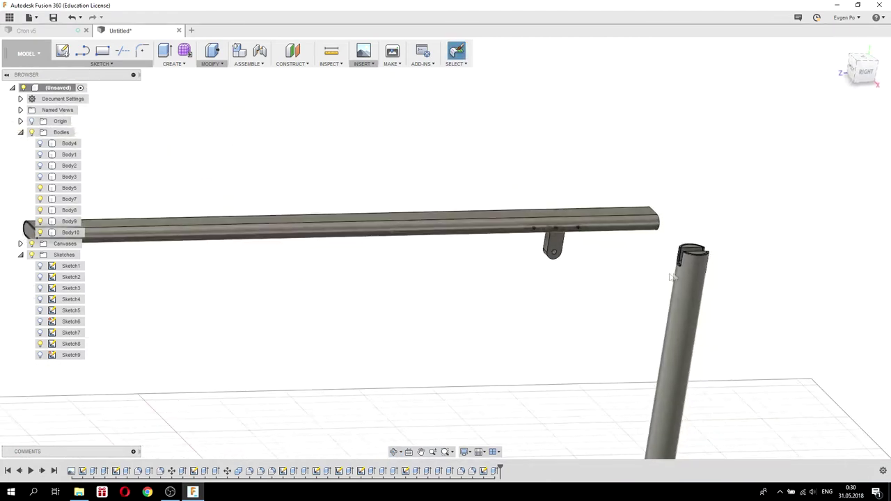
scroll(670, 277, "up", 5)
middle_click_drag(705, 245, 705, 214, "shift")
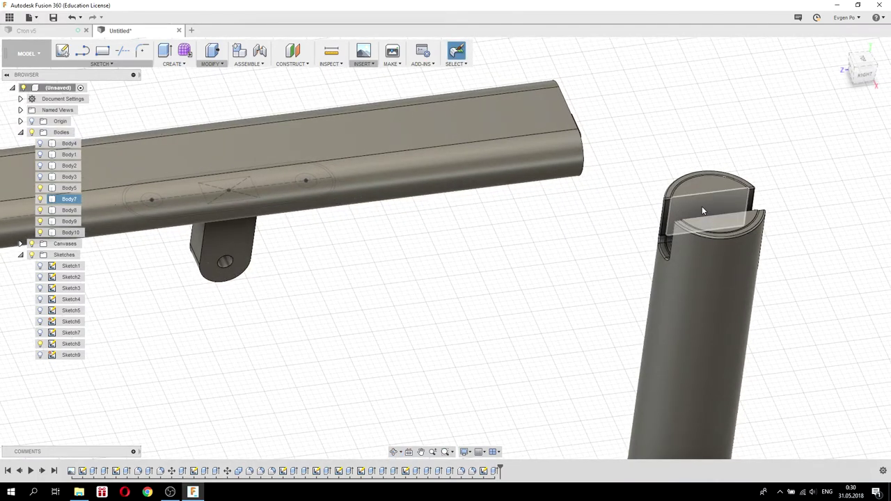
Start a sliced sketch on the slot face and draw a vertical line from top to bottom edge.
left_click(698, 207)
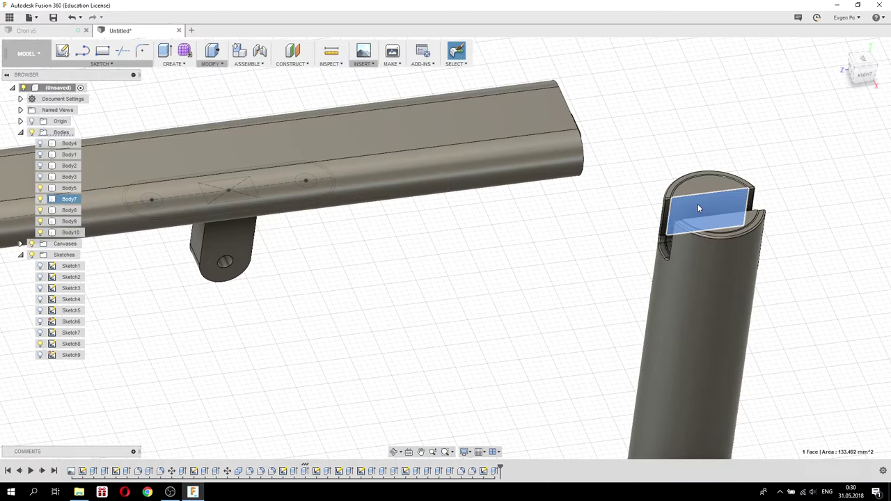
right_click(698, 206)
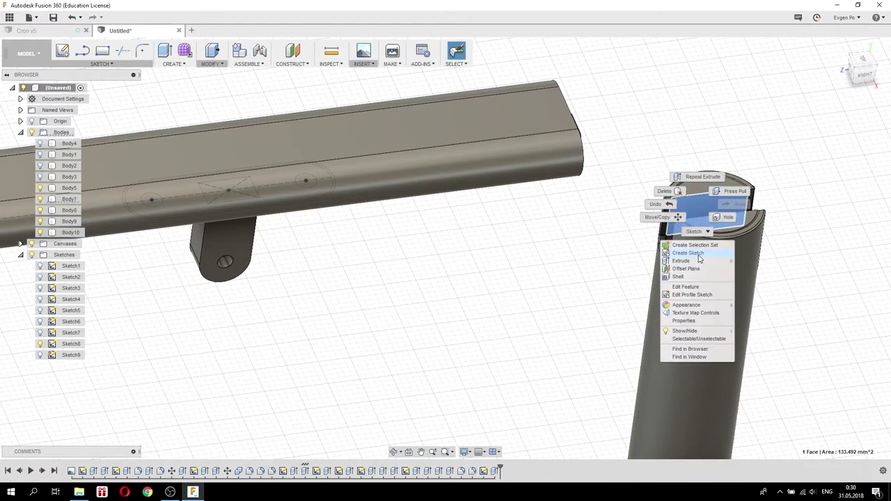
left_click(698, 253)
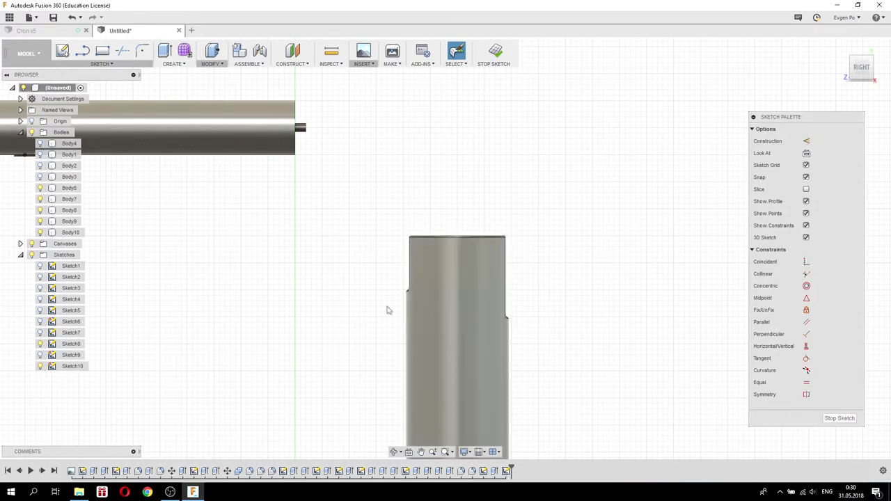
left_click_drag(775, 117, 776, 114)
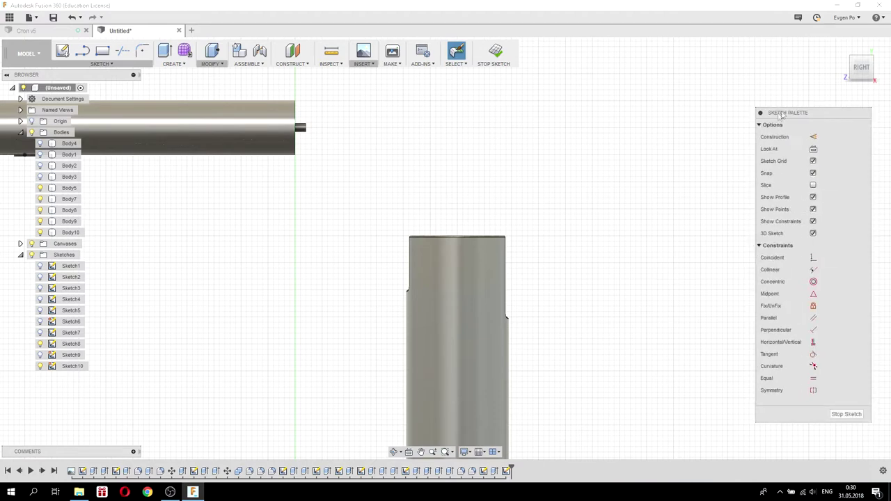
left_click(808, 186)
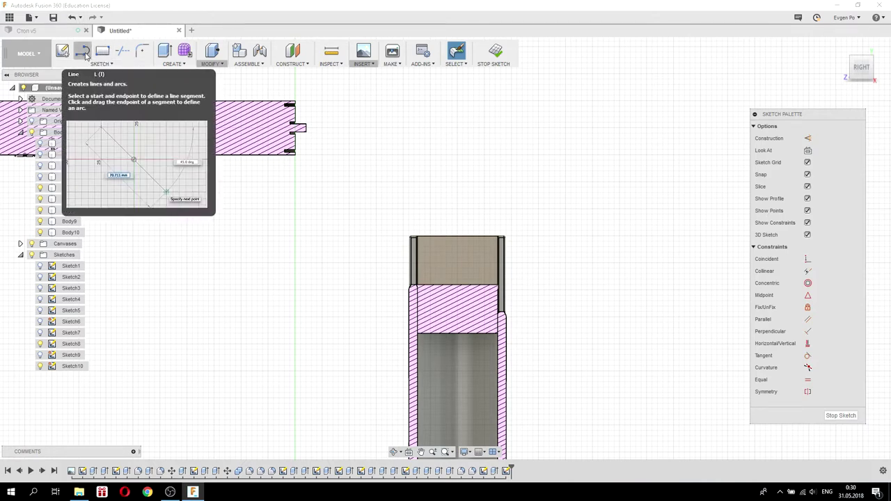
left_click(85, 55)
left_click(458, 238)
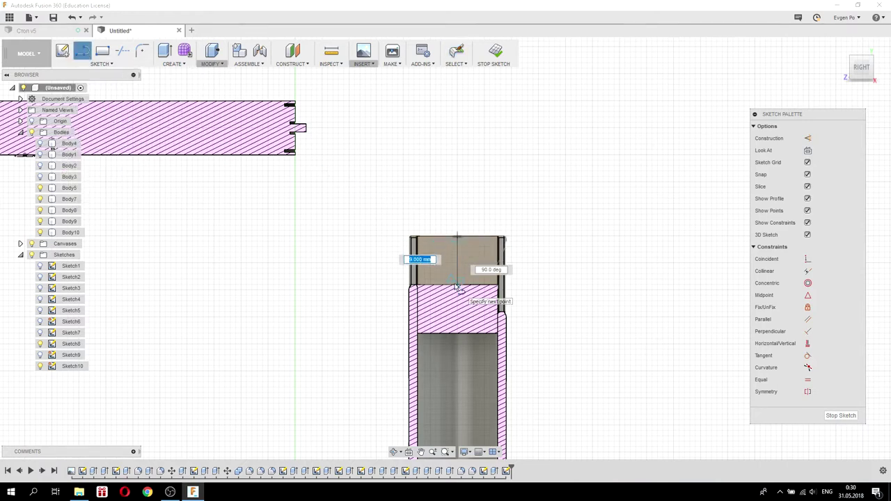
scroll(457, 287, "up", 2)
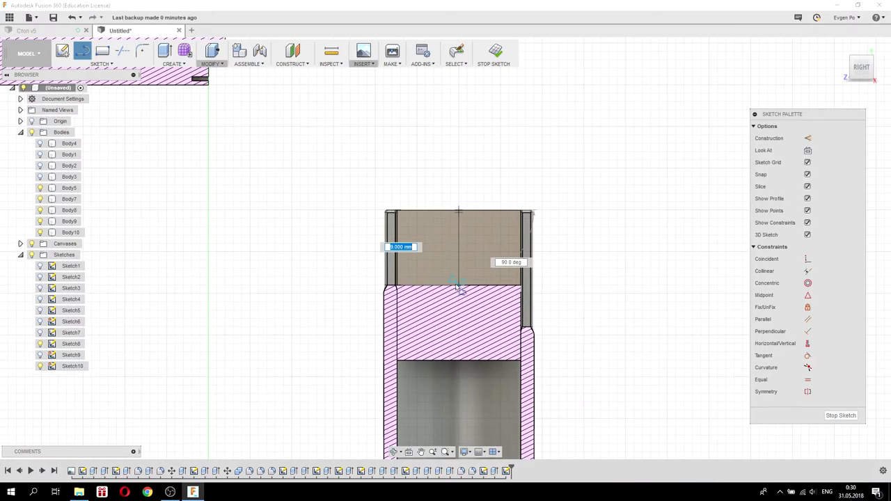
left_click(458, 287)
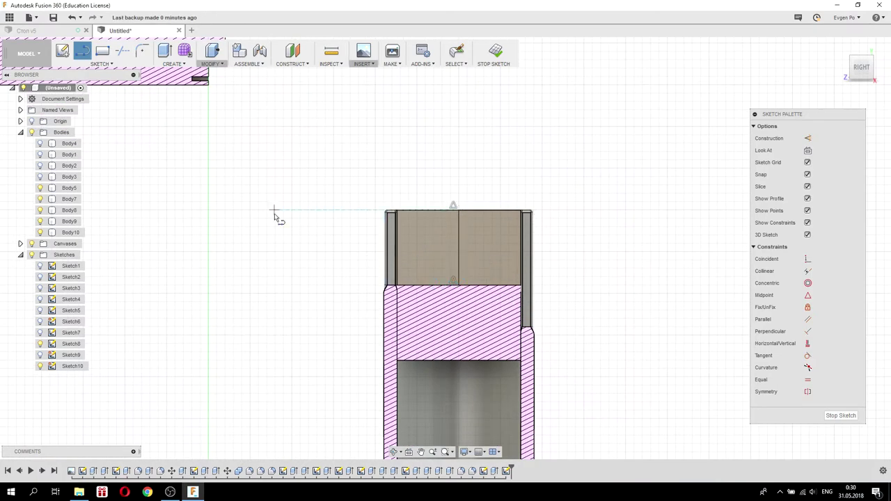
Draw a circle centred on the vertical line and dimension it Ø3 mm.
left_click(103, 64)
mouse_move(70, 106)
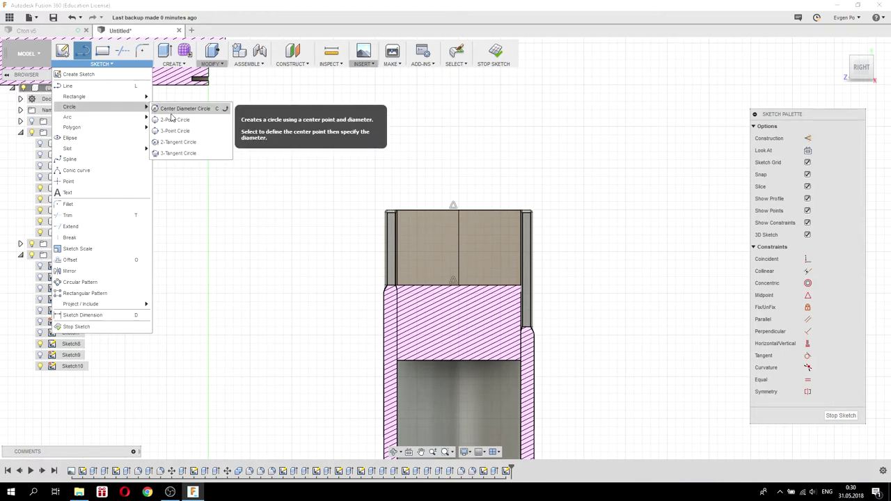
left_click(182, 108)
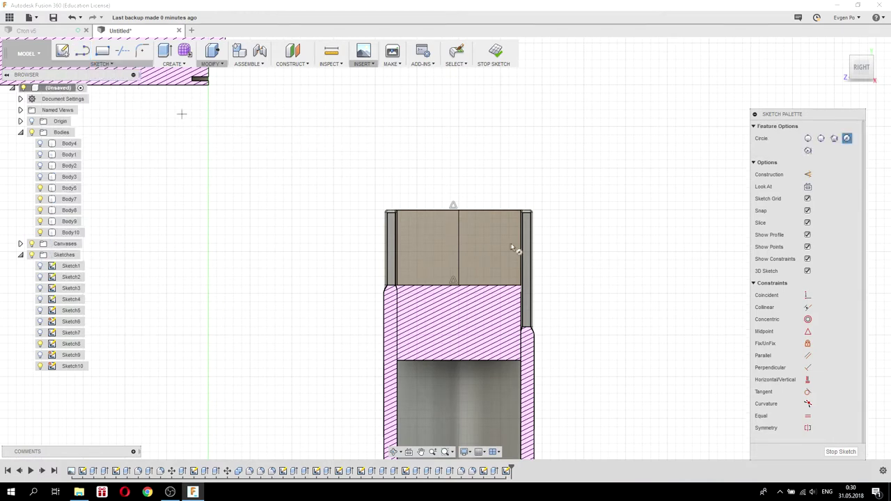
left_click(458, 248)
left_click(477, 255)
key("d")
left_click(475, 250)
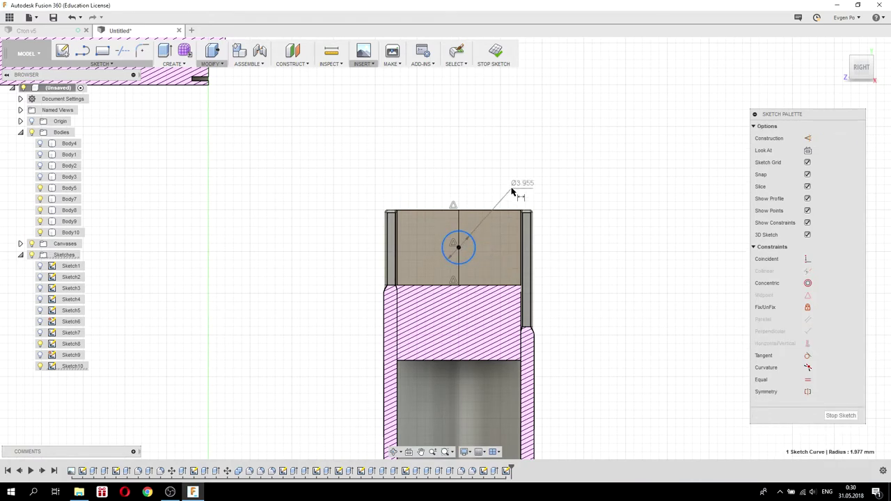
left_click(515, 188)
key("Return")
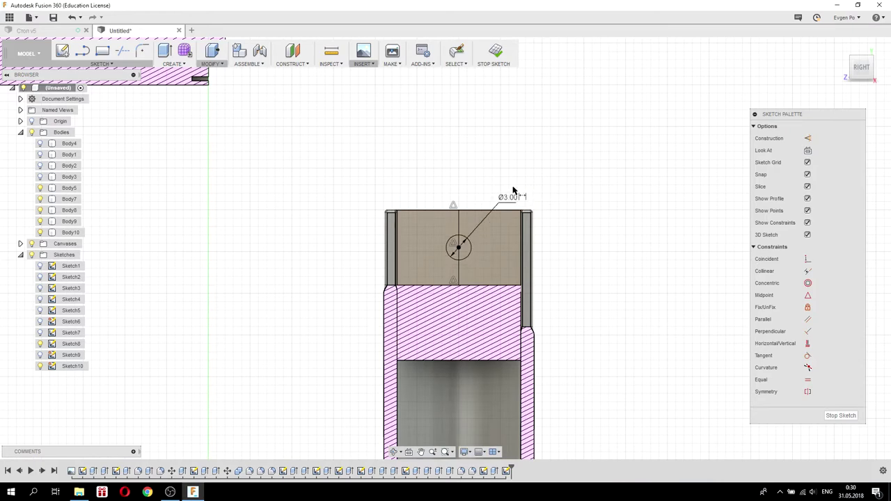
middle_click_drag(411, 154, 425, 159, "shift")
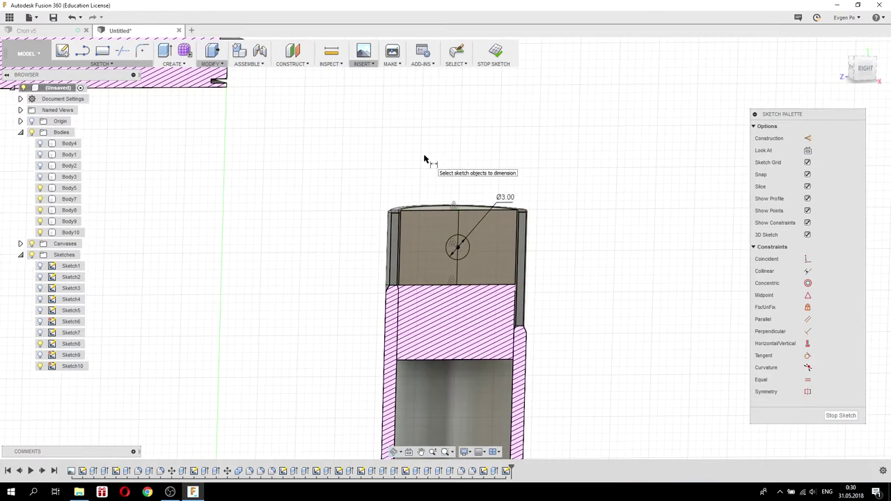
left_click(165, 50)
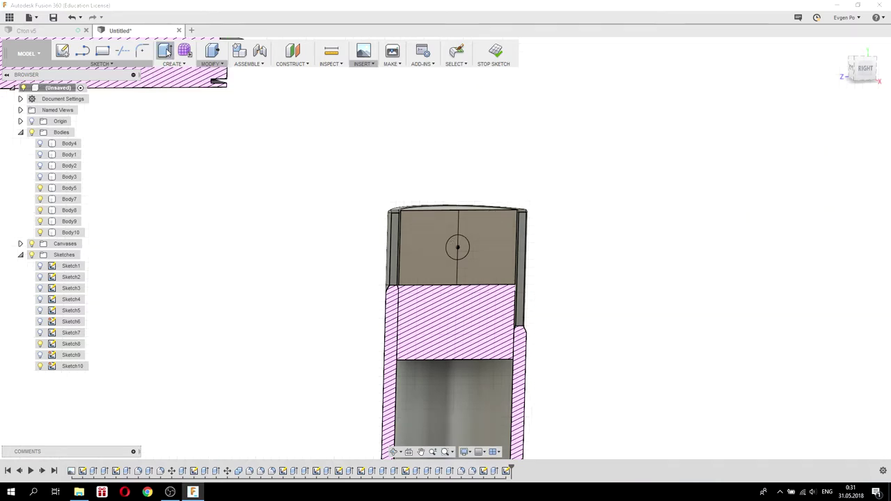
Extrude both circle halves 2 mm as a Join to form a short pin.
left_click(465, 250)
left_click(452, 248)
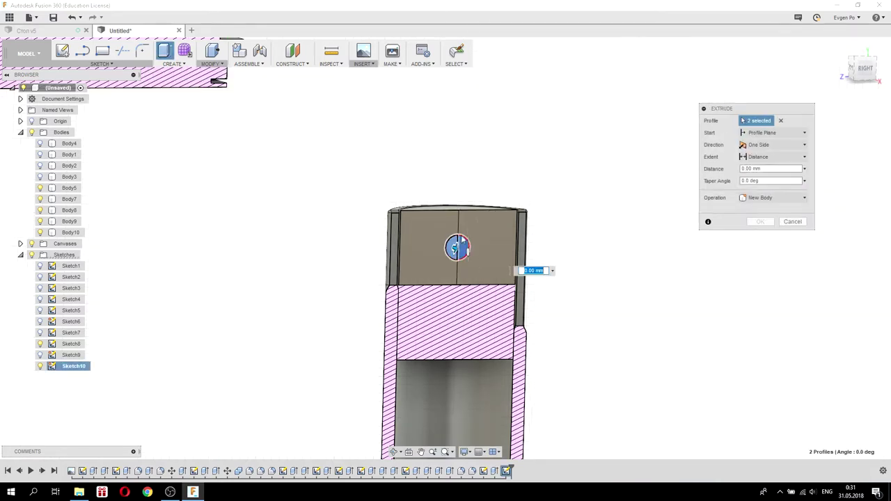
mouse_move(440, 173)
middle_mouse_down("shift")
mouse_move(455, 167)
mouse_move(457, 175)
middle_mouse_up("shift")
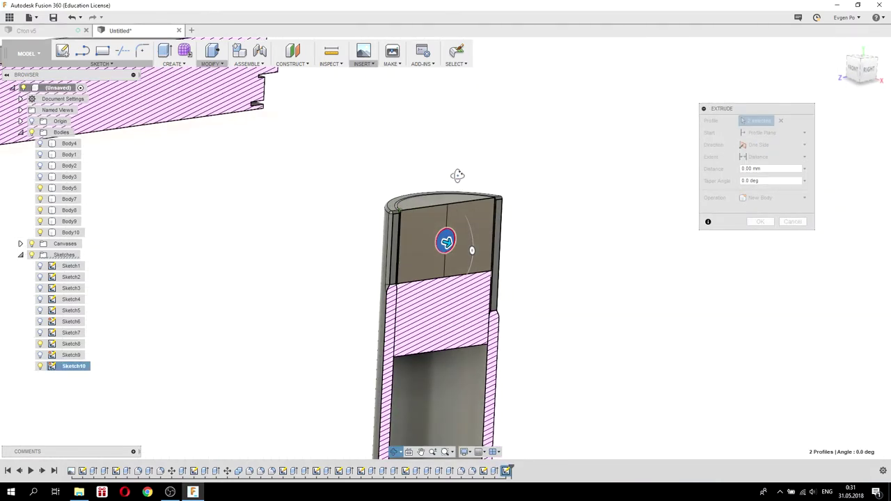
left_click_drag(448, 240, 460, 247)
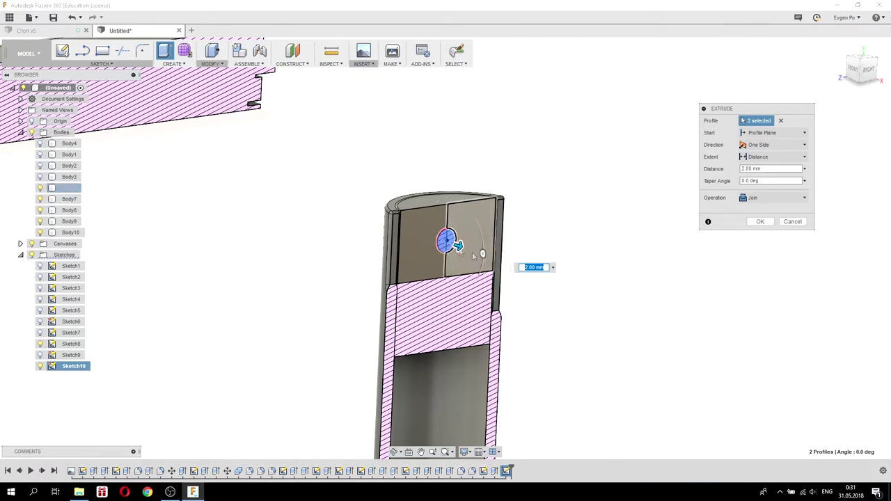
scroll(460, 247, "up", 3)
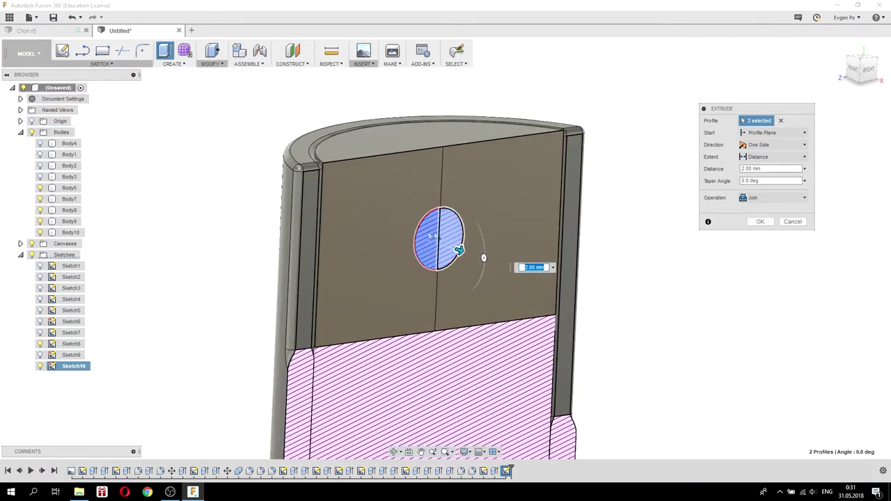
left_click(761, 223)
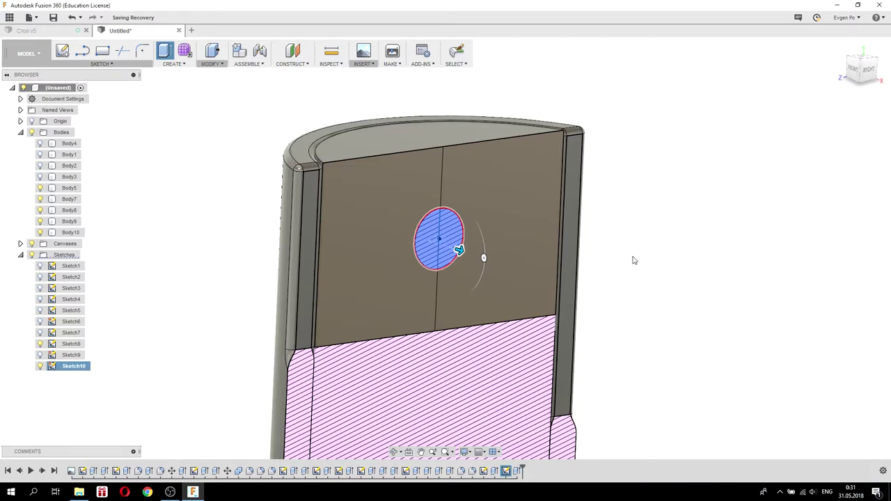
Extrude the pin's end face To Object up to the opposite slot wall, joined to the tube.
mouse_move(630, 262)
middle_mouse_down("shift")
mouse_move(592, 253)
mouse_move(464, 259)
mouse_move(463, 273)
middle_mouse_up("shift")
left_click(165, 51)
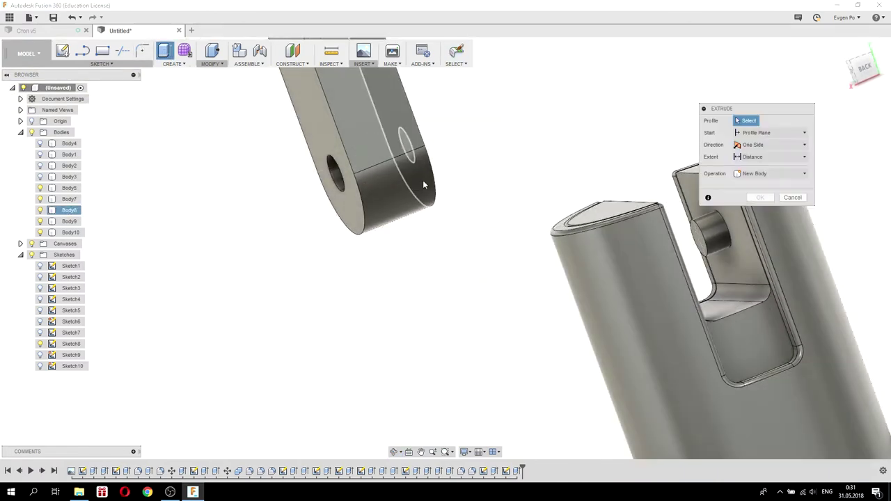
left_click(700, 239)
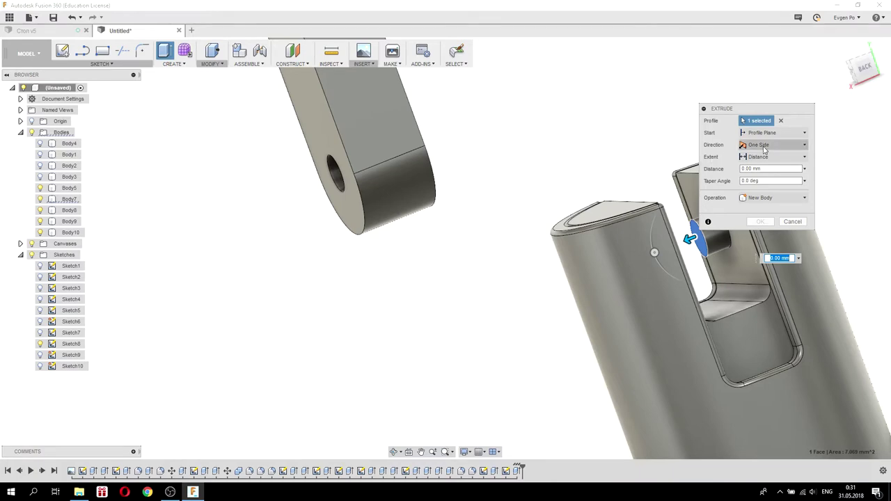
left_click(764, 158)
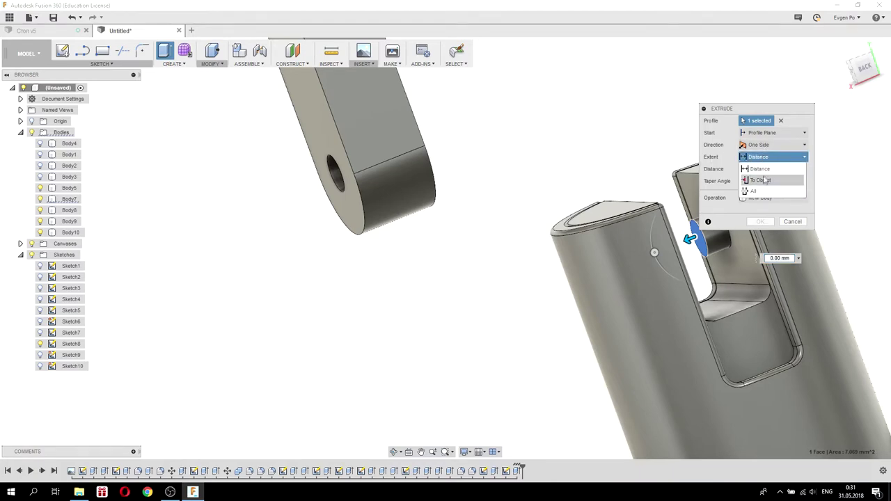
left_click(764, 180)
middle_click_drag(603, 256, 634, 254, "shift")
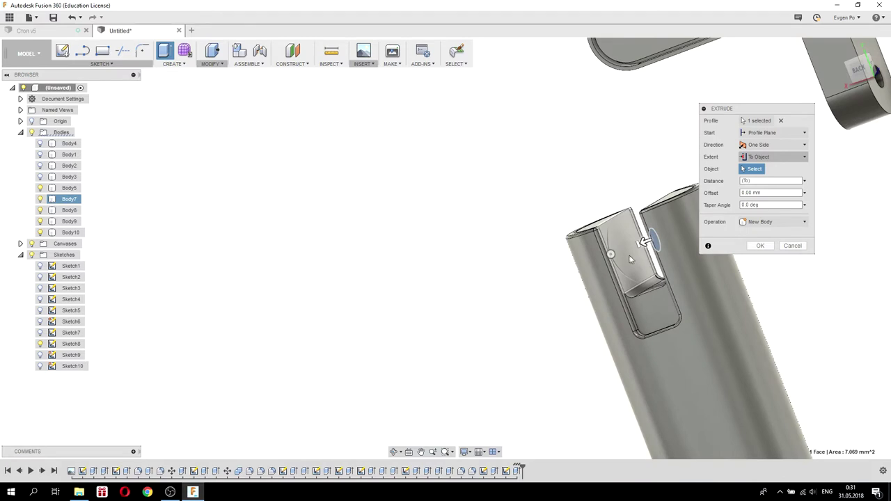
left_click(630, 259)
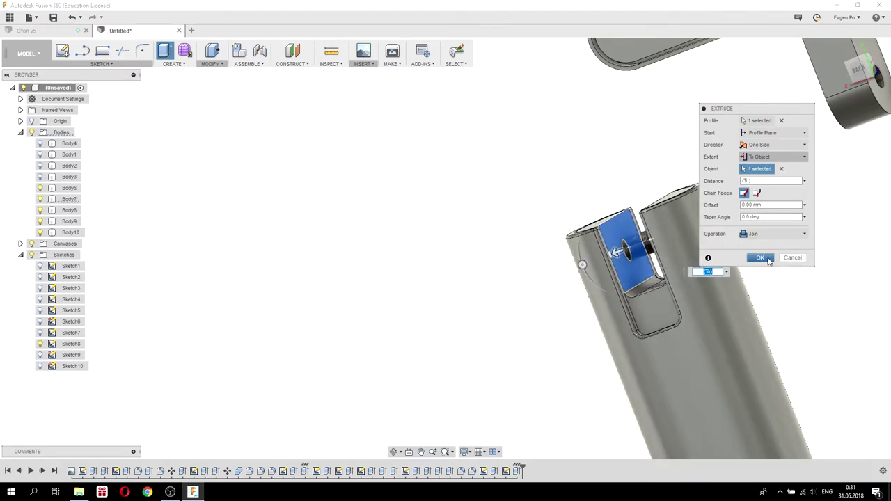
left_click(769, 237)
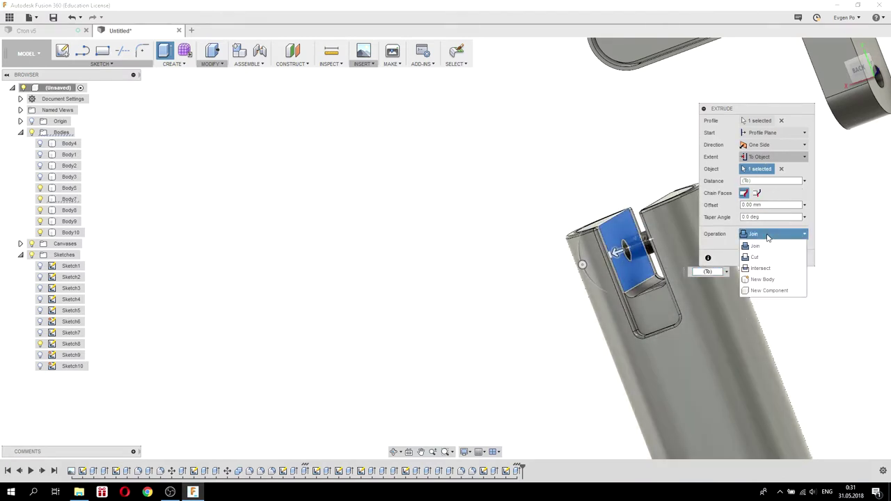
left_click(754, 257)
left_click(762, 257)
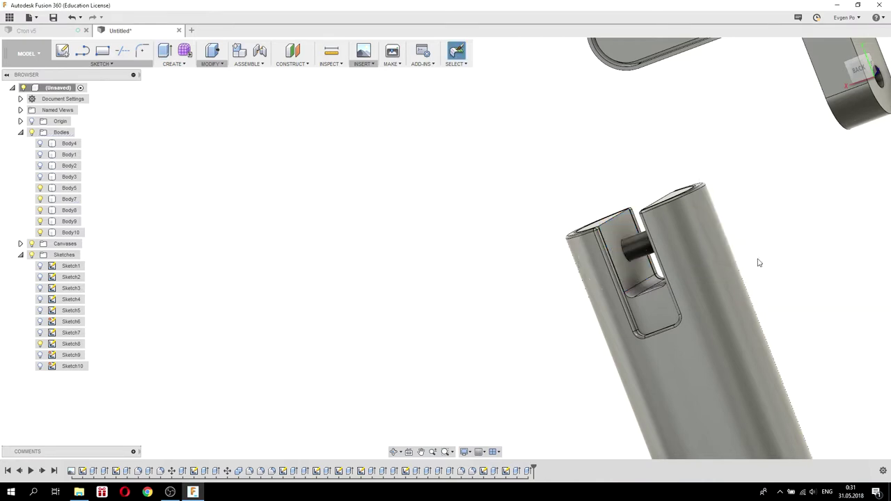
mouse_move(569, 241)
middle_mouse_down("shift")
mouse_move(623, 211)
mouse_move(571, 218)
mouse_move(621, 220)
middle_mouse_up("shift")
Align the crossbar so its tab hole centre lands on the pin's centre.
left_click(220, 66)
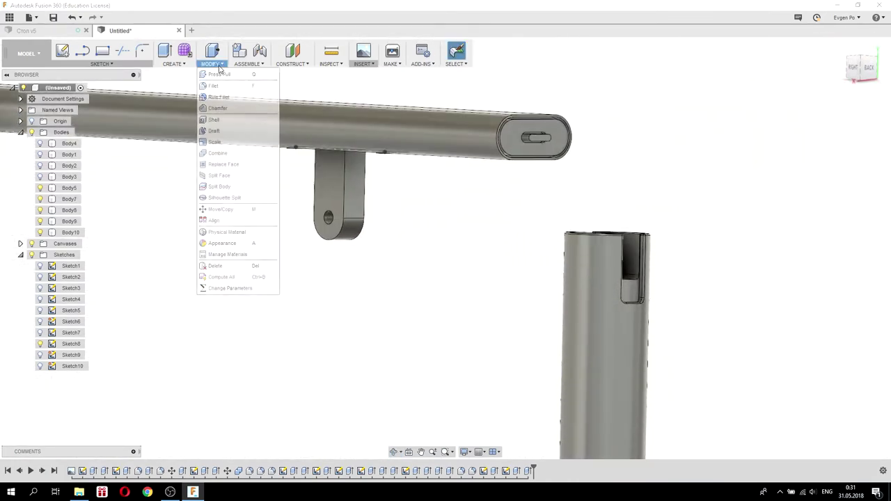
left_click(222, 221)
scroll(329, 228, "up", 3)
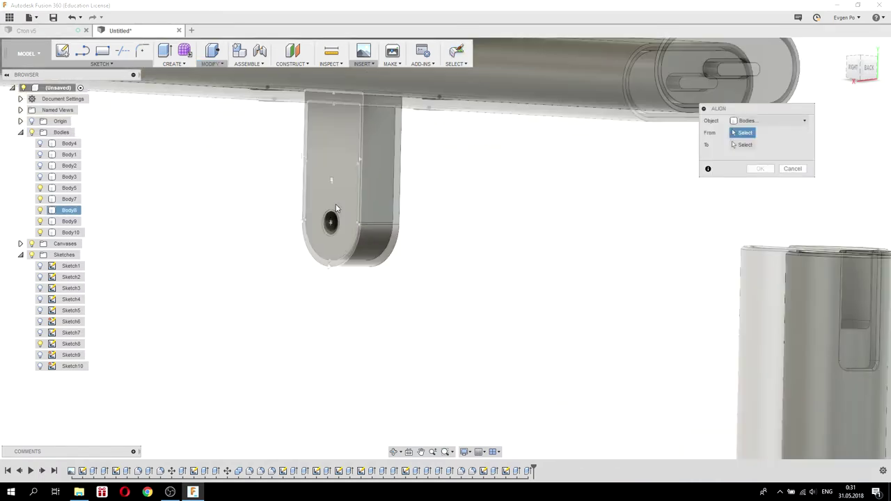
scroll(329, 229, "up", 2)
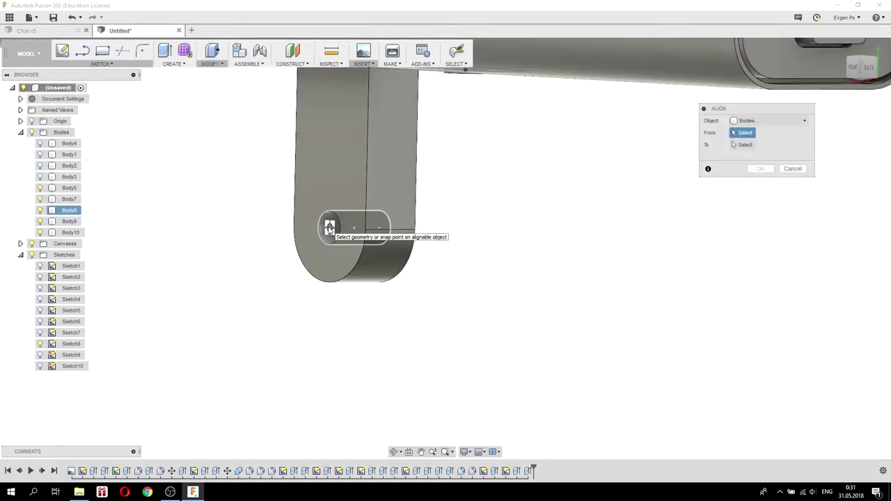
left_click(329, 228)
scroll(282, 237, "down", 5)
middle_click_drag(281, 235, 415, 248, "shift")
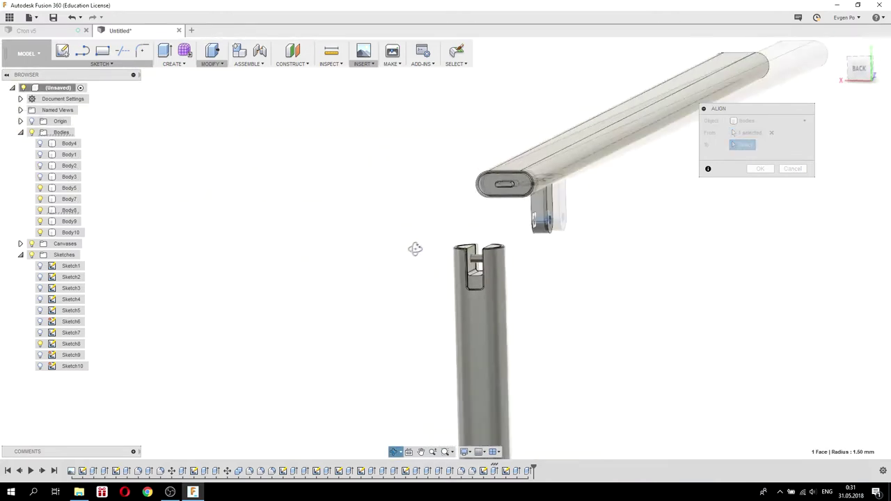
scroll(485, 255, "up", 3)
scroll(486, 256, "up", 2)
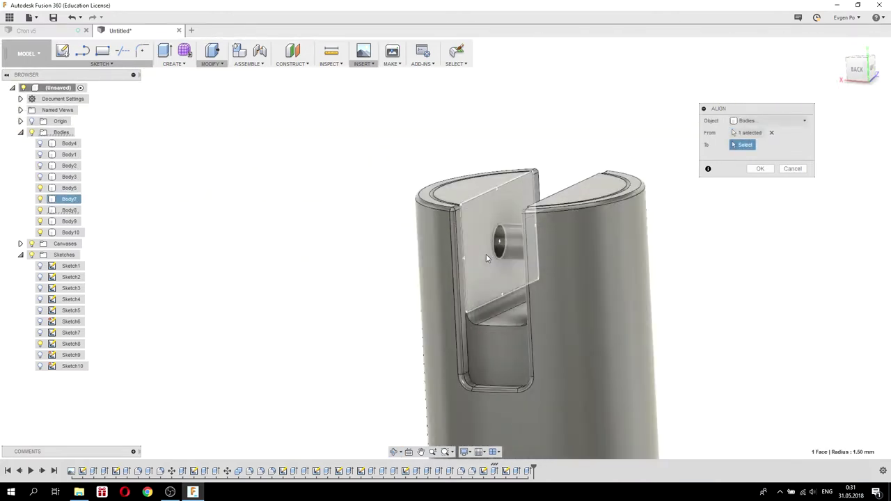
scroll(486, 255, "up", 2)
left_click(506, 237)
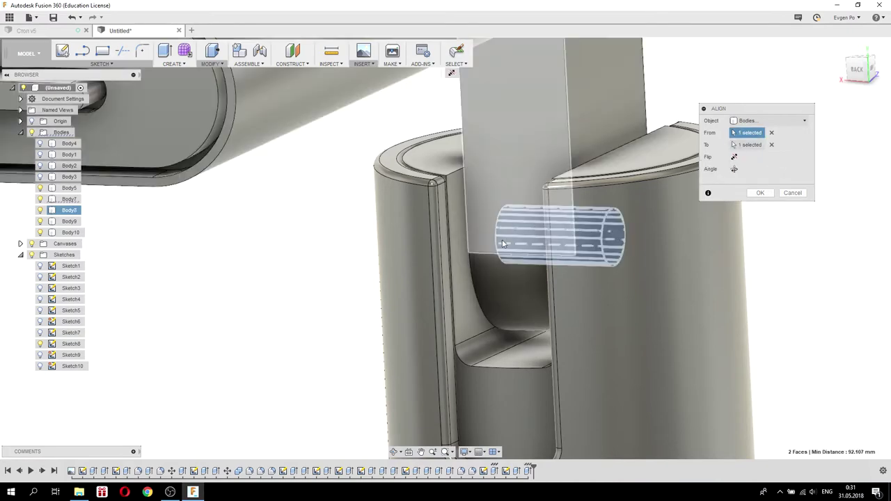
left_click(758, 193)
scroll(559, 252, "down", 3)
scroll(560, 252, "down", 5)
mouse_move(560, 252)
middle_mouse_down("shift")
mouse_move(575, 222)
mouse_move(605, 223)
middle_mouse_up("shift")
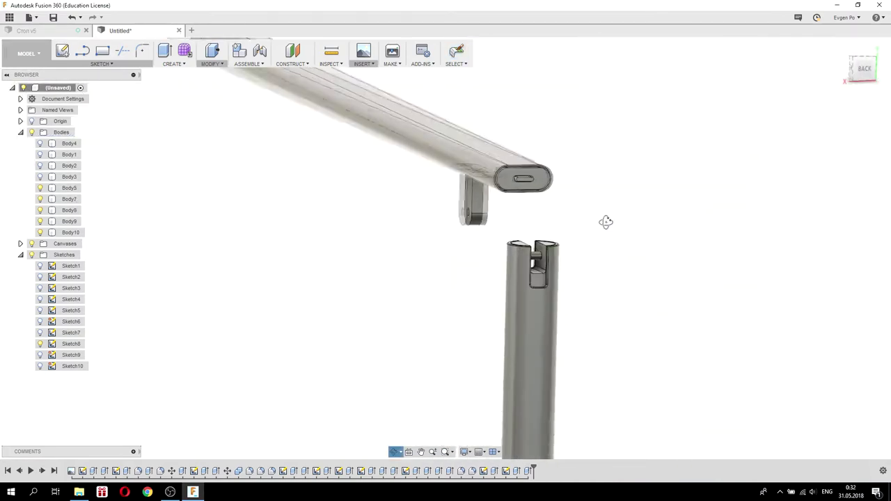
Start a new Align on the crossbar, zoomed in on the tab hole.
left_click(212, 63)
left_click(229, 219)
scroll(448, 213, "up", 3)
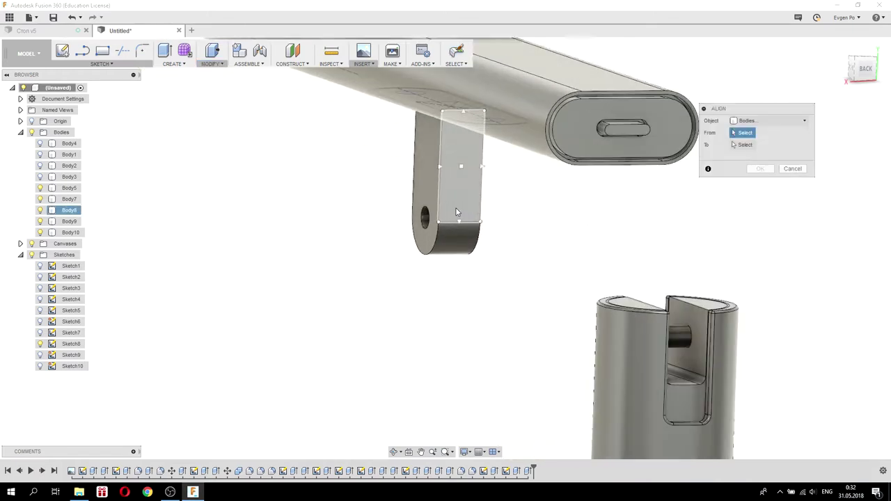
scroll(432, 216, "up", 3)
scroll(411, 219, "up", 2)
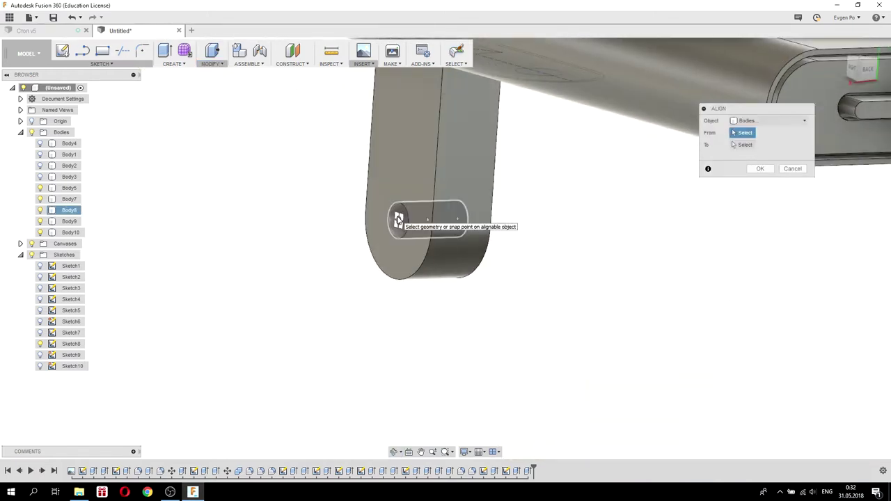
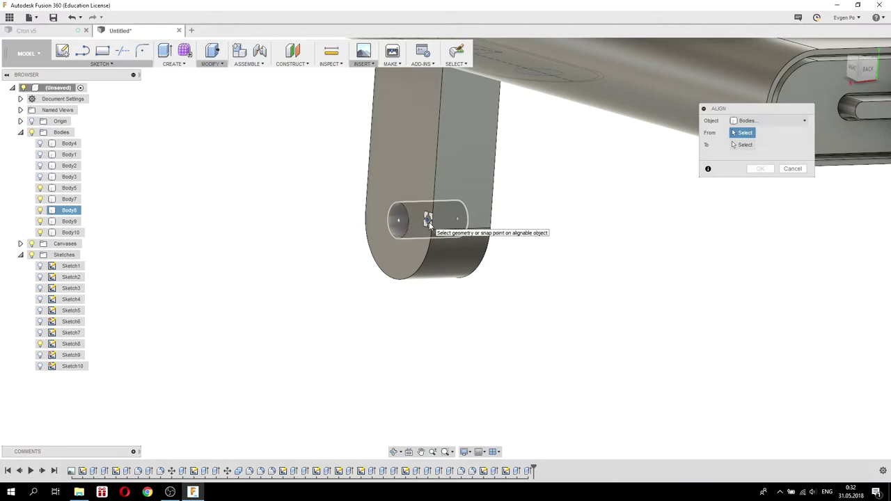
Align the rail's connector hole onto the pin in the post's slot.
left_click(429, 222)
scroll(342, 223, "down", 5)
middle_click_drag(348, 229, 429, 268, "shift")
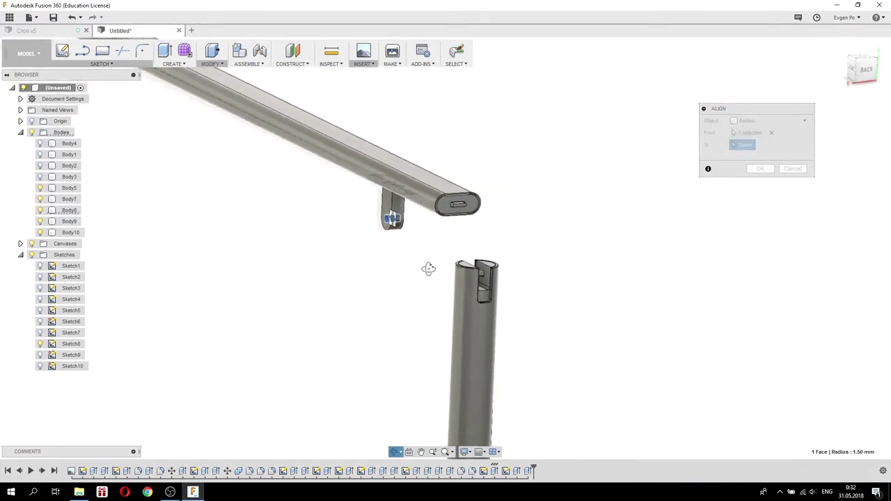
scroll(488, 271, "up", 5)
scroll(540, 274, "up", 3)
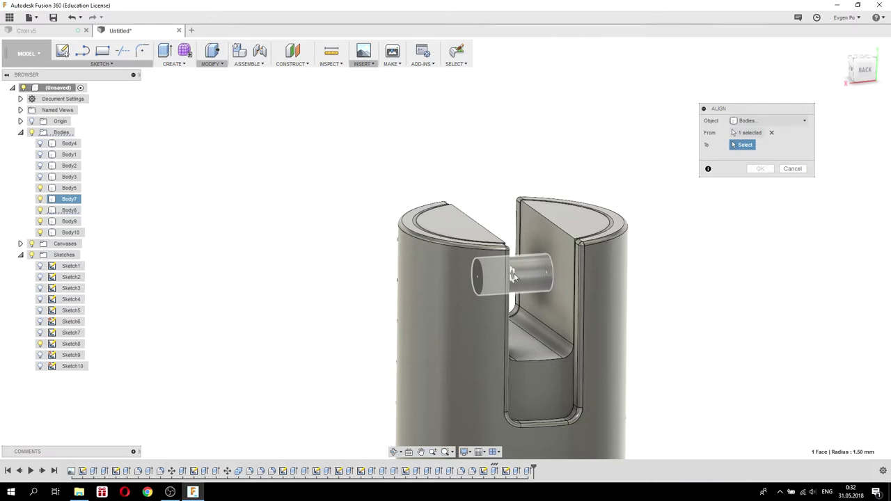
left_click(513, 276)
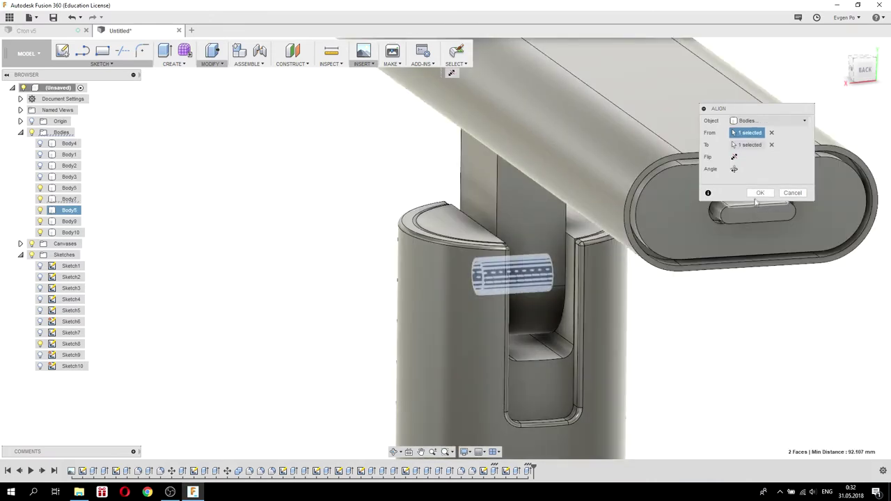
left_click(759, 193)
Inspect the rail-to-post joint from several angles and turn the hidden lamp bodies back on.
scroll(438, 241, "down", 3)
scroll(439, 240, "down", 2)
scroll(439, 240, "down", 2)
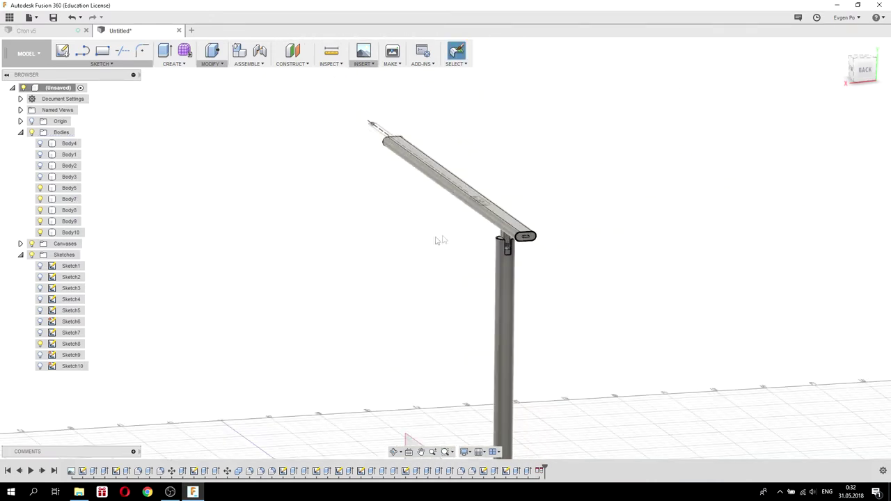
middle_click_drag(439, 240, 411, 254, "shift")
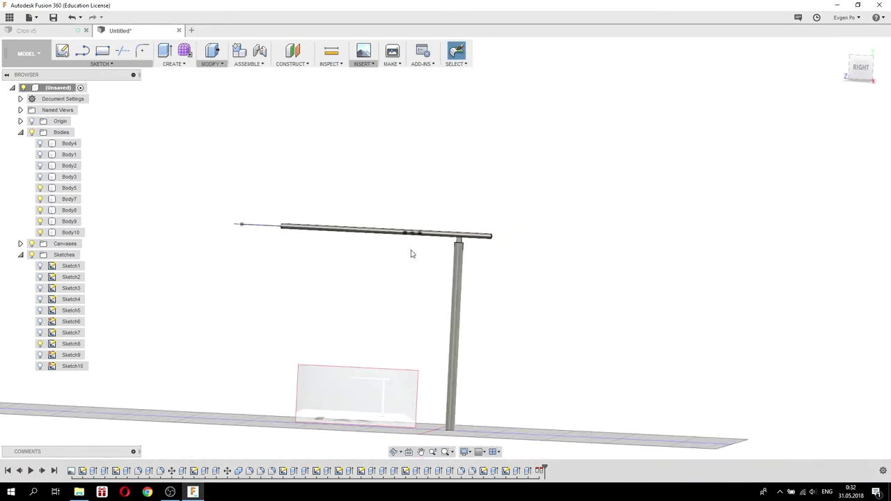
mouse_move(409, 257)
middle_mouse_down("shift")
mouse_move(428, 289)
mouse_move(417, 247)
mouse_move(412, 258)
mouse_move(367, 262)
middle_mouse_up("shift")
scroll(449, 235, "up", 3)
scroll(449, 236, "up", 3)
mouse_move(449, 236)
middle_mouse_down("shift")
mouse_move(445, 209)
mouse_move(415, 218)
mouse_move(446, 244)
mouse_move(472, 219)
mouse_move(460, 225)
mouse_move(537, 238)
middle_mouse_up("shift")
scroll(458, 261, "up", 3)
scroll(466, 228, "down", 2)
scroll(531, 269, "down", 3)
scroll(533, 270, "down", 2)
scroll(540, 270, "down", 1)
scroll(540, 270, "down", 1)
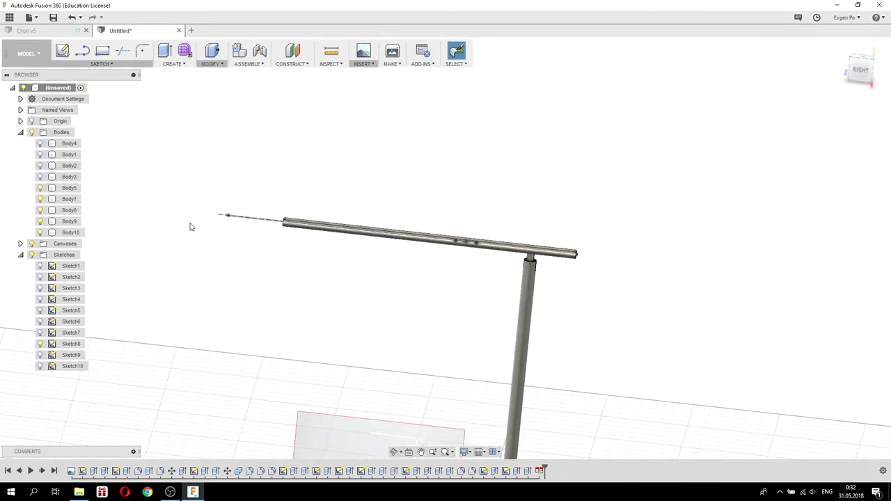
left_click(40, 177)
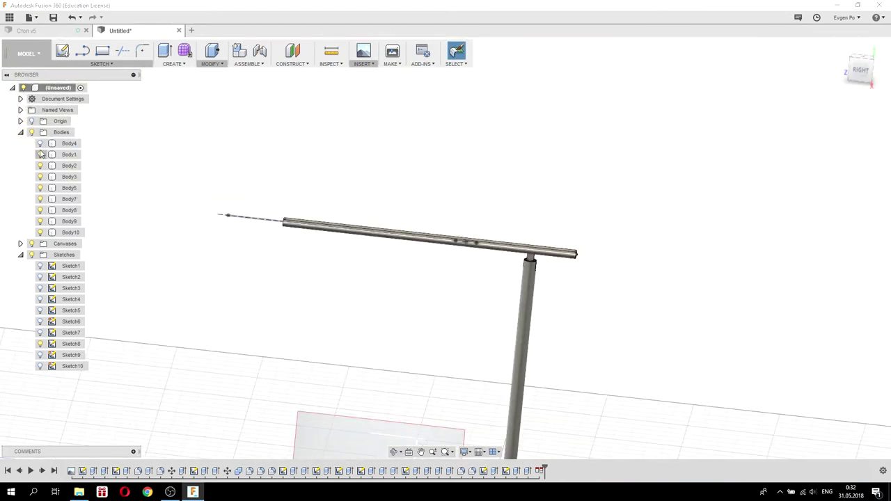
Hide Sketch8's dashed line and the reference canvas image.
left_click(40, 344)
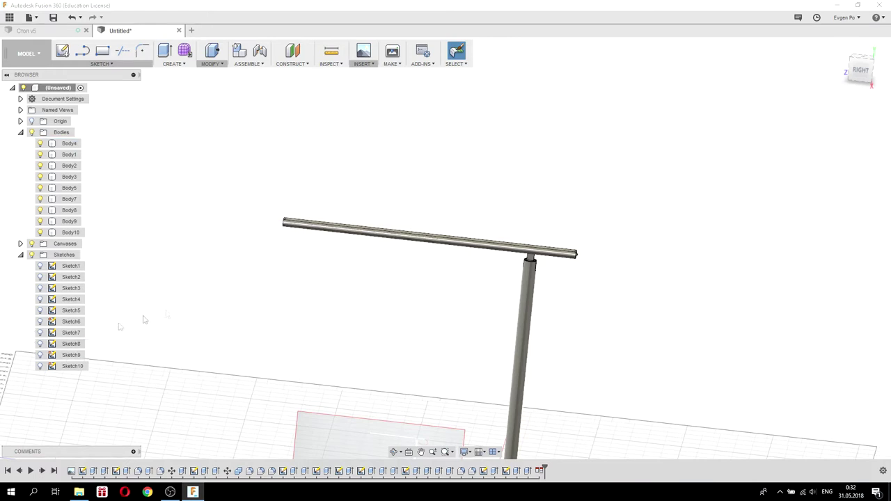
mouse_move(293, 284)
middle_mouse_down("shift")
mouse_move(308, 268)
mouse_move(294, 264)
mouse_move(308, 260)
mouse_move(269, 259)
mouse_move(278, 268)
mouse_move(319, 269)
middle_mouse_up("shift")
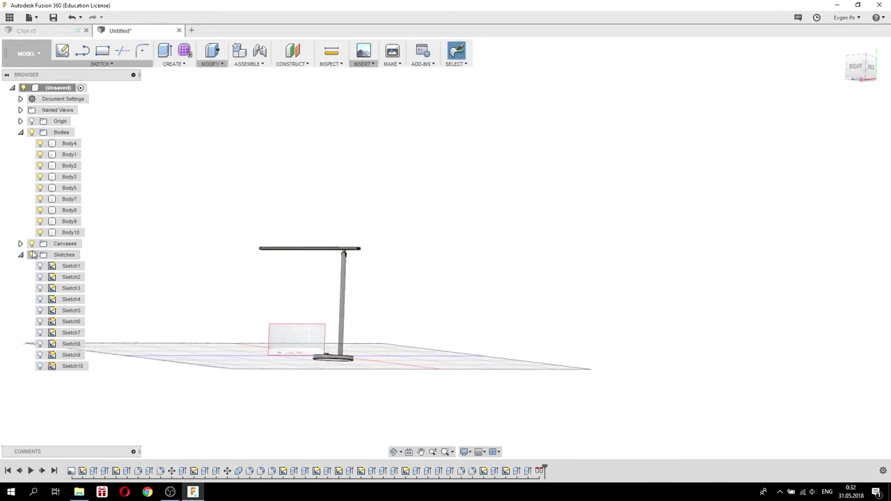
mouse_move(267, 327)
middle_mouse_down("shift")
mouse_move(285, 325)
mouse_move(305, 348)
middle_mouse_up("shift")
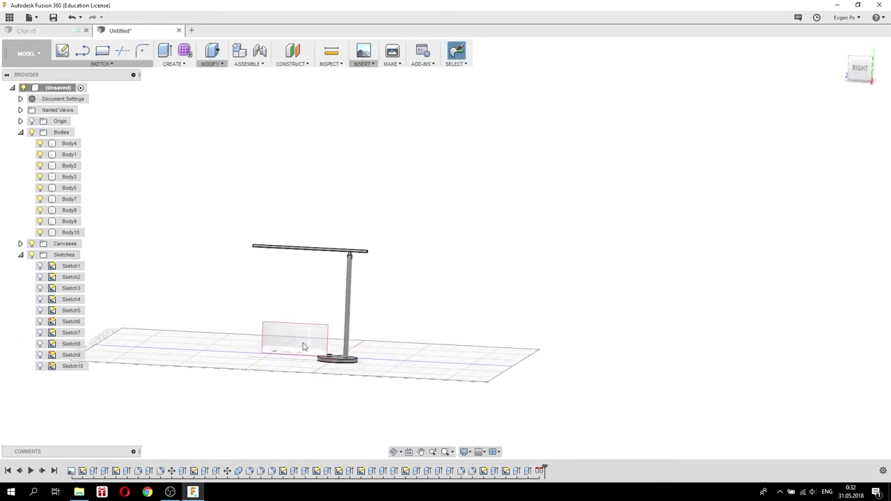
scroll(304, 349, "up", 3)
scroll(303, 345, "up", 2)
scroll(303, 345, "down", 3)
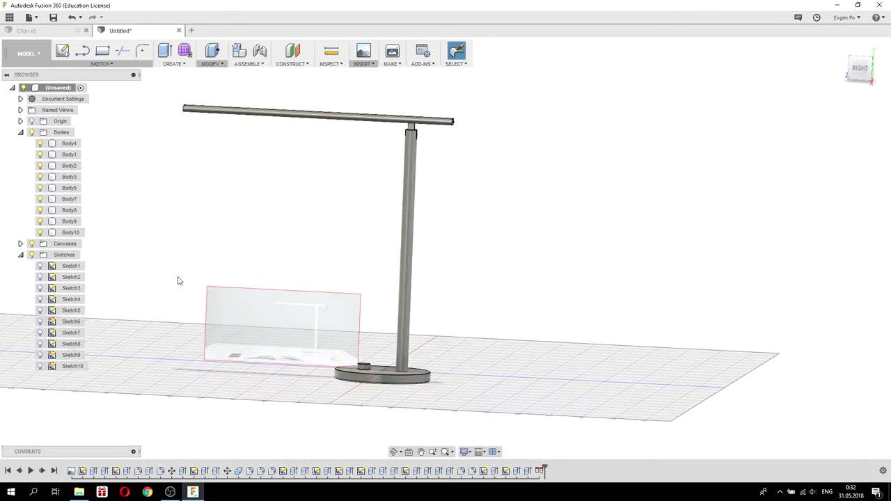
left_click(32, 244)
Bring the lamp head into side view and select the connector's flat side face.
mouse_move(244, 229)
middle_mouse_down("shift")
mouse_move(251, 253)
mouse_move(246, 223)
mouse_move(219, 214)
middle_mouse_up("shift")
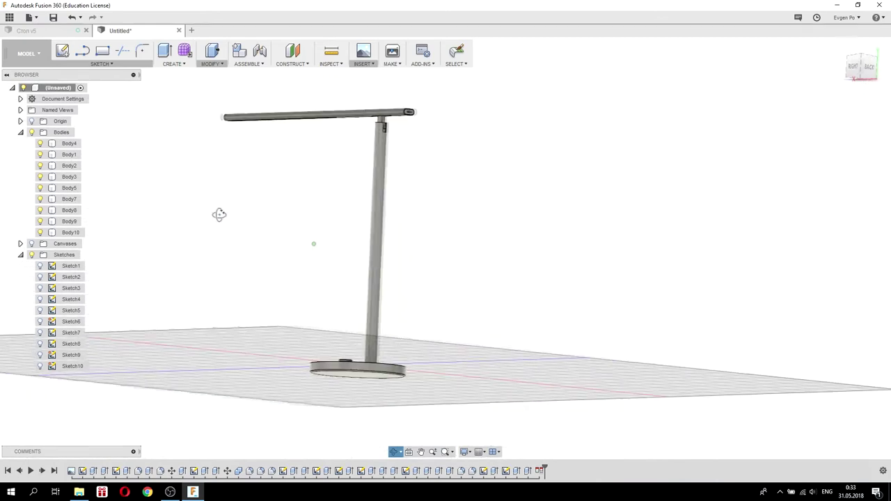
scroll(394, 104, "up", 5)
scroll(390, 105, "up", 2)
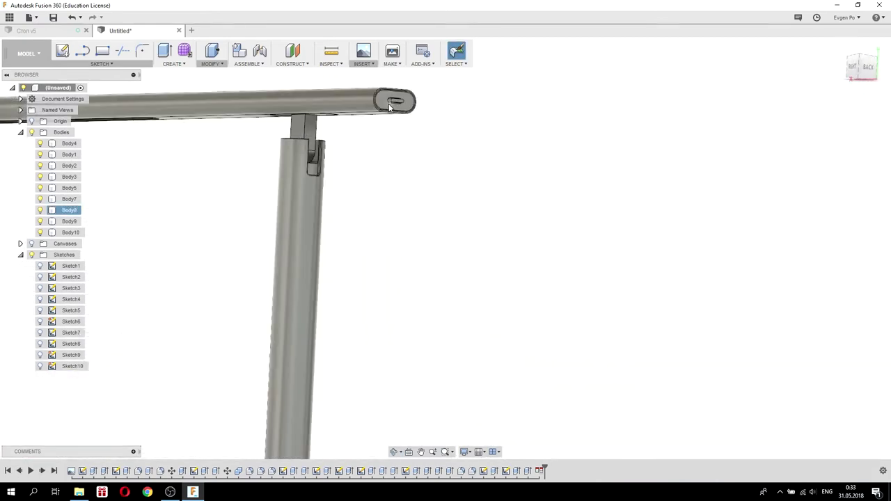
mouse_move(364, 133)
middle_mouse_down("shift")
mouse_move(339, 127)
mouse_move(372, 146)
middle_mouse_up("shift")
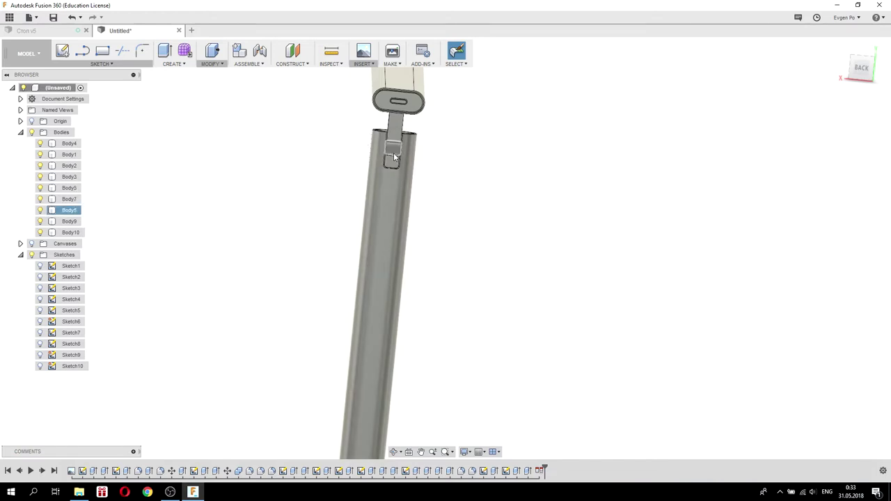
mouse_move(393, 153)
middle_mouse_down("shift")
mouse_move(394, 138)
mouse_move(389, 144)
middle_mouse_up("shift")
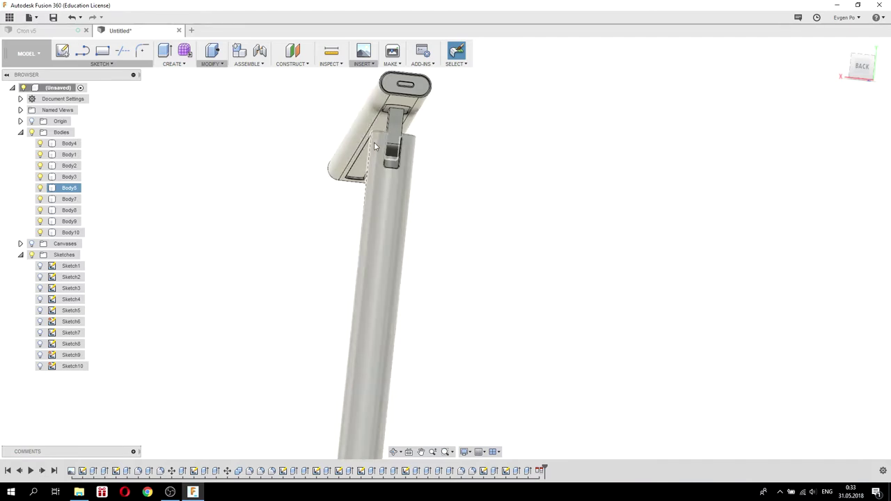
middle_click_drag(397, 143, 415, 92, "shift")
scroll(415, 92, "up", 5)
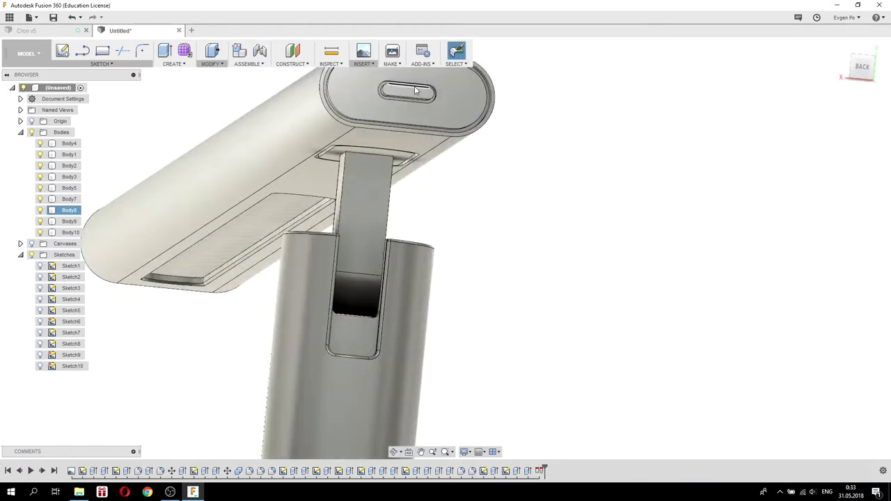
scroll(415, 92, "up", 4)
scroll(417, 154, "down", 3)
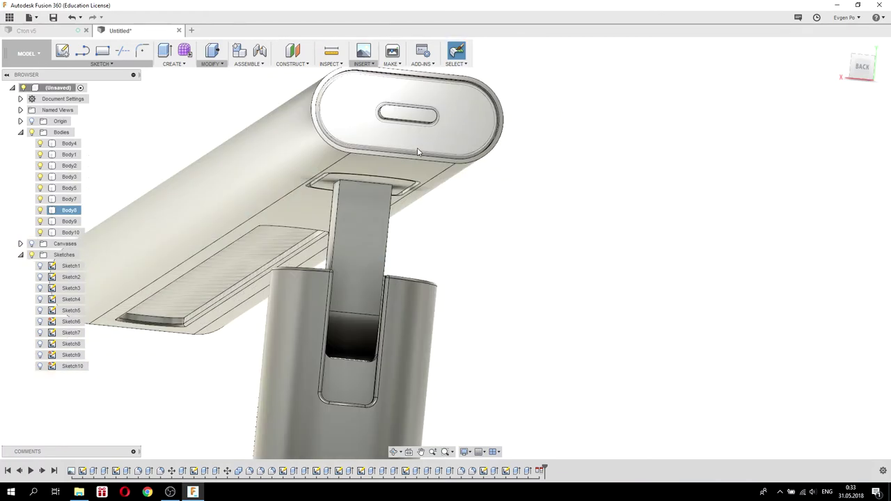
scroll(416, 154, "down", 2)
middle_click_drag(417, 153, 373, 181, "shift")
left_click(342, 180)
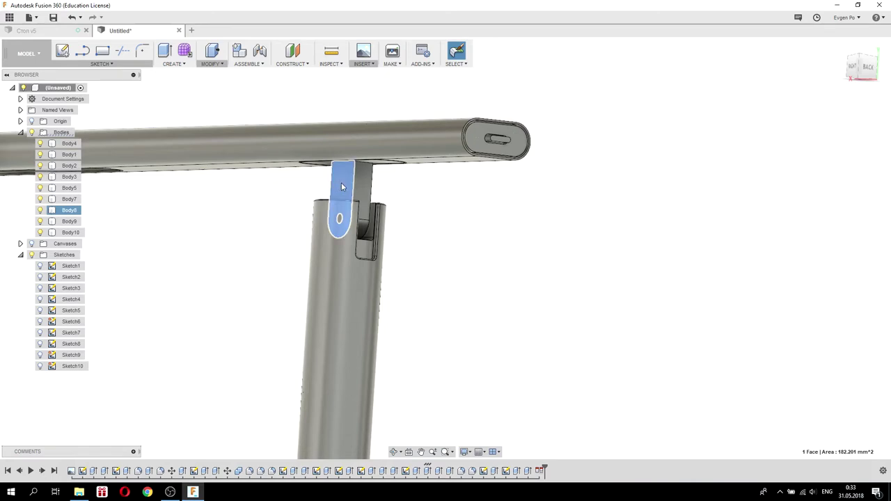
Start Sketch11 on the connector face with Slice enabled and the Spline tool active.
right_click(342, 185)
left_click(346, 227)
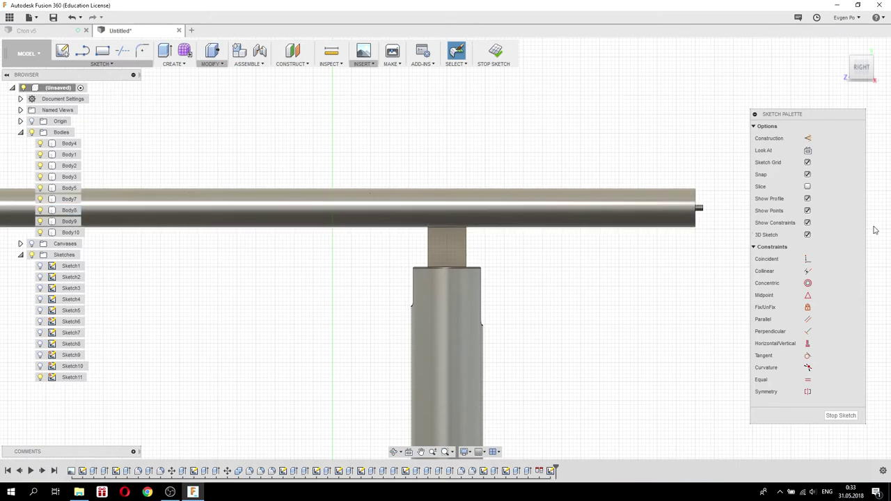
left_click(808, 187)
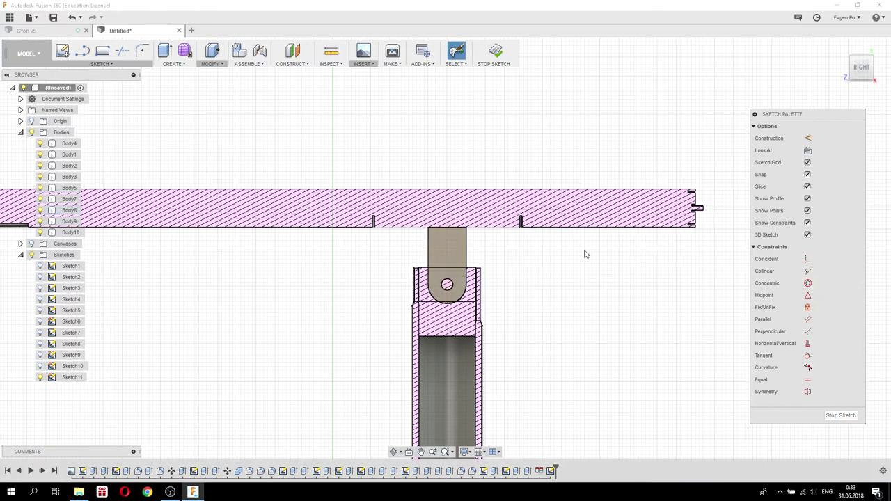
left_click(121, 65)
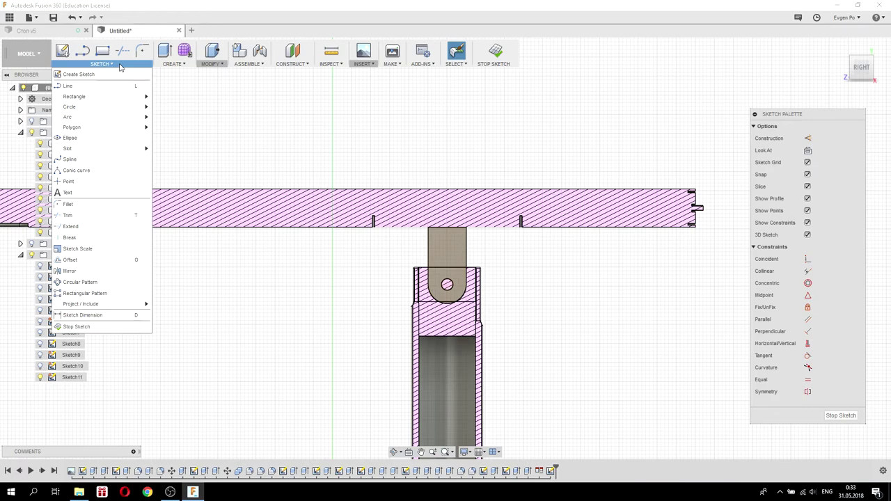
left_click(112, 158)
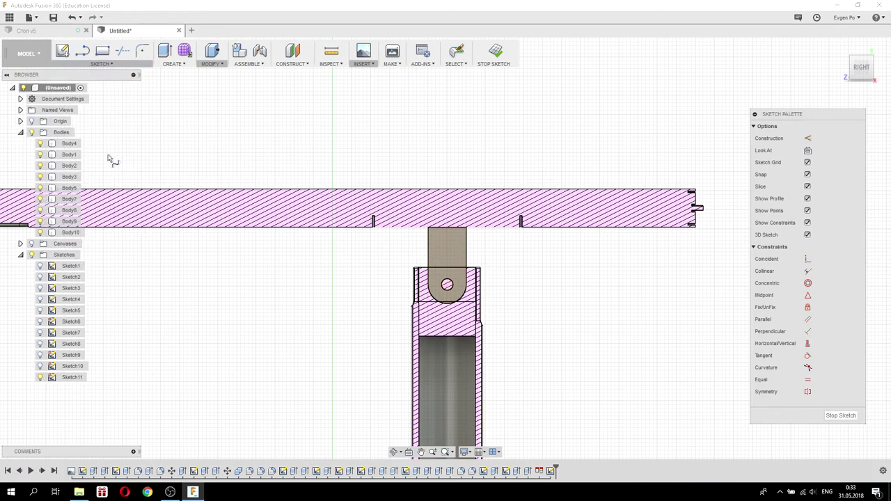
Draw the spline cable path from the lamp head slot, looping down to the post's edge.
scroll(118, 186, "down", 1)
scroll(531, 208, "up", 2)
scroll(532, 182, "up", 2)
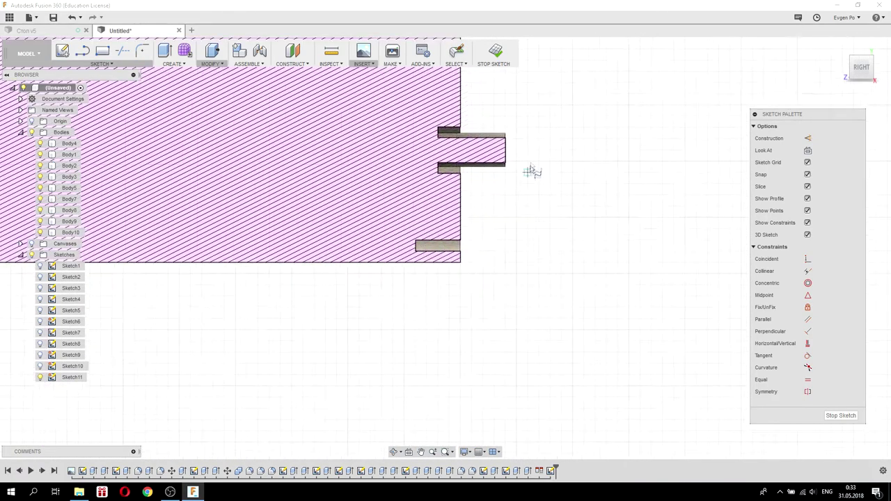
scroll(522, 160, "up", 2)
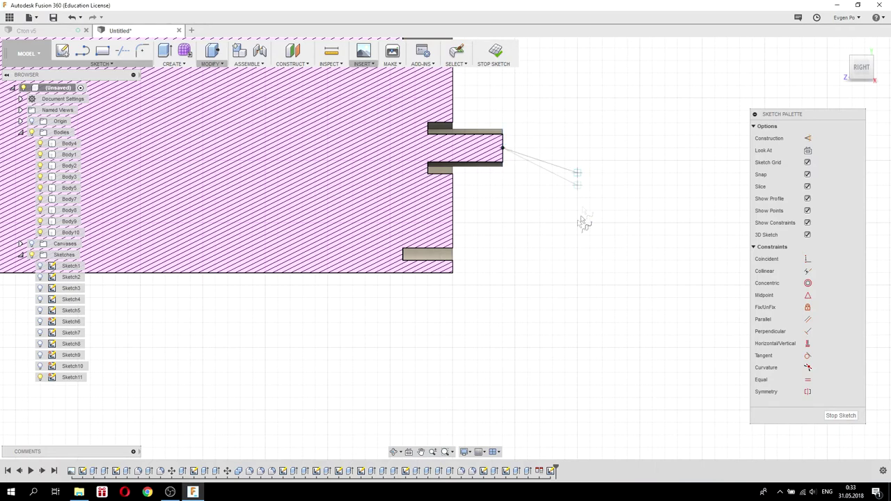
scroll(585, 222, "down", 2)
scroll(432, 244, "down", 2)
scroll(416, 248, "down", 1)
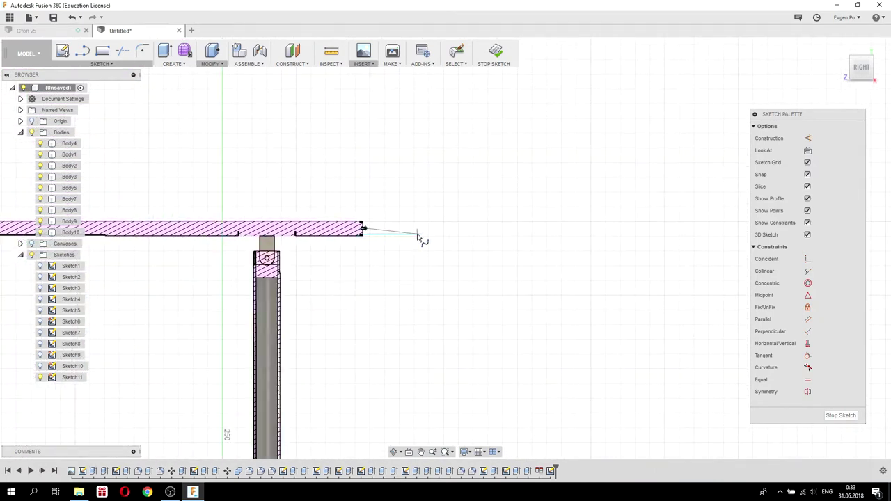
left_click(408, 296)
left_click(384, 335)
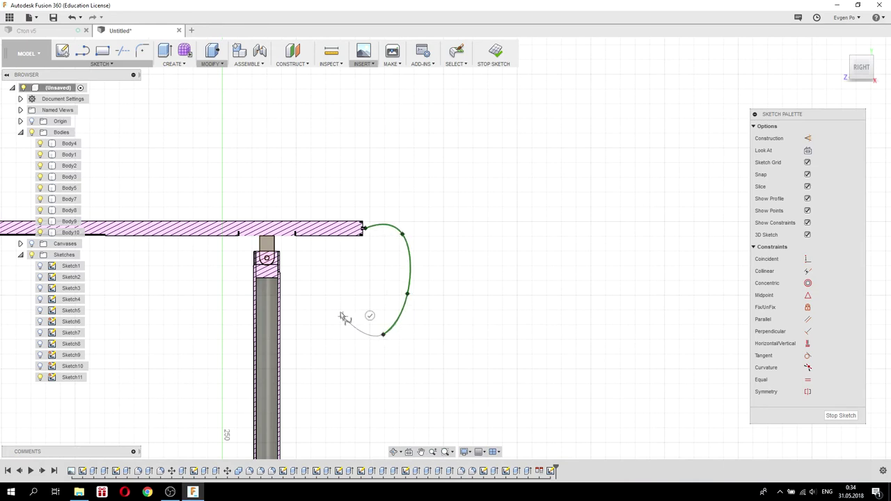
left_click(333, 294)
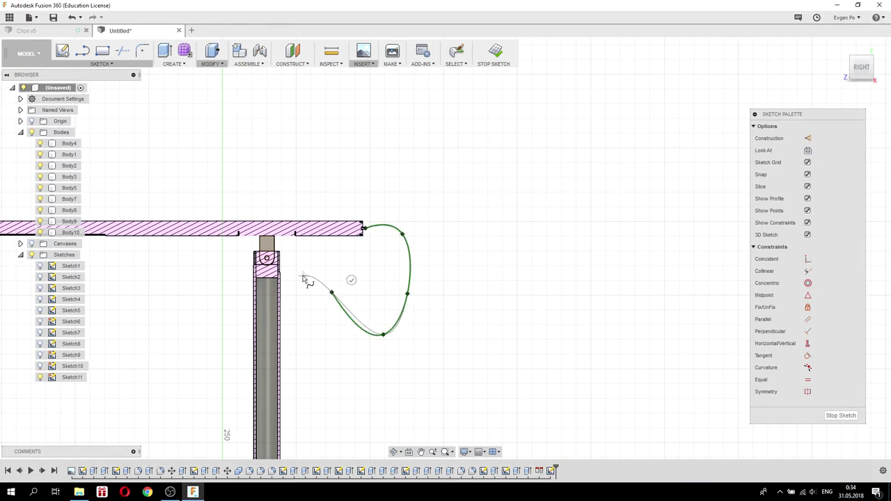
scroll(293, 273, "up", 2)
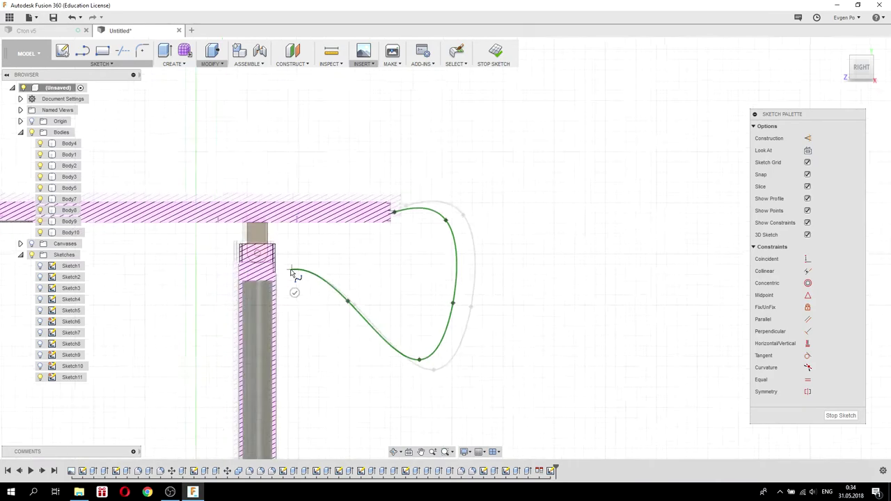
scroll(292, 272, "up", 3)
scroll(286, 269, "up", 2)
scroll(261, 261, "up", 2)
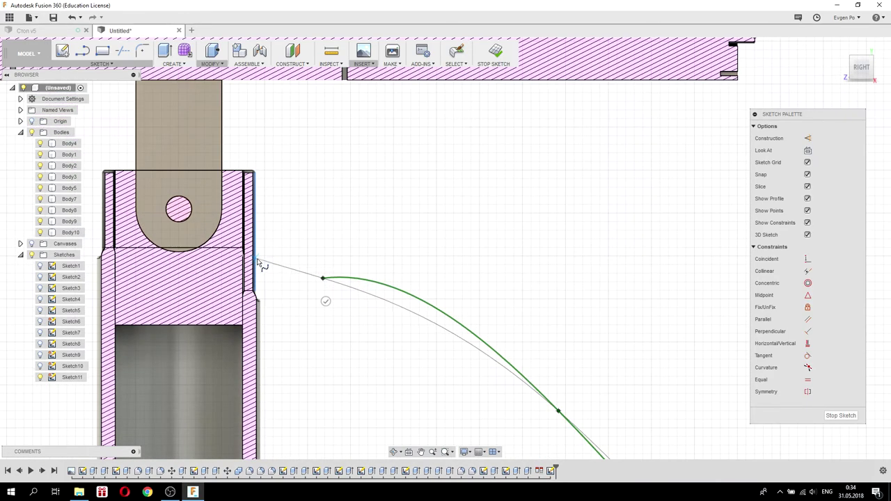
scroll(258, 259, "up", 2)
scroll(256, 261, "up", 2)
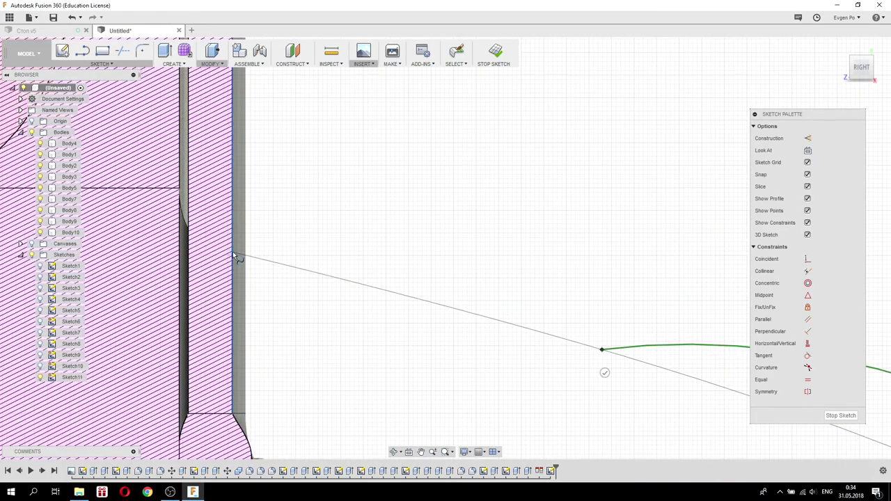
left_click(235, 258)
Drag the spline's fit points to smooth its bends and finish Sketch11.
scroll(295, 243, "down", 2)
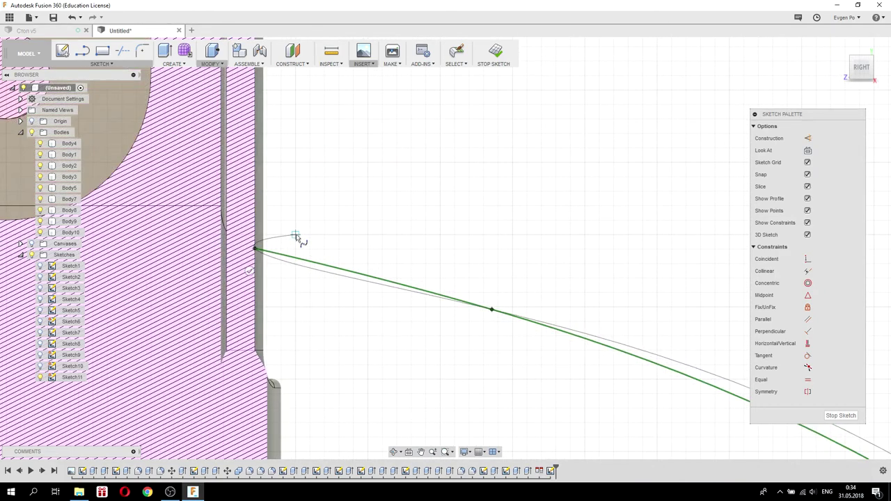
scroll(278, 263, "down", 2)
scroll(299, 275, "down", 2)
scroll(341, 295, "down", 2)
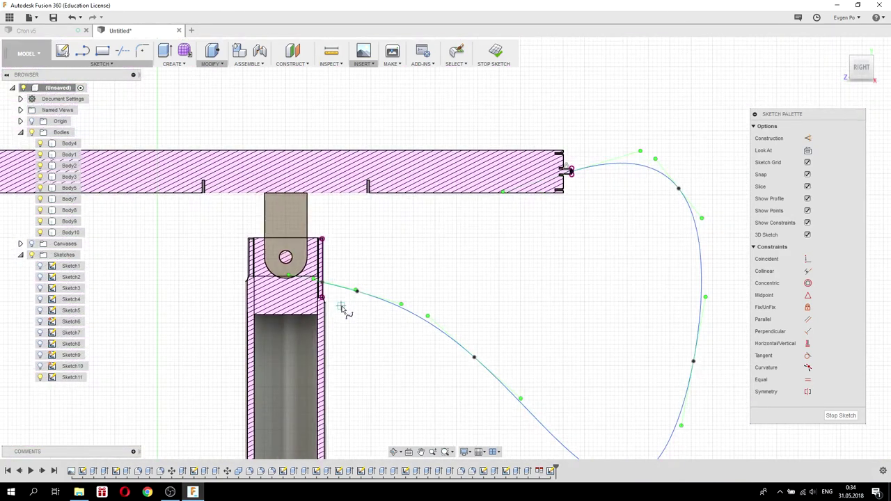
scroll(376, 293, "down", 1)
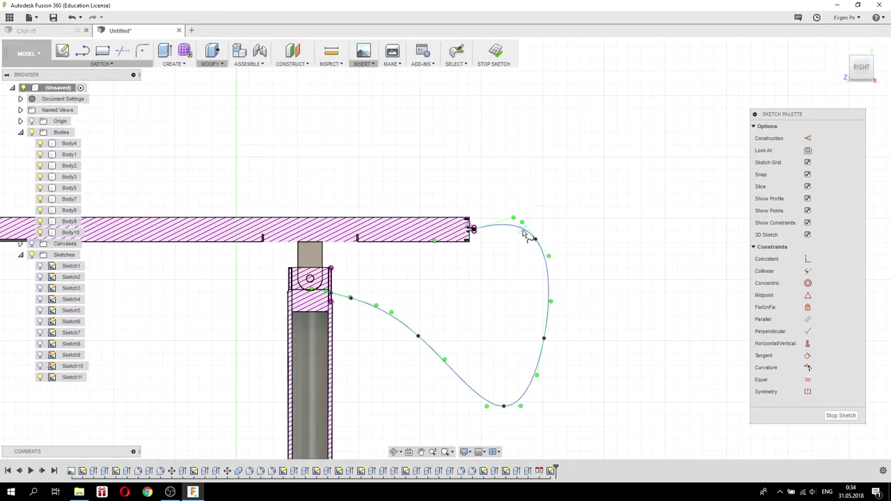
left_click_drag(533, 239, 530, 266)
left_click_drag(504, 406, 475, 369)
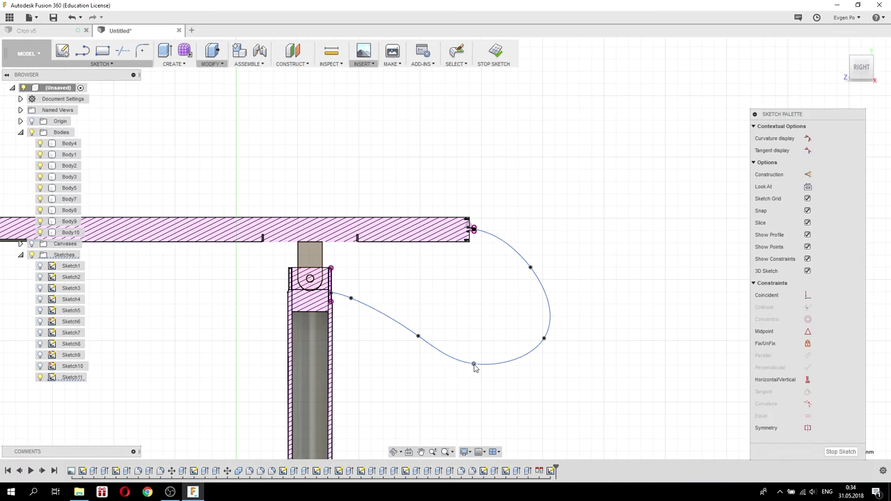
left_click_drag(545, 339, 532, 329)
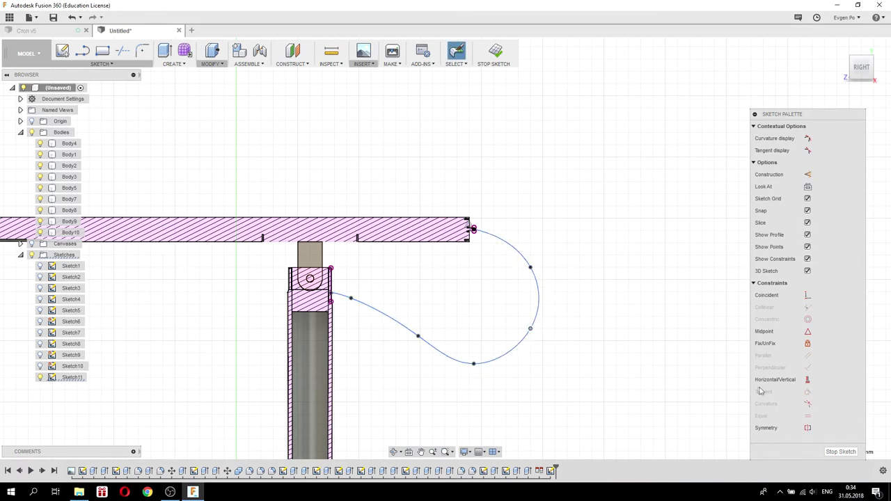
left_click(842, 452)
Select the flat face inside the slot at the rail's end.
mouse_move(619, 286)
middle_mouse_down("shift")
mouse_move(558, 282)
mouse_move(518, 223)
middle_mouse_up("shift")
scroll(518, 222, "up", 2)
scroll(515, 209, "up", 2)
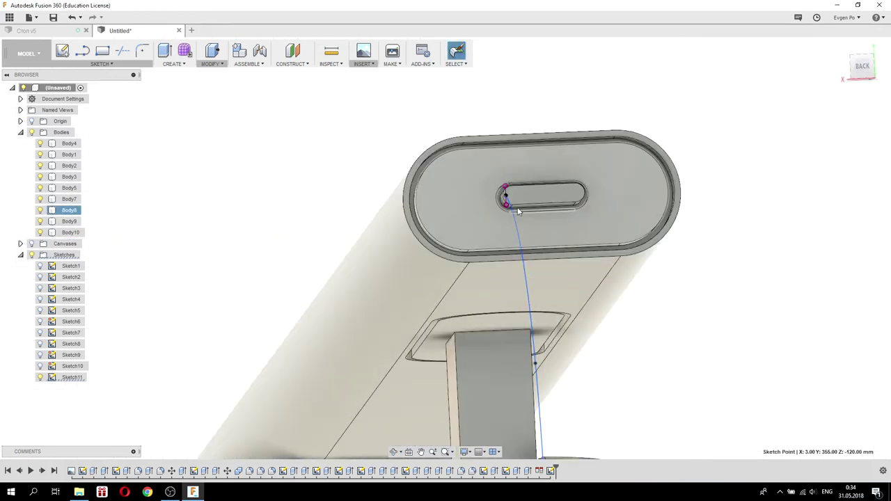
scroll(510, 202, "up", 3)
scroll(511, 202, "up", 2)
scroll(506, 194, "up", 1)
scroll(508, 195, "up", 2)
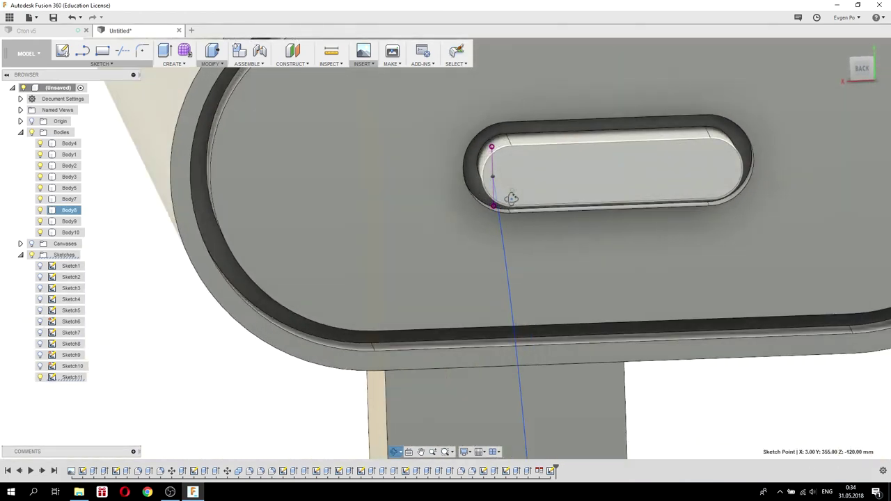
scroll(514, 200, "up", 1)
scroll(517, 202, "down", 4)
scroll(546, 203, "down", 3)
scroll(546, 202, "down", 1)
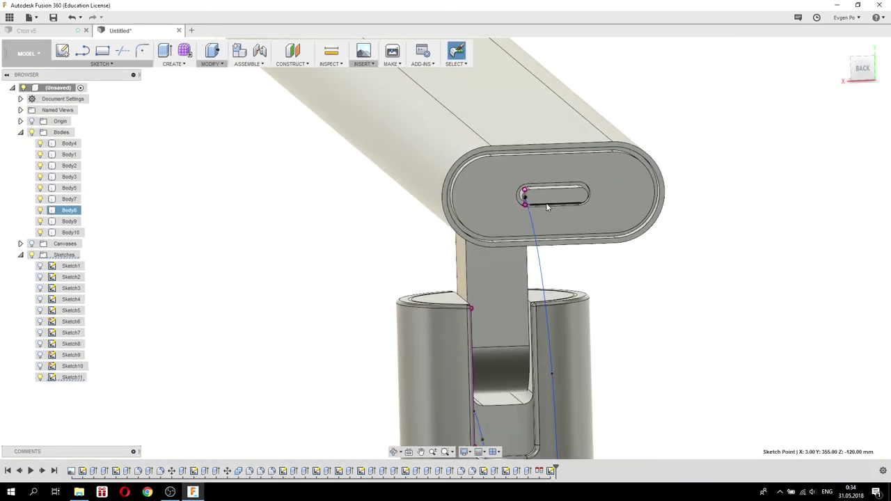
middle_click_drag(551, 206, 493, 195, "shift")
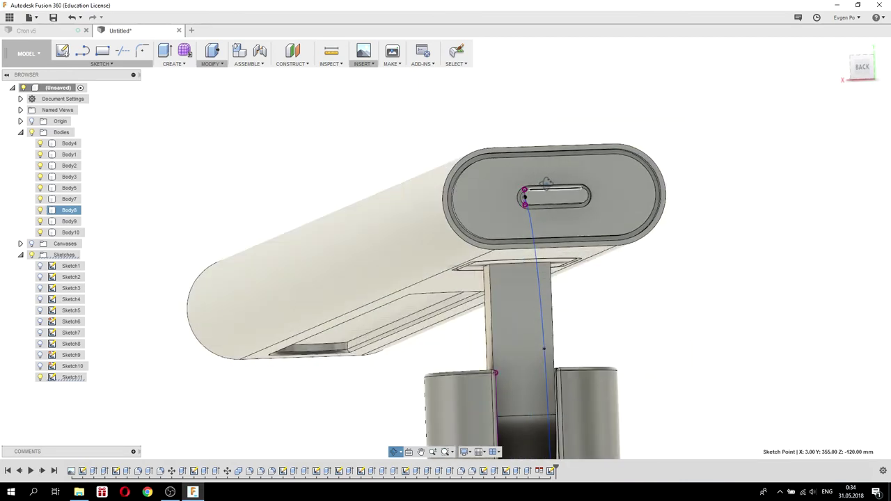
scroll(494, 195, "down", 2)
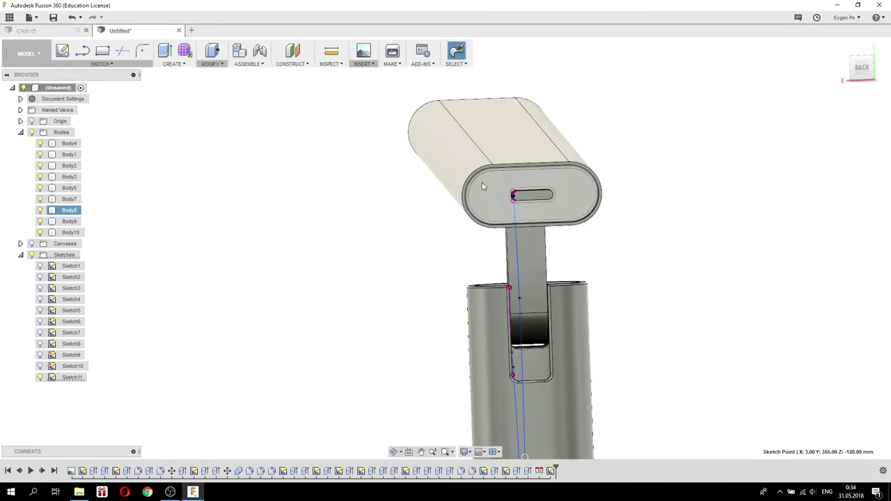
scroll(527, 198, "up", 4)
scroll(537, 199, "up", 3)
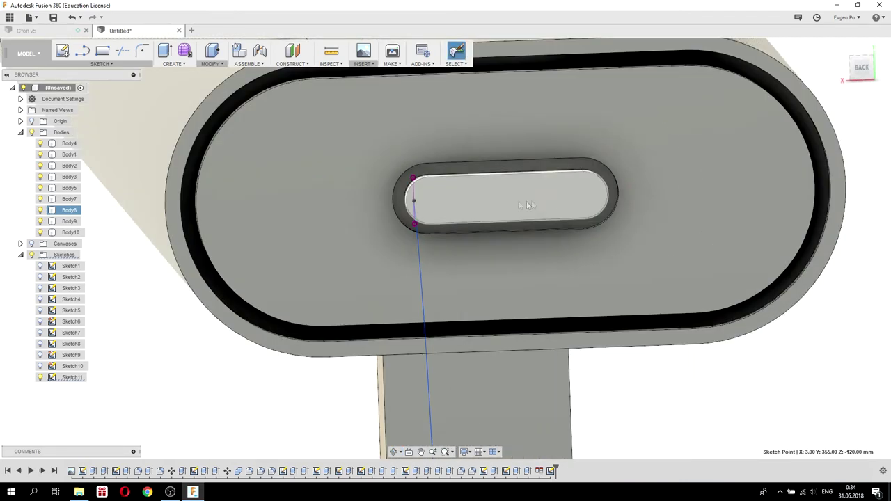
left_click(474, 205)
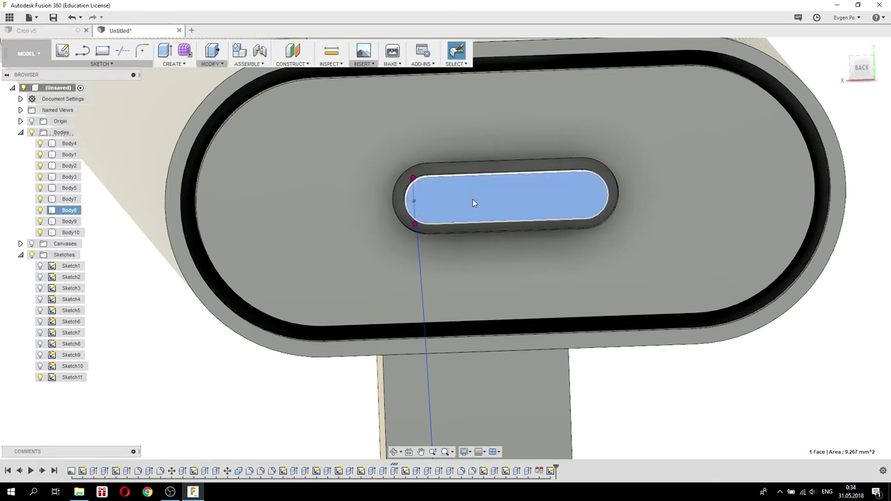
Create Sketch12 on the slot face and offset the slot outline 0.2 mm inward.
right_click(473, 202)
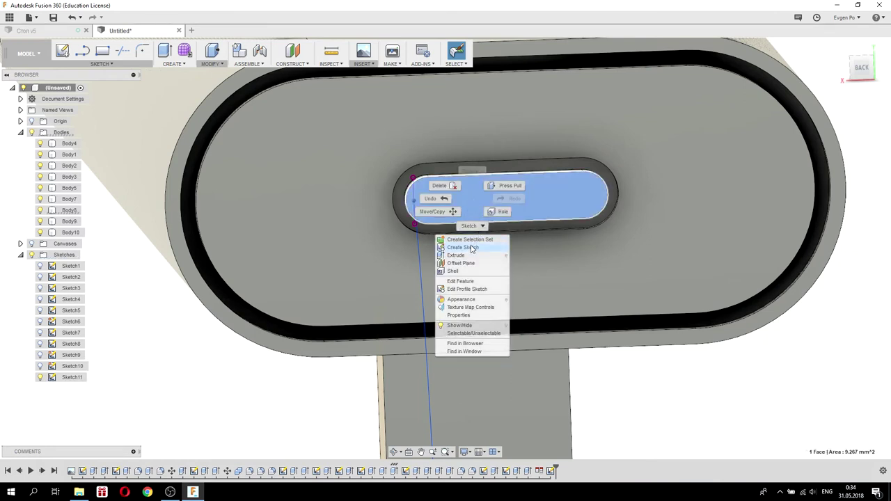
left_click(472, 248)
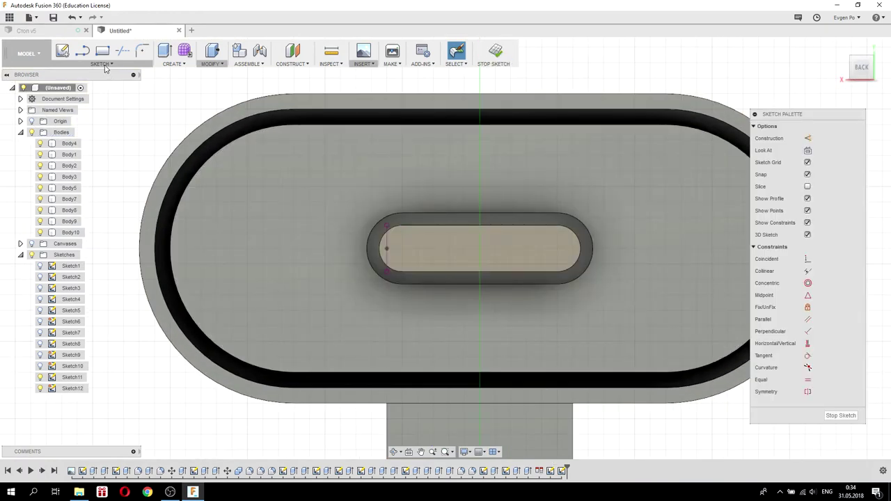
left_click(103, 64)
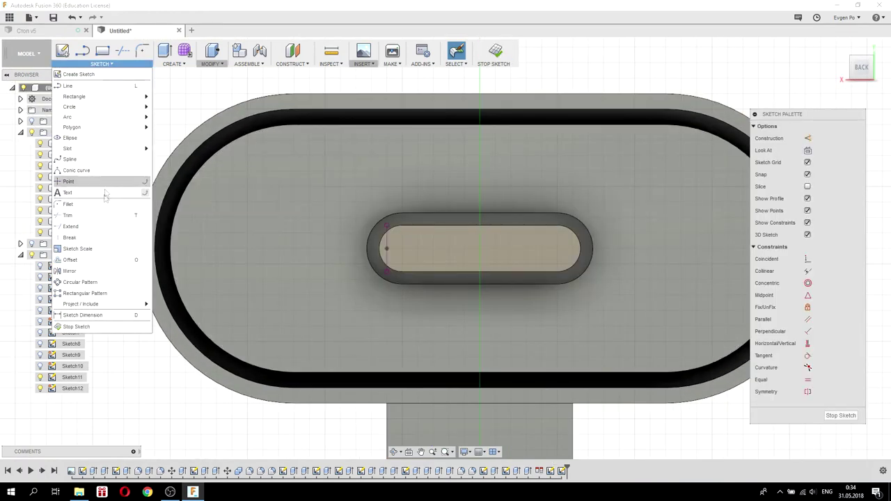
left_click(107, 261)
left_click(410, 226)
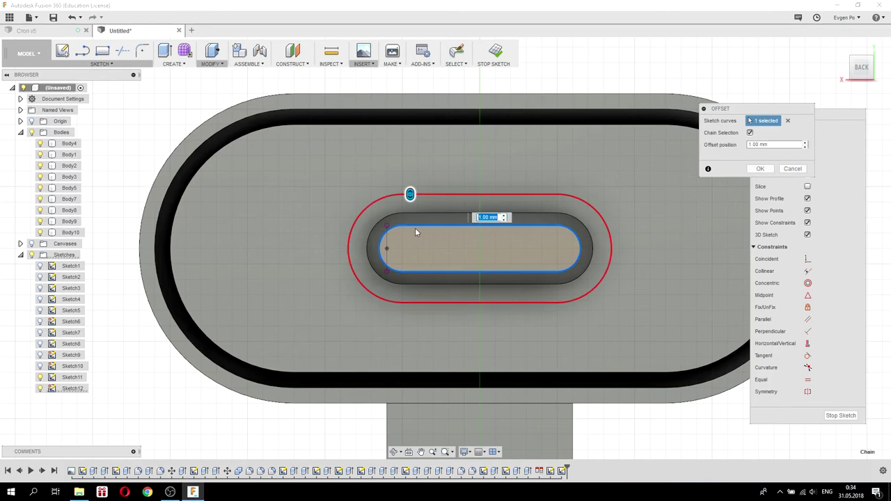
left_click_drag(411, 195, 410, 230)
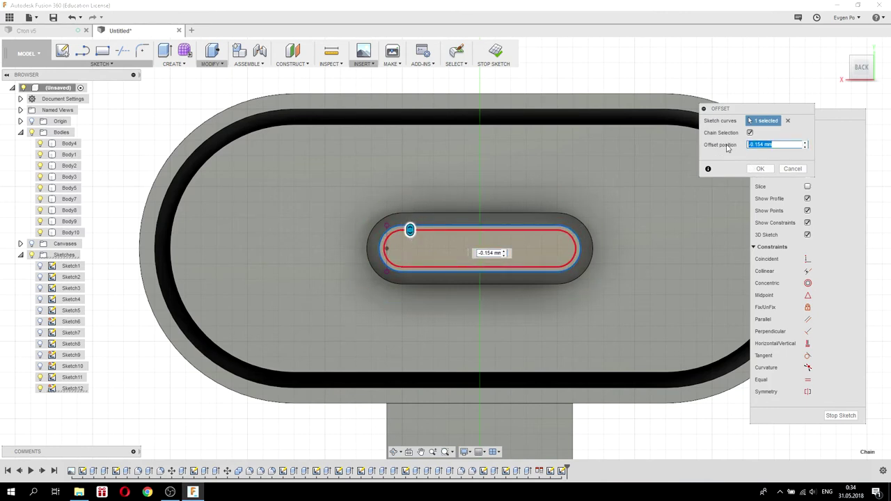
type(".2")
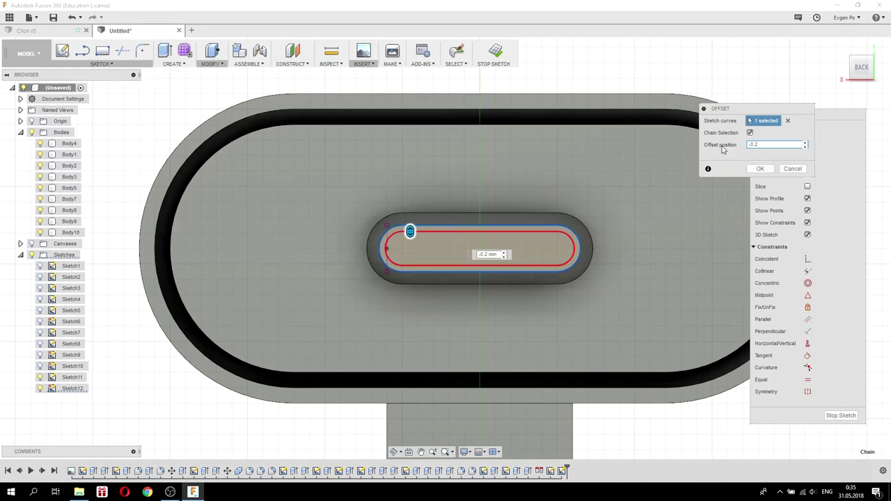
left_click(758, 169)
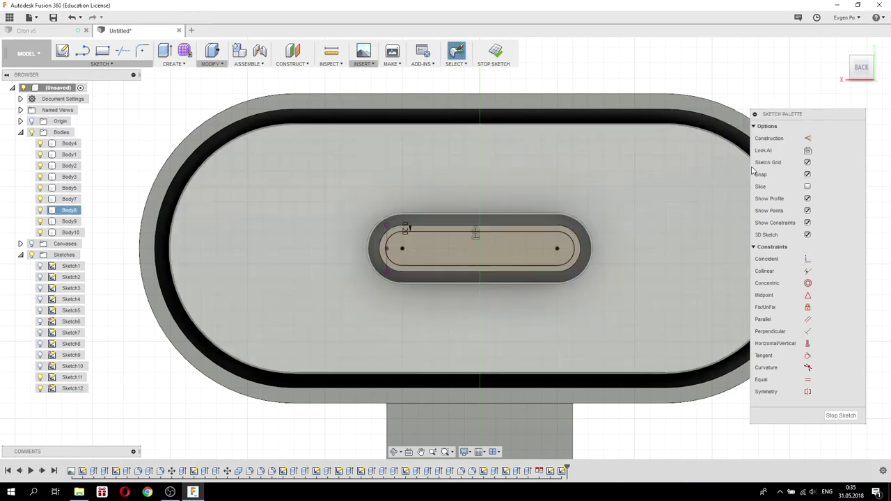
left_click(168, 64)
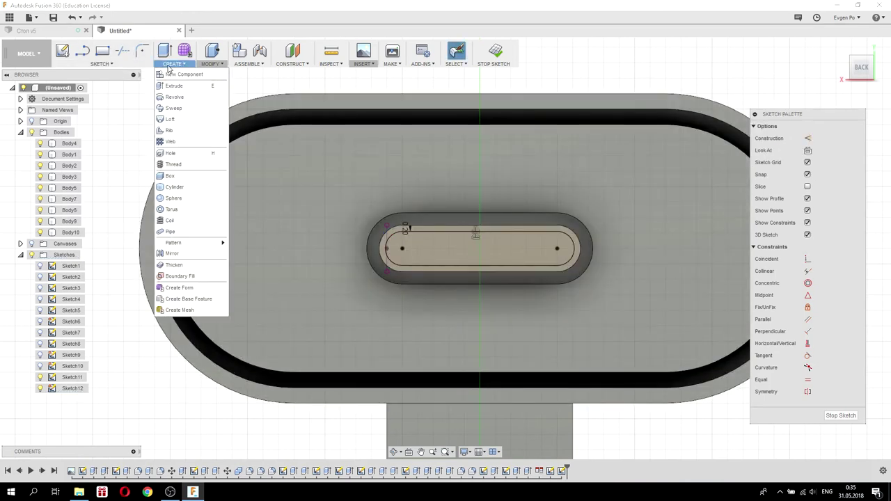
Start a Sweep using the inner slot loop as profile and the spline as path.
left_click(173, 108)
left_click(464, 202)
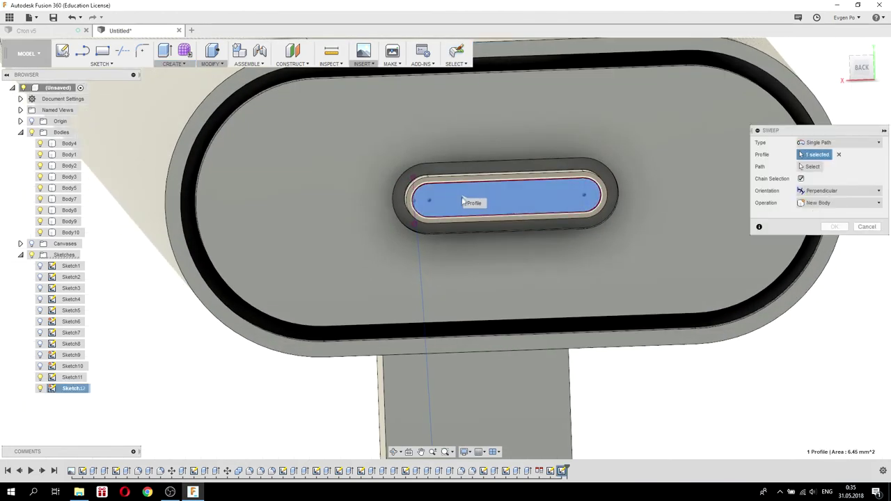
left_click(809, 167)
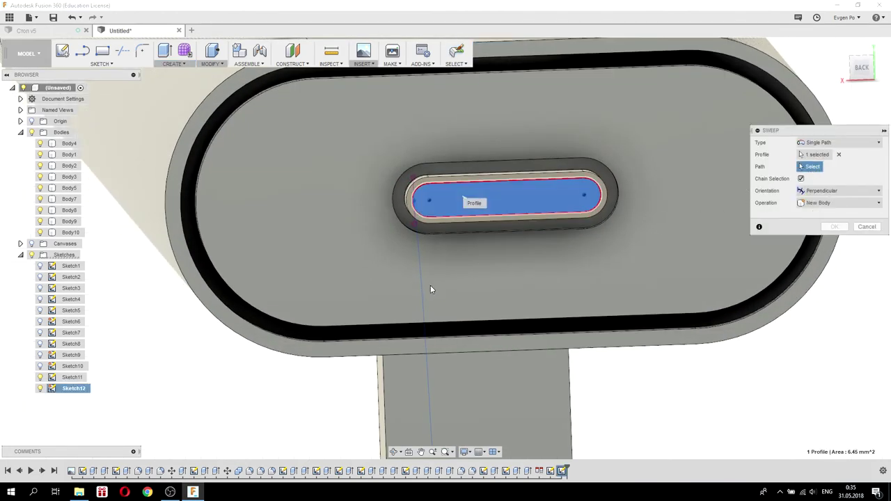
middle_click_drag(420, 301, 722, 373, "shift")
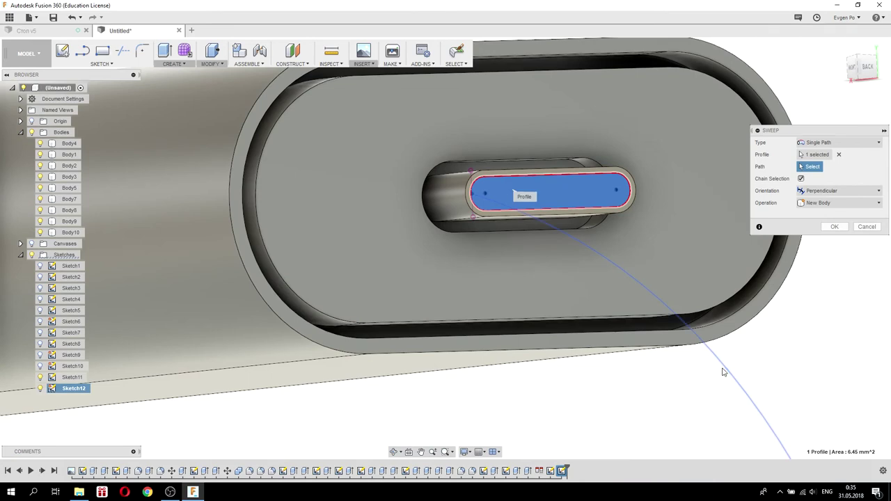
left_click(699, 372)
Set the sweep operation to New Body and create the flat cable Body11.
mouse_move(533, 292)
middle_mouse_down("shift")
mouse_move(378, 187)
mouse_move(341, 181)
mouse_move(337, 190)
mouse_move(394, 231)
middle_mouse_up("shift")
scroll(378, 186, "down", 3)
scroll(394, 231, "up", 10)
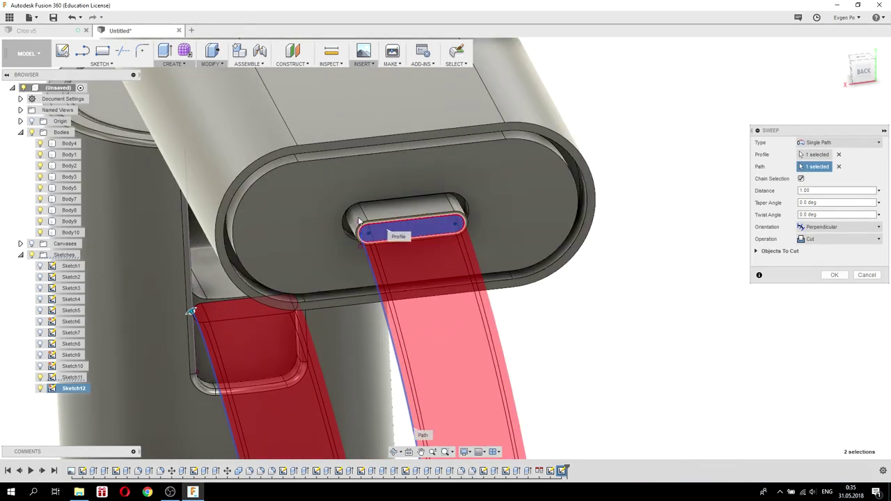
scroll(334, 202, "down", 3)
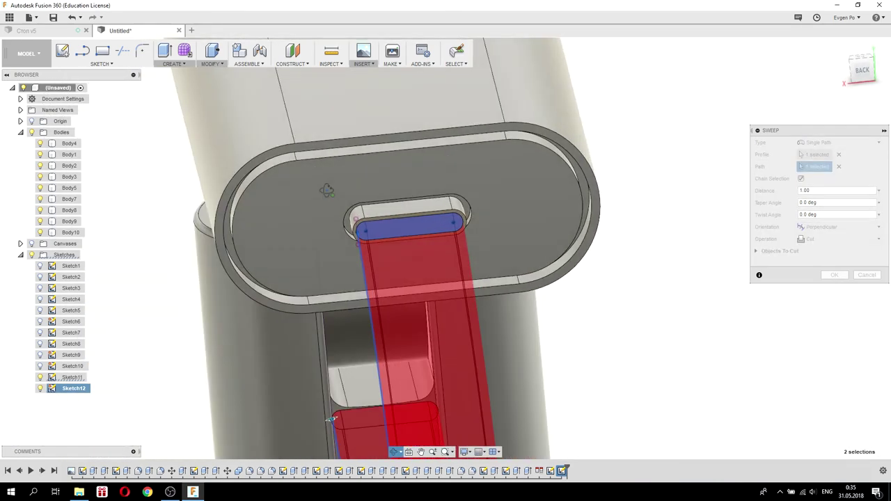
middle_click_drag(335, 201, 318, 382, "shift")
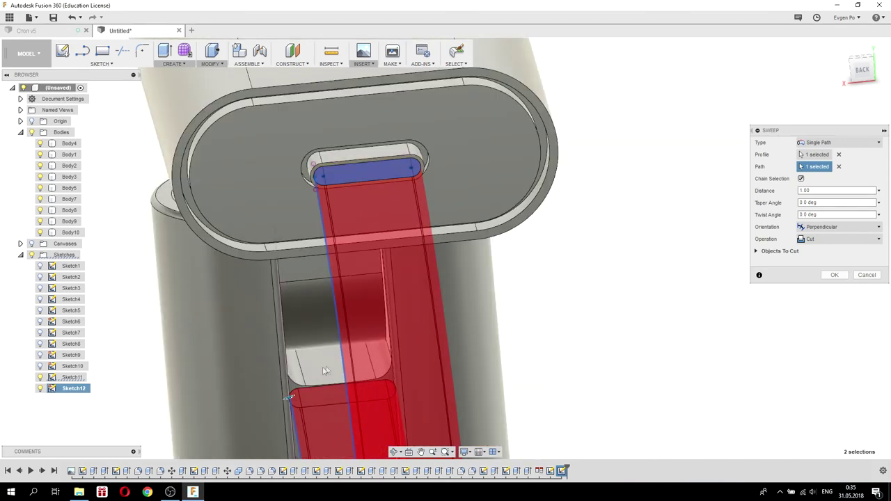
left_click(821, 241)
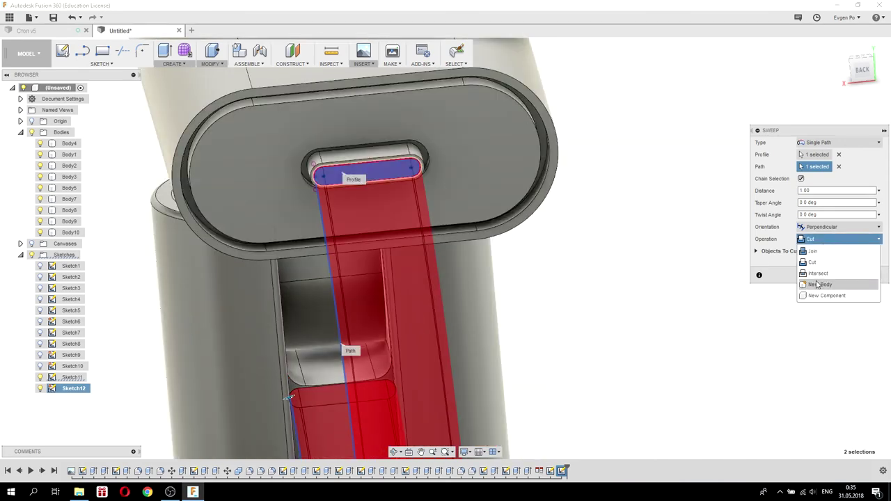
left_click(819, 284)
scroll(740, 287, "down", 5)
middle_click_drag(740, 287, 627, 300, "shift")
middle_click_drag(380, 234, 385, 227, "shift")
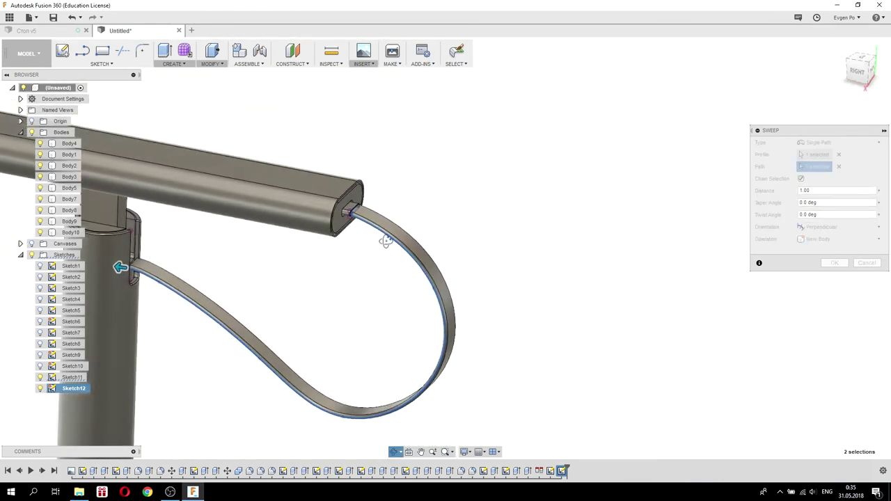
scroll(385, 227, "up", 5)
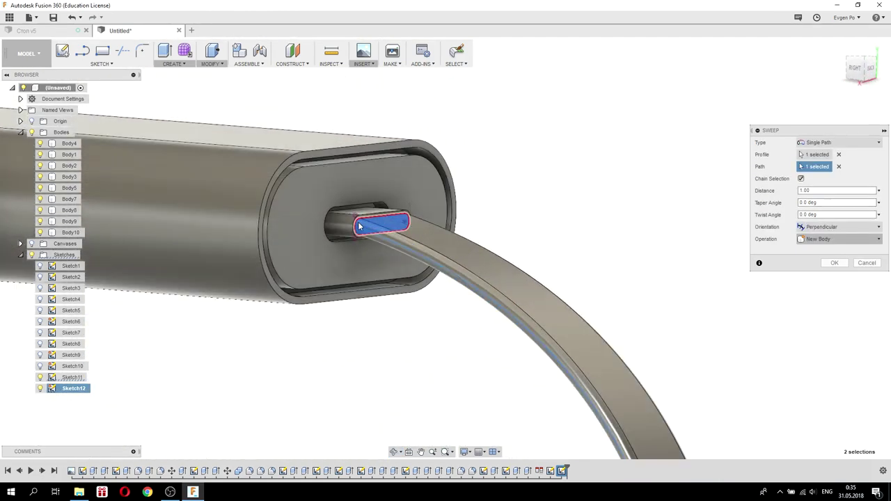
left_click(833, 262)
scroll(677, 294, "down", 3)
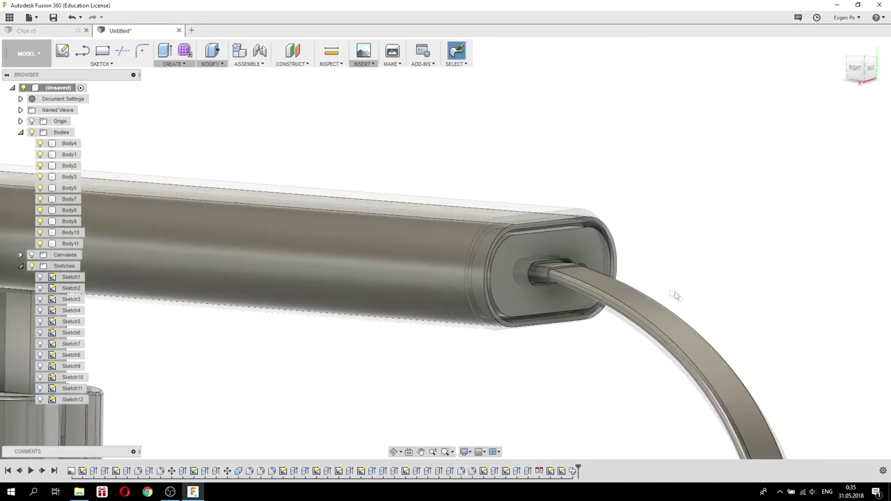
scroll(292, 205, "down", 3)
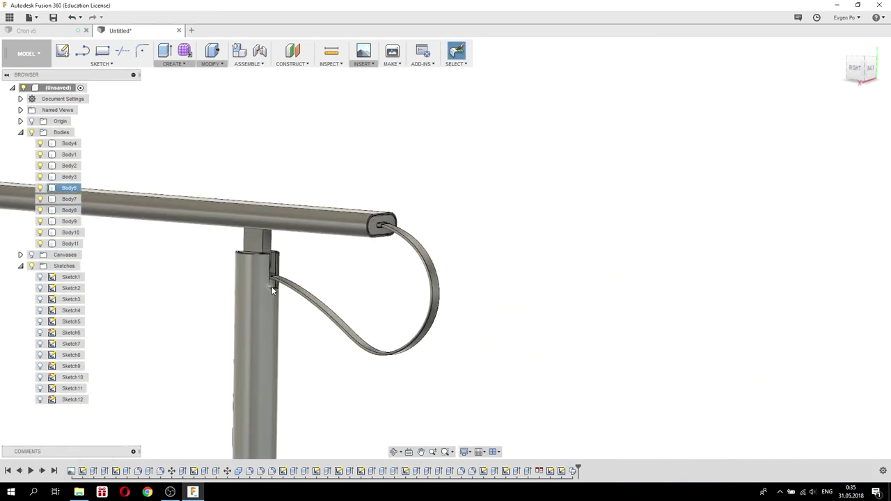
scroll(259, 296, "up", 3)
scroll(258, 300, "up", 2)
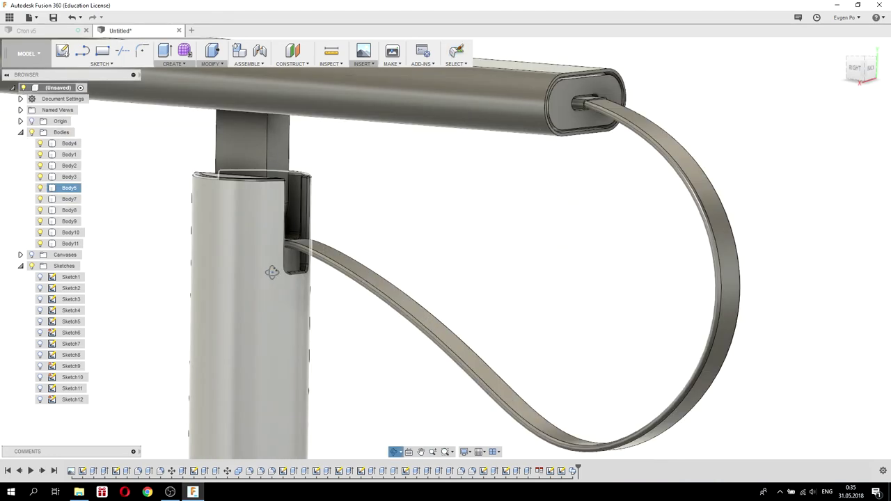
middle_click_drag(258, 300, 272, 277, "shift")
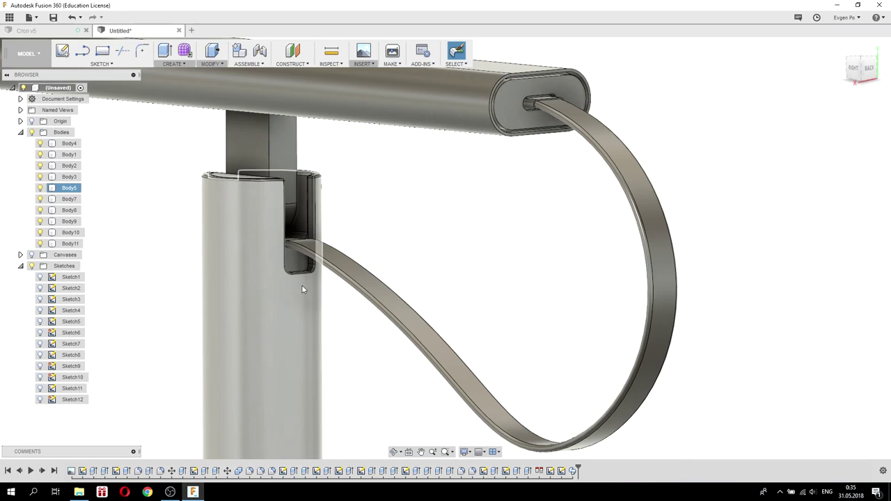
scroll(249, 245, "down", 5)
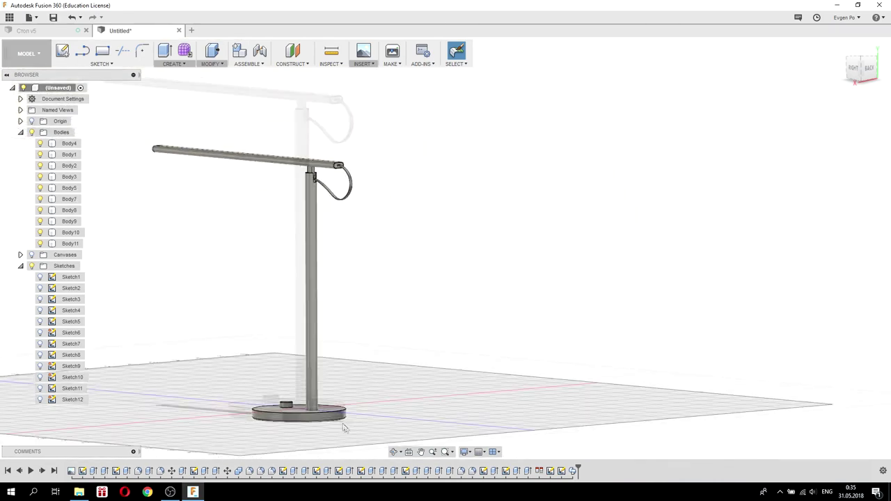
scroll(285, 396, "up", 3)
scroll(296, 402, "up", 2)
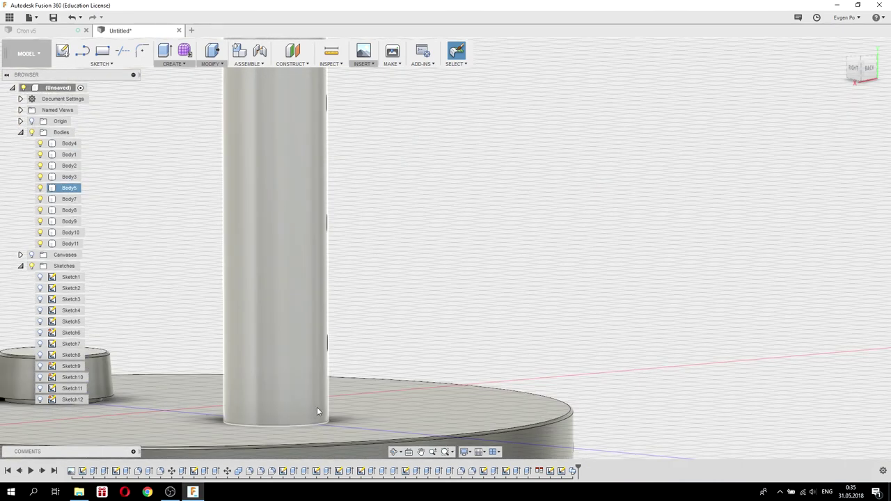
scroll(318, 403, "down", 2)
scroll(321, 390, "down", 2)
scroll(321, 376, "down", 1)
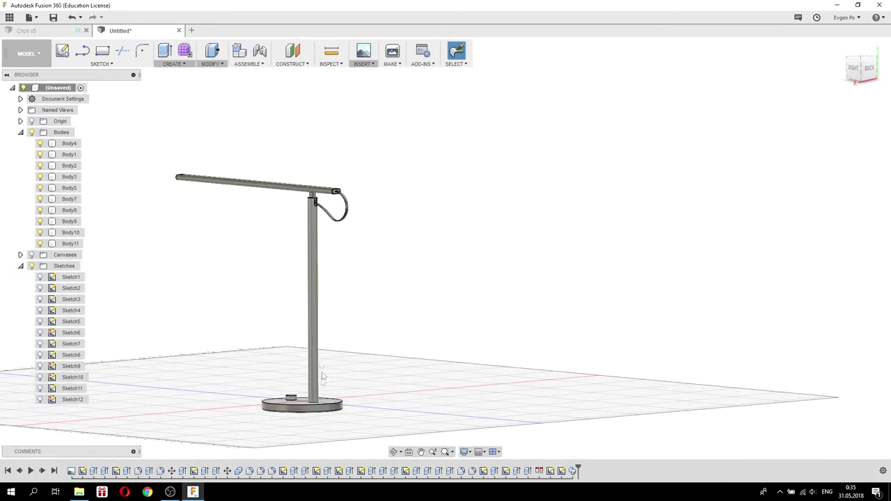
mouse_move(321, 376)
middle_mouse_down("shift")
mouse_move(360, 320)
mouse_move(355, 337)
mouse_move(359, 292)
mouse_move(403, 307)
mouse_move(394, 272)
mouse_move(344, 284)
mouse_move(282, 270)
middle_mouse_up("shift")
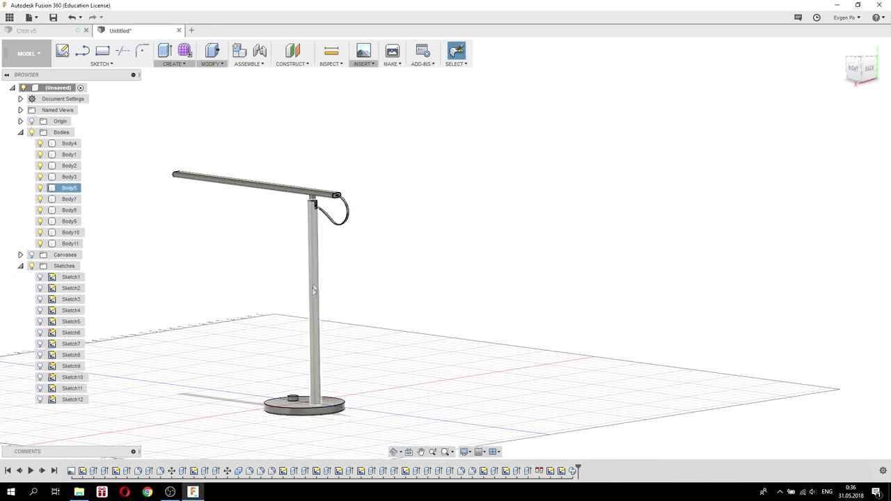
mouse_move(265, 190)
middle_mouse_down("shift")
mouse_move(288, 171)
mouse_move(265, 193)
middle_mouse_up("shift")
scroll(265, 194, "up", 3)
scroll(263, 193, "up", 3)
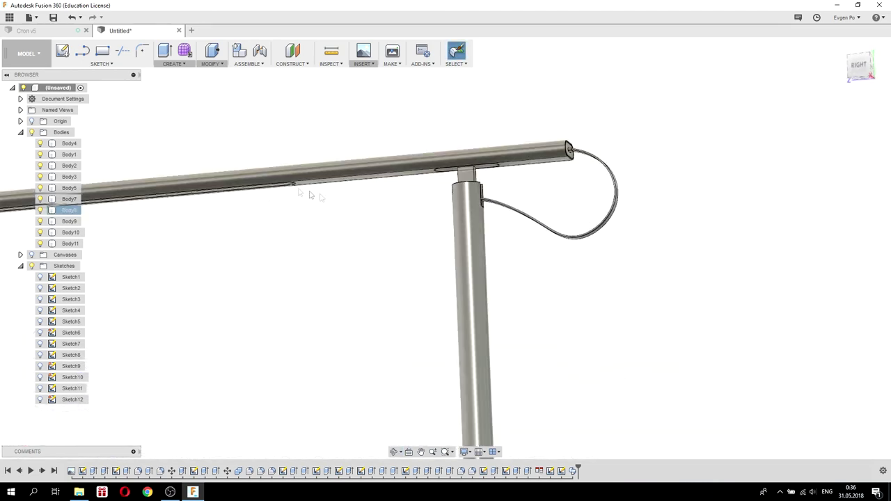
scroll(309, 193, "down", 2)
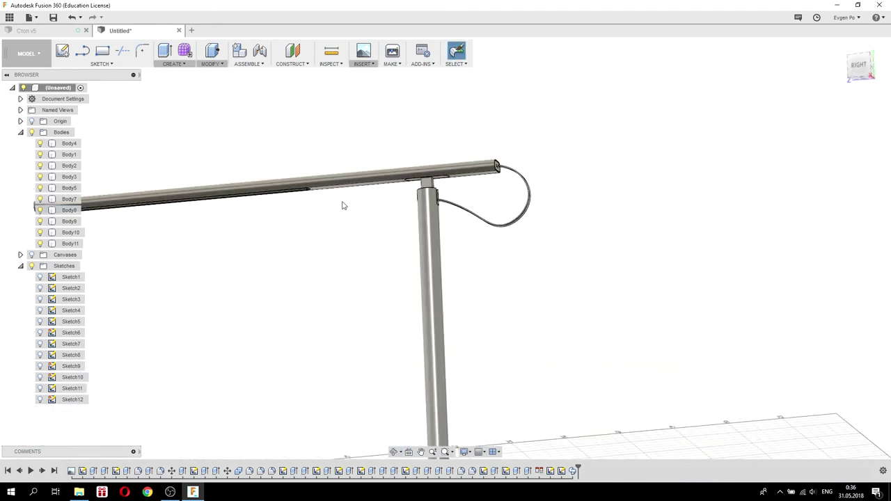
scroll(331, 202, "down", 2)
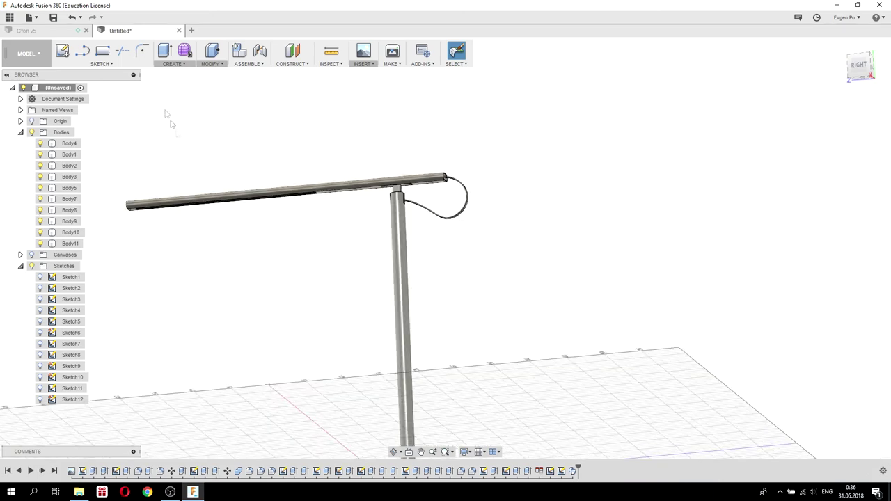
left_click(66, 32)
scroll(498, 263, "up", 2)
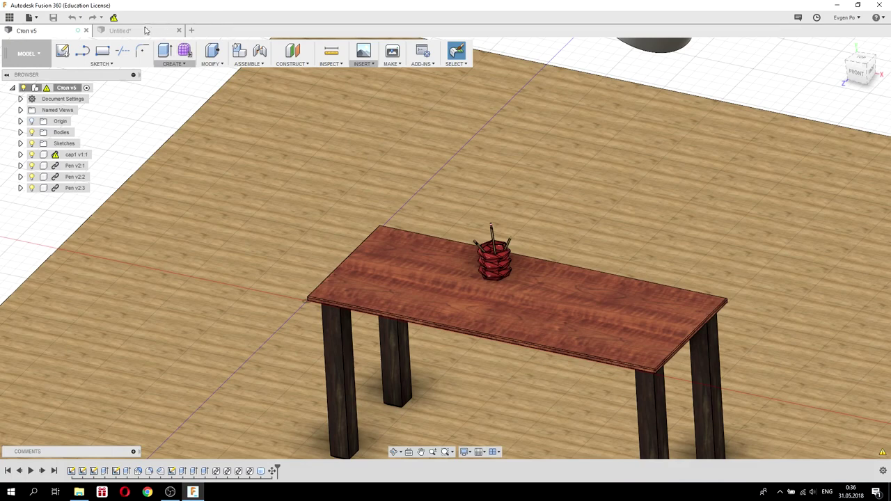
left_click(142, 32)
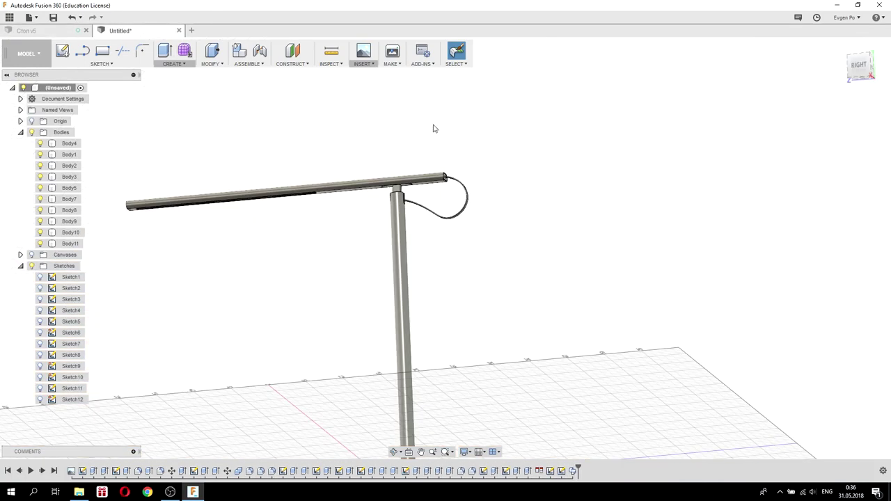
scroll(426, 144, "down", 2)
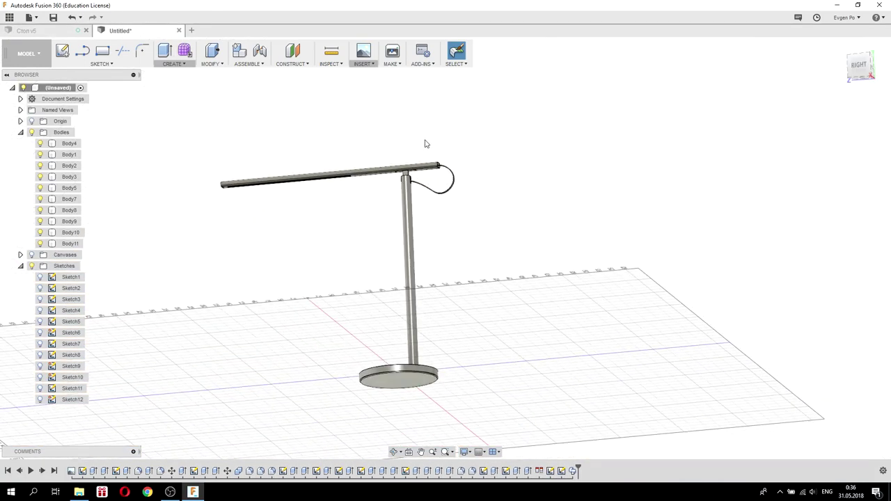